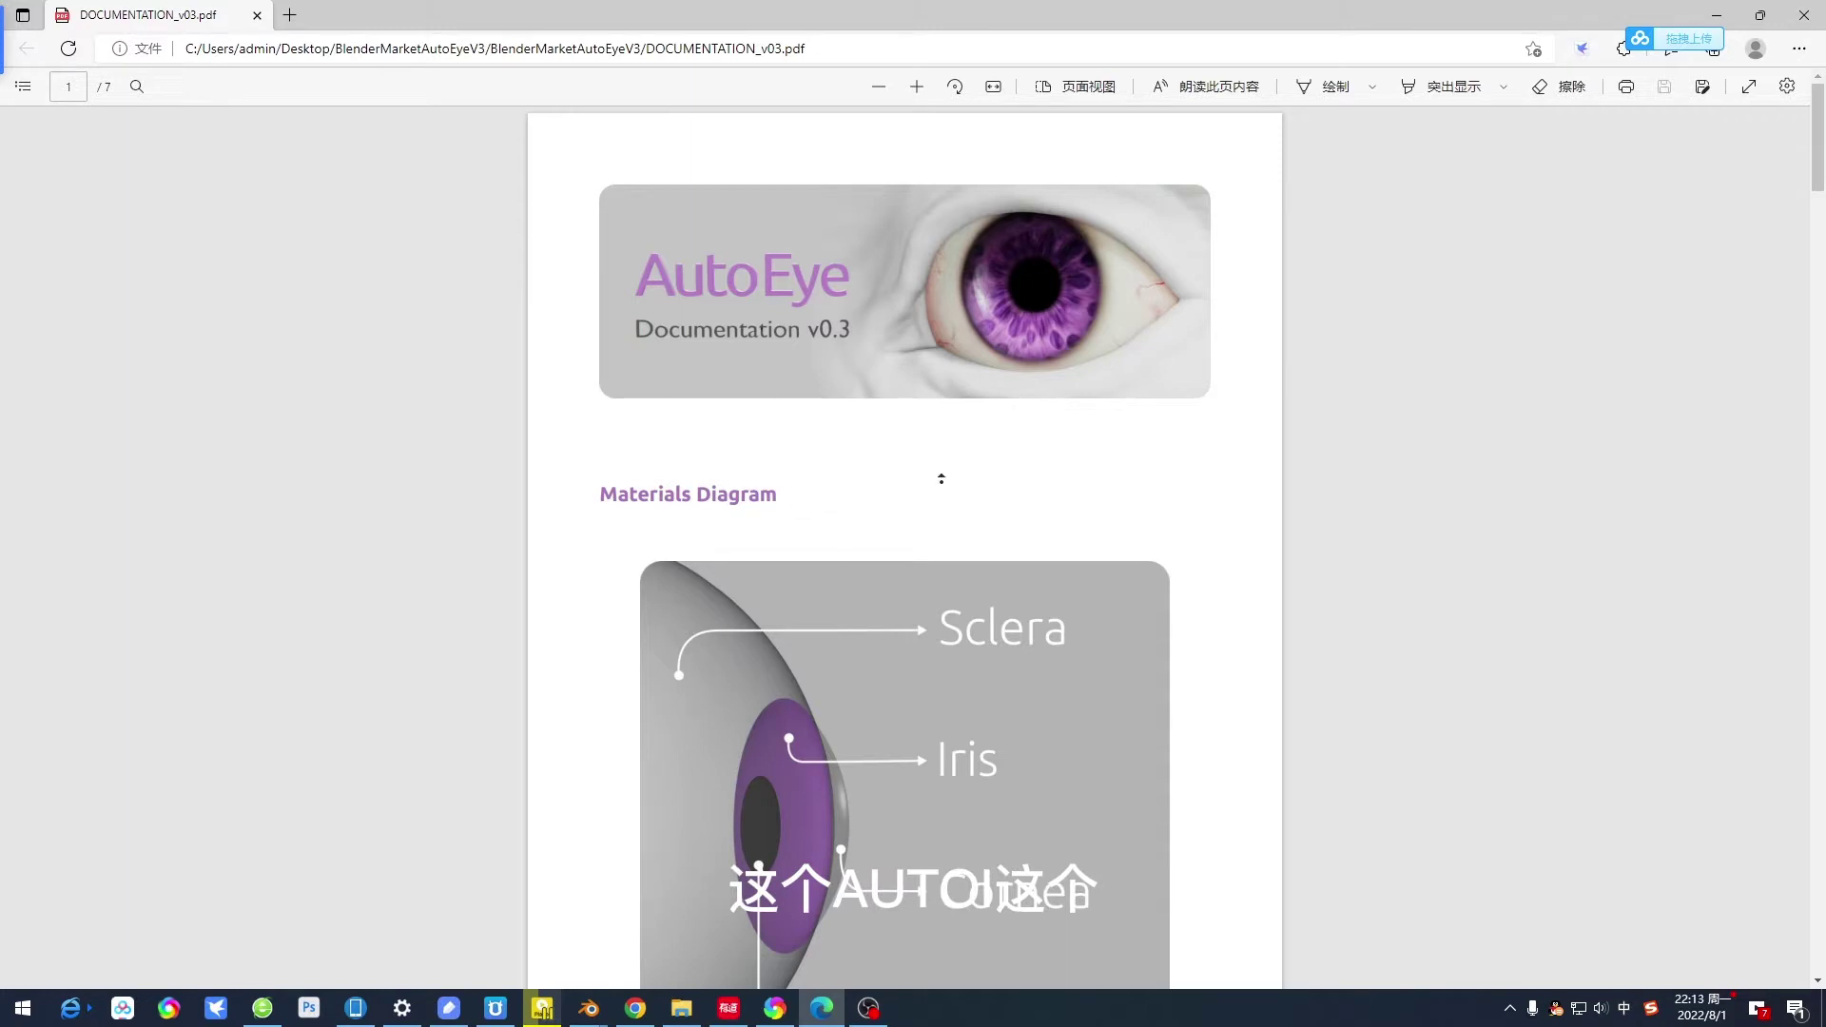
Scroll the AutoEye PDF past the Materials and Parameters diagrams to page 3's Modifiers section.
{"action": "scroll", "coordinate": [951, 680], "scroll_direction": "down", "scroll_amount": 10}
{"action": "scroll", "coordinate": [917, 656], "scroll_direction": "up", "scroll_amount": 6}
{"action": "scroll", "coordinate": [908, 657], "scroll_direction": "up", "scroll_amount": 4}
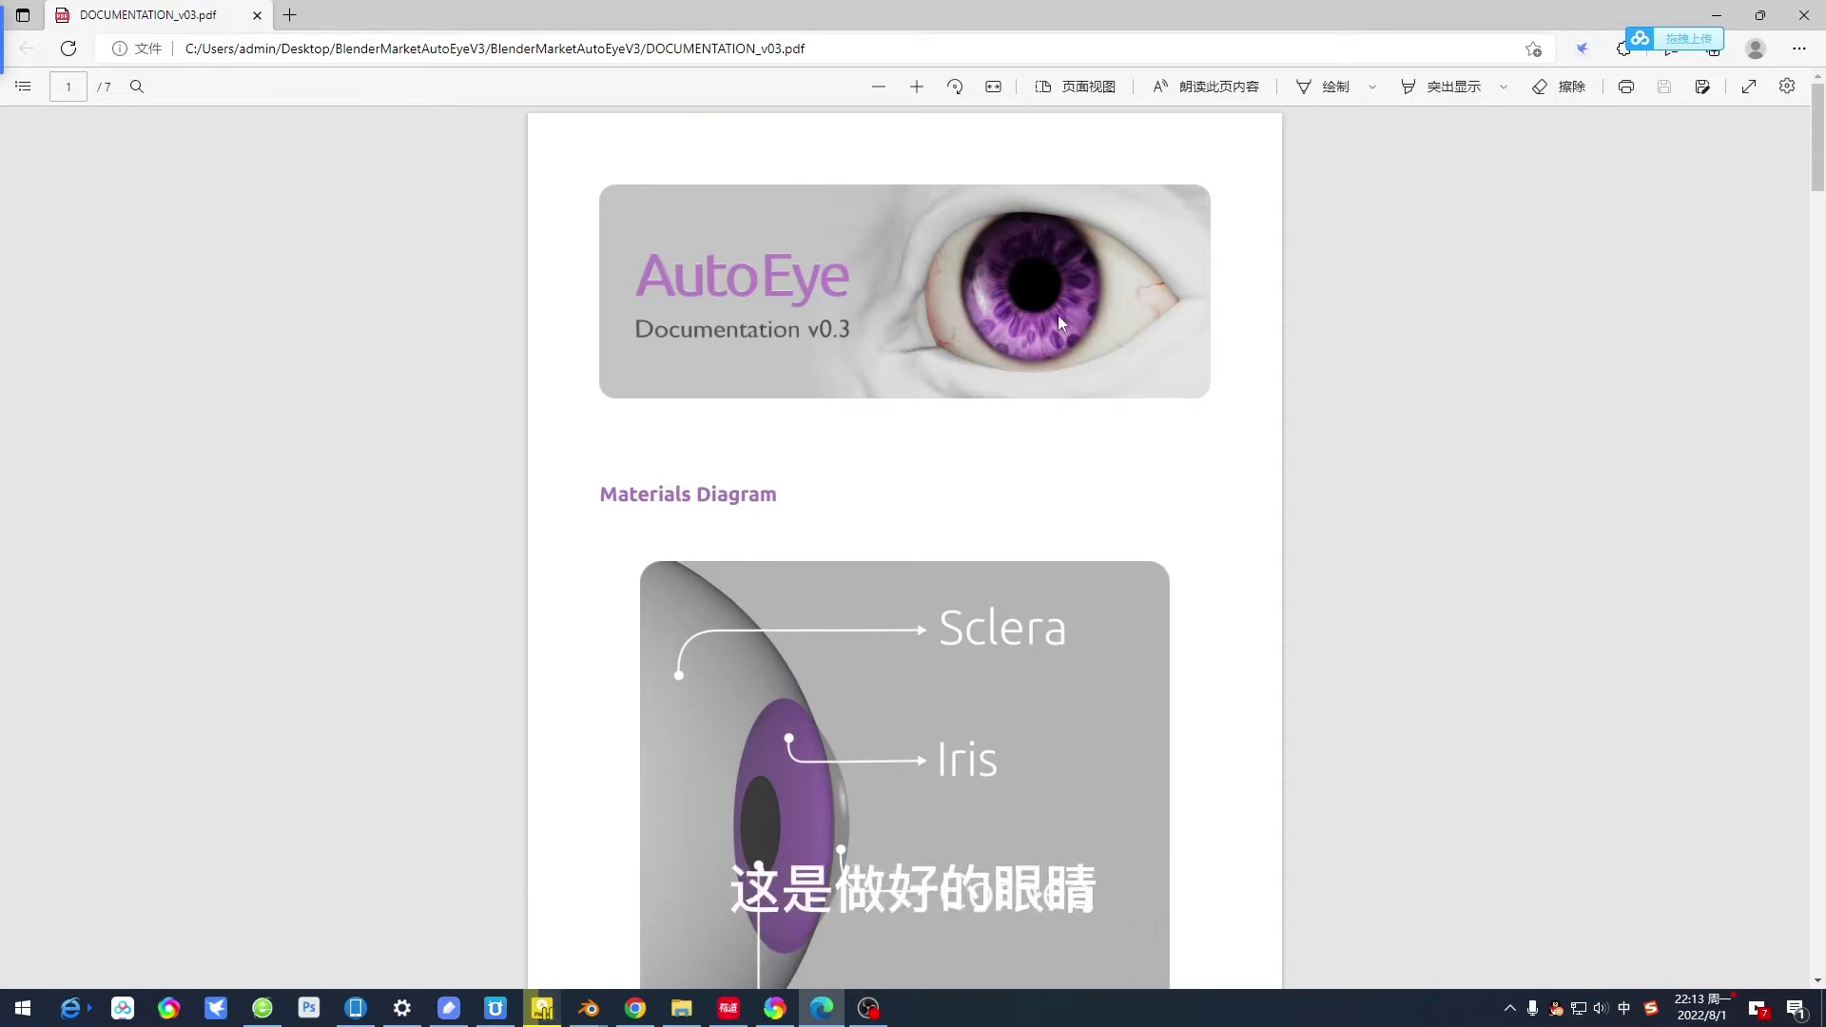
{"action": "scroll", "coordinate": [1139, 496], "scroll_direction": "down", "scroll_amount": 1}
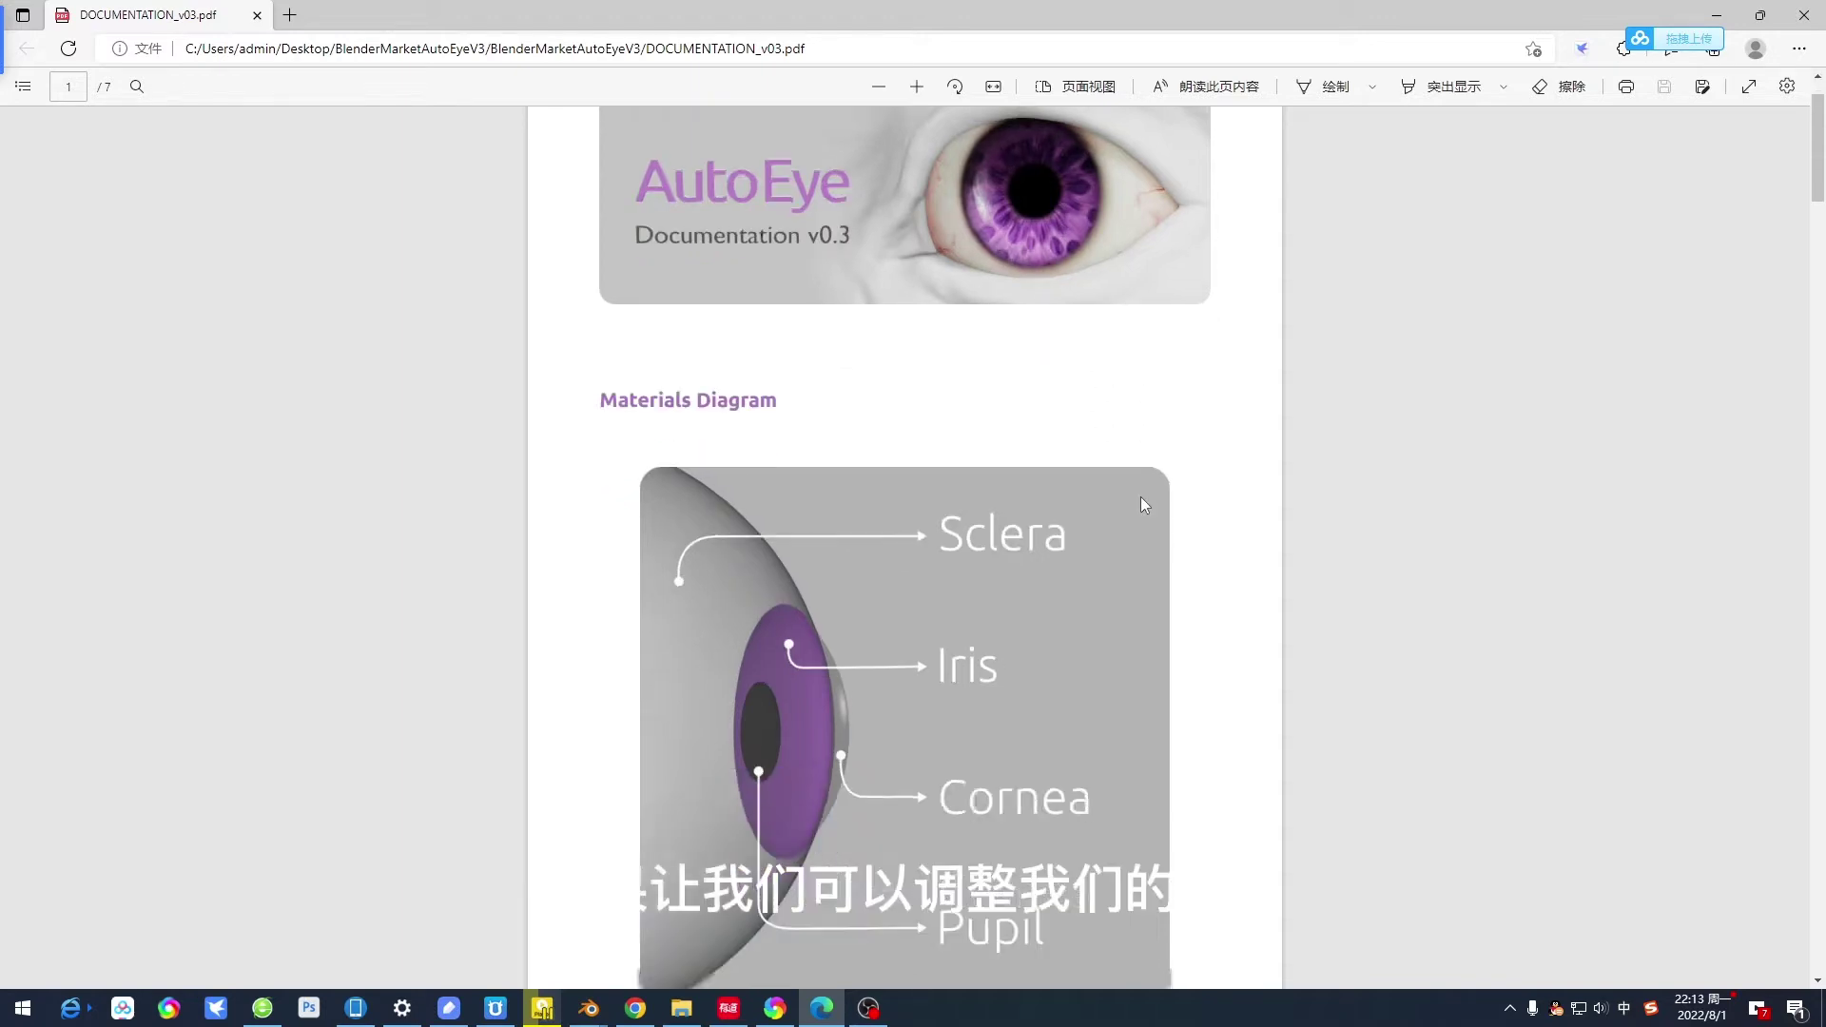
{"action": "scroll", "coordinate": [1184, 496], "scroll_direction": "down", "scroll_amount": 2}
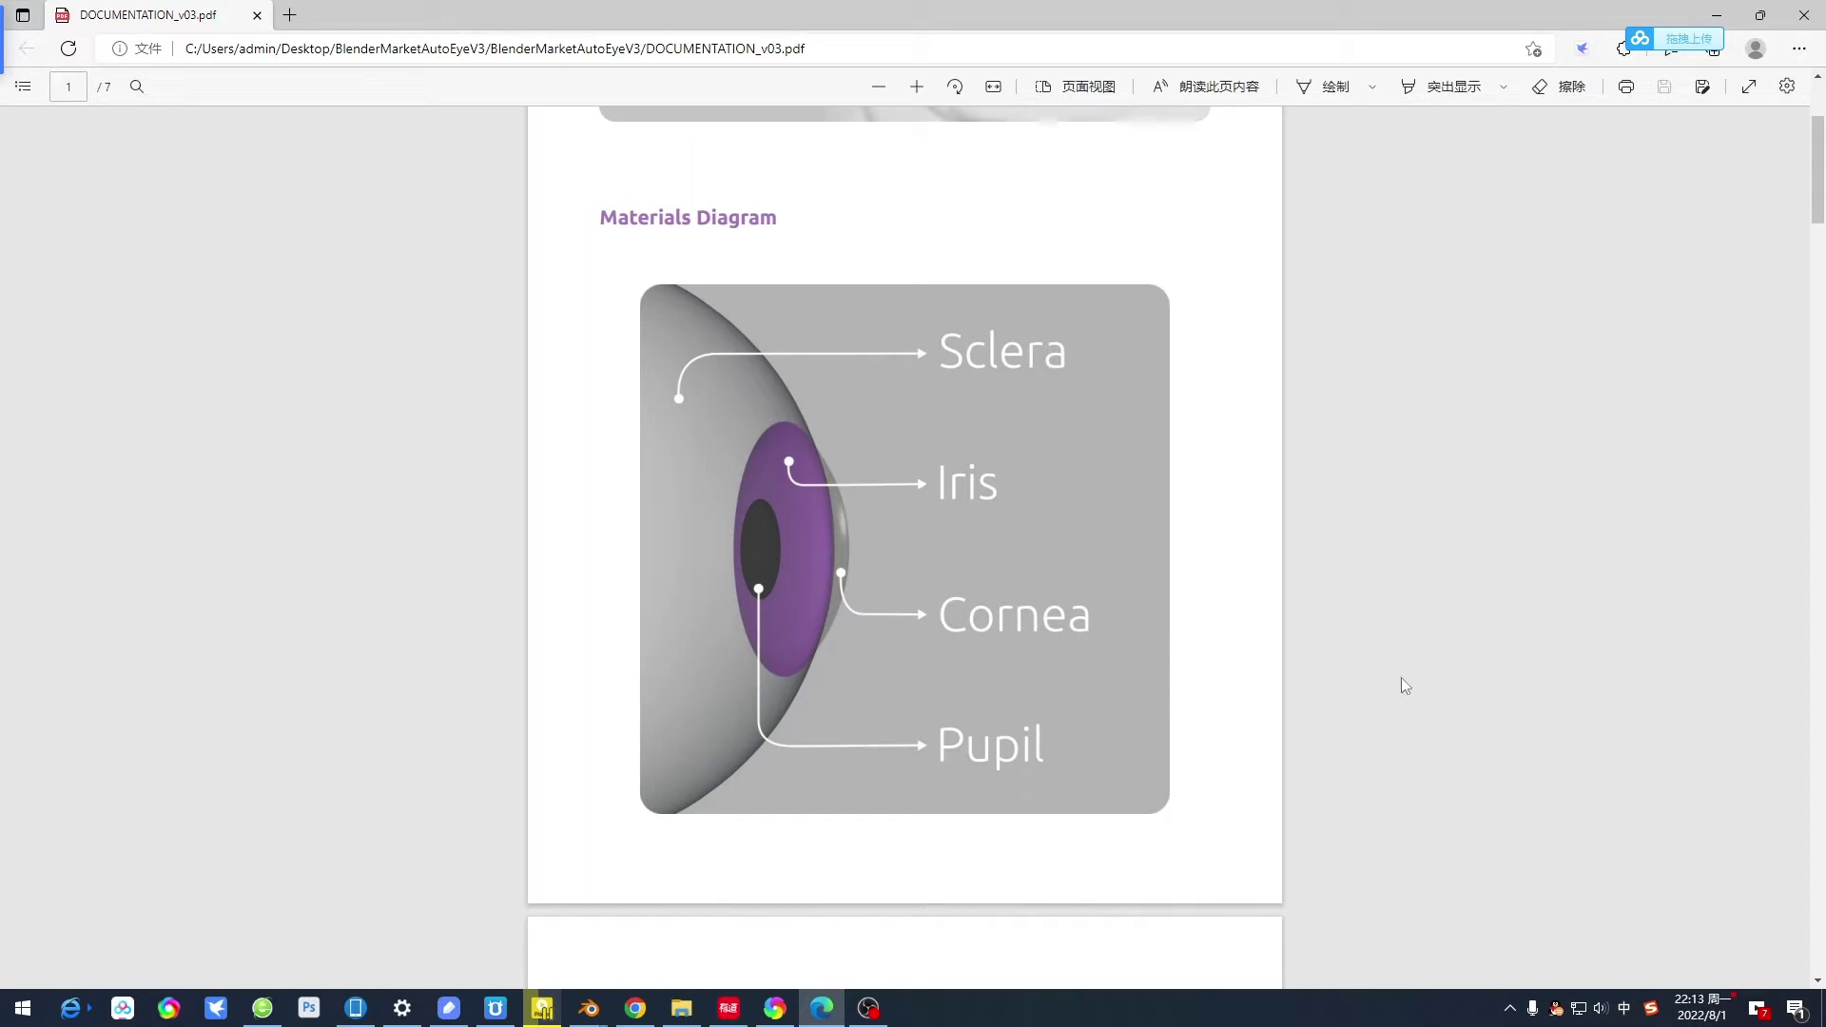
{"action": "scroll", "coordinate": [1246, 679], "scroll_direction": "down", "scroll_amount": 1}
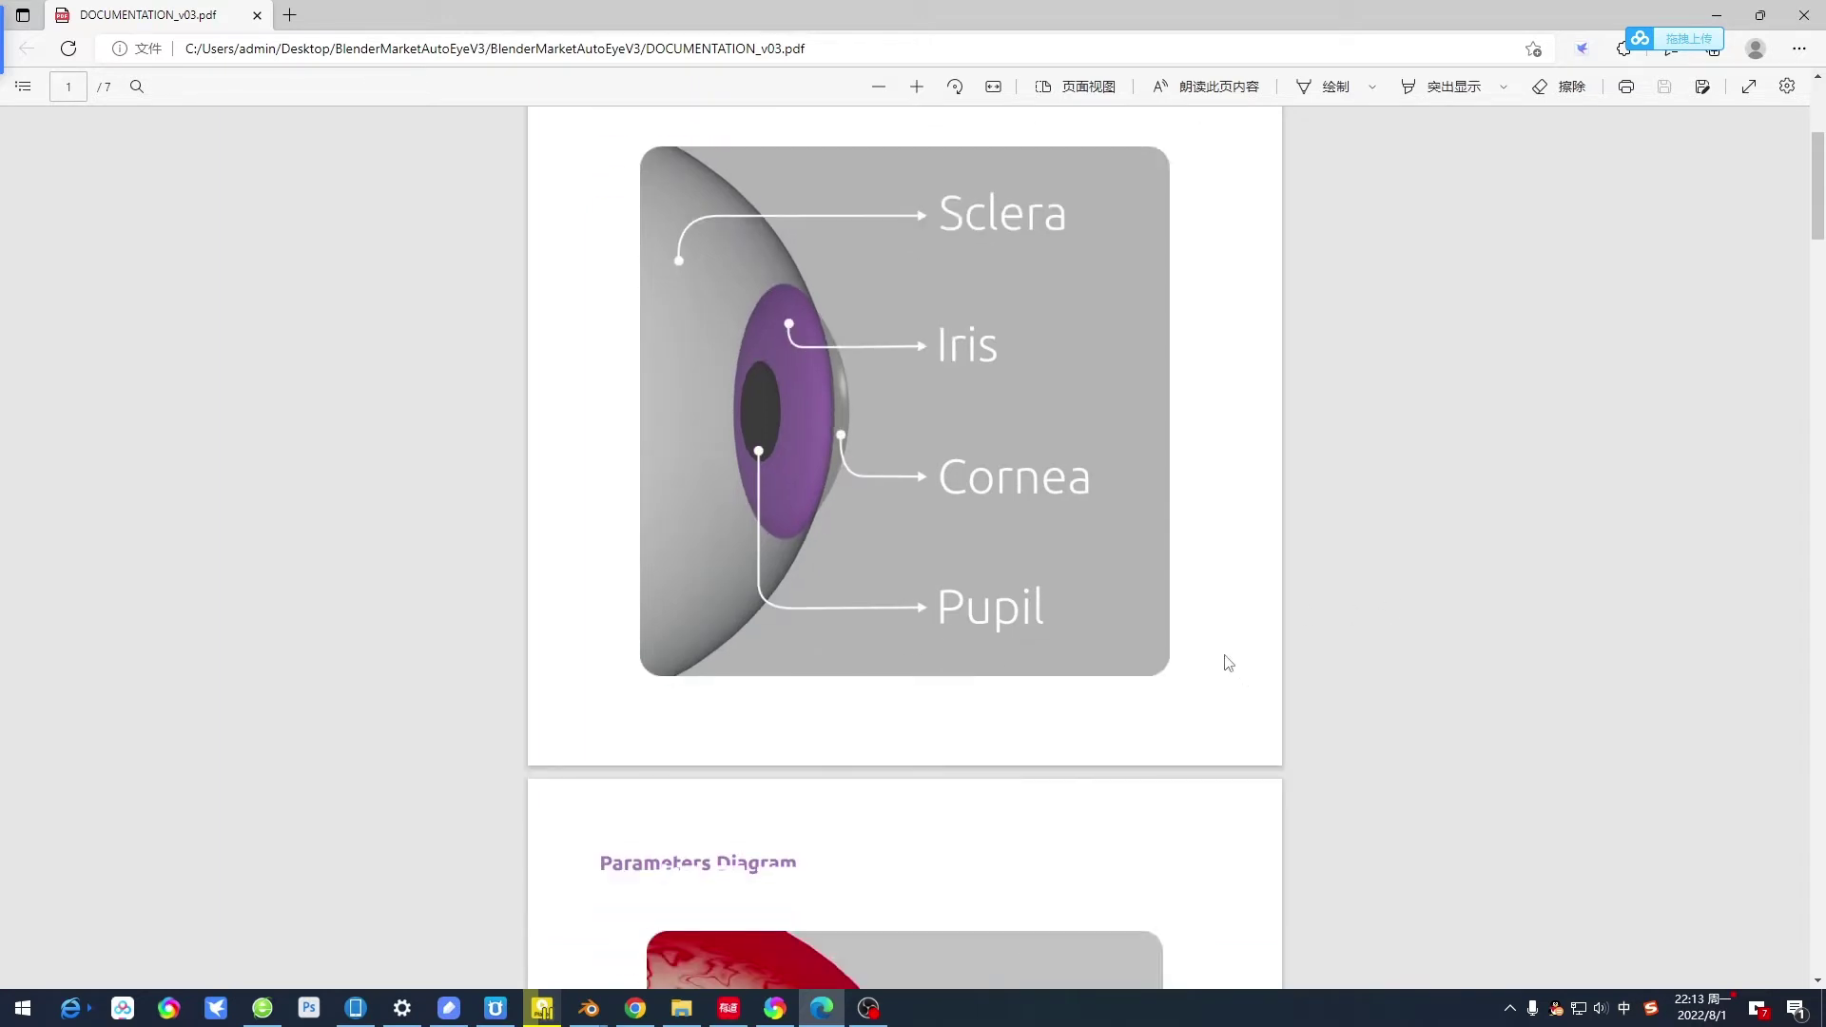
{"action": "scroll", "coordinate": [1226, 663], "scroll_direction": "up", "scroll_amount": 1}
{"action": "scroll", "coordinate": [1224, 660], "scroll_direction": "up", "scroll_amount": 1}
{"action": "scroll", "coordinate": [1224, 661], "scroll_direction": "down", "scroll_amount": 1}
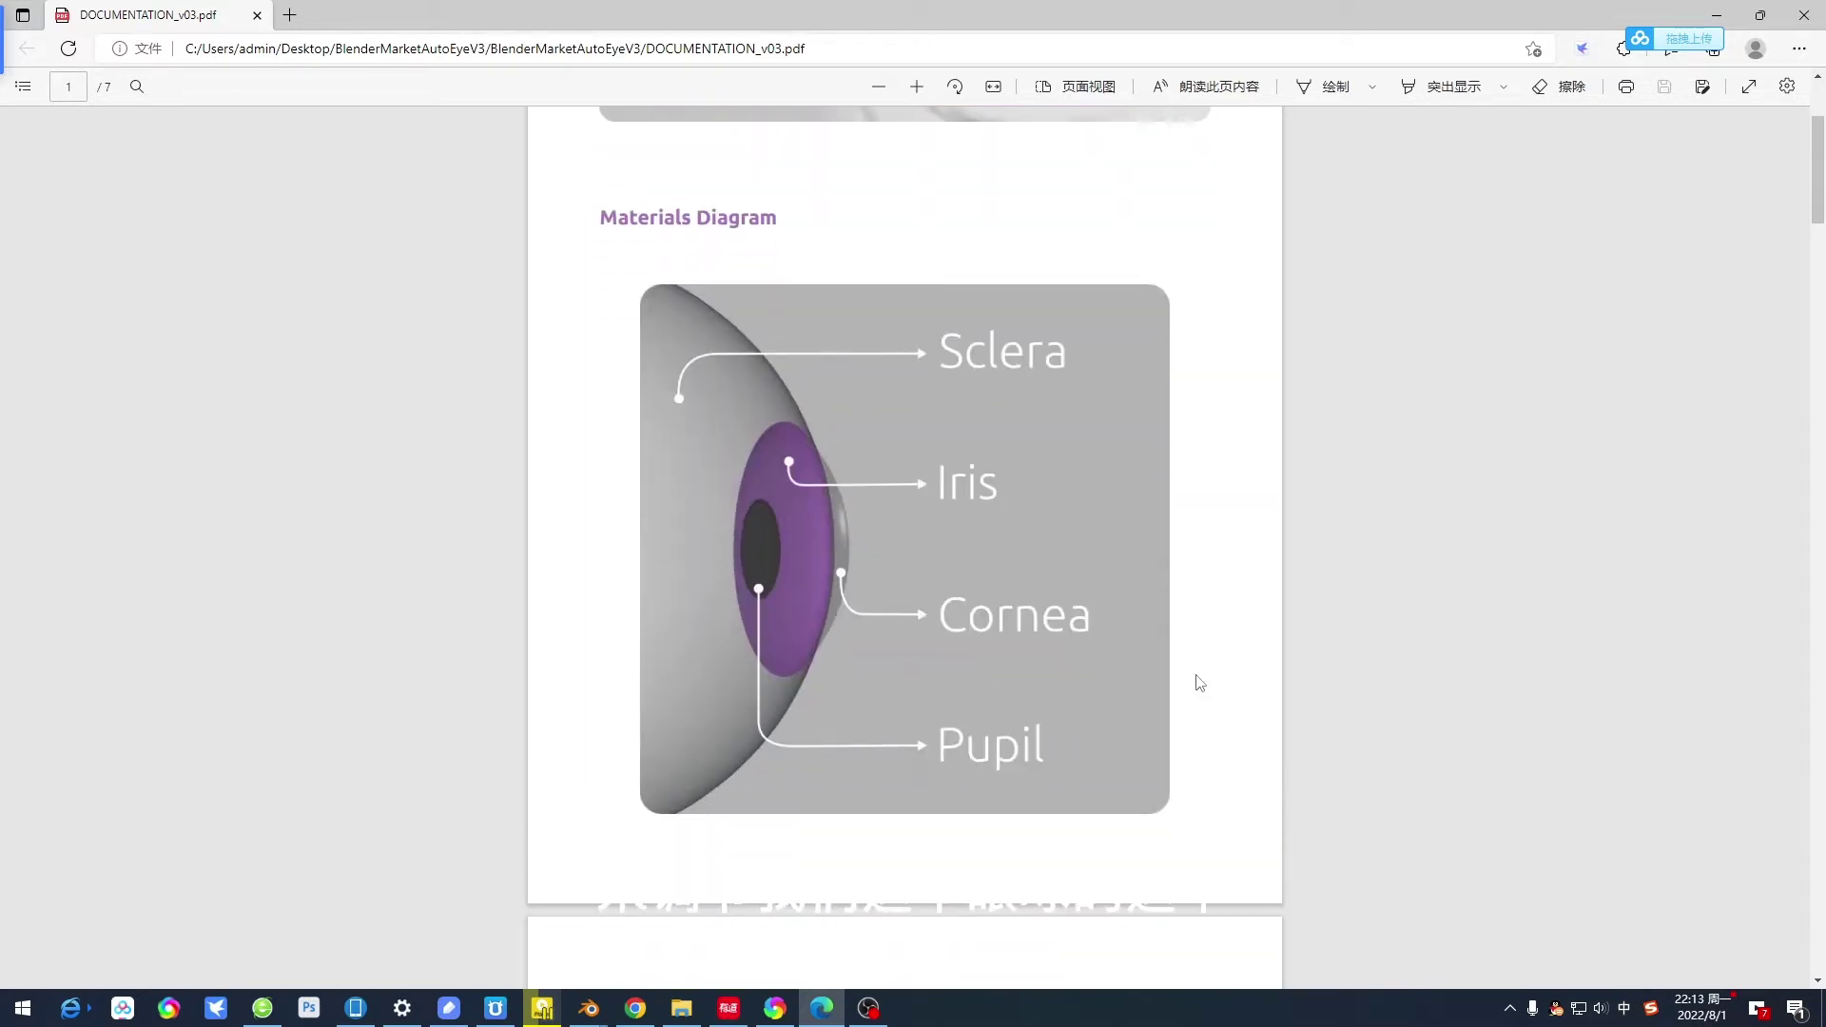
{"action": "scroll", "coordinate": [1174, 675], "scroll_direction": "up", "scroll_amount": 2}
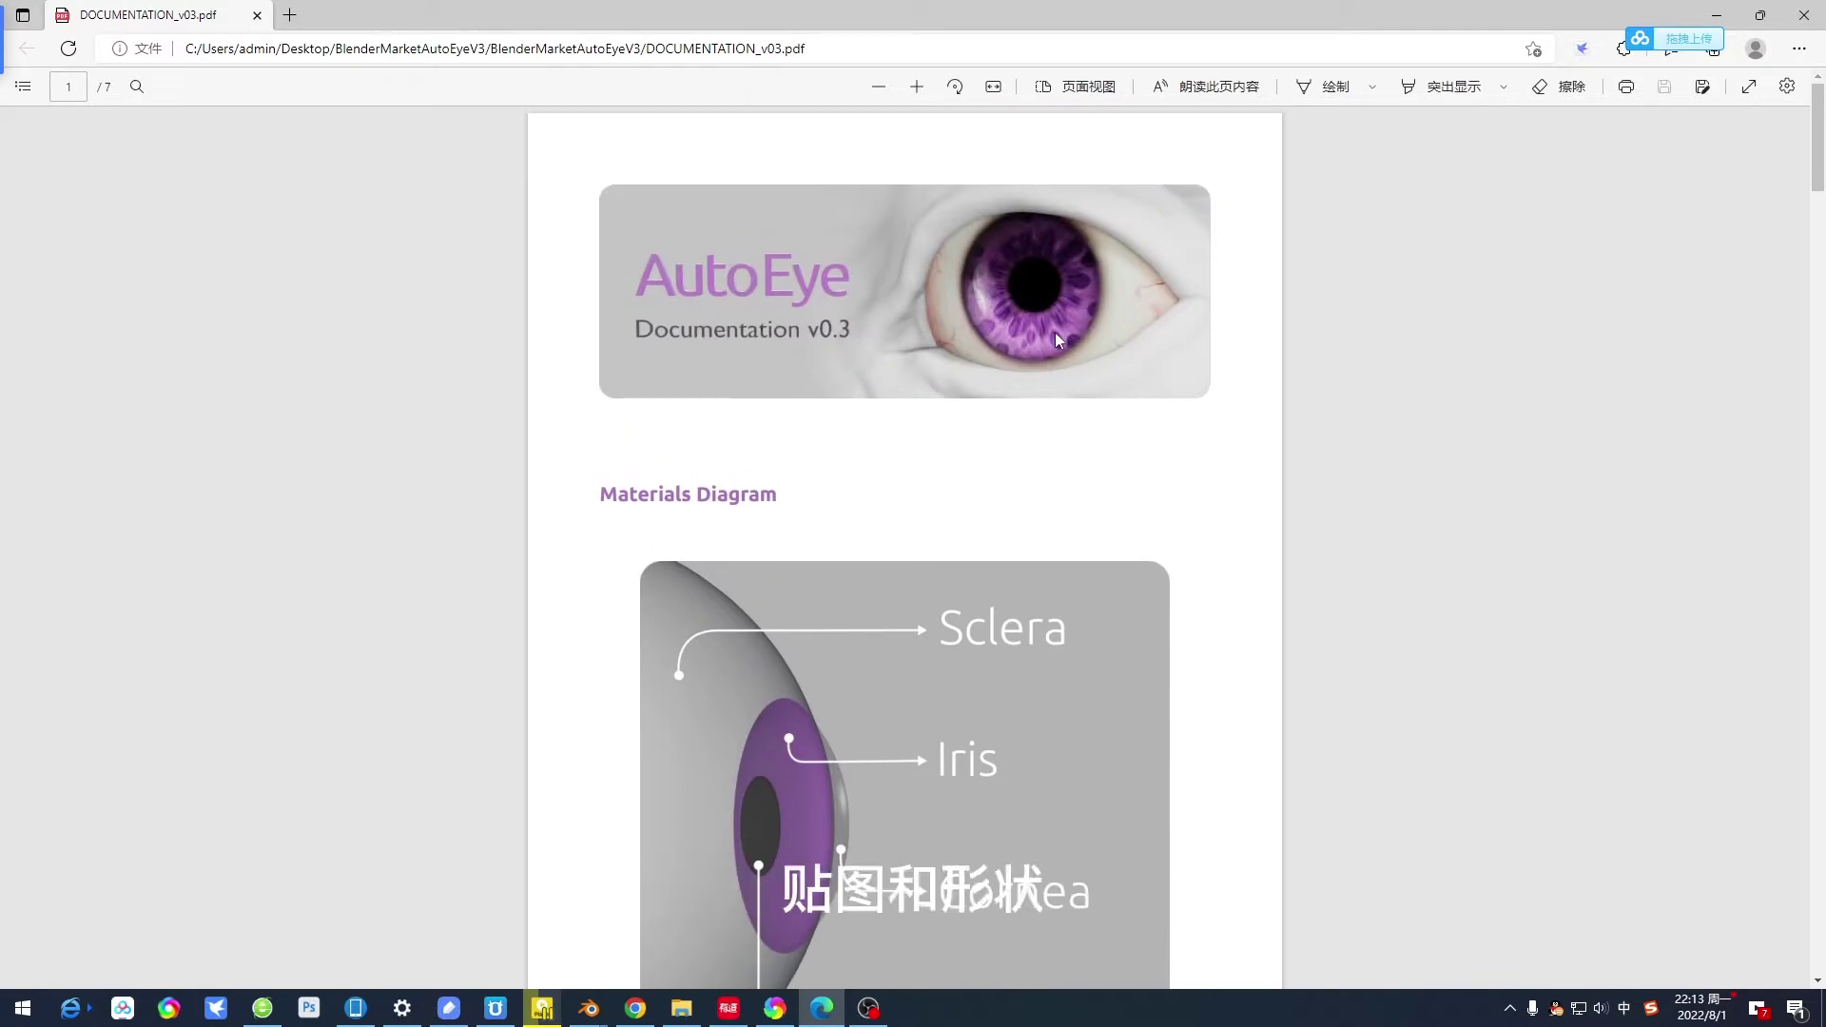
{"action": "scroll", "coordinate": [1116, 514], "scroll_direction": "down", "scroll_amount": 1}
{"action": "scroll", "coordinate": [1118, 512], "scroll_direction": "down", "scroll_amount": 2}
{"action": "scroll", "coordinate": [1119, 512], "scroll_direction": "down", "scroll_amount": 4}
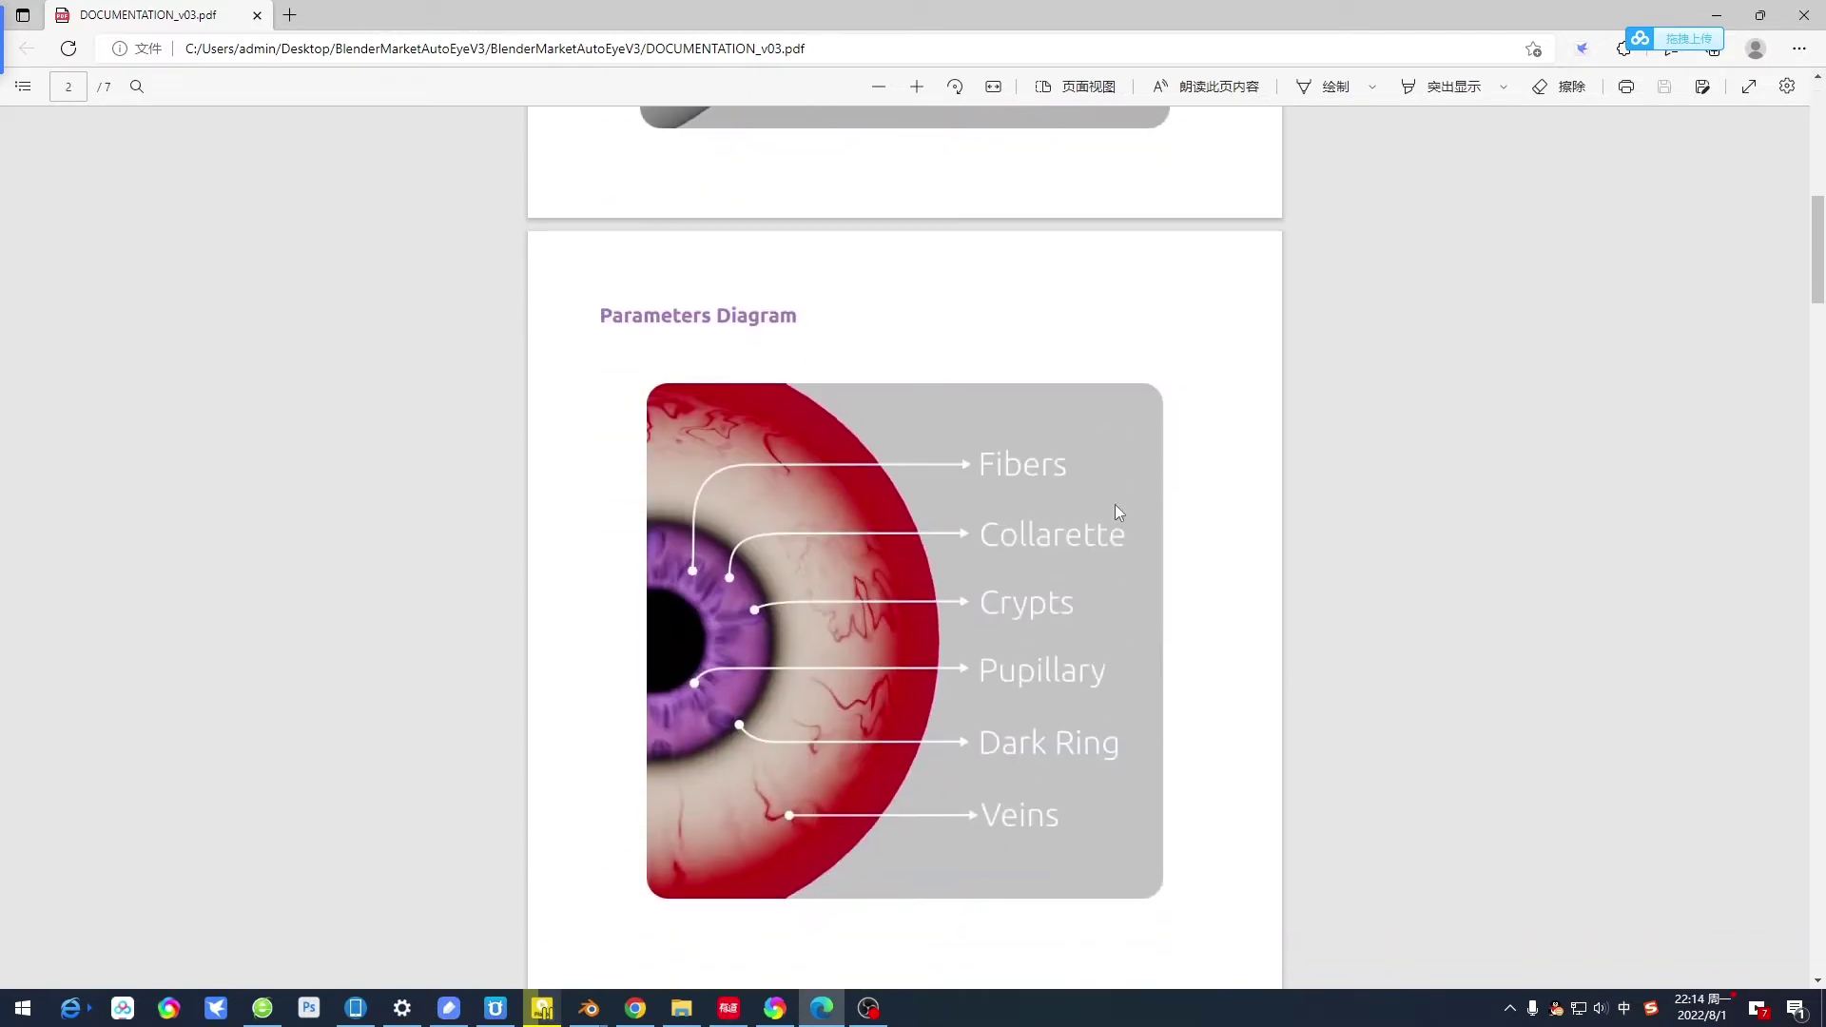
{"action": "scroll", "coordinate": [1118, 511], "scroll_direction": "down", "scroll_amount": 1}
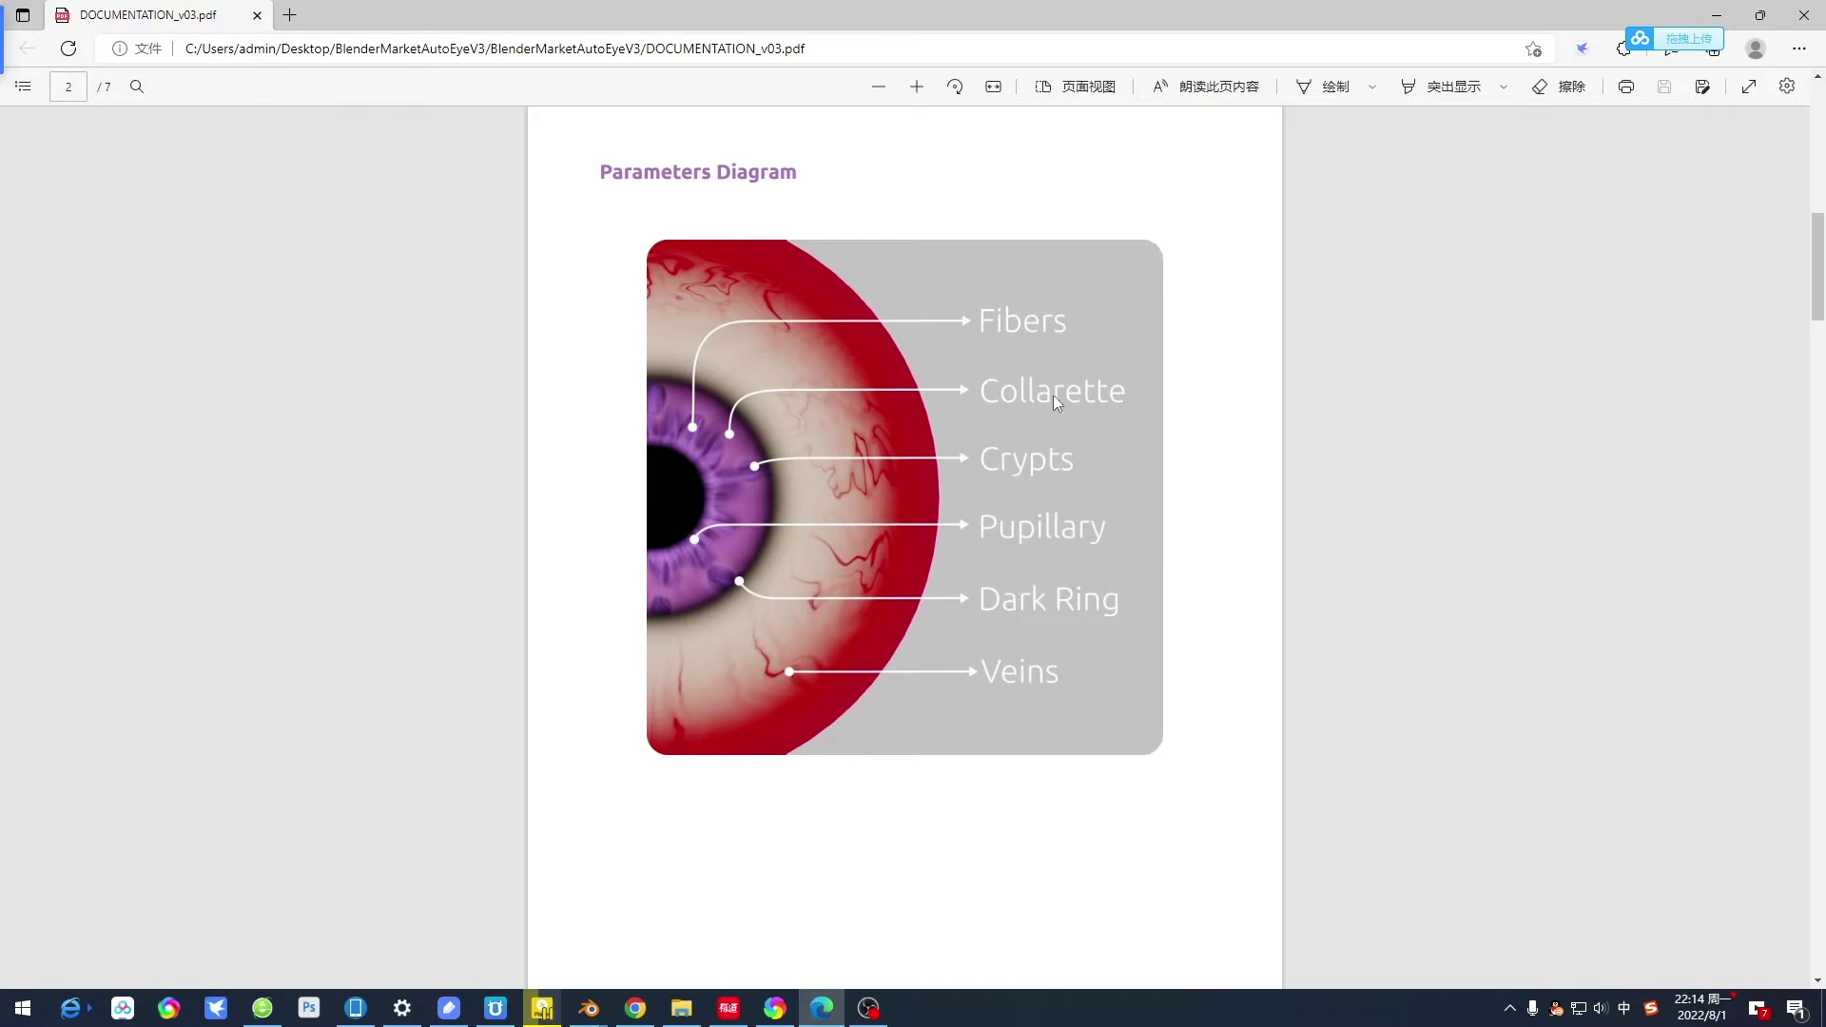
{"action": "scroll", "coordinate": [1056, 428], "scroll_direction": "down", "scroll_amount": 3}
{"action": "scroll", "coordinate": [1141, 532], "scroll_direction": "down", "scroll_amount": 3}
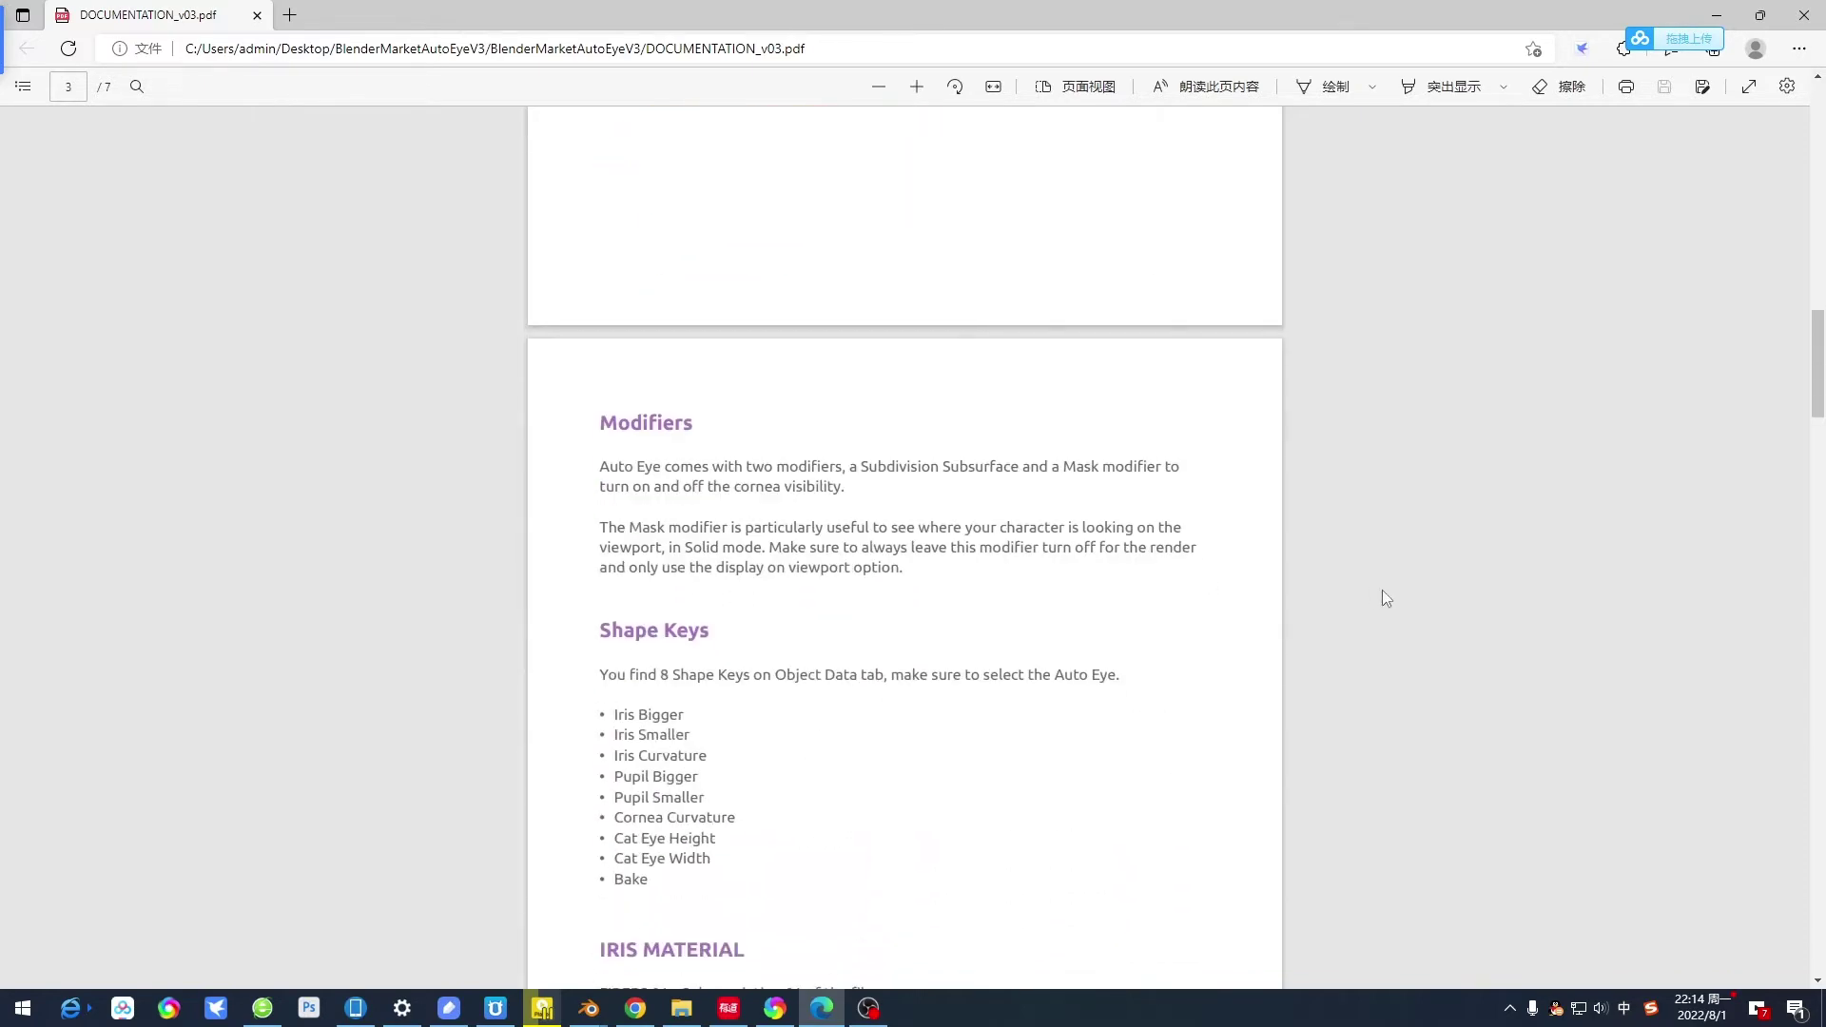
Highlight the Modifiers and Shape Keys headings on page 3 while reading them.
{"action": "scroll", "coordinate": [1378, 585], "scroll_direction": "down", "scroll_amount": 3}
{"action": "scroll", "coordinate": [1366, 576], "scroll_direction": "up", "scroll_amount": 1}
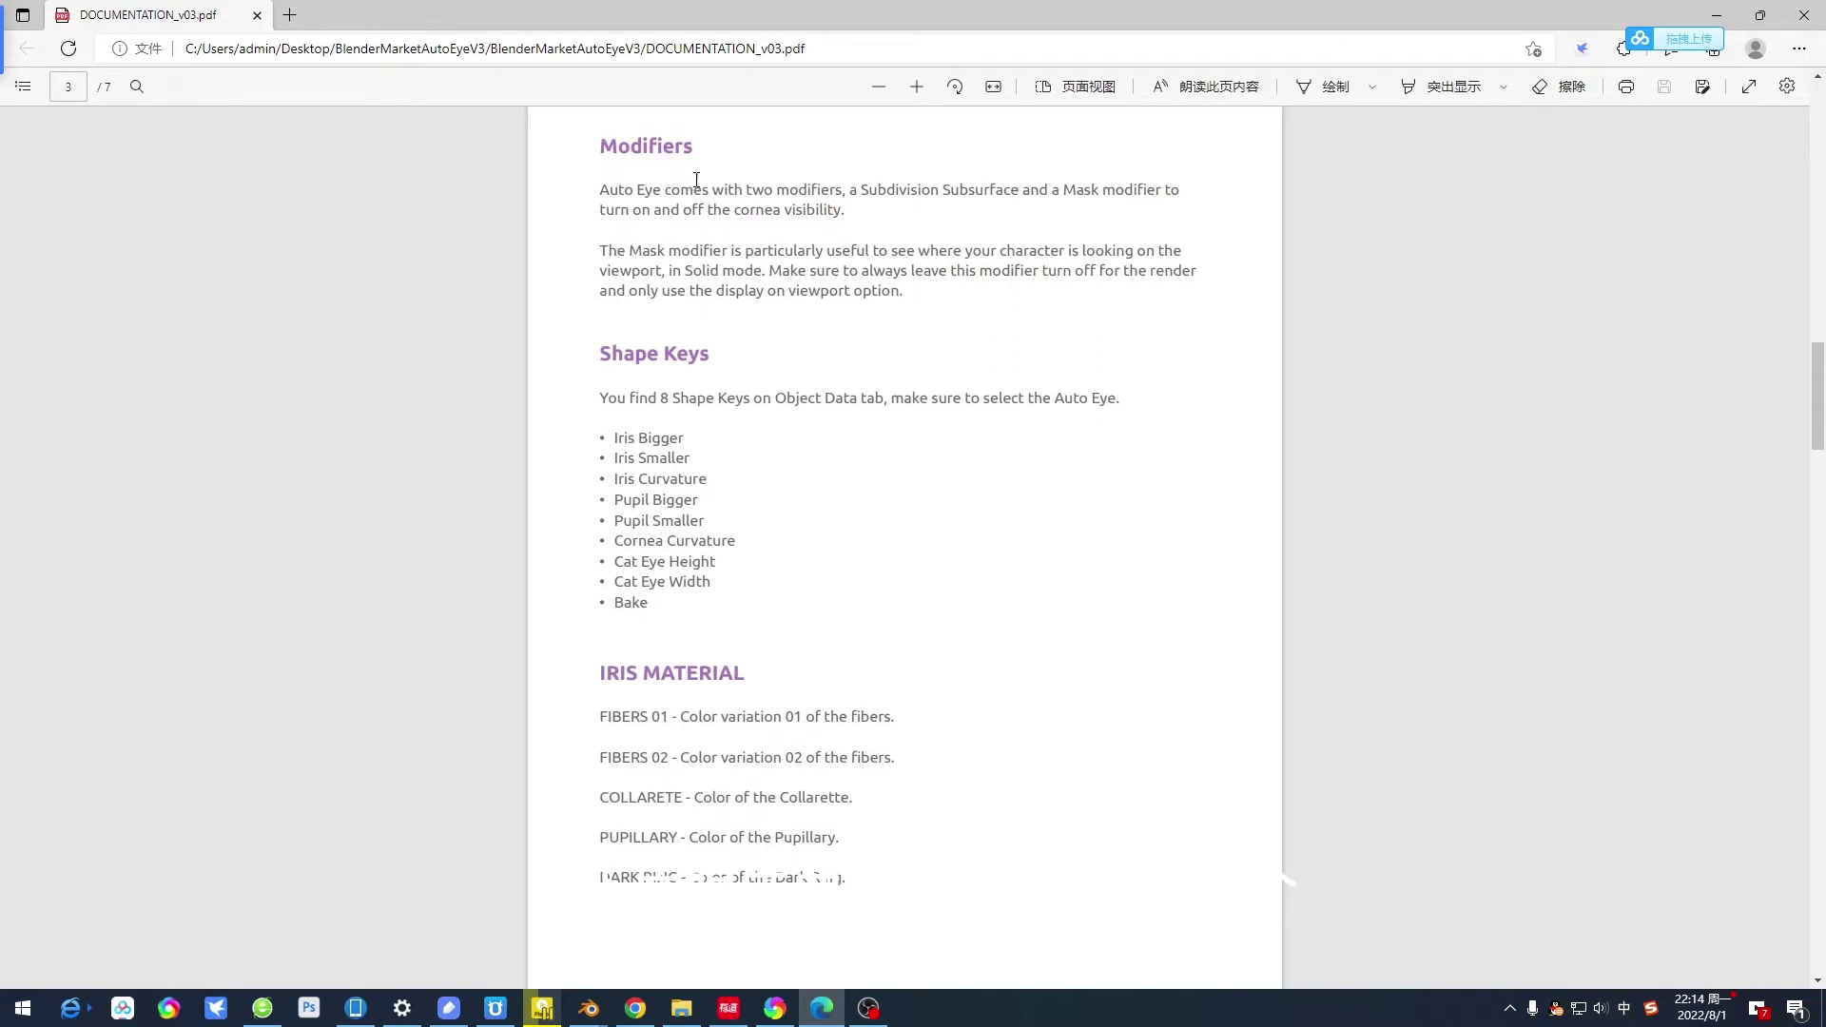
{"action": "left_click_drag", "start_coordinate": [633, 148], "coordinate": [683, 148]}
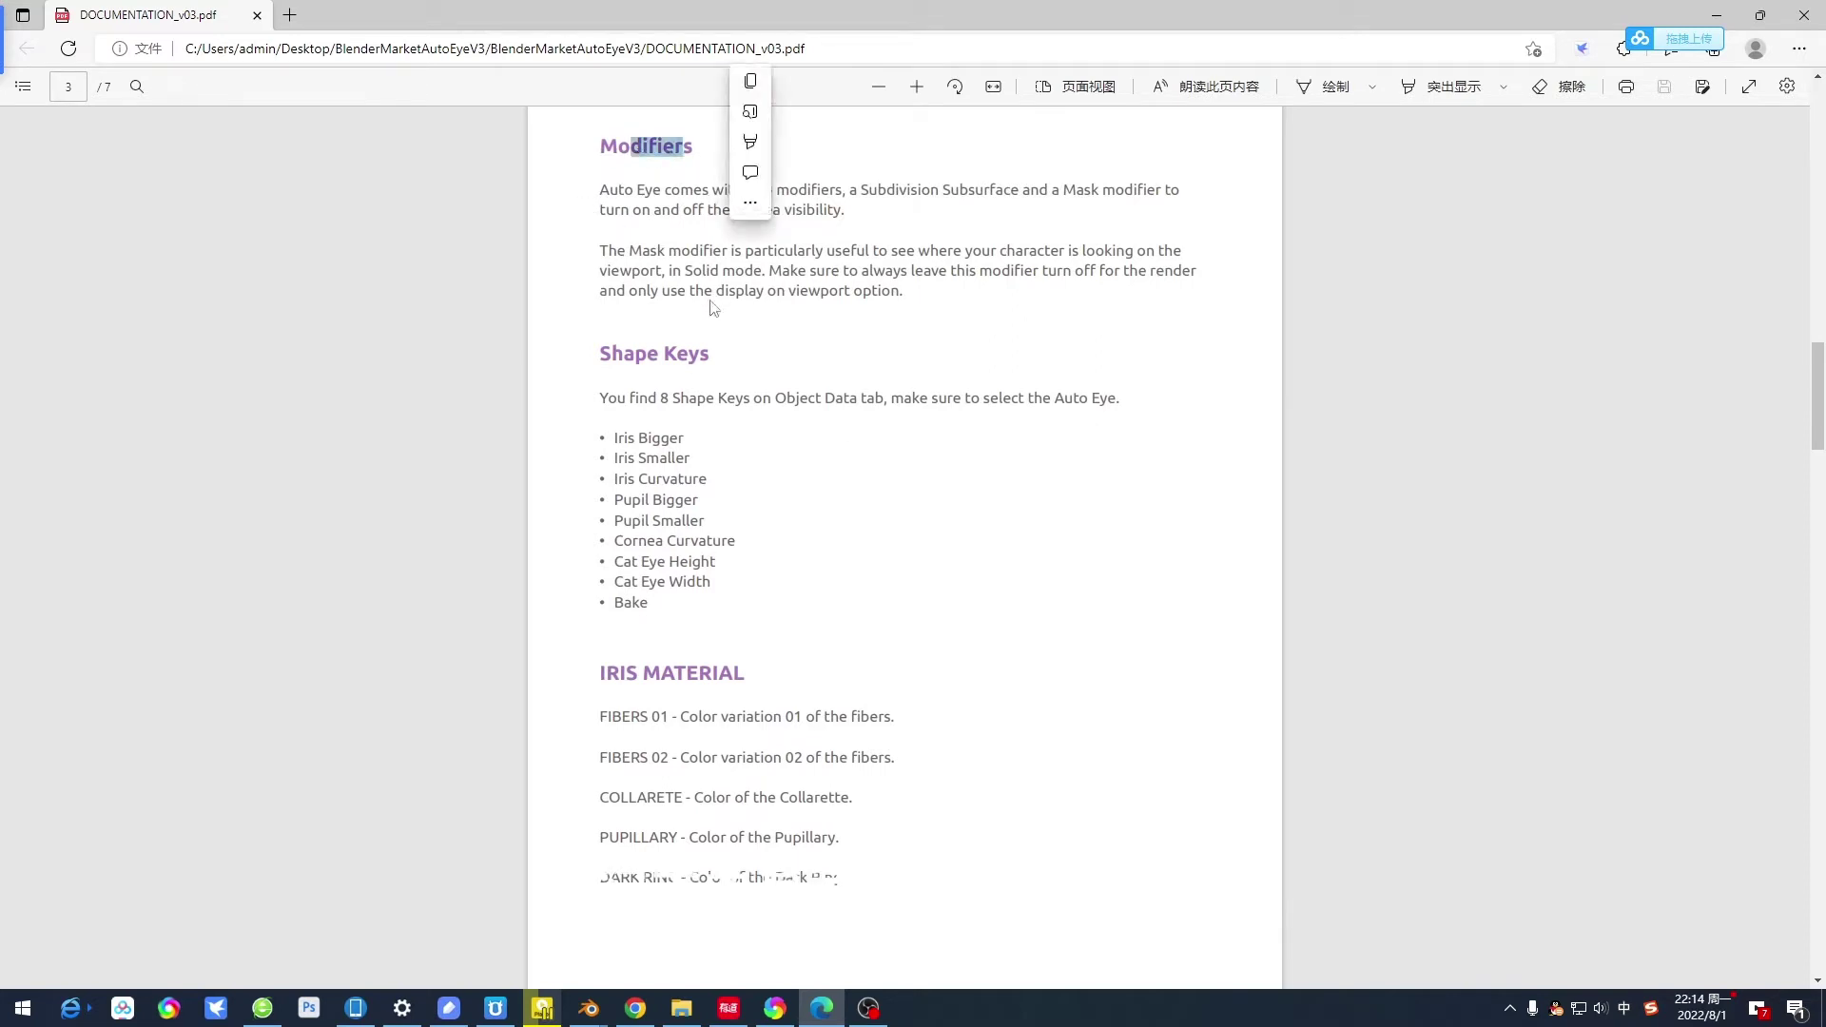
{"action": "left_click_drag", "start_coordinate": [645, 353], "coordinate": [701, 354]}
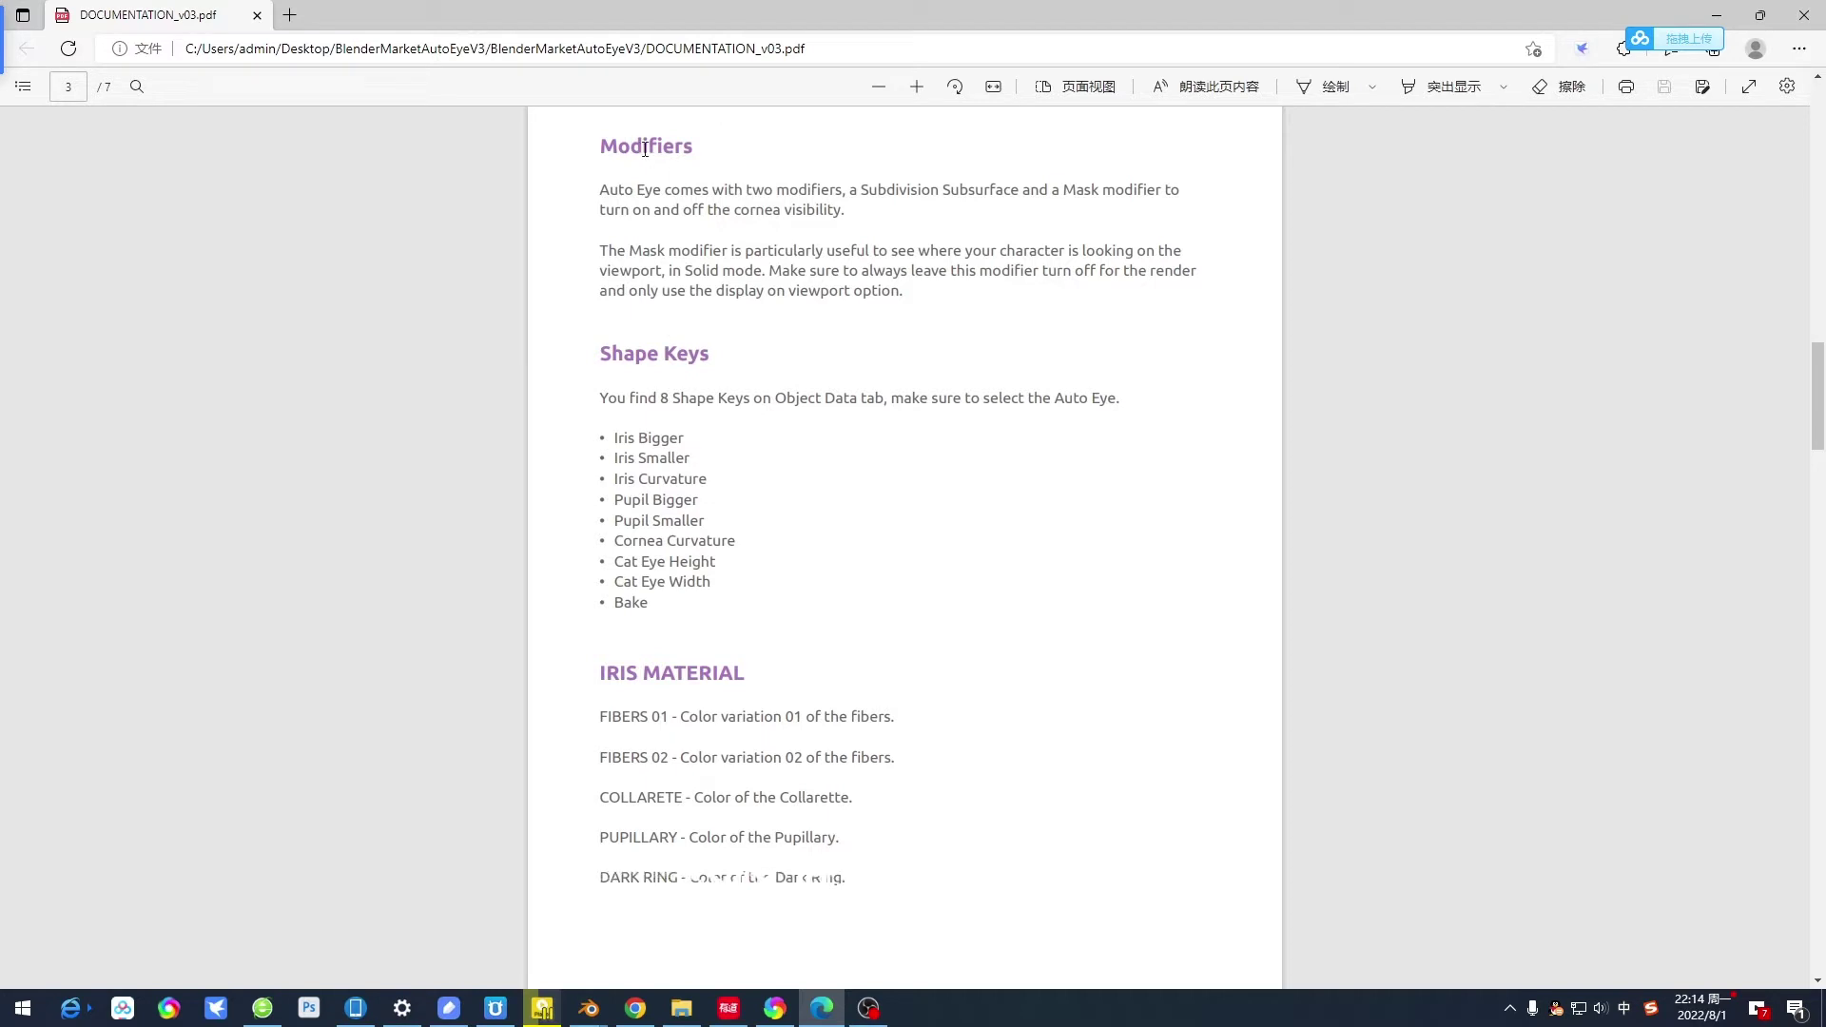
{"action": "left_click_drag", "start_coordinate": [643, 148], "coordinate": [683, 147]}
{"action": "left_click_drag", "start_coordinate": [648, 354], "coordinate": [702, 353]}
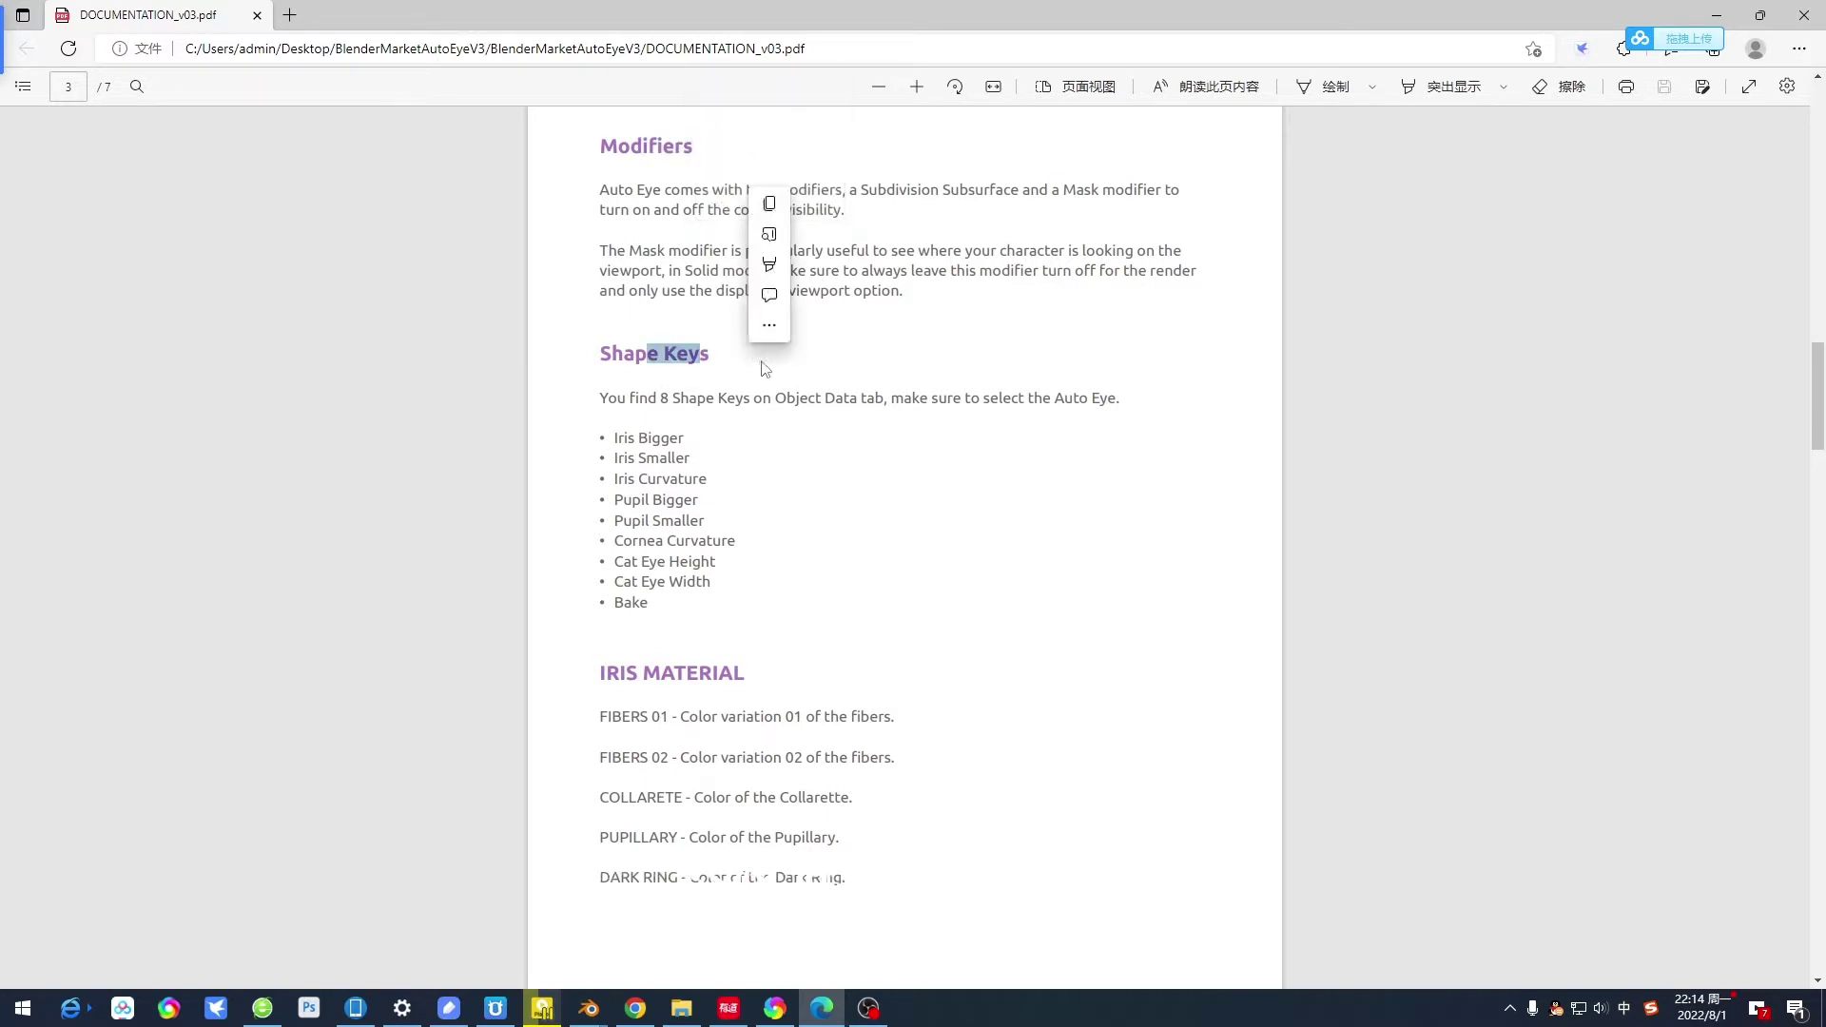
Scroll down to the IRIS MATERIAL section and highlight its FIBERS 01 line.
{"action": "double_click", "coordinate": [683, 675]}
{"action": "scroll", "coordinate": [982, 701], "scroll_direction": "down", "scroll_amount": 2}
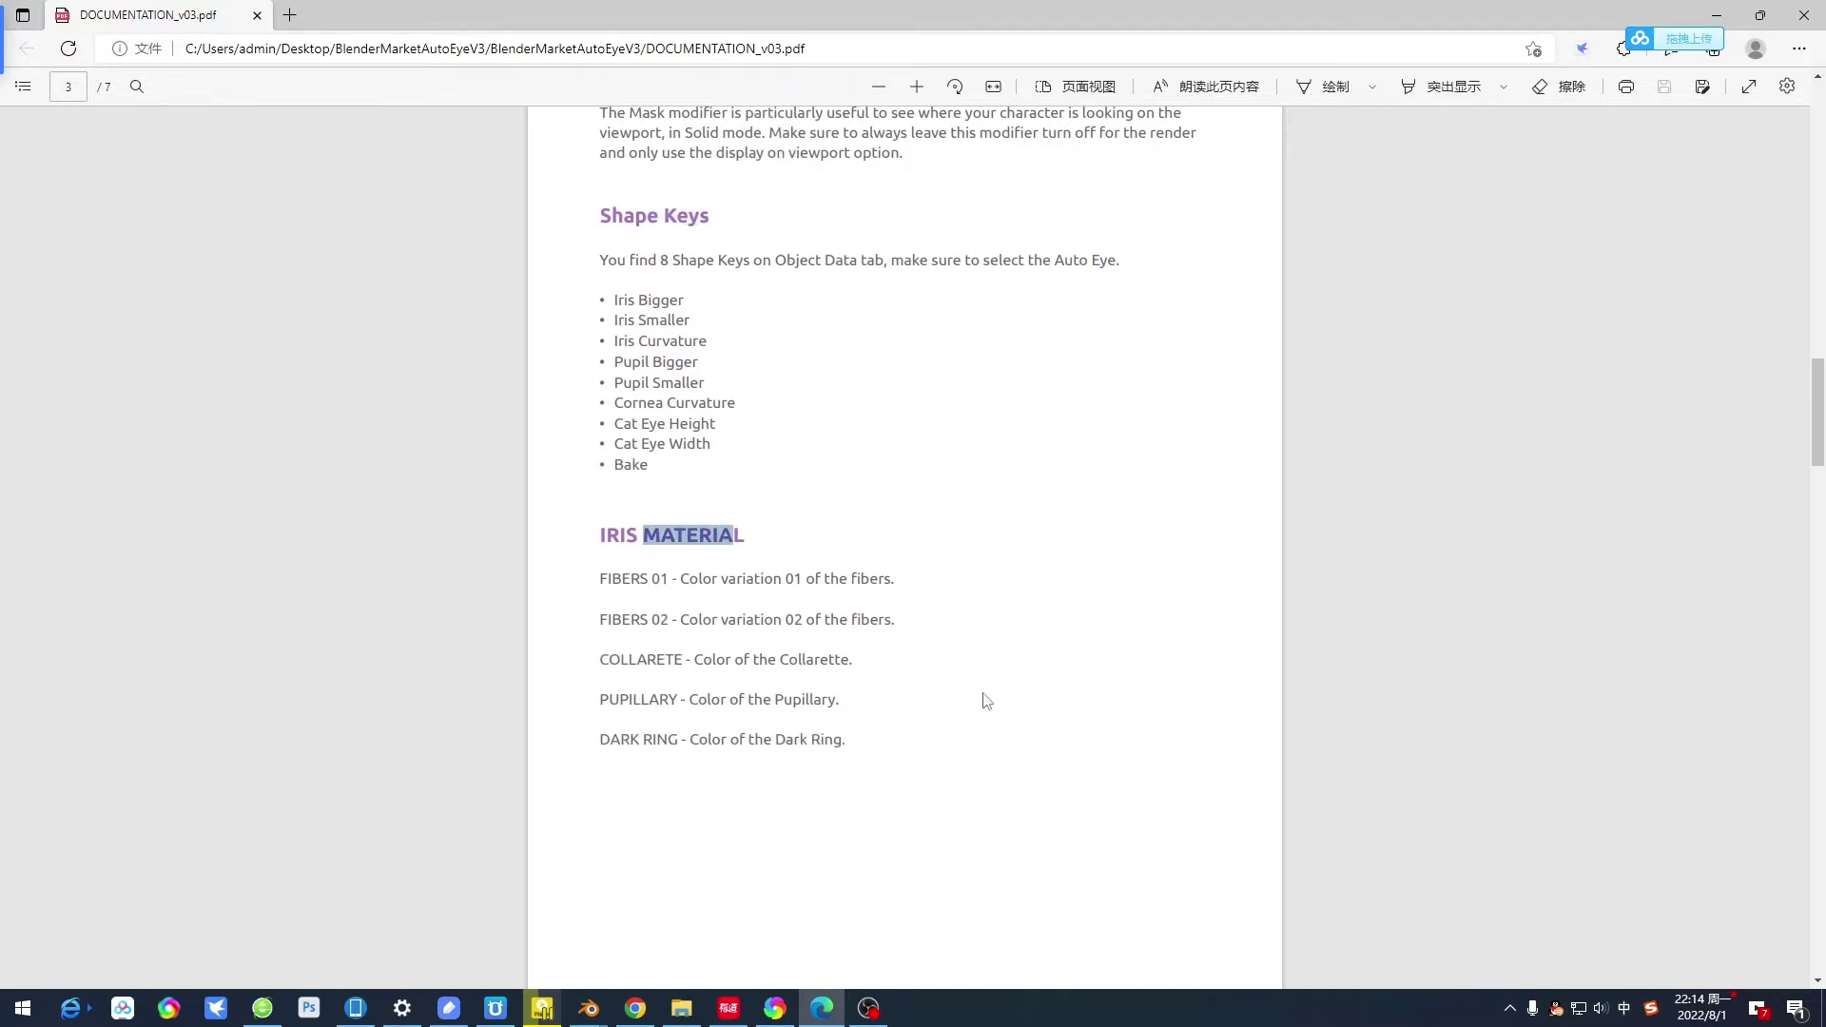
{"action": "left_click", "coordinate": [1136, 666]}
{"action": "left_click_drag", "start_coordinate": [661, 559], "coordinate": [1129, 604]}
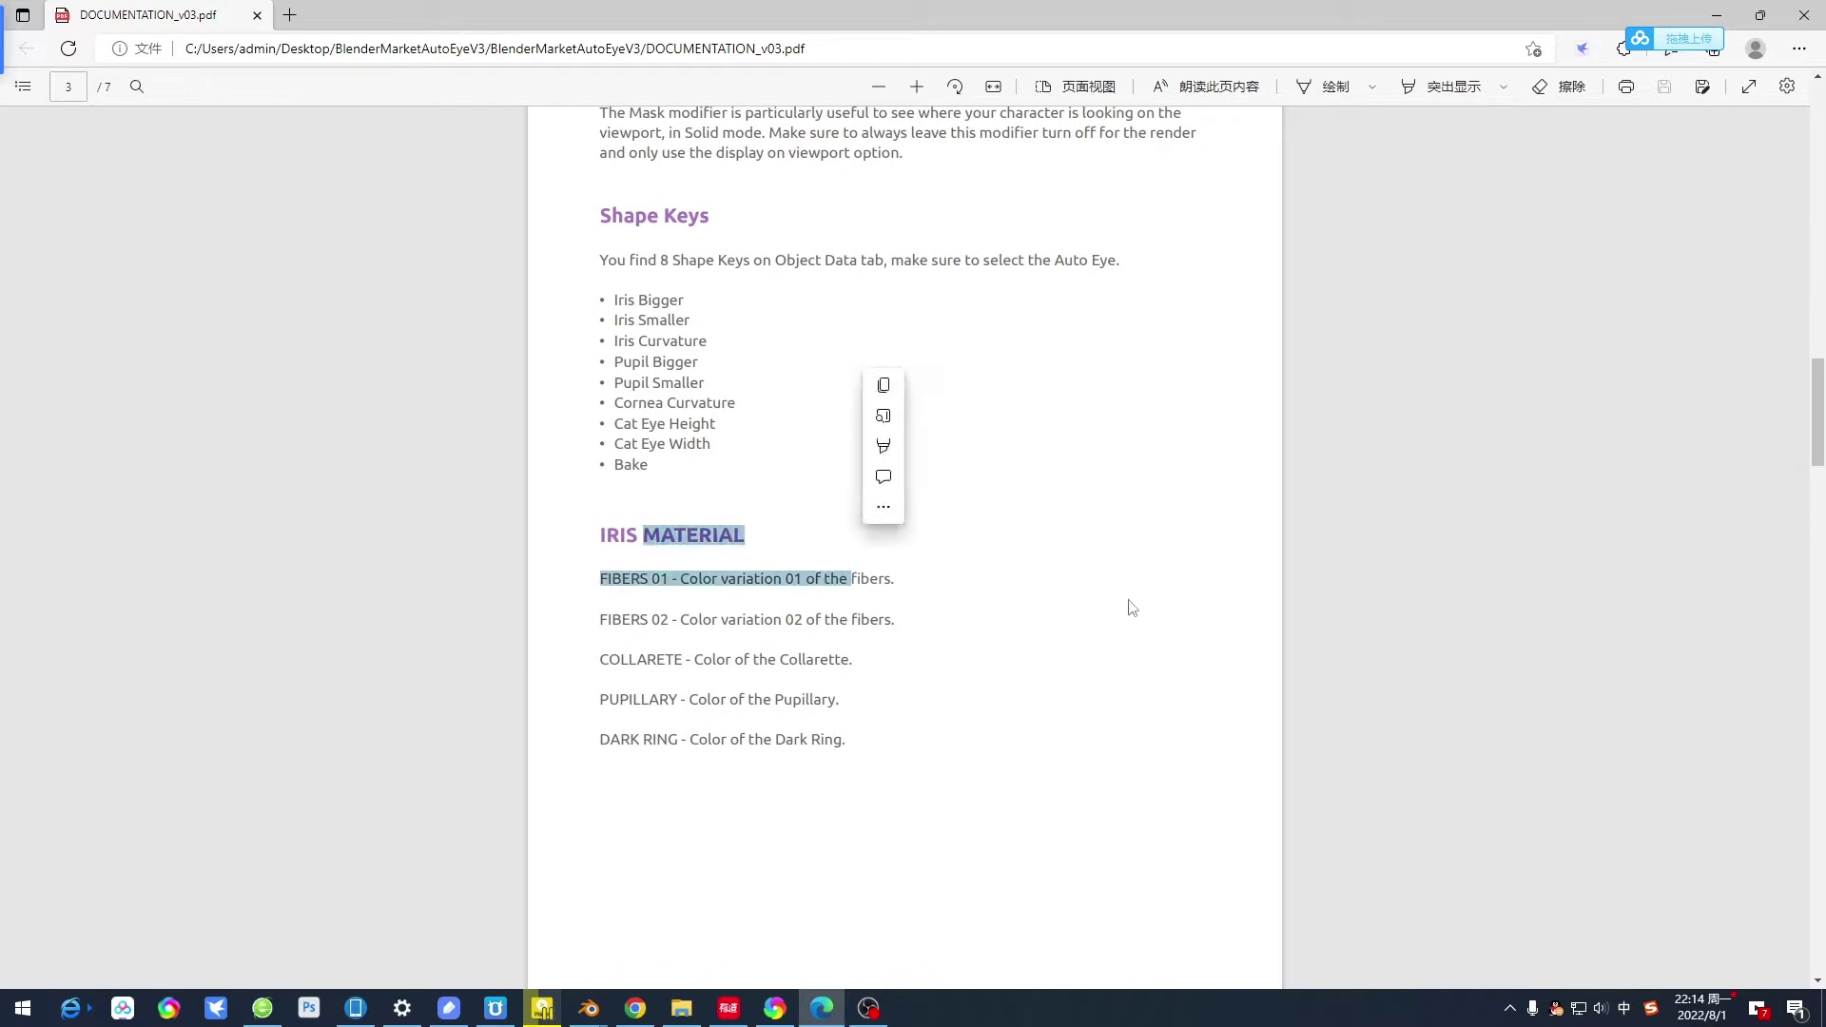
{"action": "left_click", "coordinate": [1136, 641]}
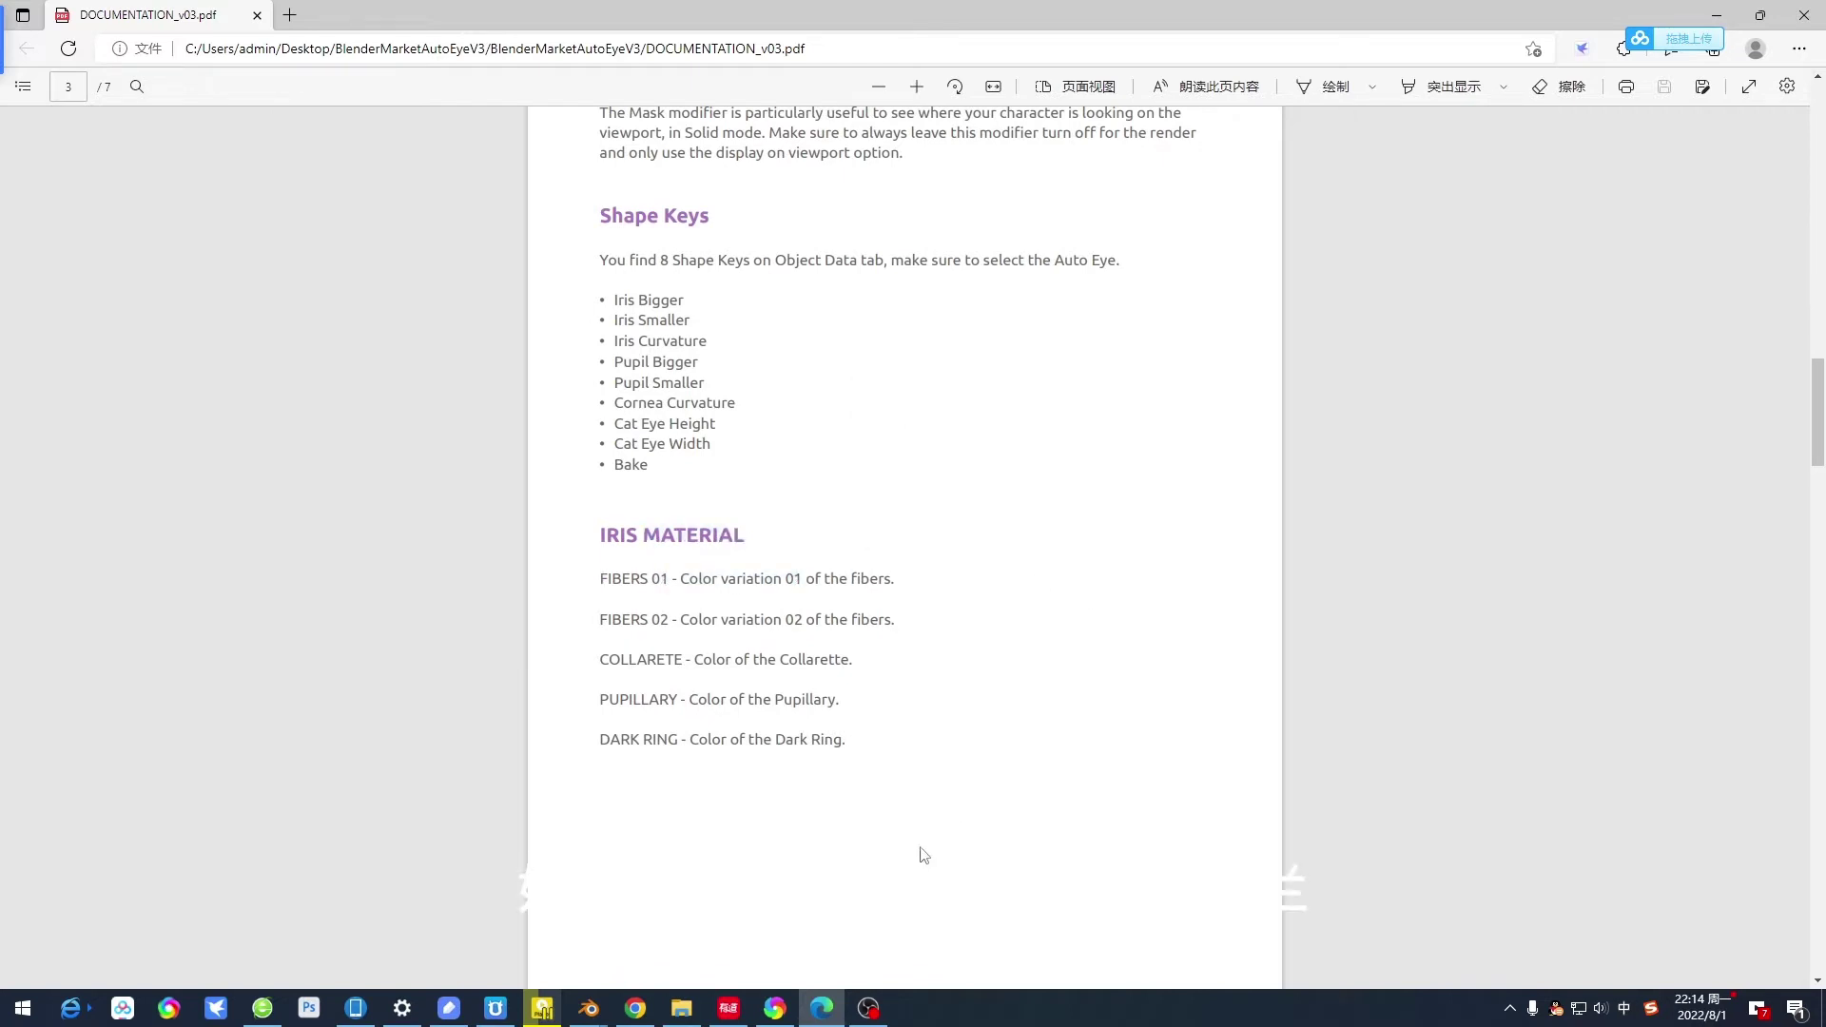
{"action": "mouse_move", "coordinate": [588, 1008]}
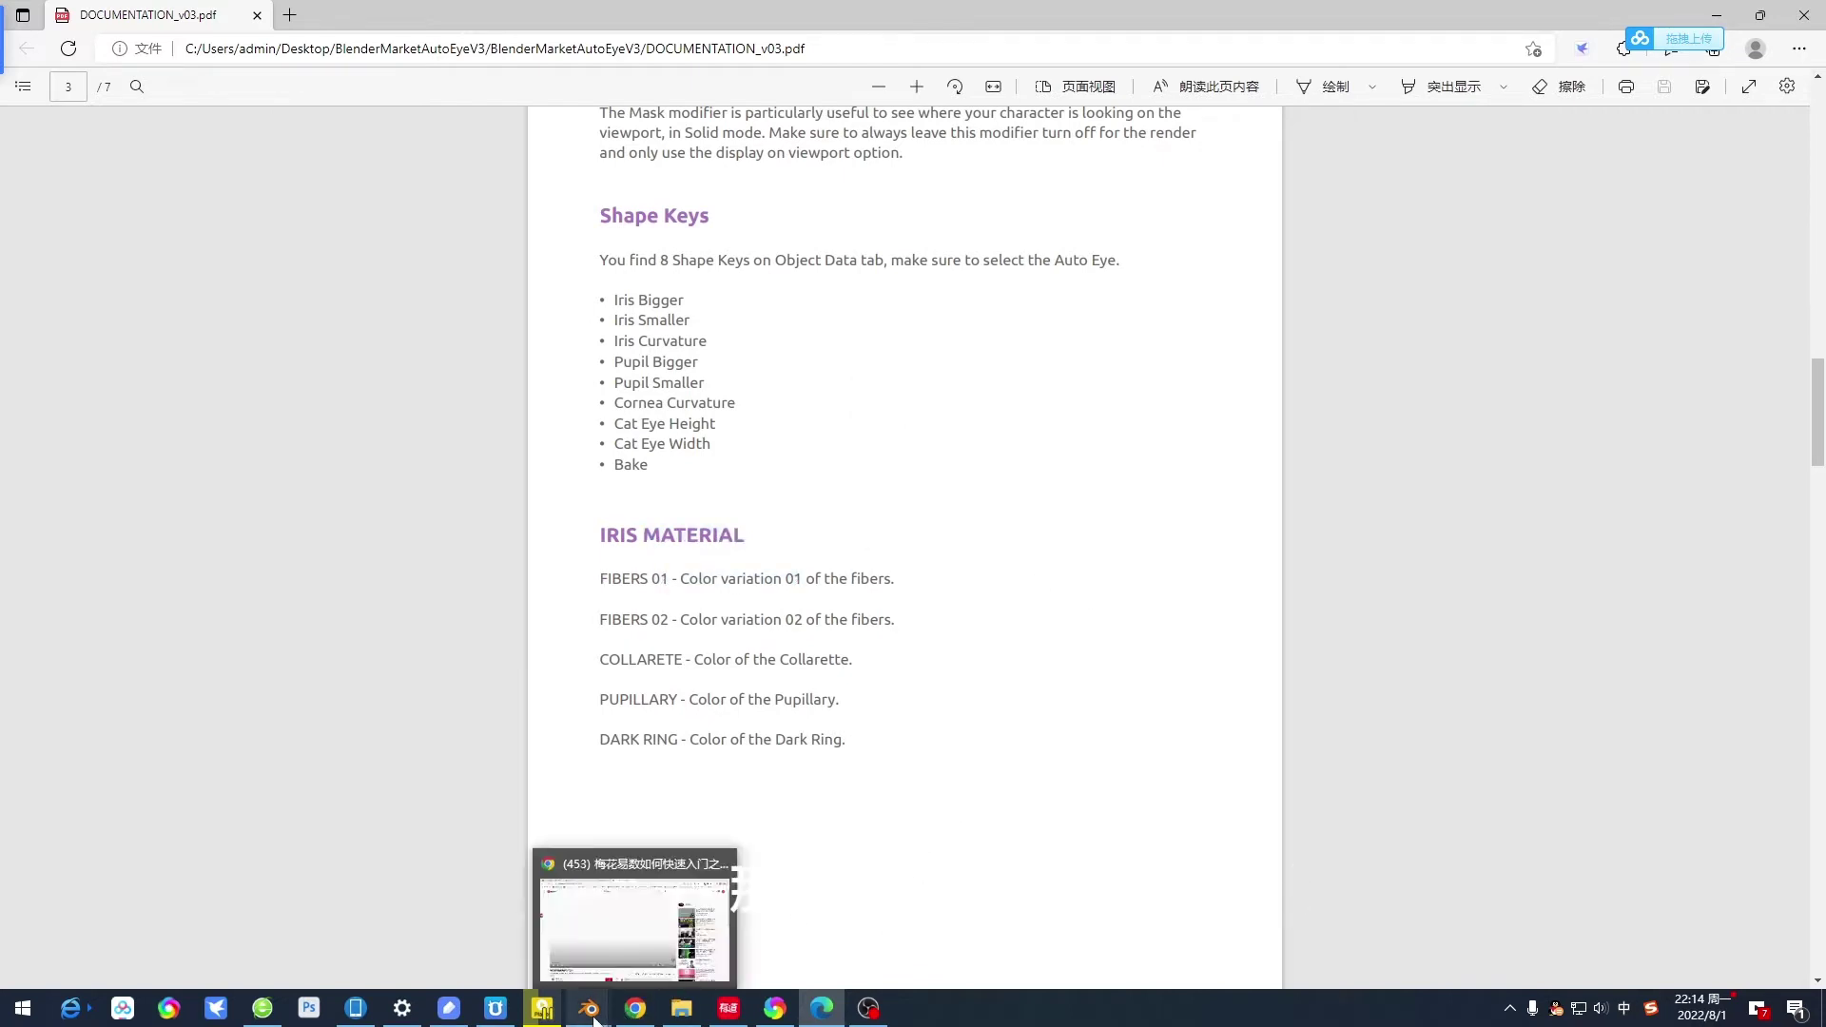
Switch to Blender and bring up the Shift+A Add menu showing the Auto Eye entry.
{"action": "left_click", "coordinate": [709, 936]}
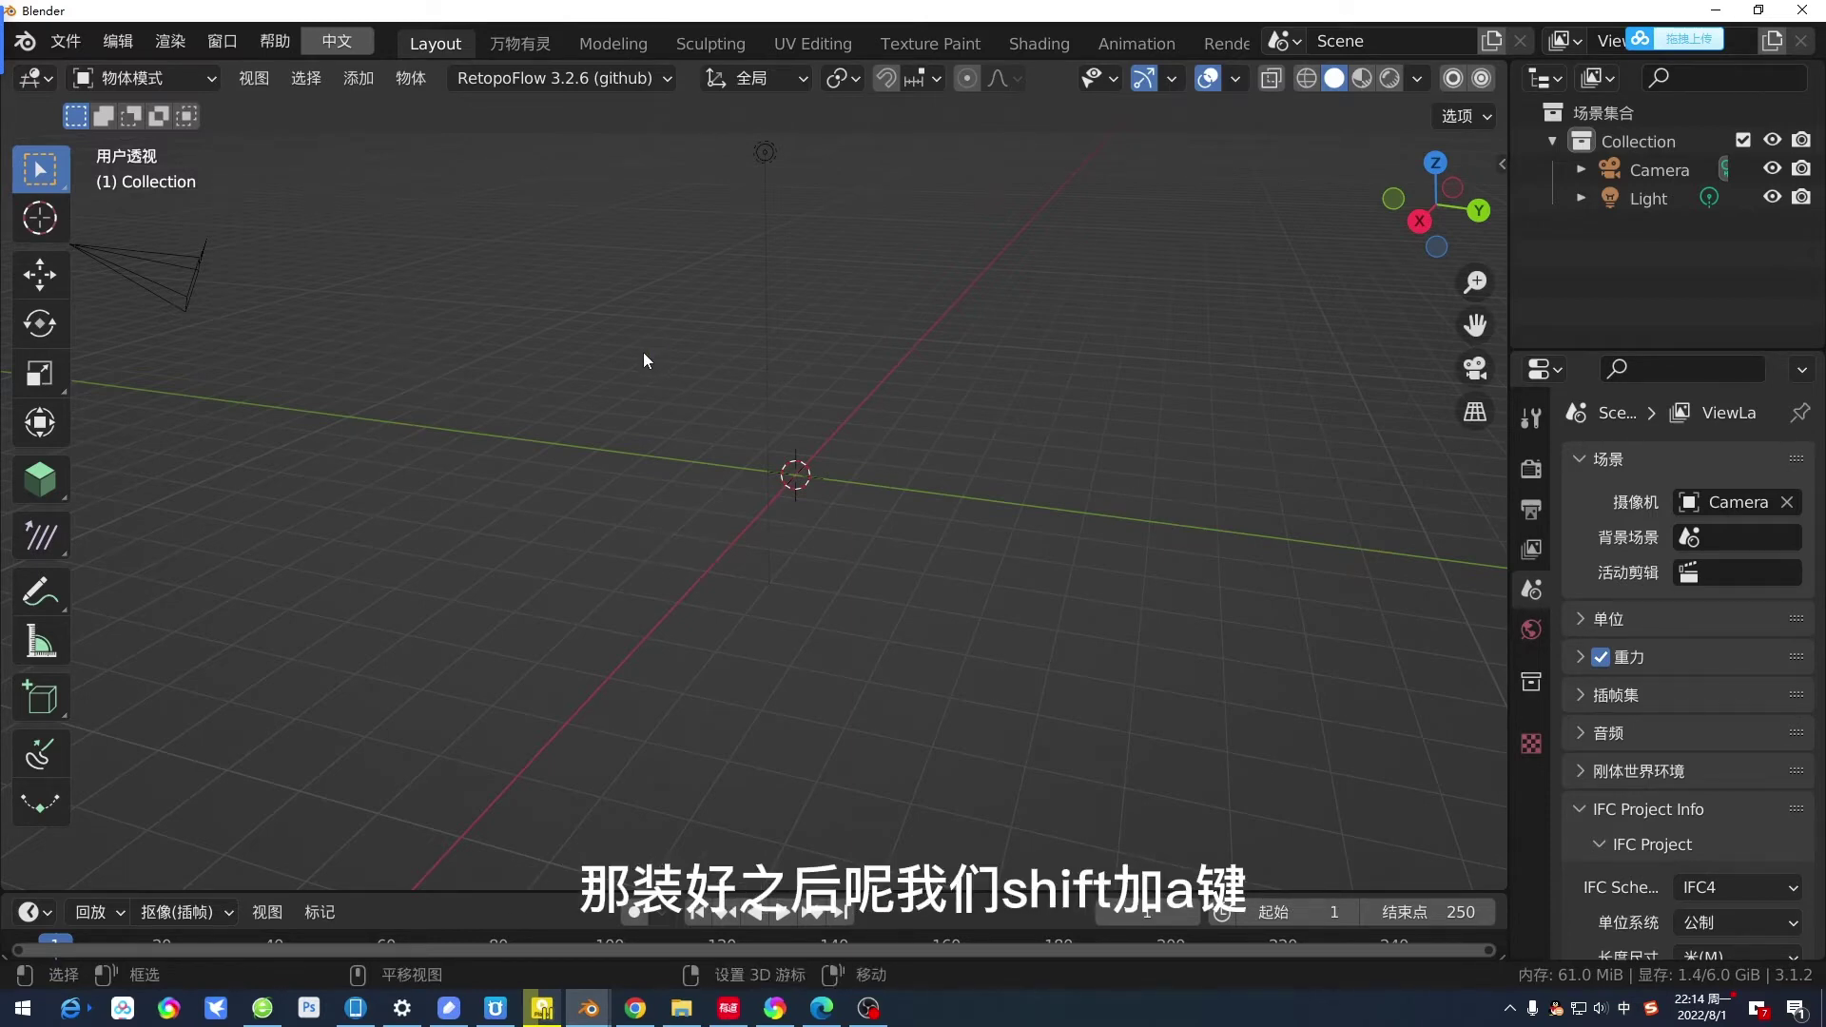
{"action": "key", "text": "shift+a"}
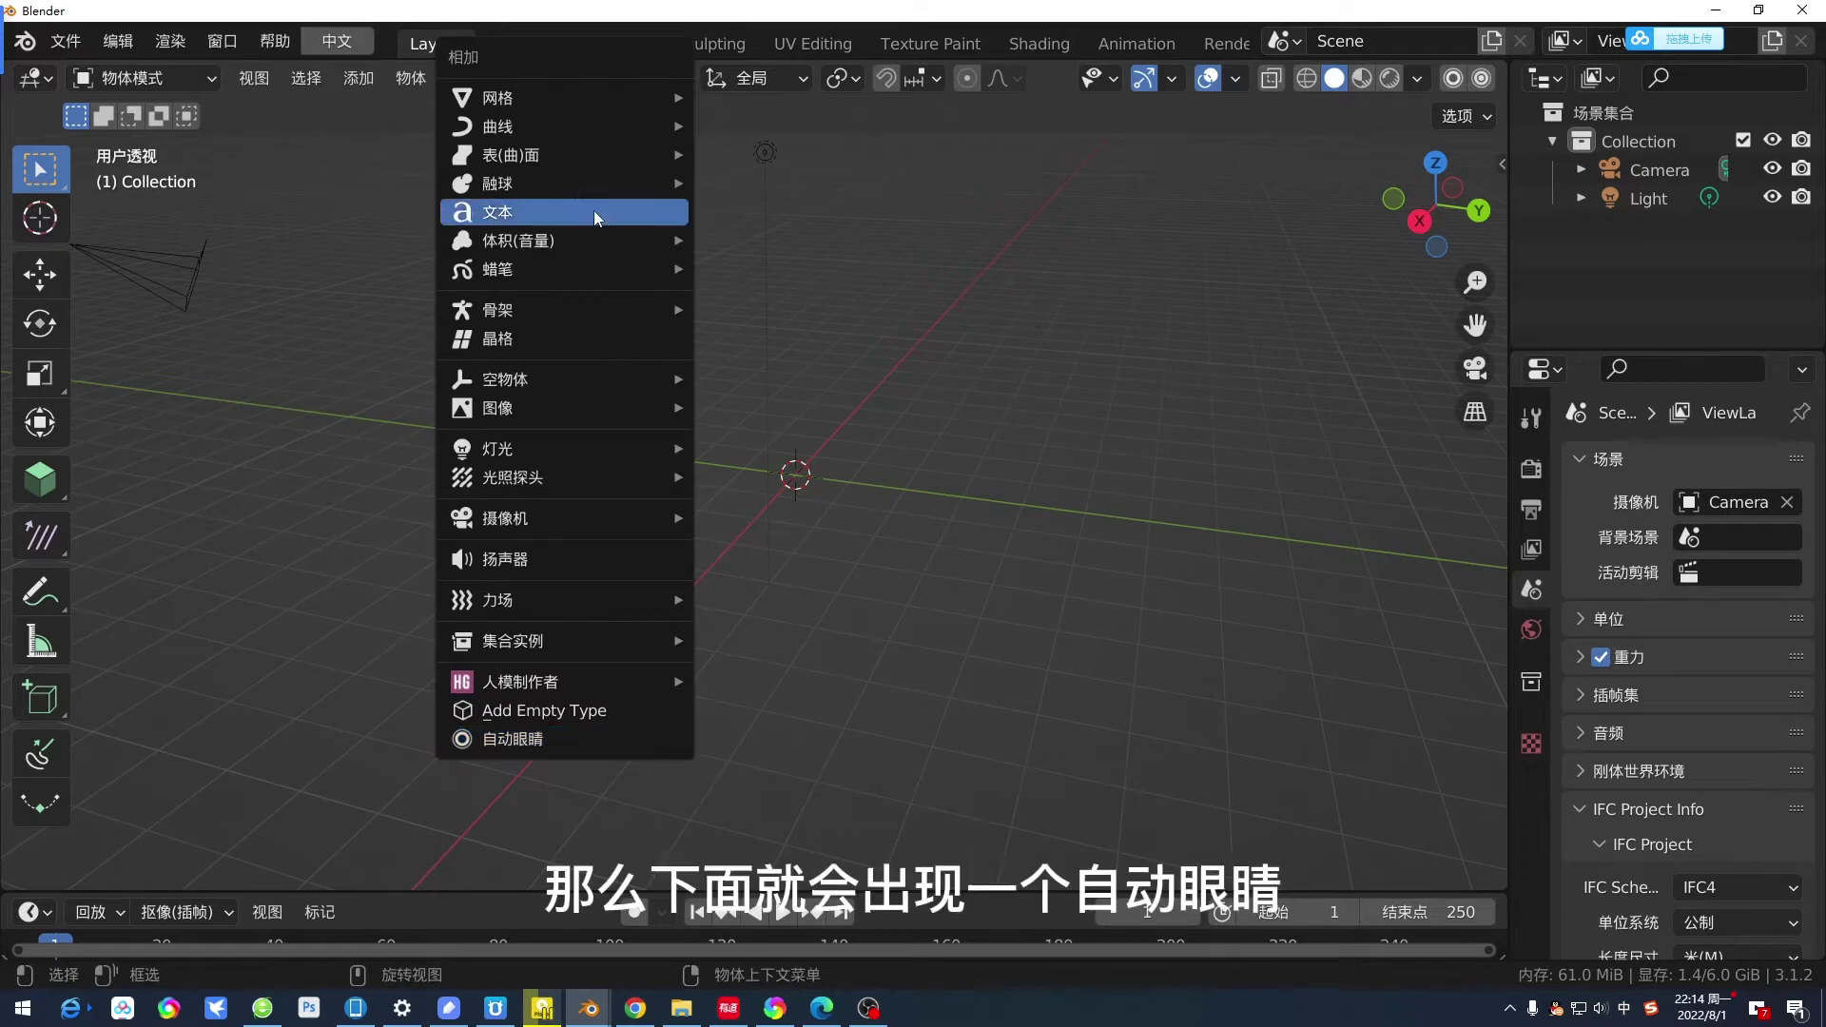
Add an Auto Eye eyeball to the scene and zoom in on it.
{"action": "left_click", "coordinate": [581, 744]}
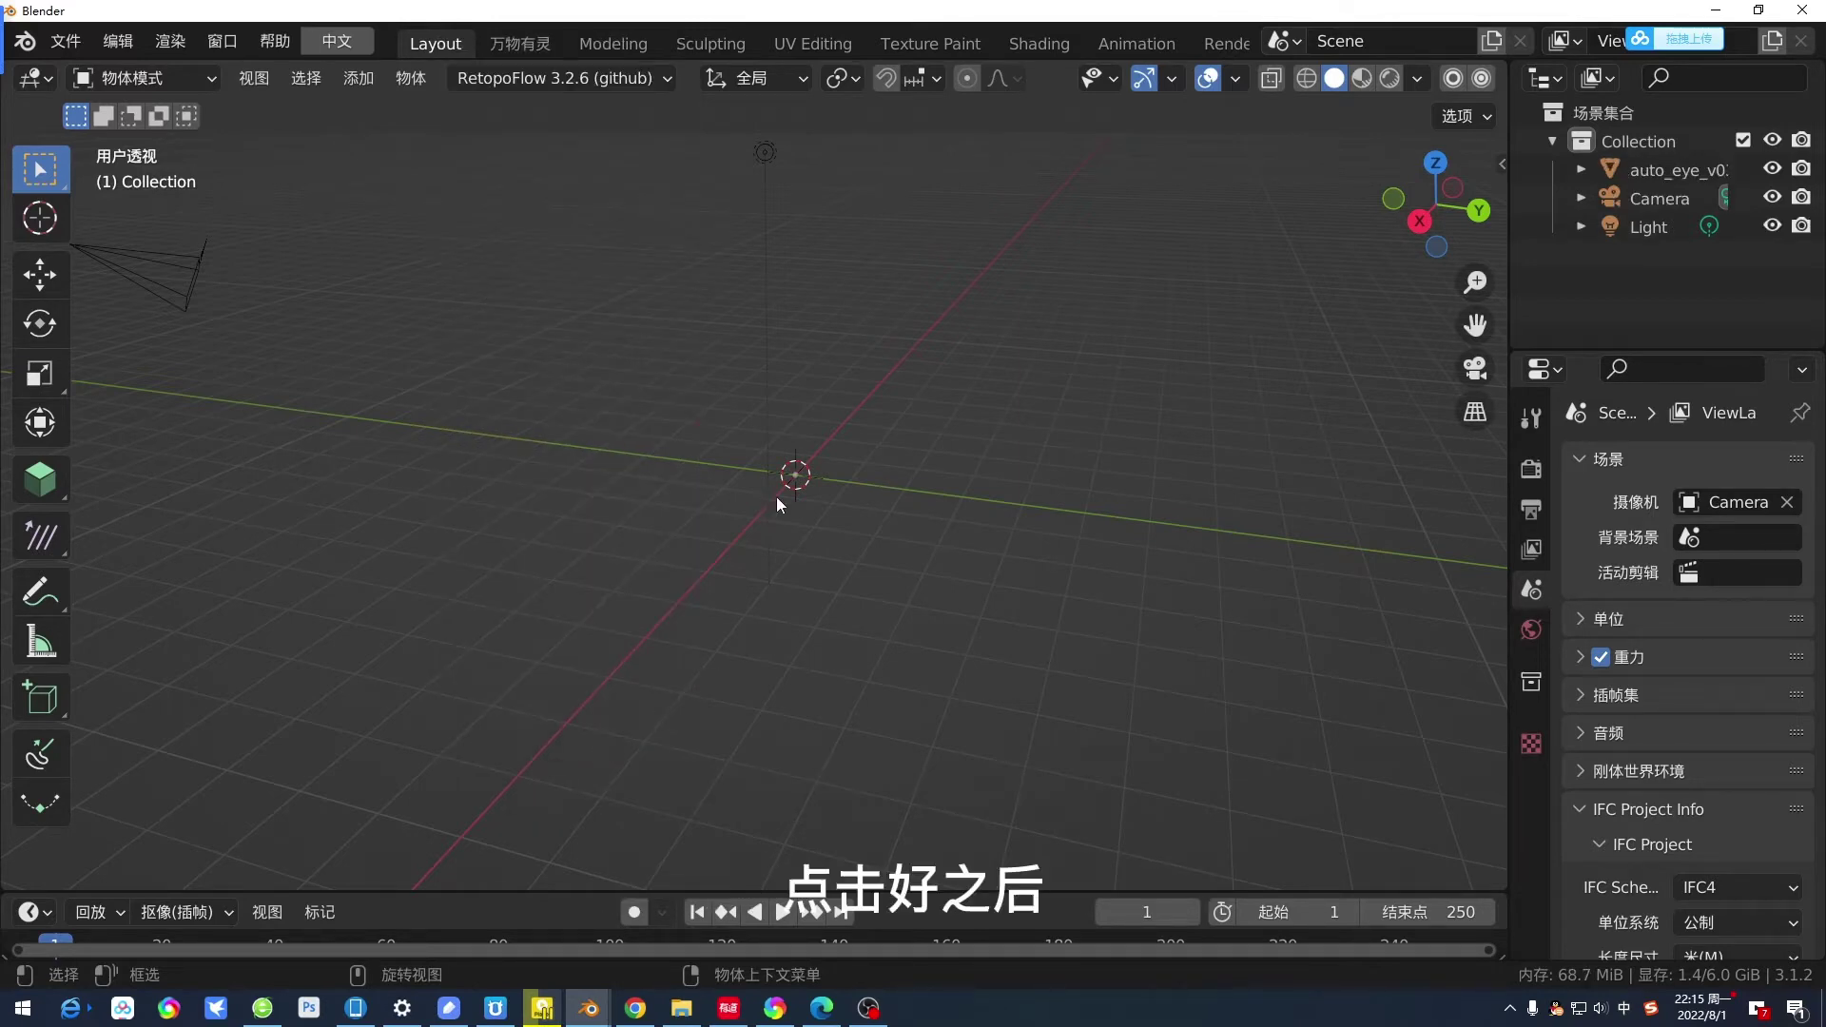
{"action": "middle_click_drag", "start_coordinate": [776, 496], "coordinate": [761, 425], "text": "shift"}
{"action": "scroll", "coordinate": [761, 426], "scroll_direction": "up", "scroll_amount": 4}
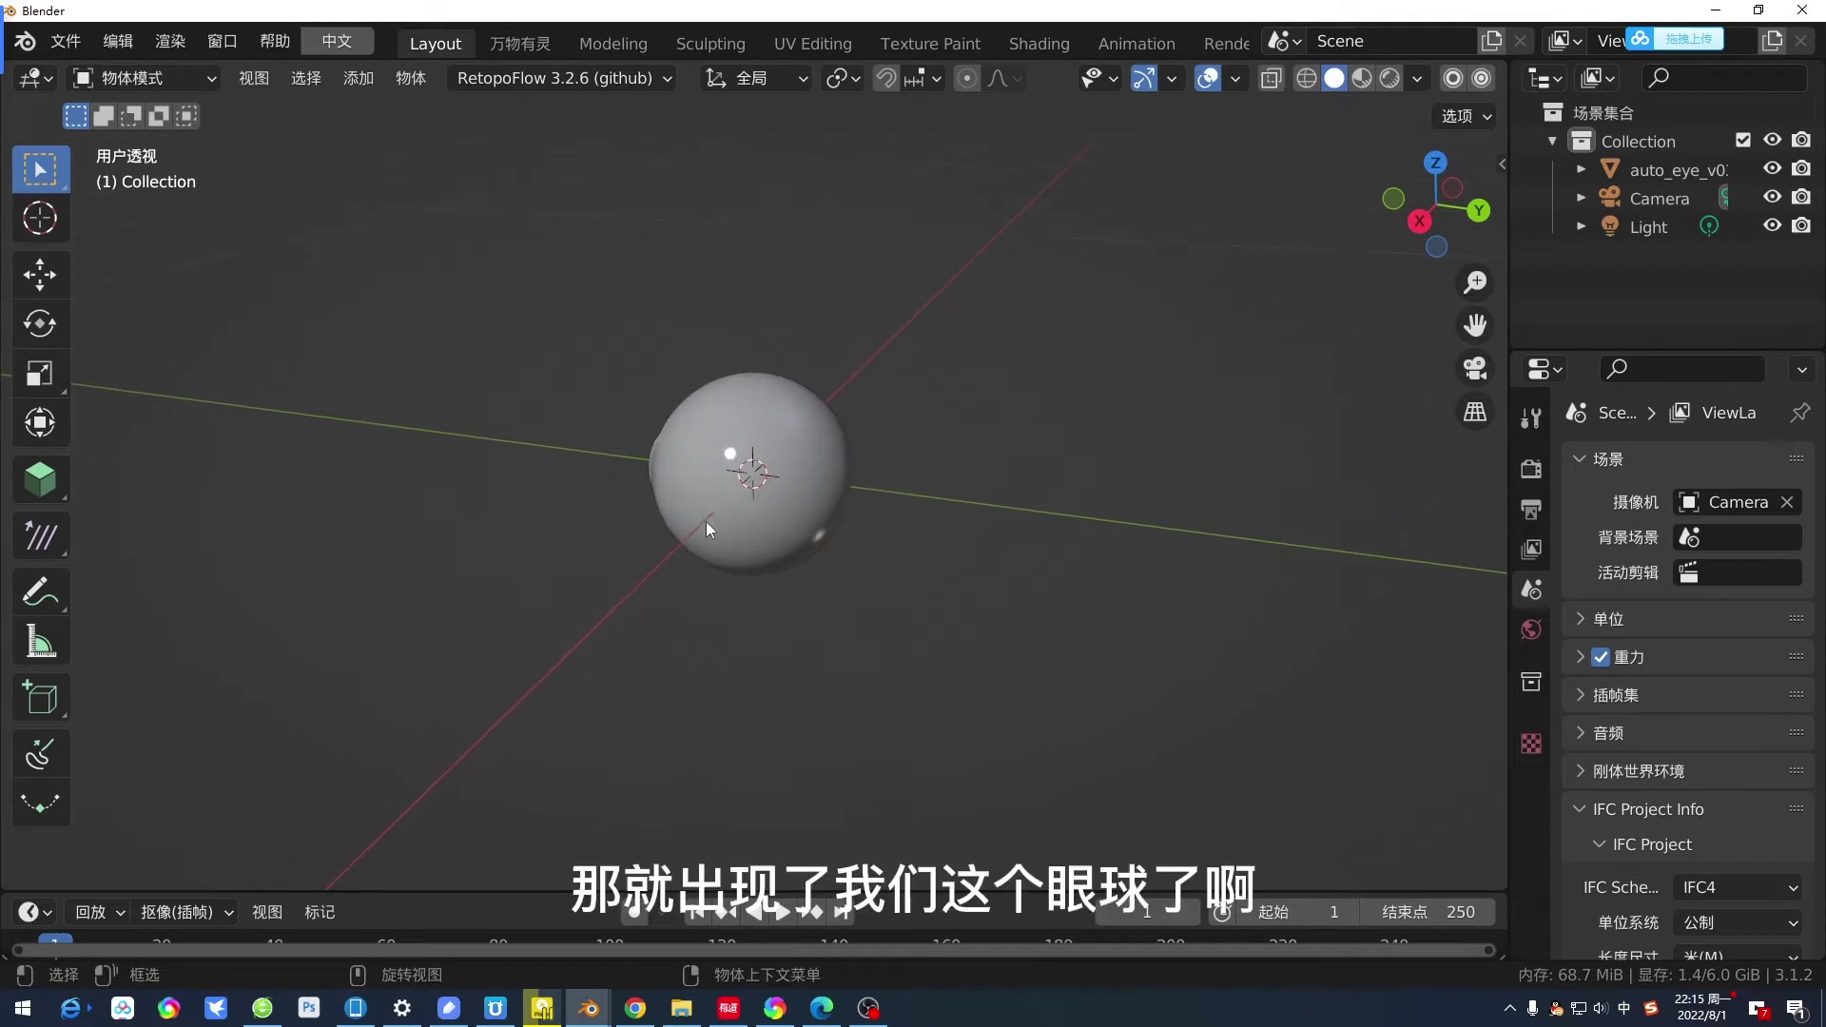
{"action": "middle_click_drag", "start_coordinate": [705, 521], "coordinate": [770, 506]}
{"action": "scroll", "coordinate": [667, 529], "scroll_direction": "up", "scroll_amount": 3}
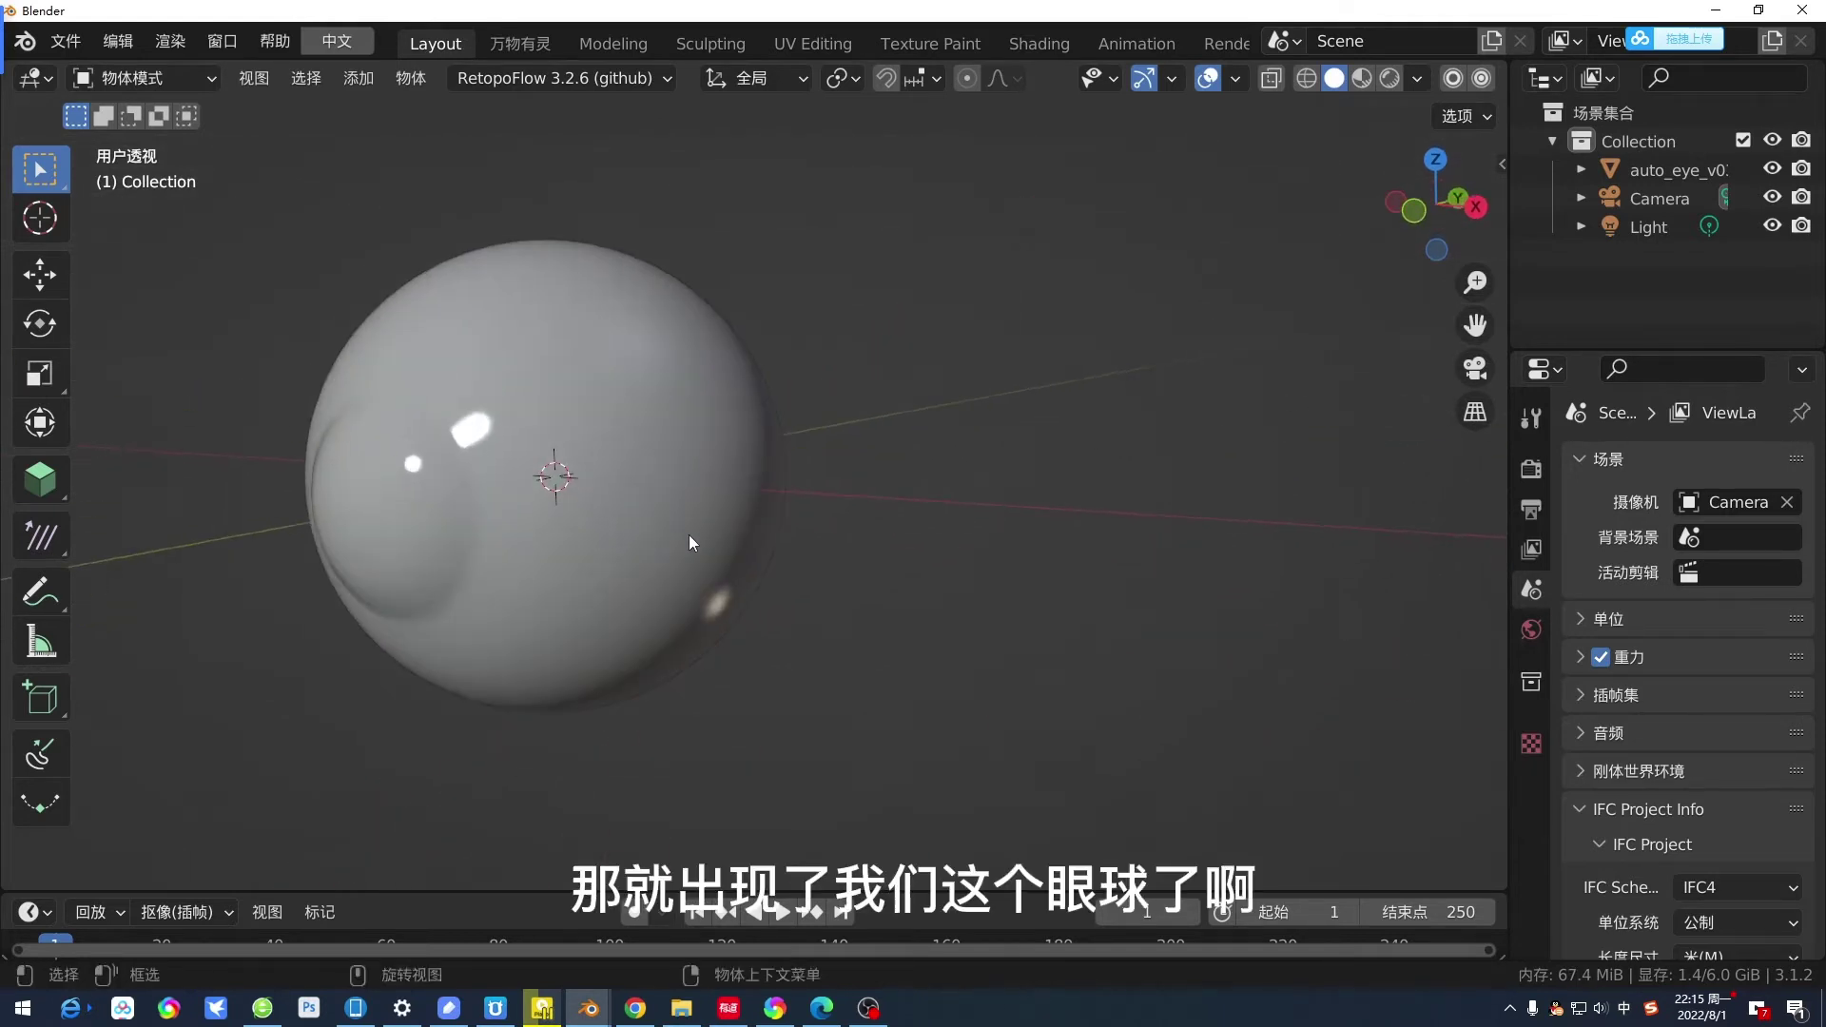
Show the eyeball in Material Preview, select it and list its modifiers.
{"action": "left_click", "coordinate": [1362, 78]}
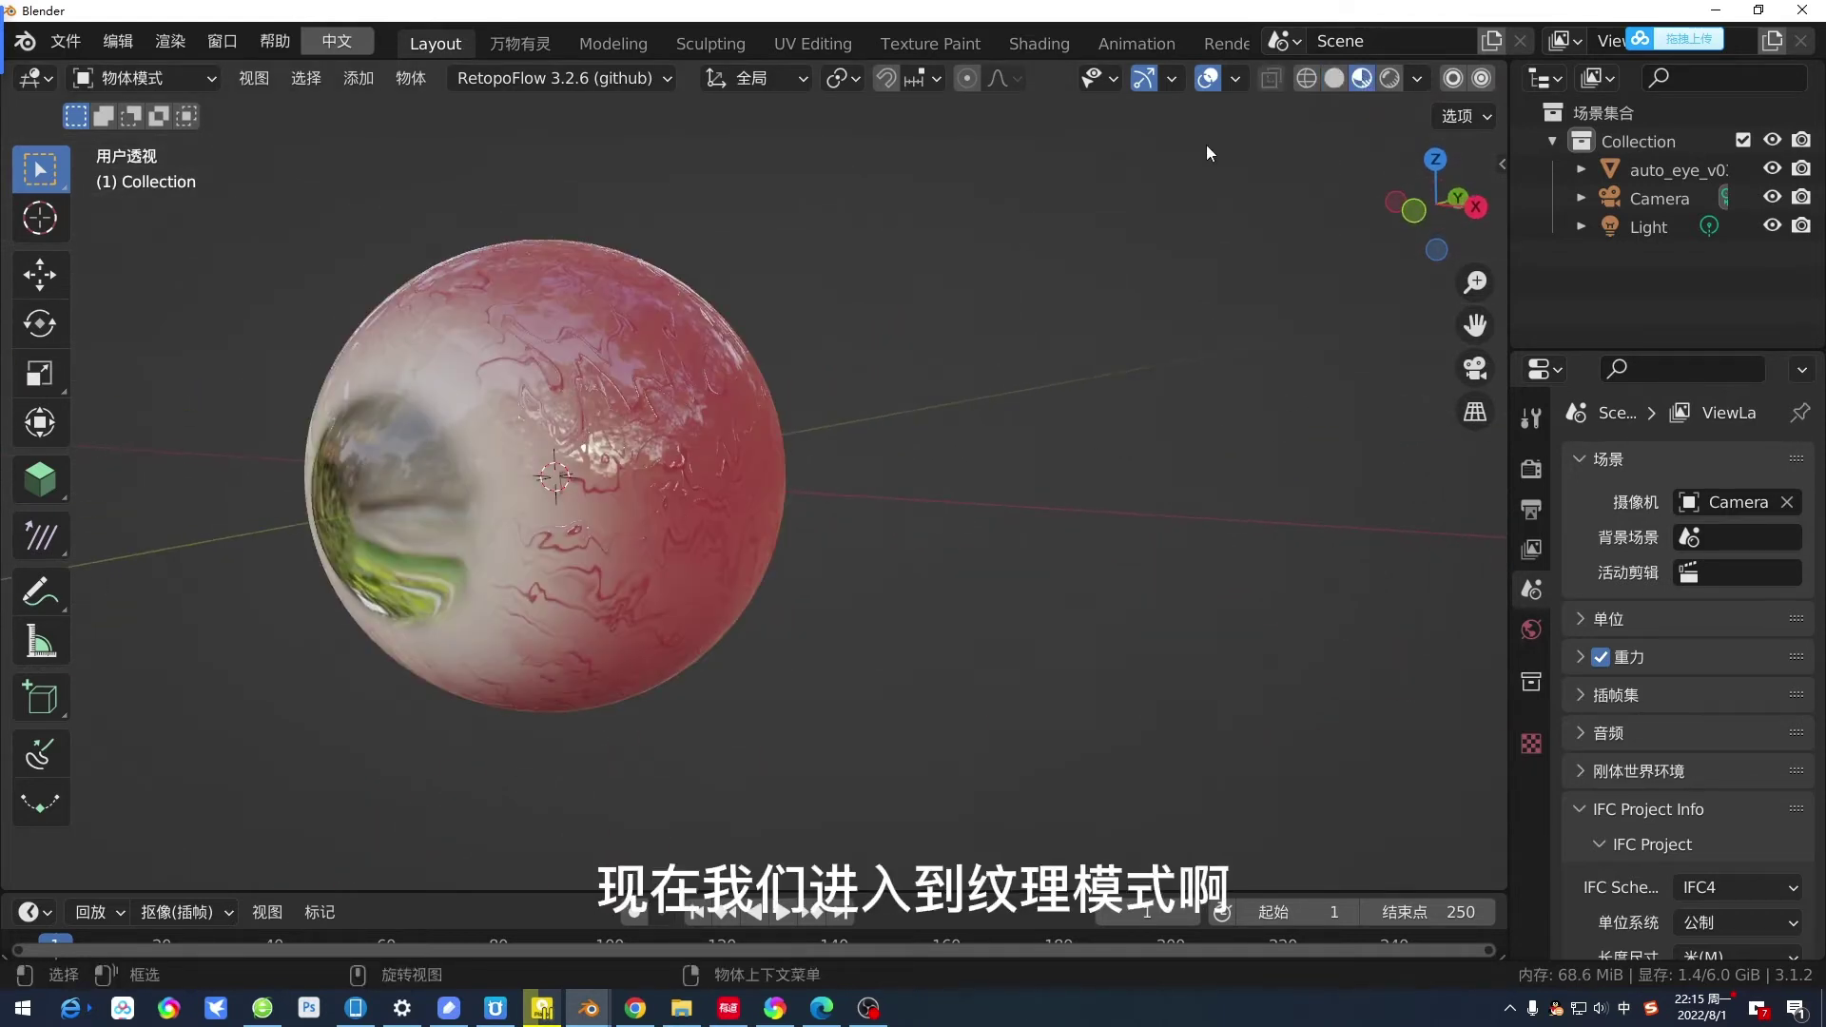
{"action": "mouse_move", "coordinate": [428, 545]}
{"action": "middle_mouse_down"}
{"action": "mouse_move", "coordinate": [556, 534]}
{"action": "mouse_move", "coordinate": [663, 563]}
{"action": "mouse_move", "coordinate": [546, 573]}
{"action": "mouse_move", "coordinate": [913, 557]}
{"action": "mouse_move", "coordinate": [760, 546]}
{"action": "mouse_move", "coordinate": [957, 555]}
{"action": "mouse_move", "coordinate": [808, 565]}
{"action": "middle_mouse_up"}
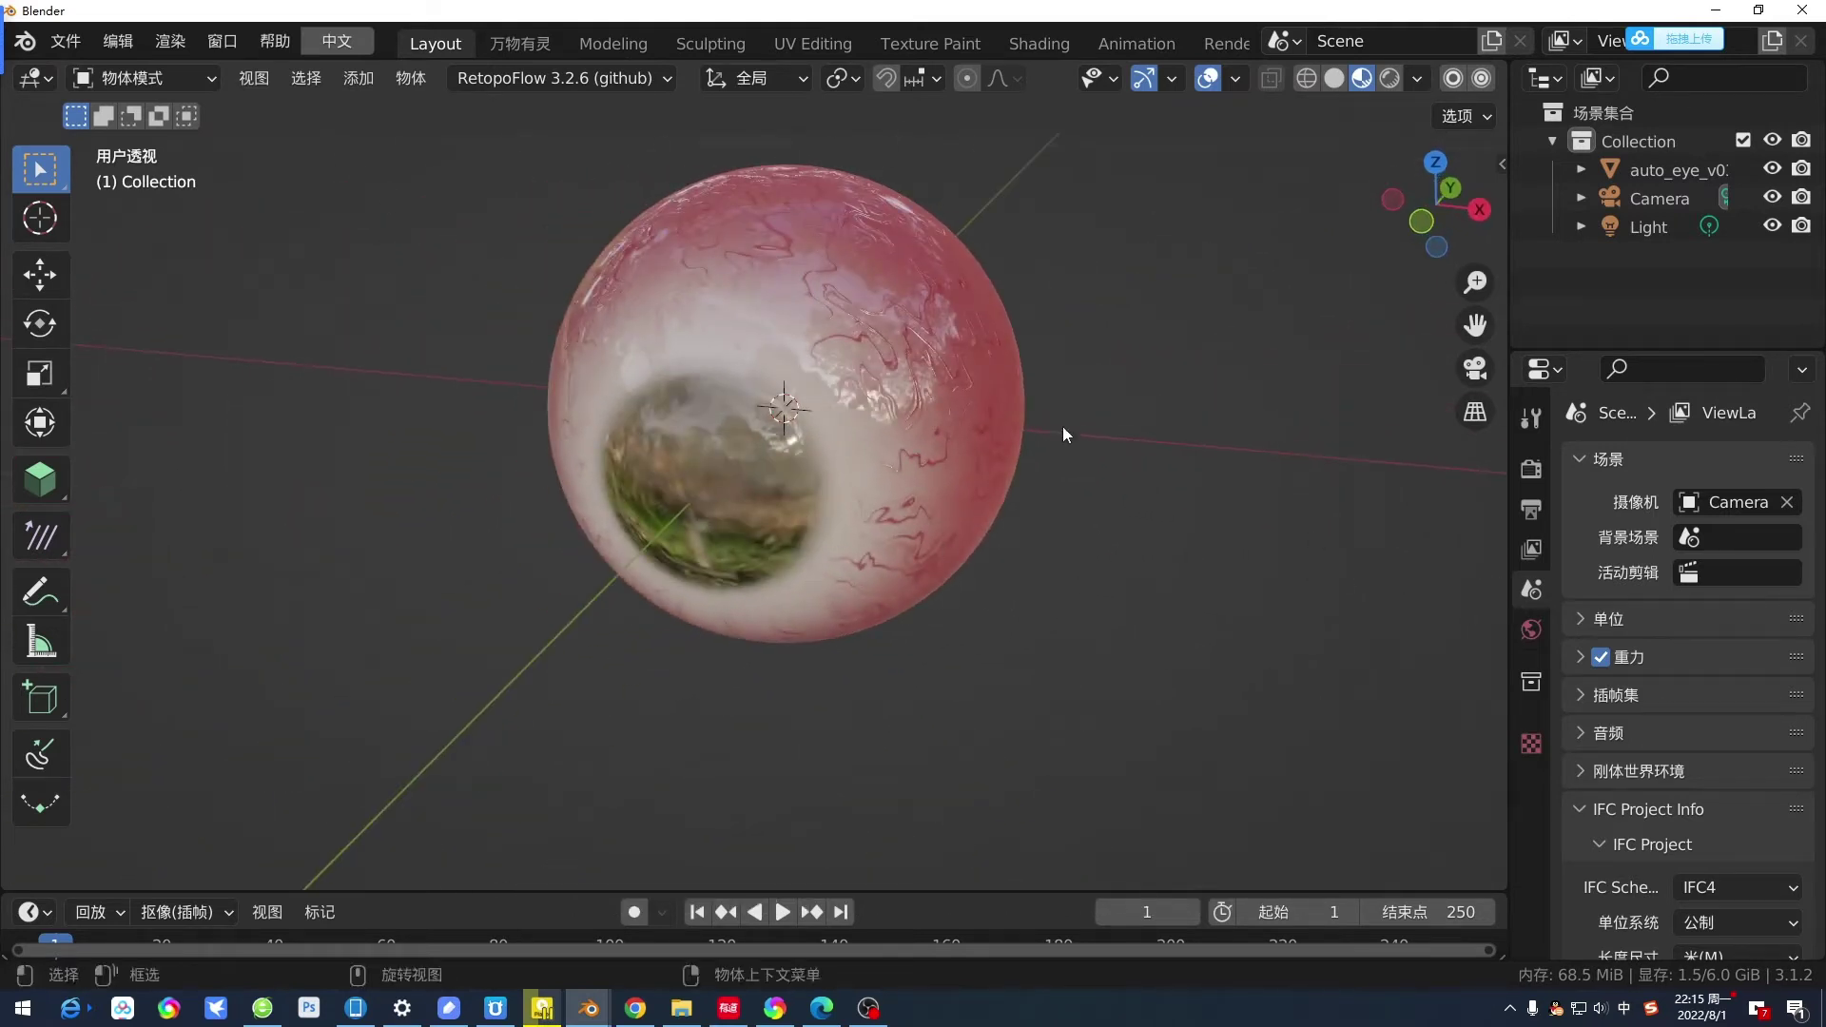
{"action": "left_click", "coordinate": [1610, 169]}
{"action": "left_click", "coordinate": [1531, 772]}
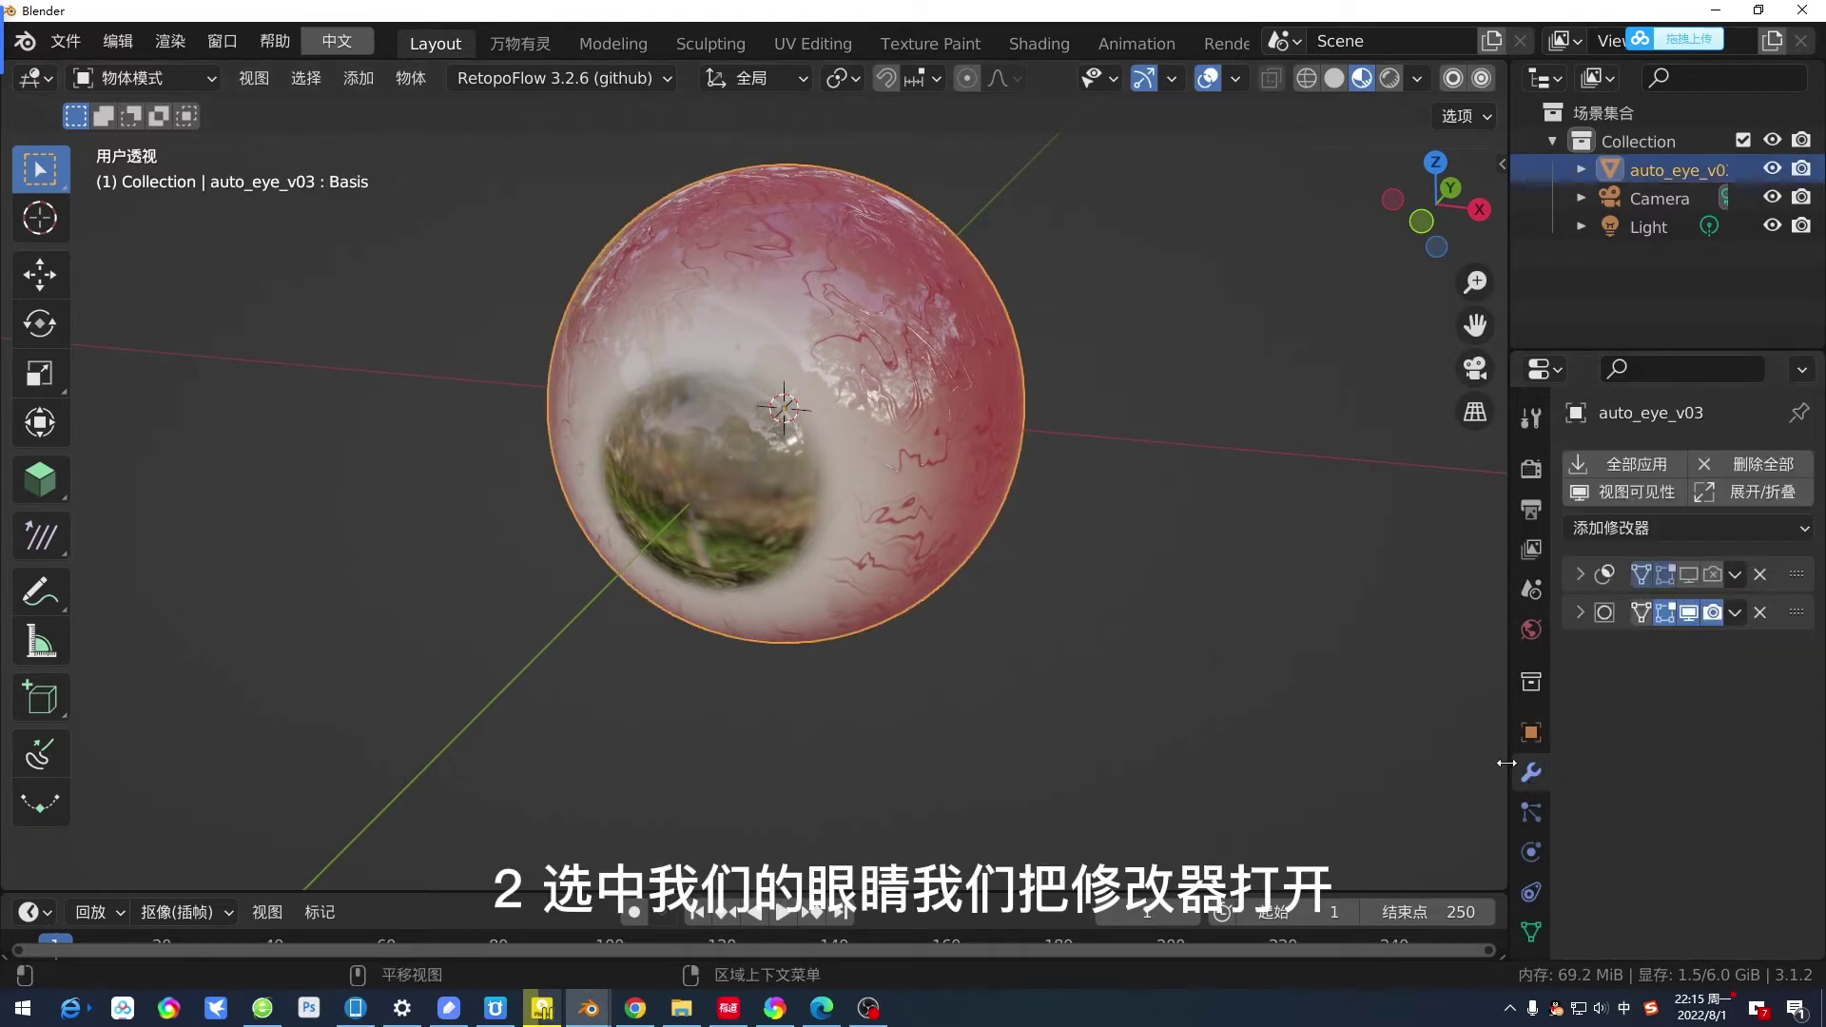
Expand the Mask modifier and enable its Display in Viewport toggle.
{"action": "left_click", "coordinate": [1580, 614]}
{"action": "left_click", "coordinate": [1580, 614]}
{"action": "left_click", "coordinate": [1576, 576]}
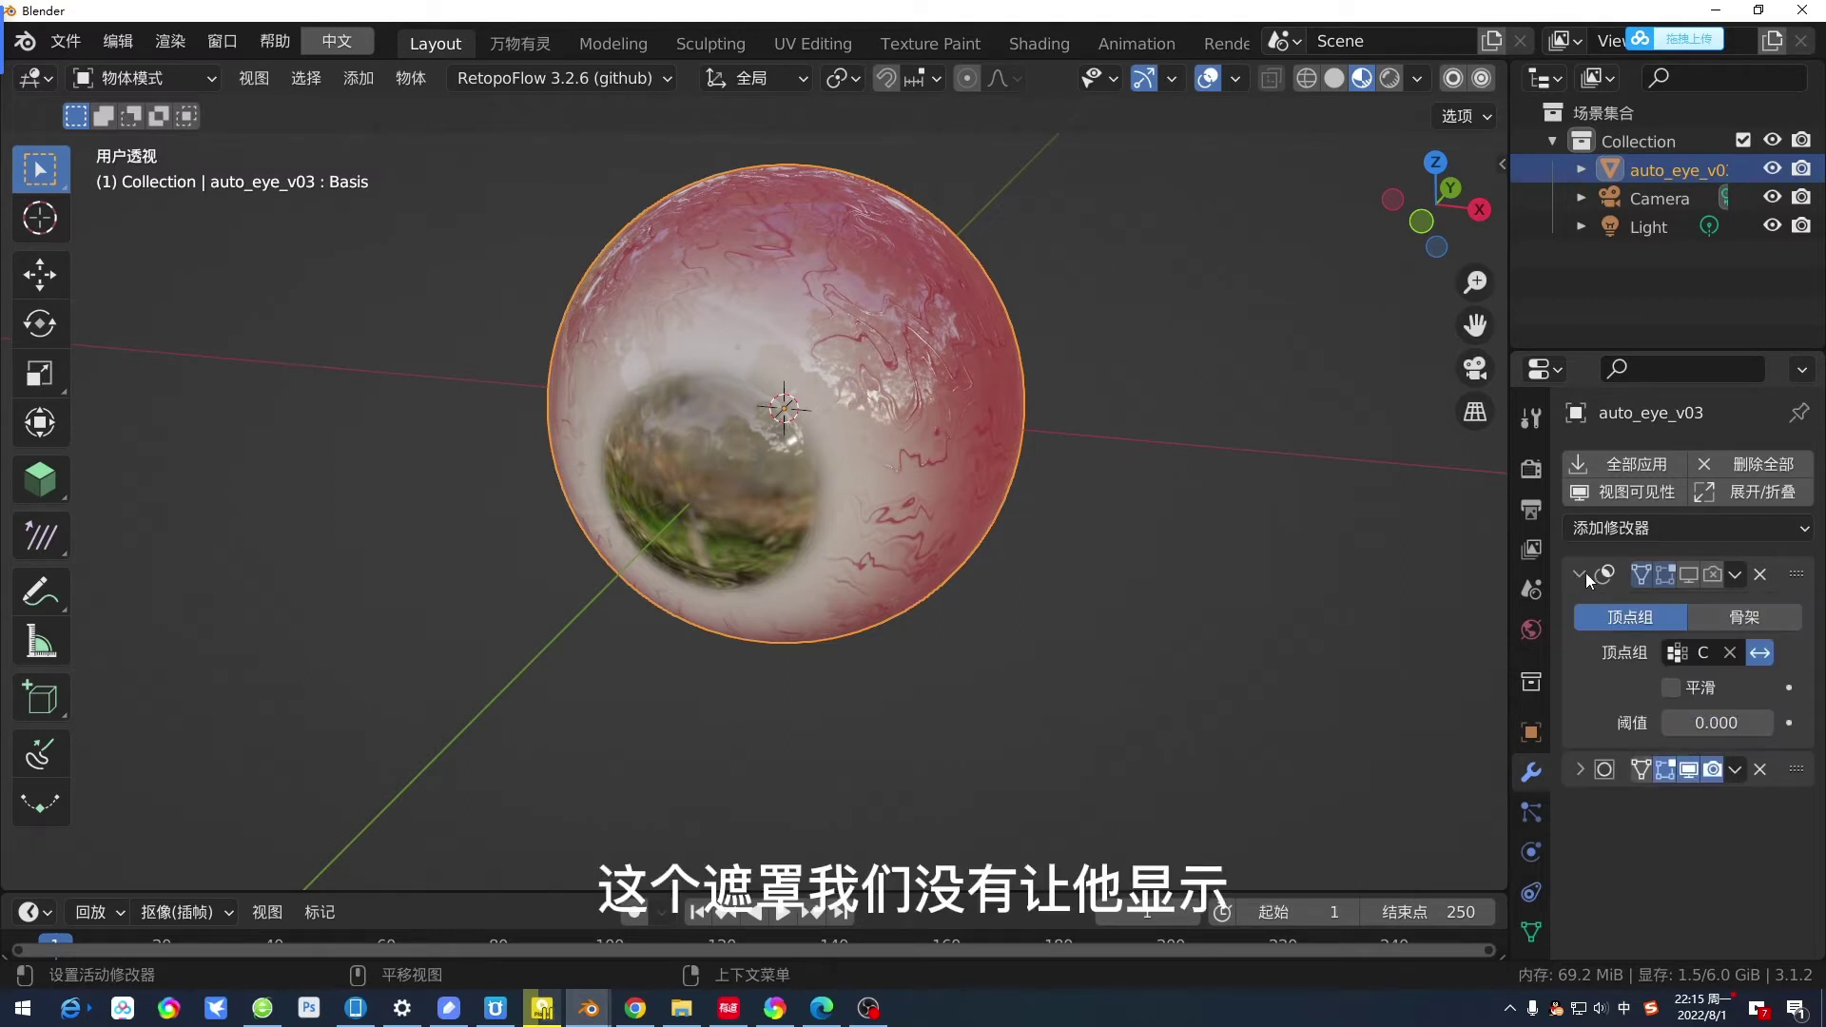
{"action": "left_click", "coordinate": [1689, 574]}
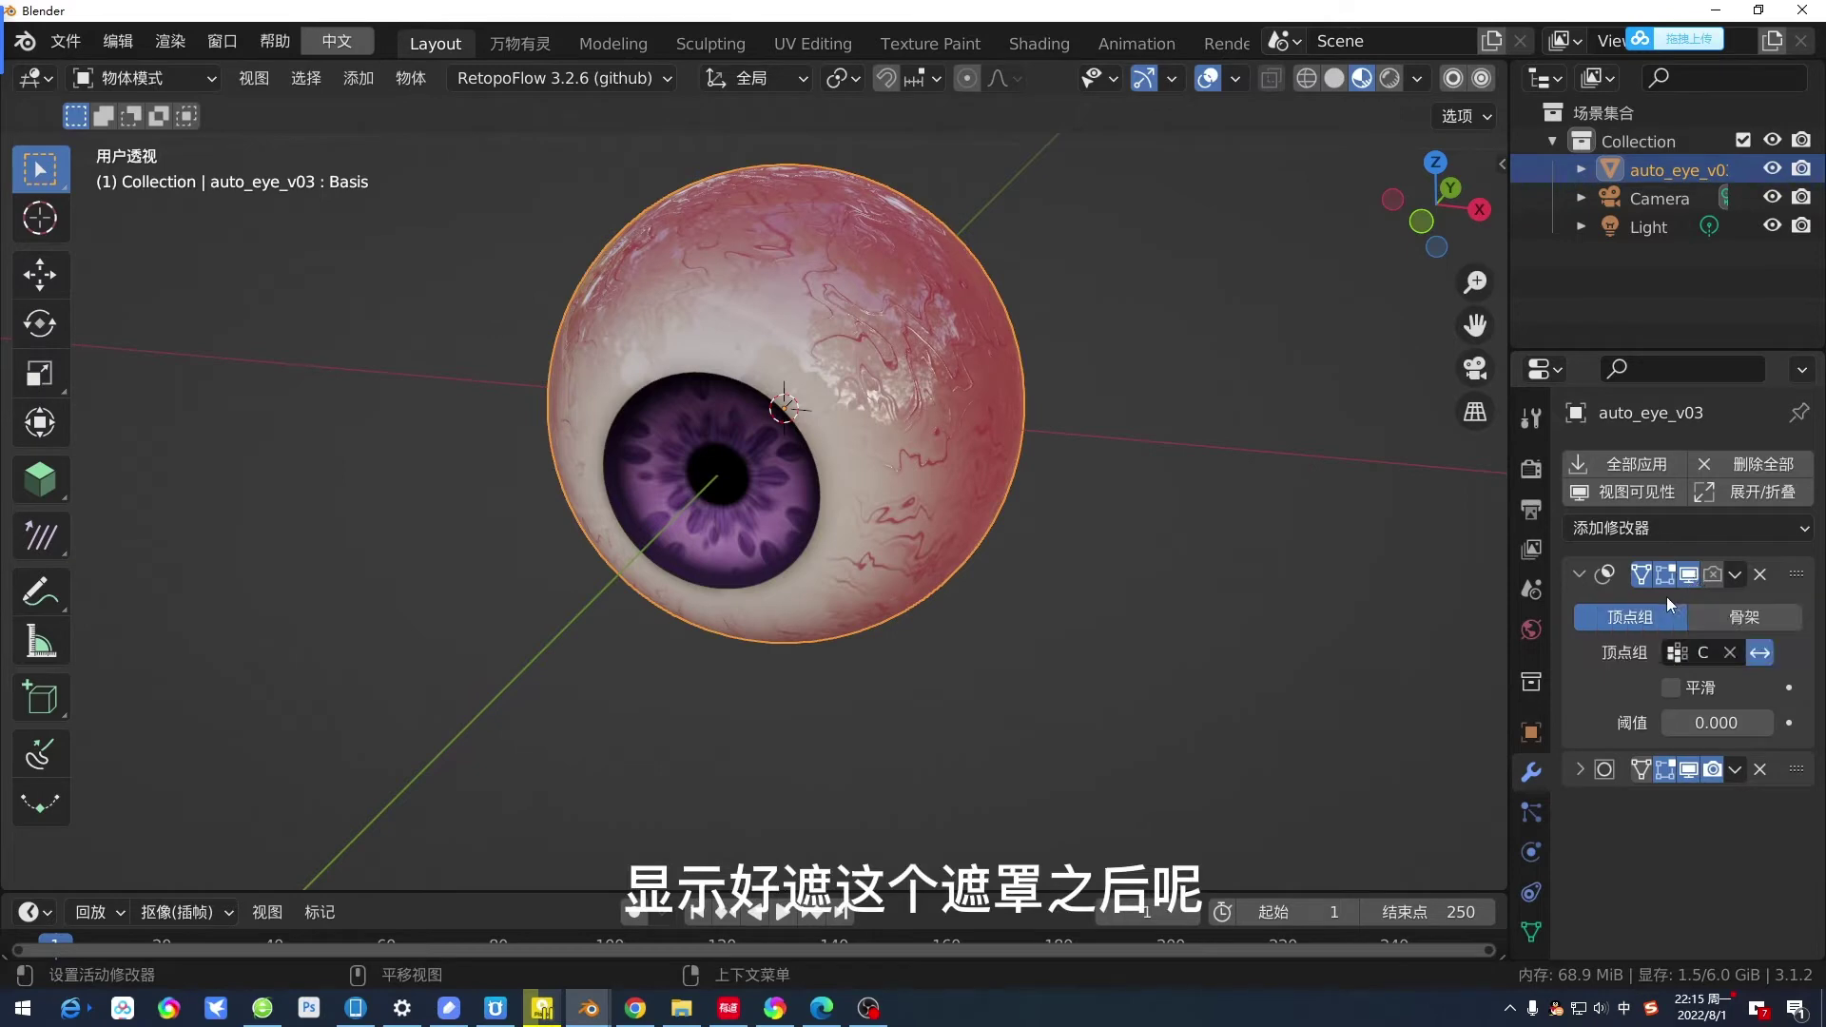
{"action": "mouse_move", "coordinate": [653, 509]}
{"action": "middle_mouse_down"}
{"action": "mouse_move", "coordinate": [1107, 447]}
{"action": "mouse_move", "coordinate": [599, 488]}
{"action": "mouse_move", "coordinate": [637, 459]}
{"action": "middle_mouse_up"}
Compare the eye with the Mask off and on, leaving it on with the purple iris facing front.
{"action": "left_click", "coordinate": [1670, 576]}
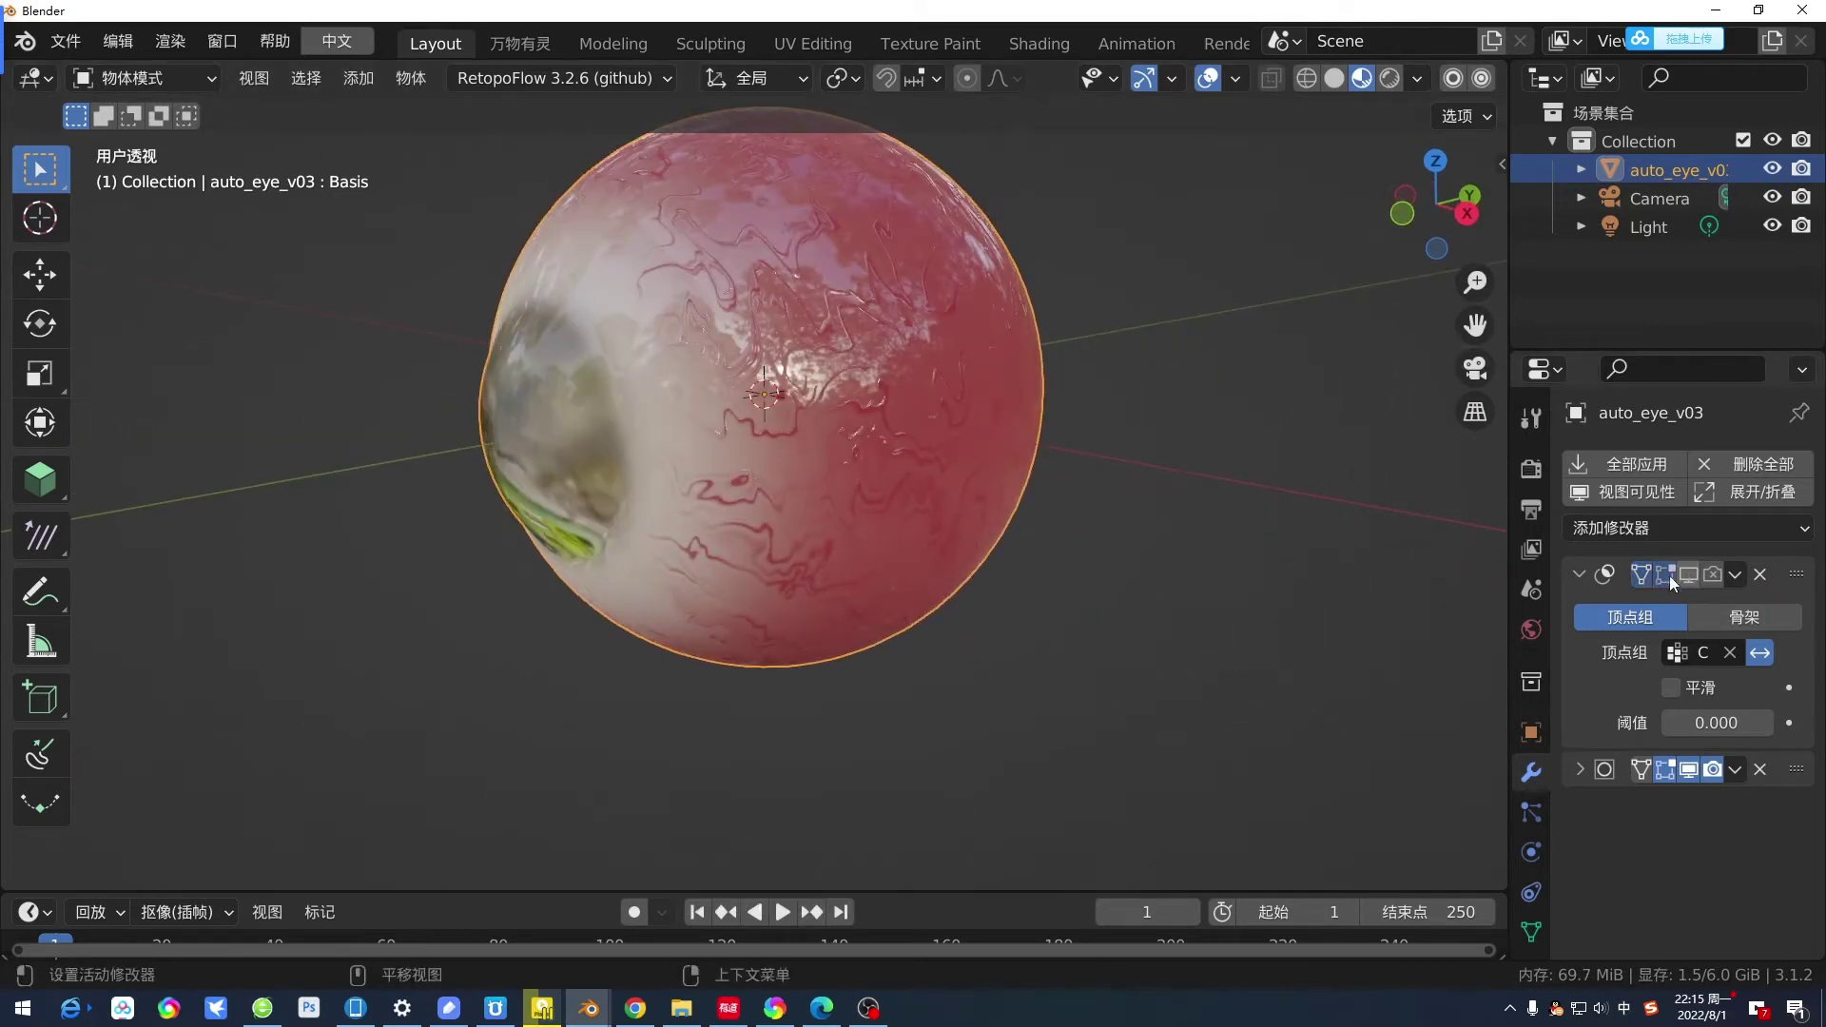
{"action": "mouse_move", "coordinate": [608, 557]}
{"action": "middle_mouse_down"}
{"action": "mouse_move", "coordinate": [818, 550]}
{"action": "mouse_move", "coordinate": [892, 580]}
{"action": "mouse_move", "coordinate": [522, 511]}
{"action": "mouse_move", "coordinate": [567, 497]}
{"action": "middle_mouse_up"}
{"action": "left_click", "coordinate": [1689, 574]}
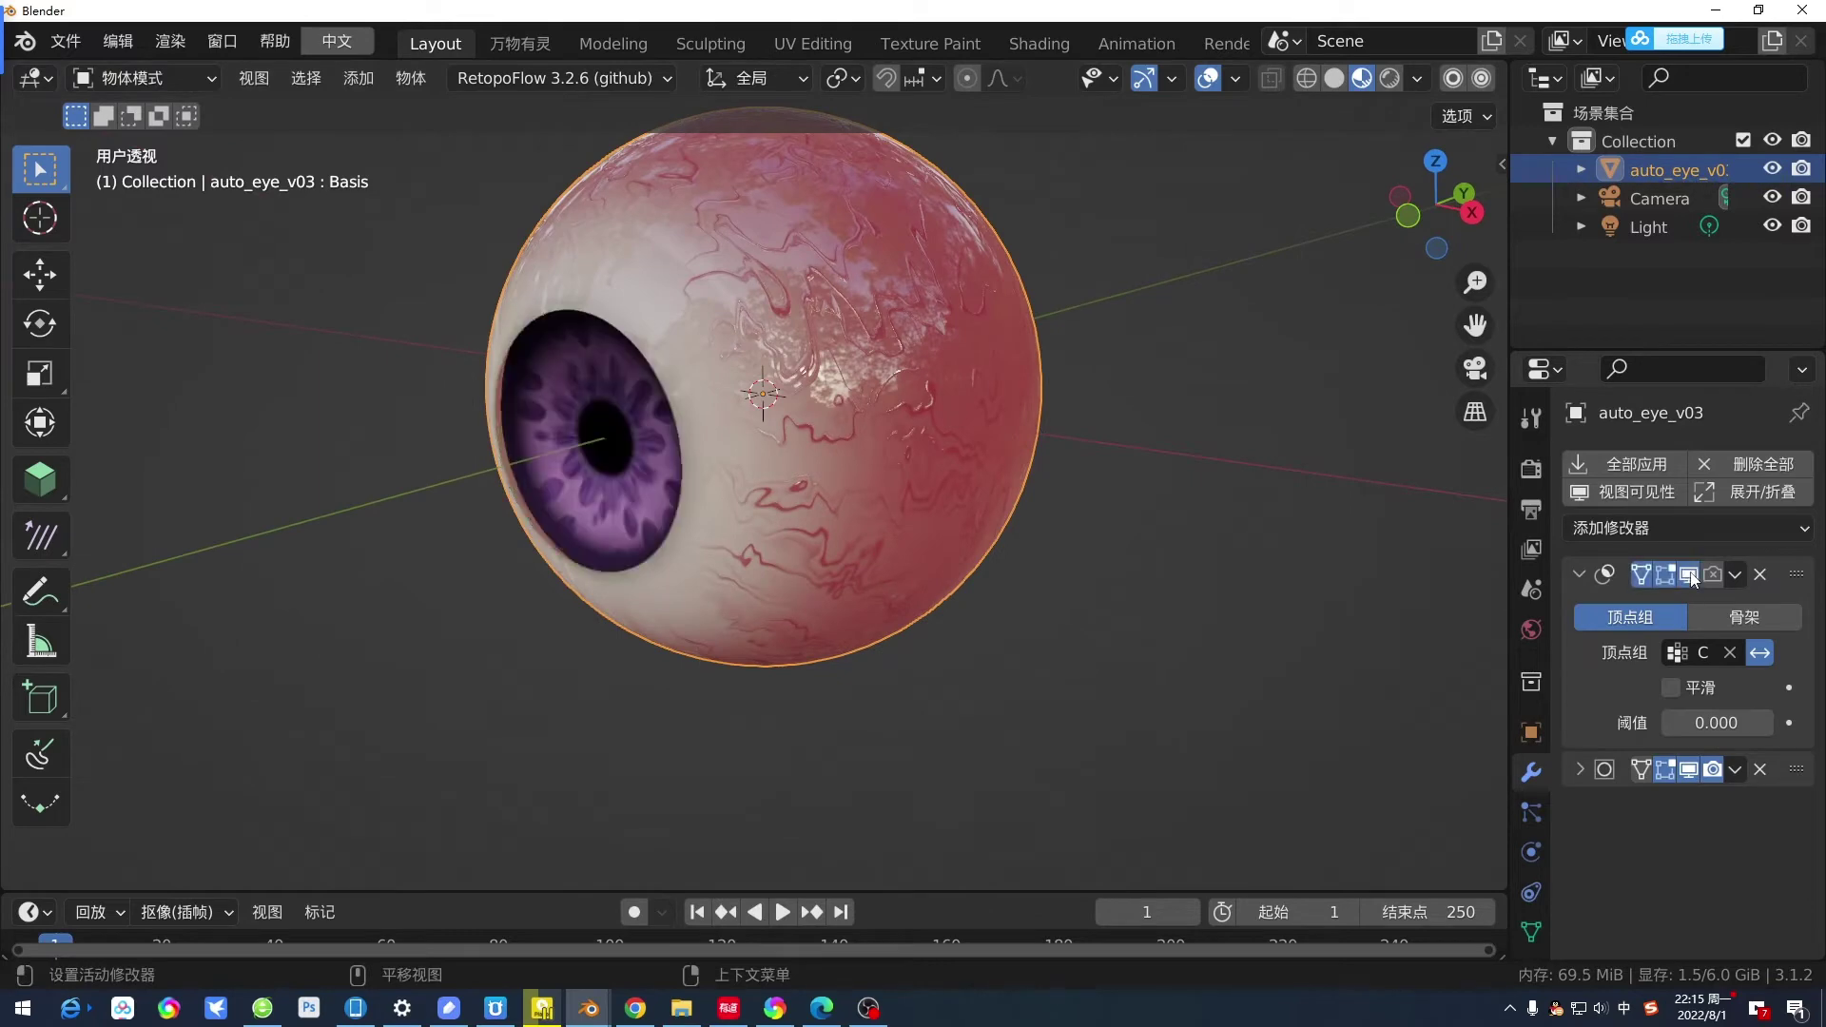
{"action": "mouse_move", "coordinate": [653, 569]}
{"action": "middle_mouse_down"}
{"action": "mouse_move", "coordinate": [869, 563]}
{"action": "mouse_move", "coordinate": [1156, 612]}
{"action": "mouse_move", "coordinate": [814, 618]}
{"action": "mouse_move", "coordinate": [949, 612]}
{"action": "mouse_move", "coordinate": [805, 614]}
{"action": "mouse_move", "coordinate": [485, 481]}
{"action": "mouse_move", "coordinate": [1008, 496]}
{"action": "middle_mouse_up"}
{"action": "mouse_move", "coordinate": [1226, 532]}
{"action": "middle_mouse_down"}
{"action": "mouse_move", "coordinate": [1138, 547]}
{"action": "mouse_move", "coordinate": [1253, 567]}
{"action": "mouse_move", "coordinate": [905, 567]}
{"action": "mouse_move", "coordinate": [652, 528]}
{"action": "mouse_move", "coordinate": [1000, 511]}
{"action": "middle_mouse_up"}
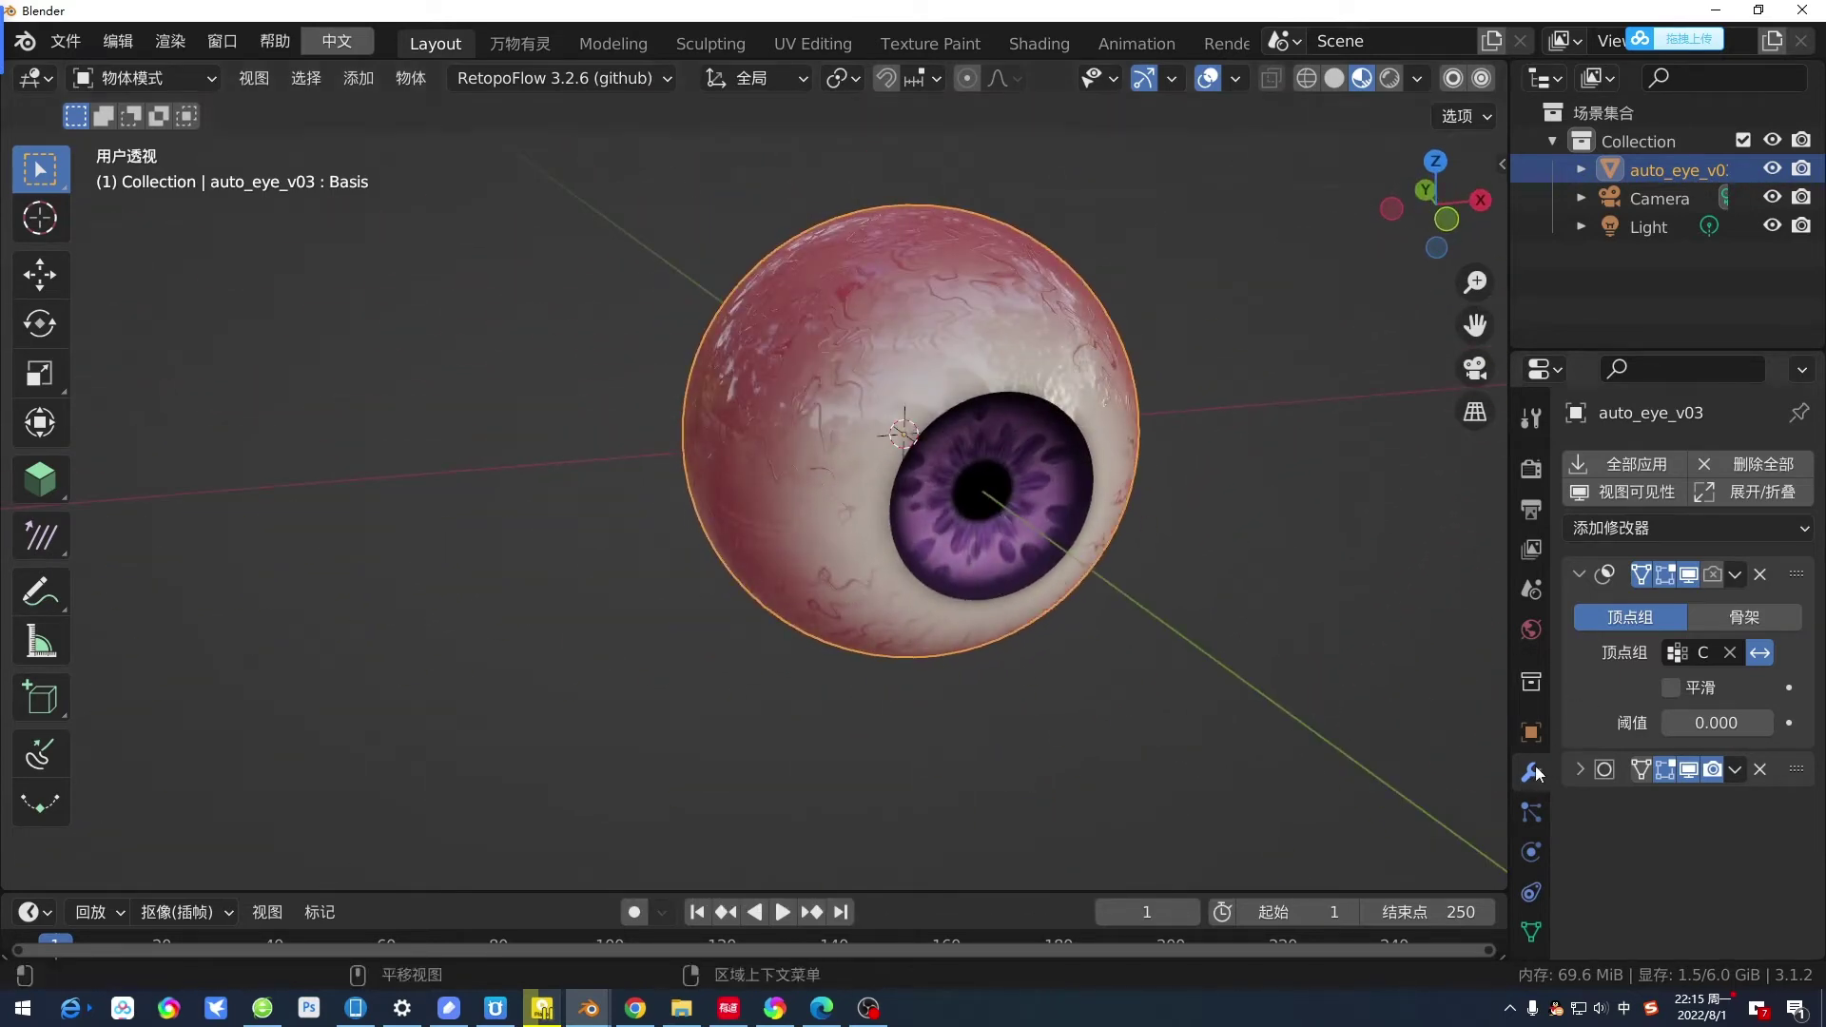
Lower the Subdivision modifier's Levels Viewport to 0 and inspect the coarser eyeball.
{"action": "scroll", "coordinate": [1525, 766], "scroll_direction": "down", "scroll_amount": 2}
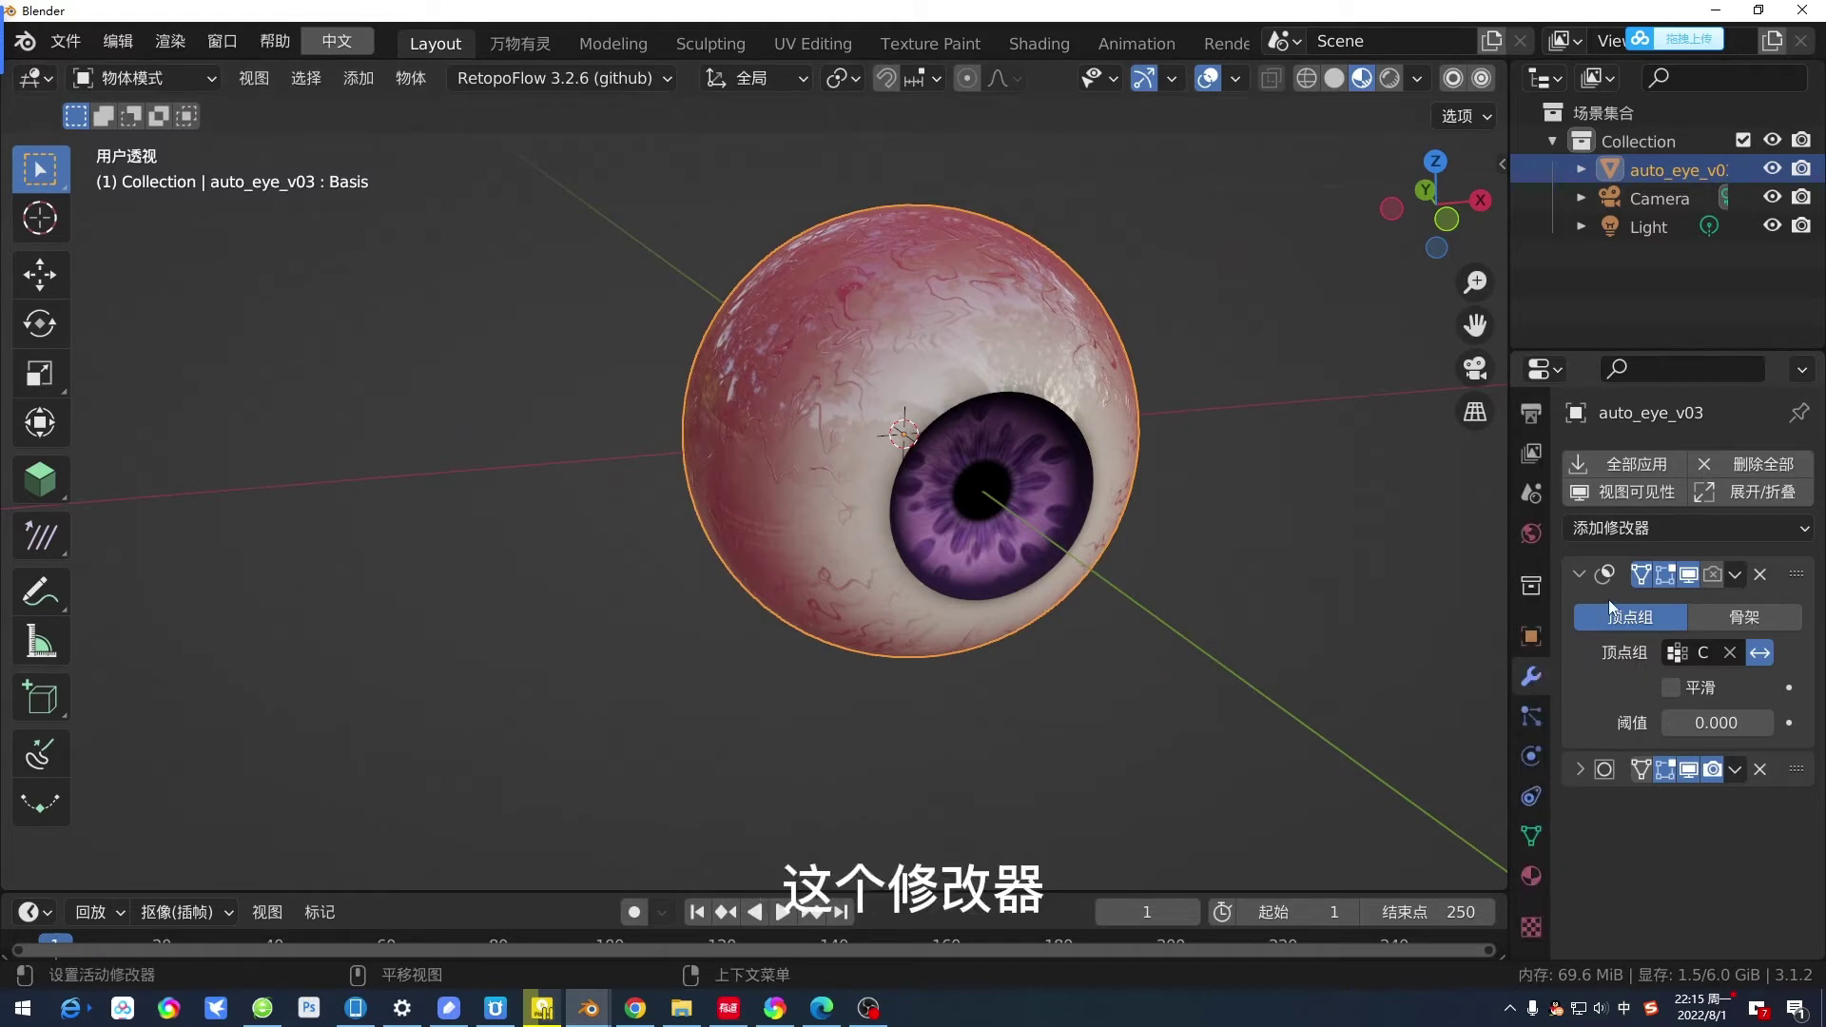
{"action": "left_click", "coordinate": [1582, 770]}
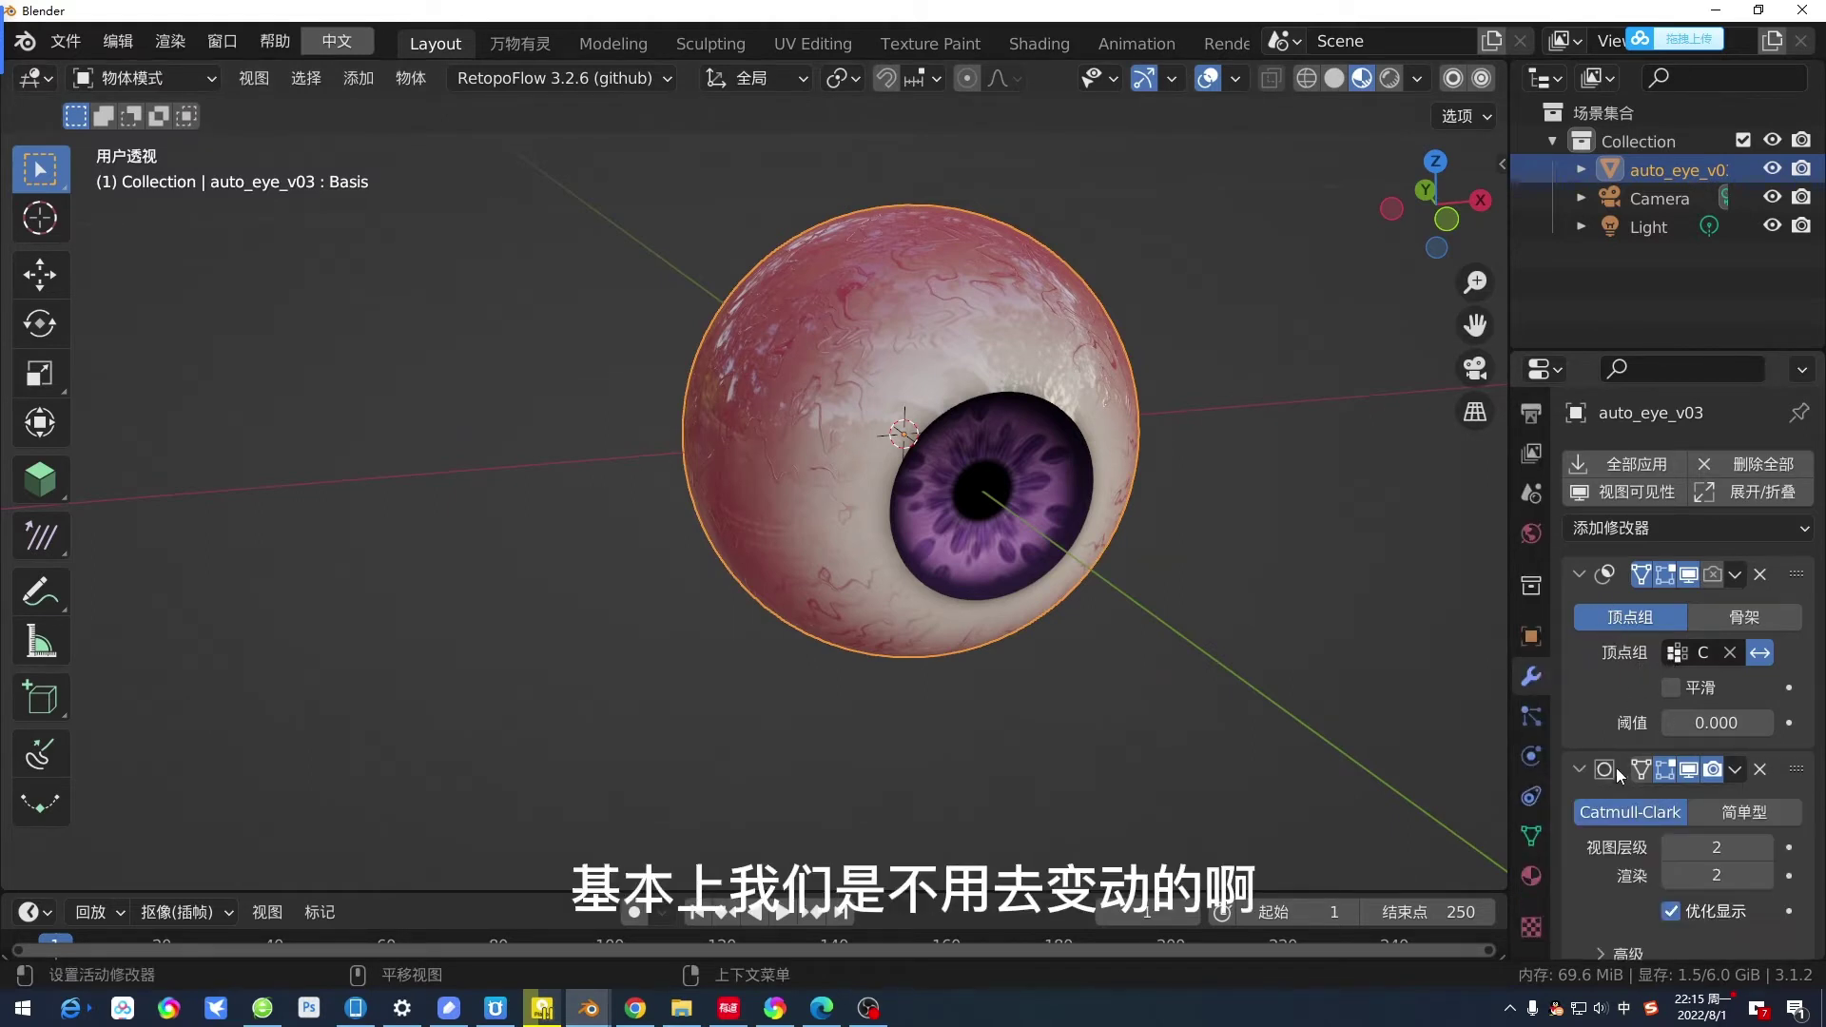
{"action": "scroll", "coordinate": [1654, 808], "scroll_direction": "down", "scroll_amount": 1}
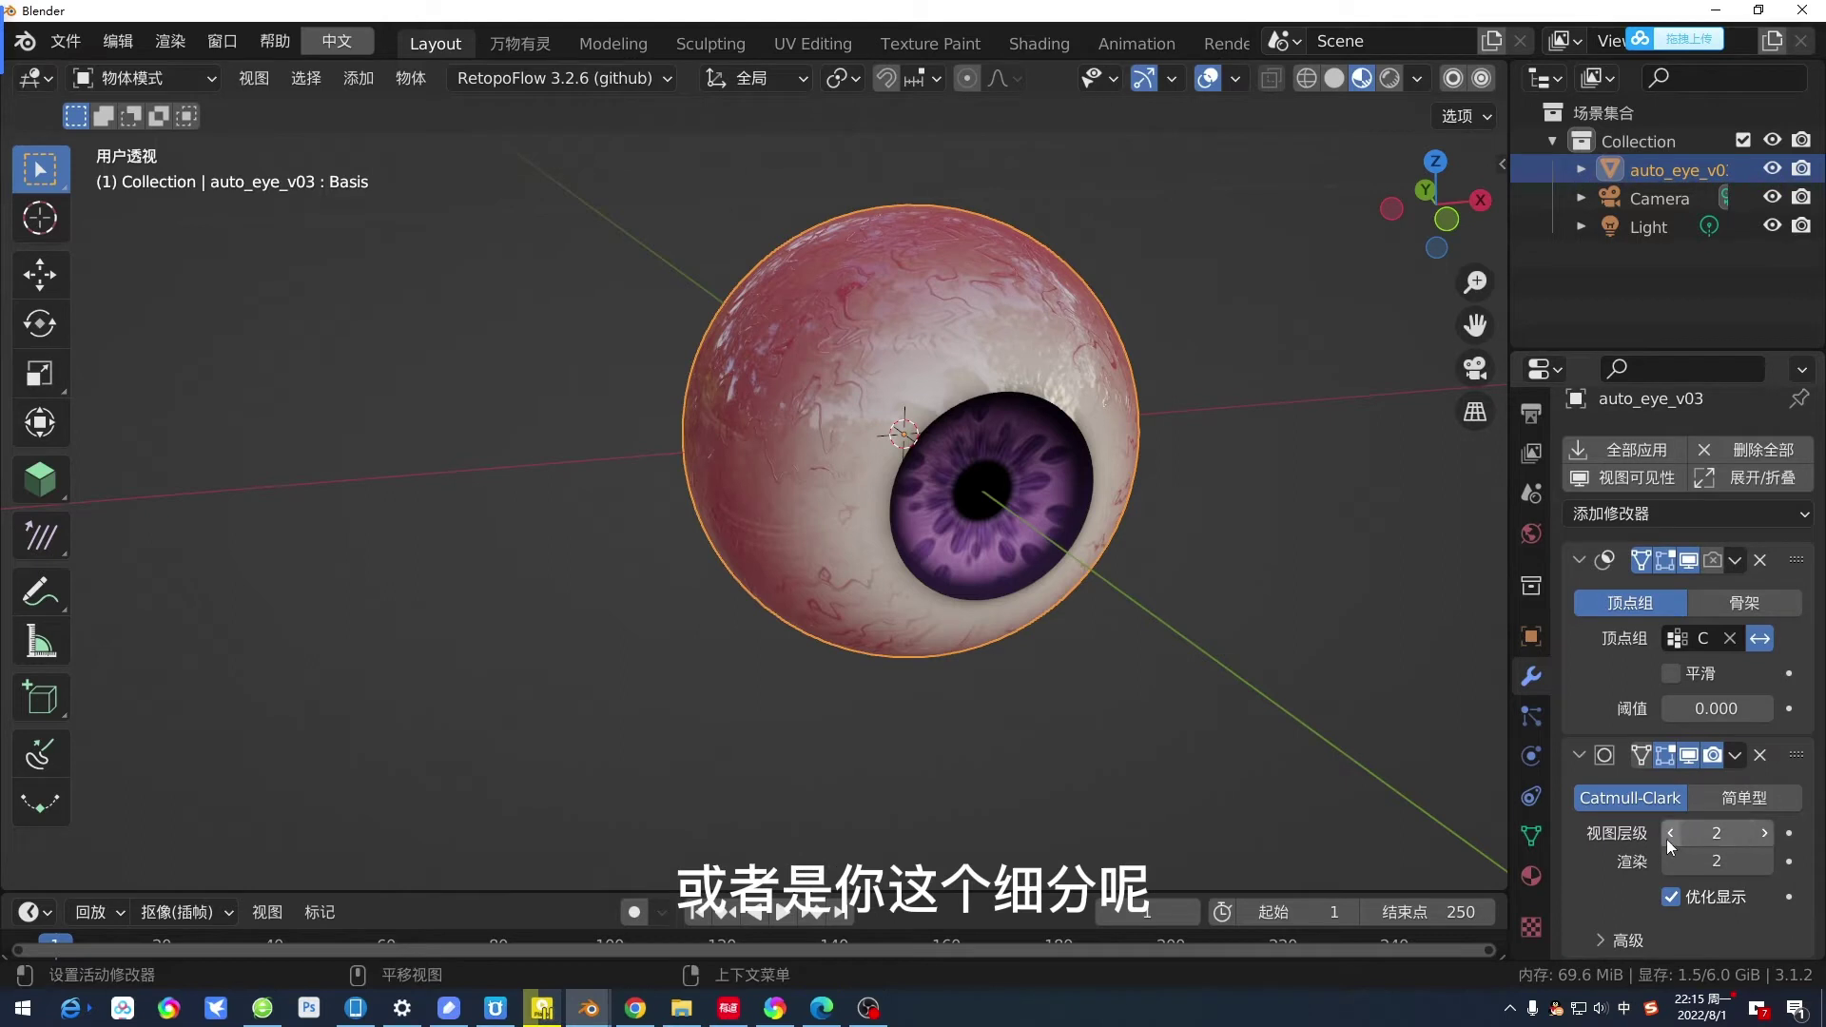
{"action": "left_click", "coordinate": [1669, 834]}
{"action": "left_click", "coordinate": [1668, 834]}
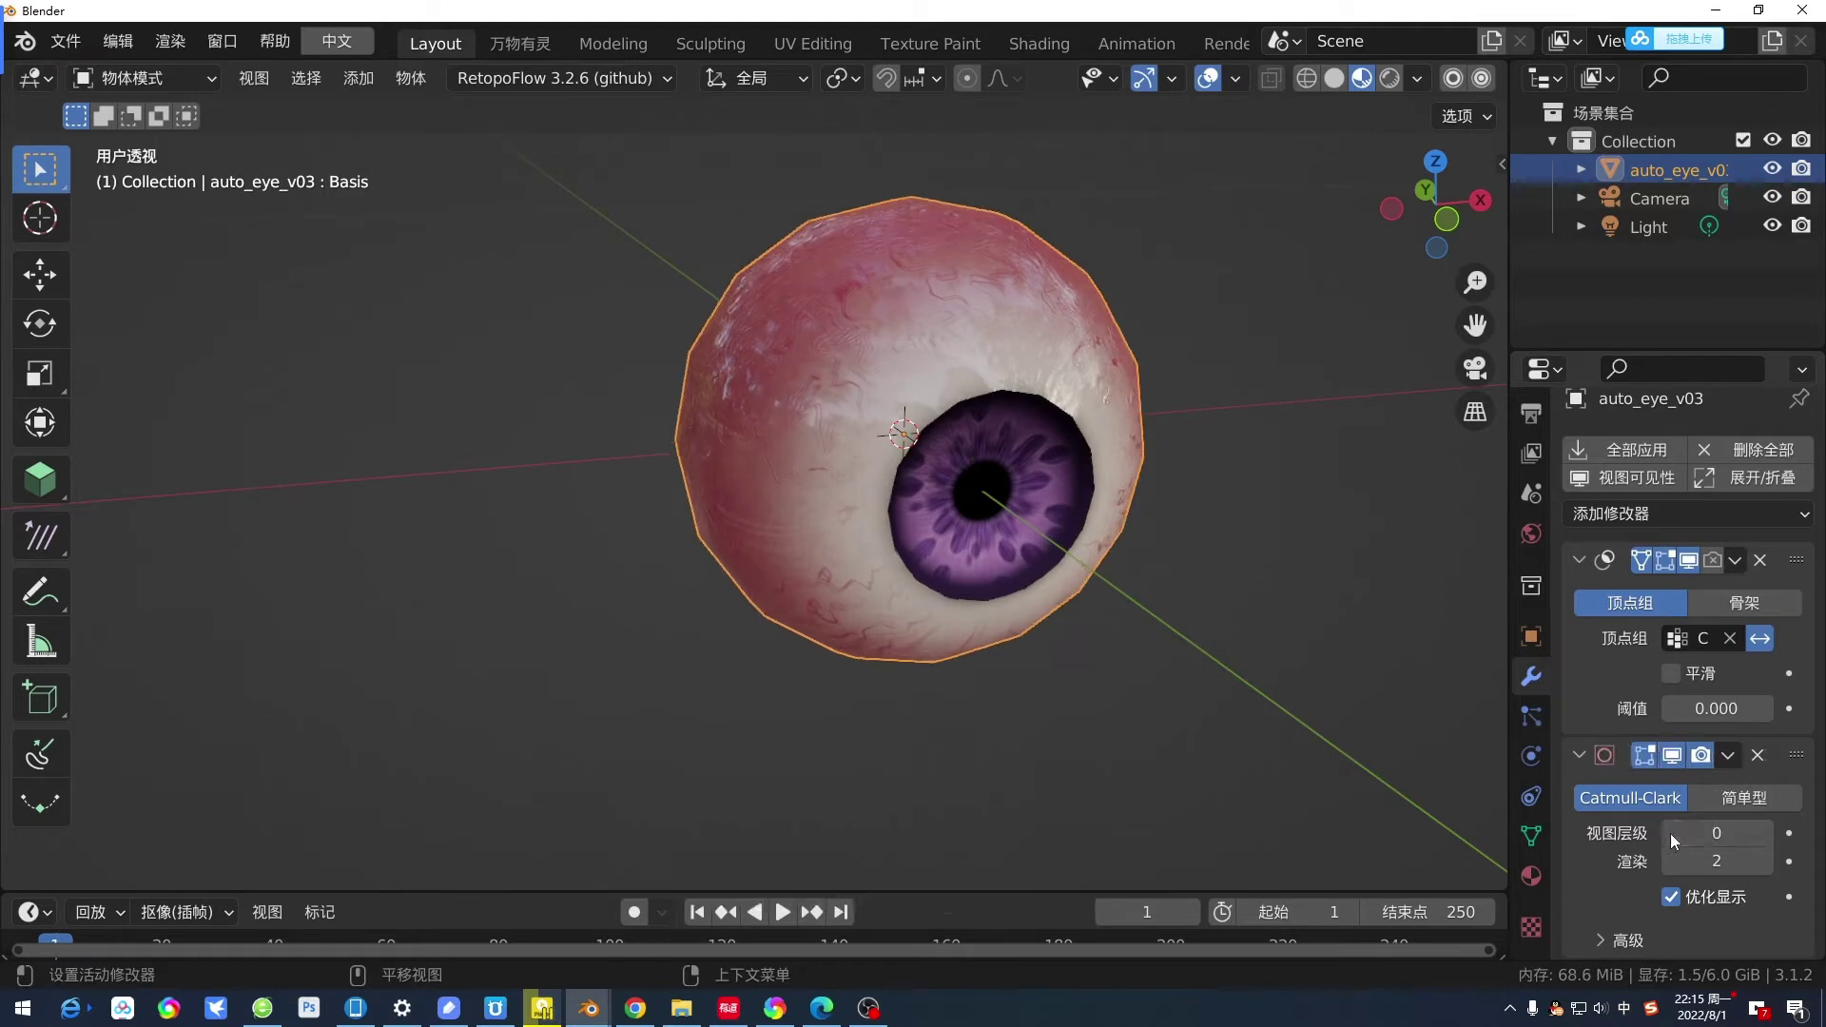
{"action": "mouse_move", "coordinate": [1236, 685]}
{"action": "middle_mouse_down"}
{"action": "mouse_move", "coordinate": [804, 555]}
{"action": "mouse_move", "coordinate": [879, 447]}
{"action": "mouse_move", "coordinate": [922, 465]}
{"action": "middle_mouse_up"}
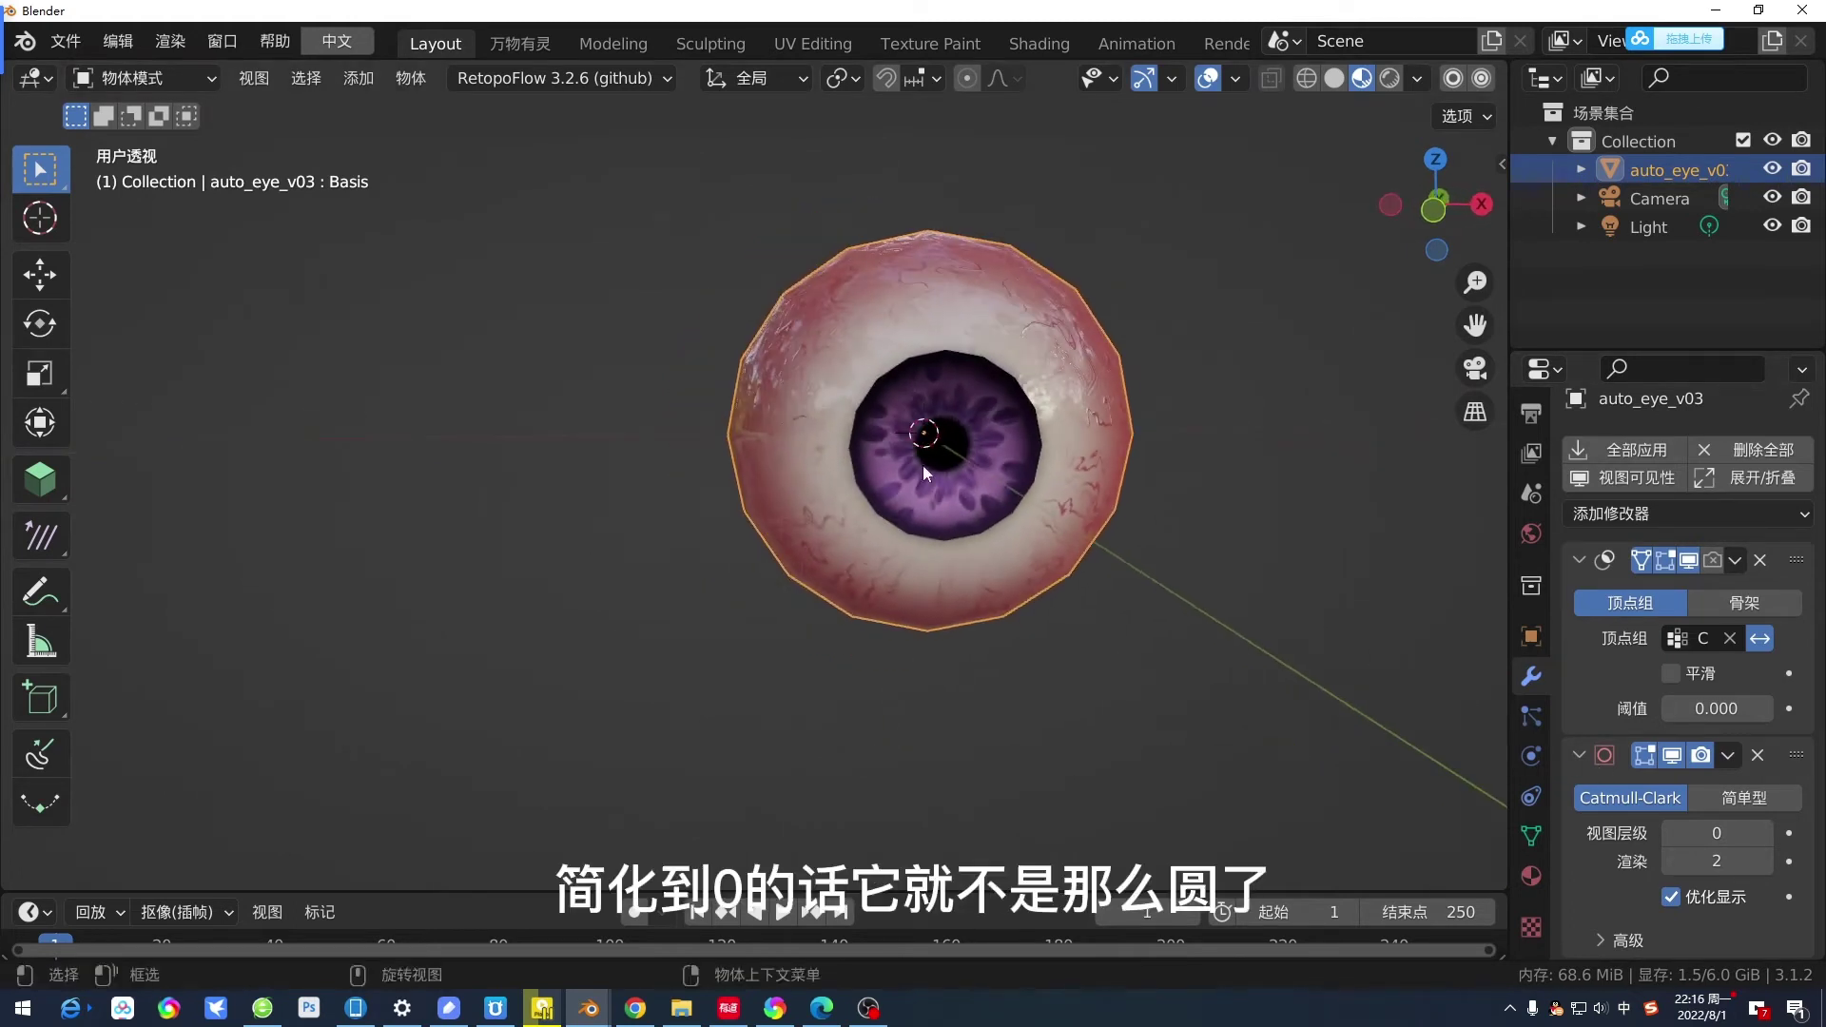
Restore Levels Viewport to 2, centre the pupil, and show the eye's material settings.
{"action": "left_click", "coordinate": [1766, 833]}
{"action": "left_click", "coordinate": [1766, 833]}
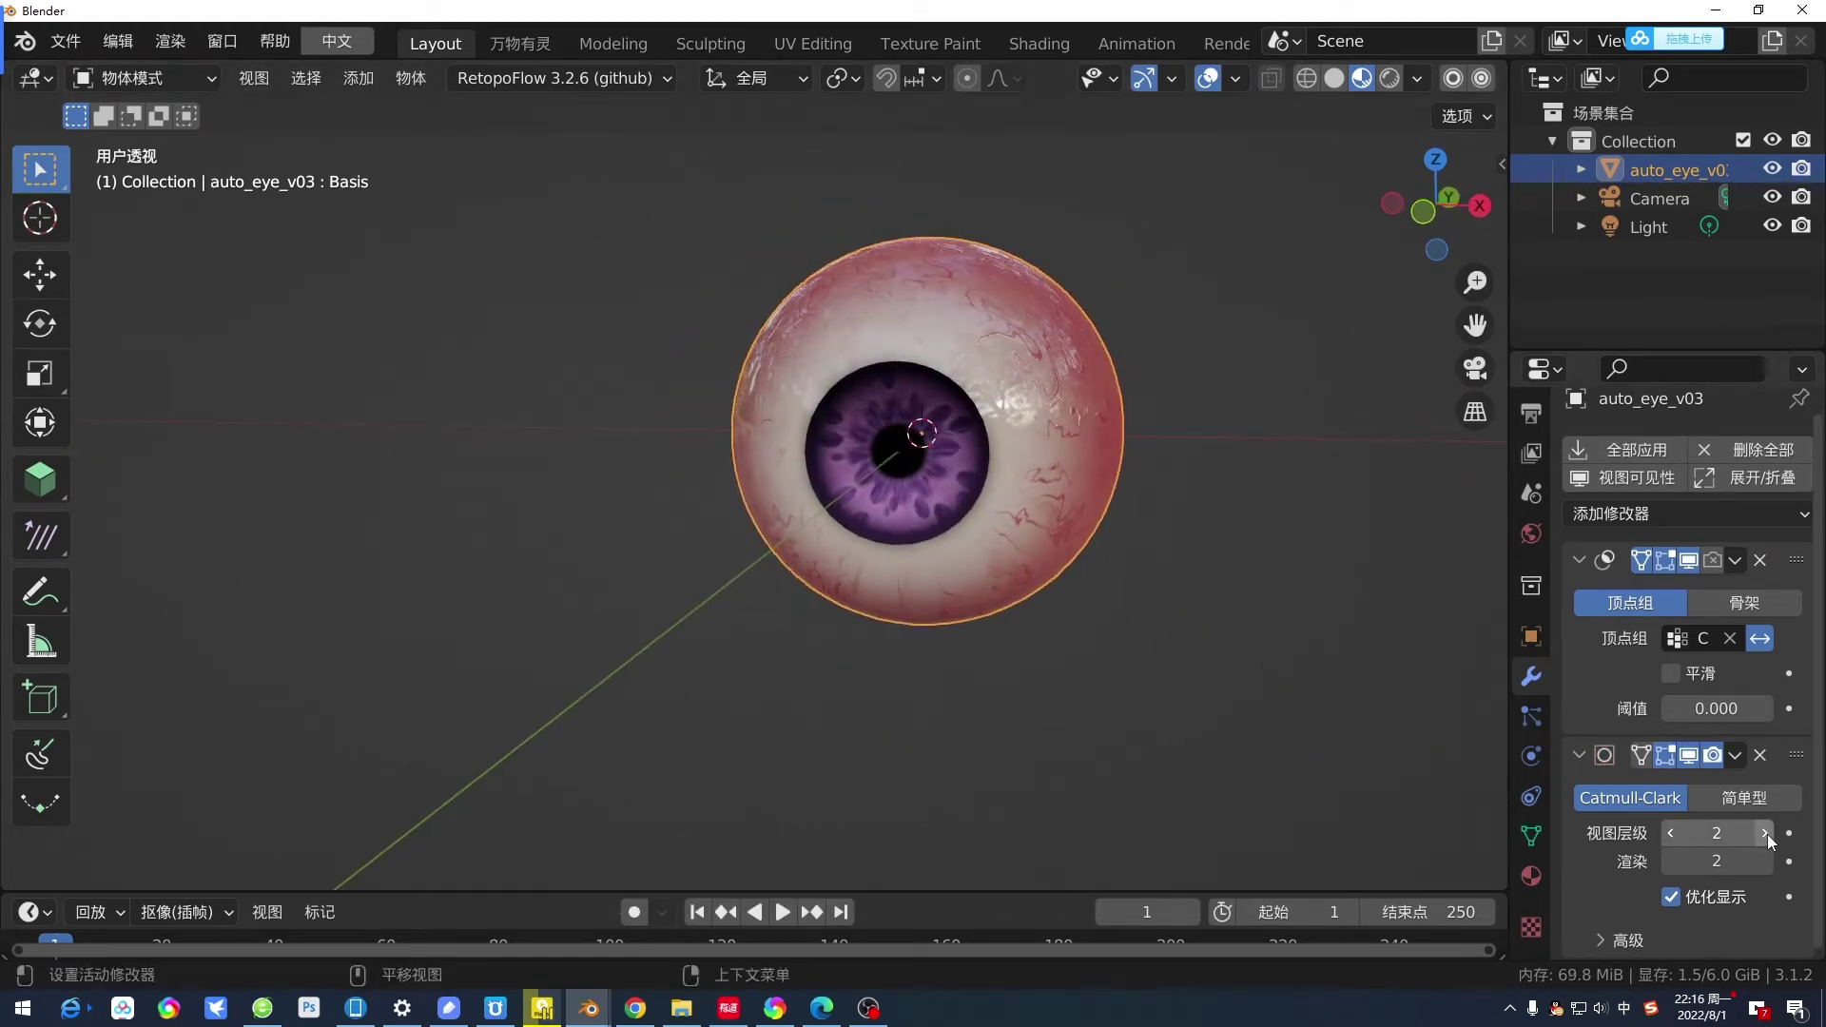
{"action": "middle_click_drag", "start_coordinate": [772, 481], "coordinate": [808, 485]}
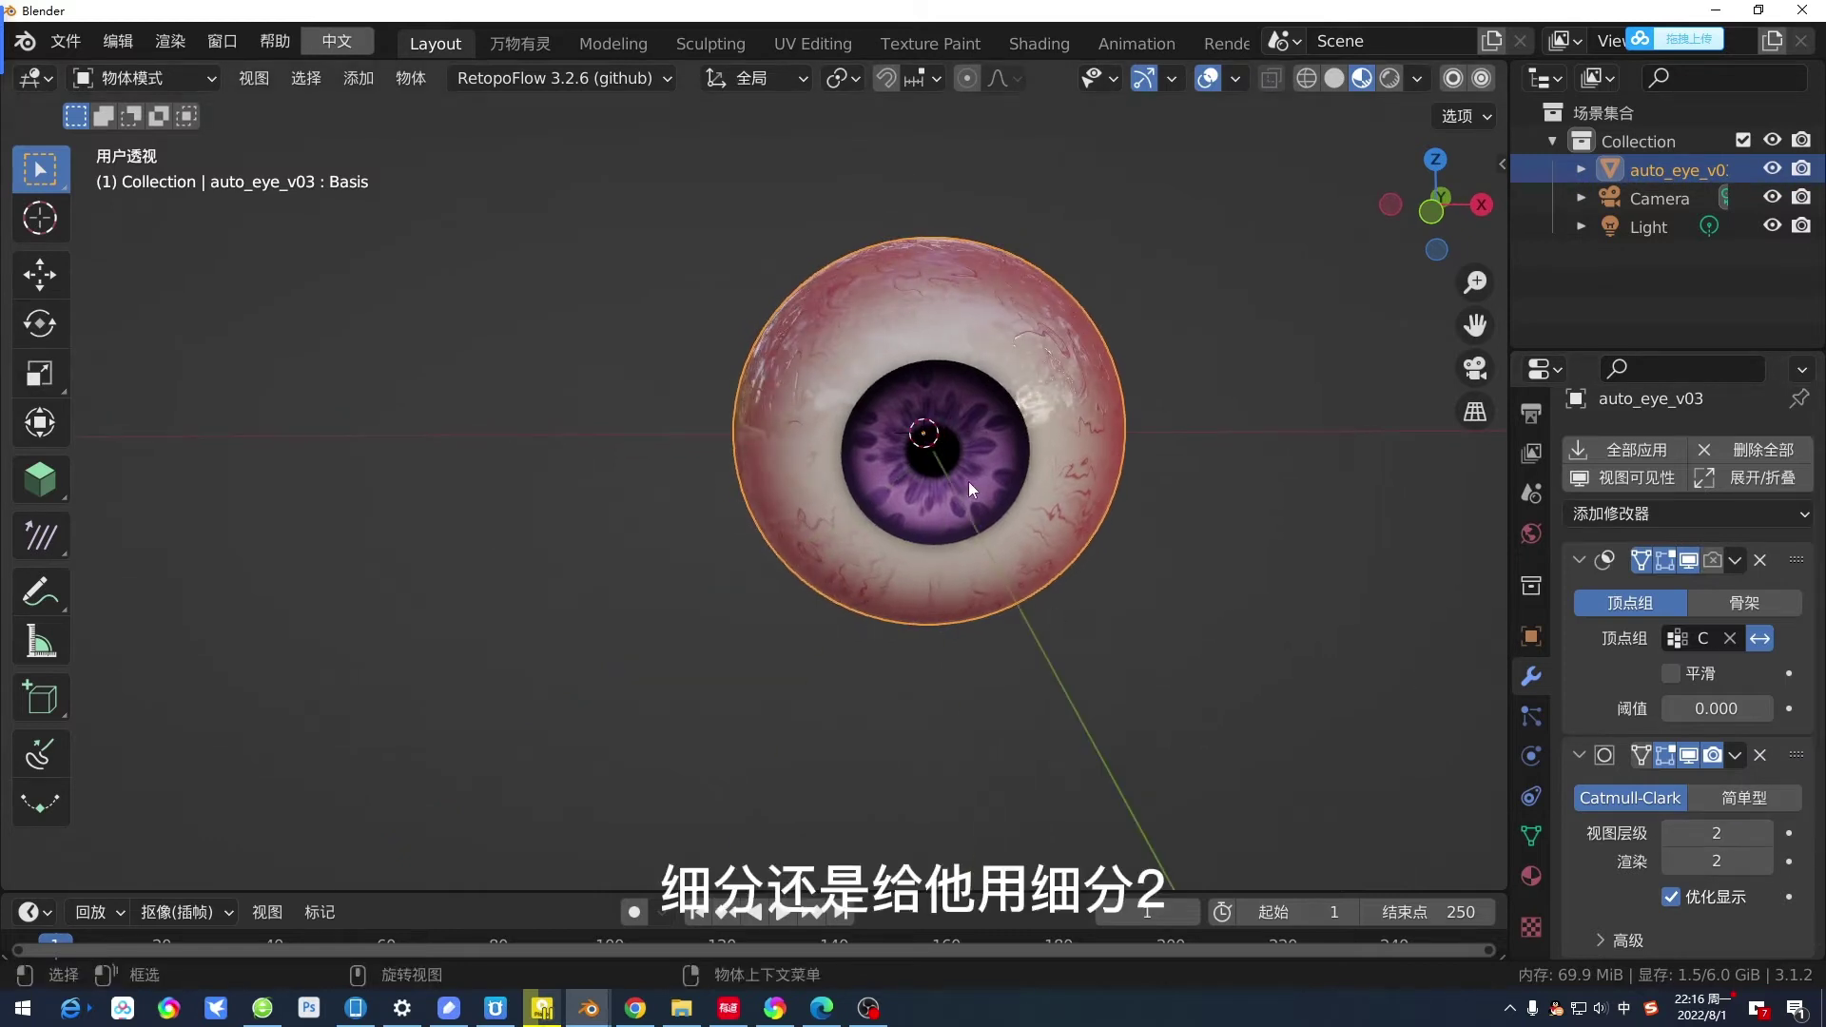
{"action": "middle_click_drag", "start_coordinate": [968, 481], "coordinate": [873, 472]}
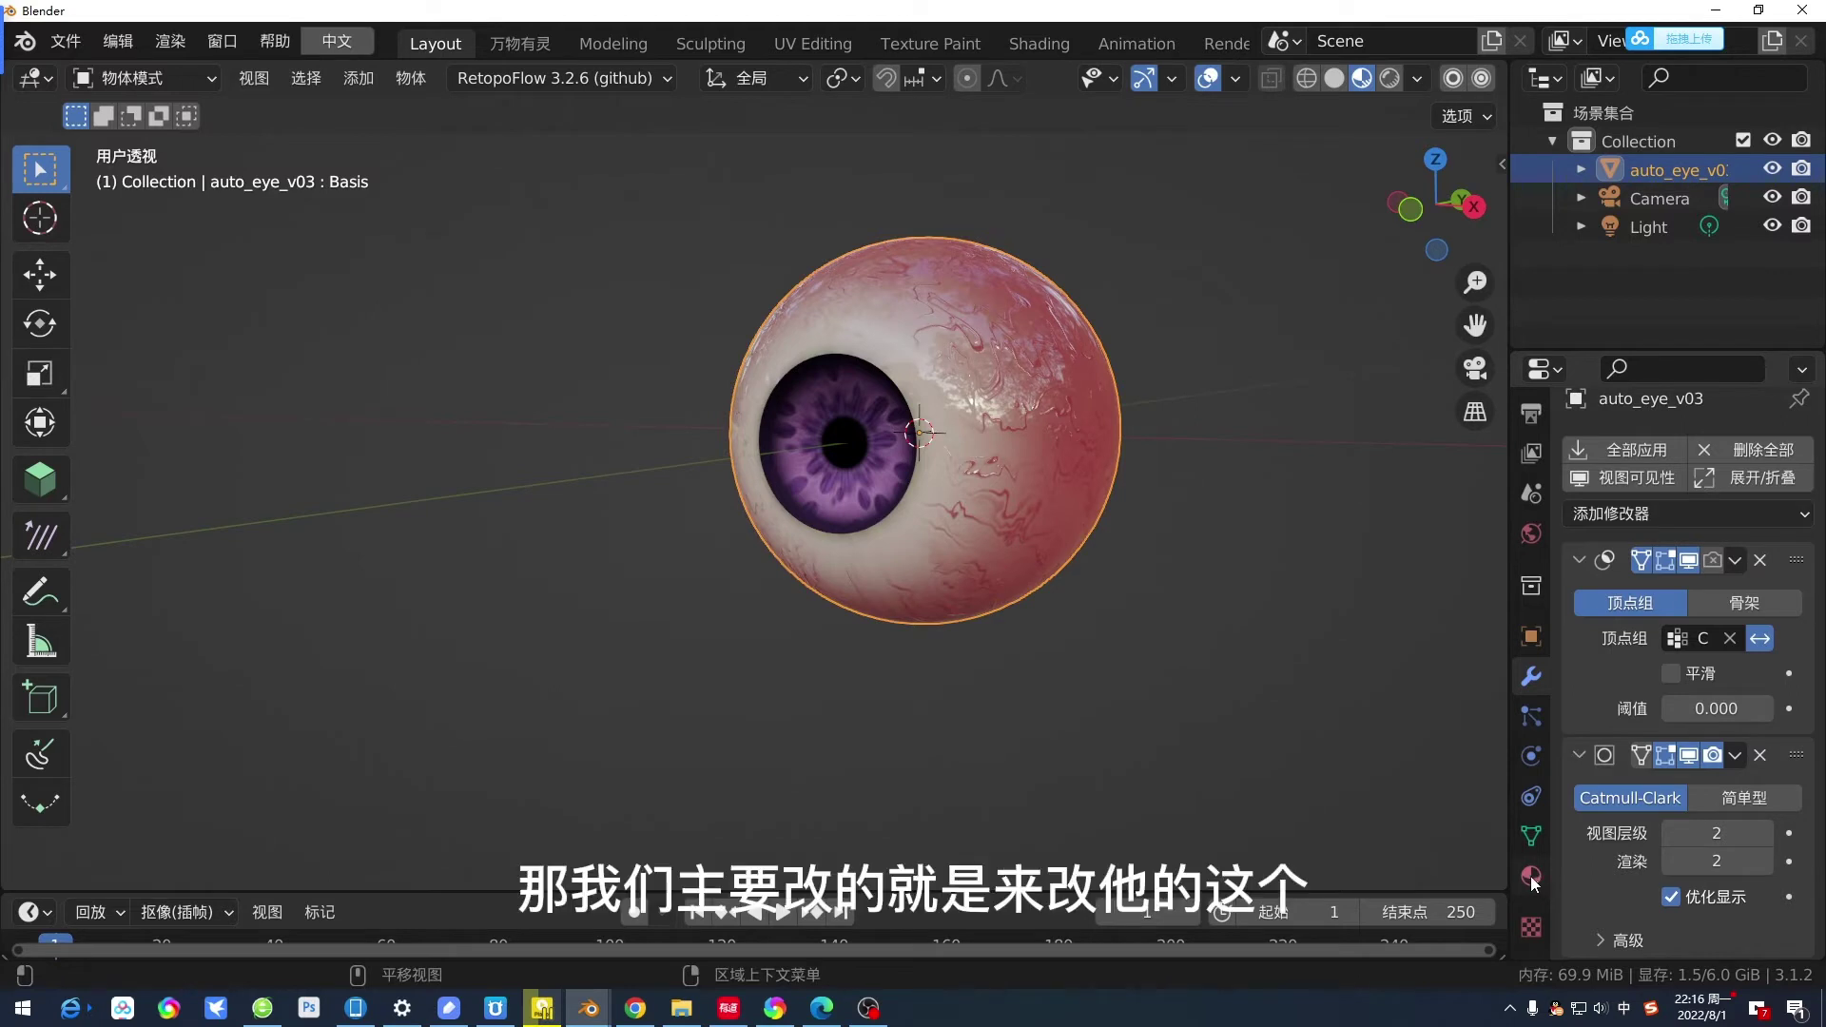
{"action": "left_click", "coordinate": [1531, 877]}
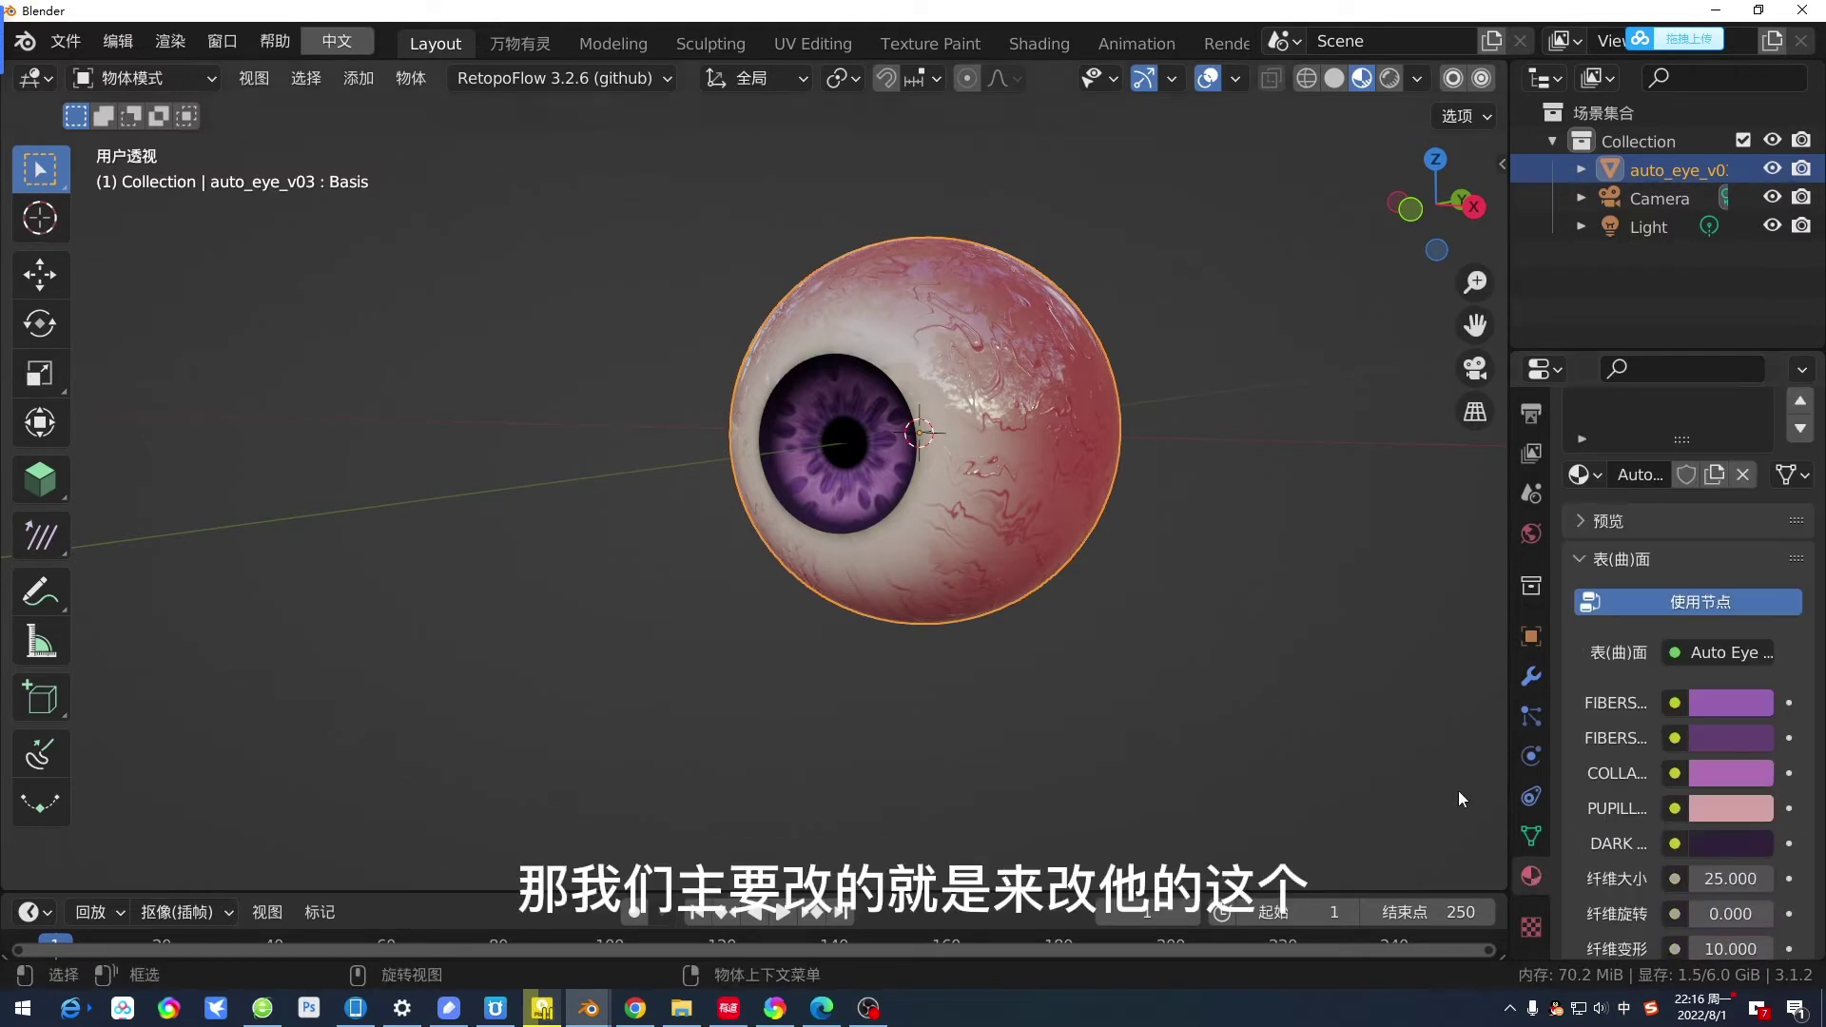
Widen the Properties editor and scroll through the Auto Eye - IRIS inputs, such as fiber size 25.
{"action": "left_click_drag", "start_coordinate": [1507, 755], "coordinate": [1166, 727]}
{"action": "scroll", "coordinate": [1396, 768], "scroll_direction": "down", "scroll_amount": 4}
{"action": "scroll", "coordinate": [1403, 765], "scroll_direction": "down", "scroll_amount": 8}
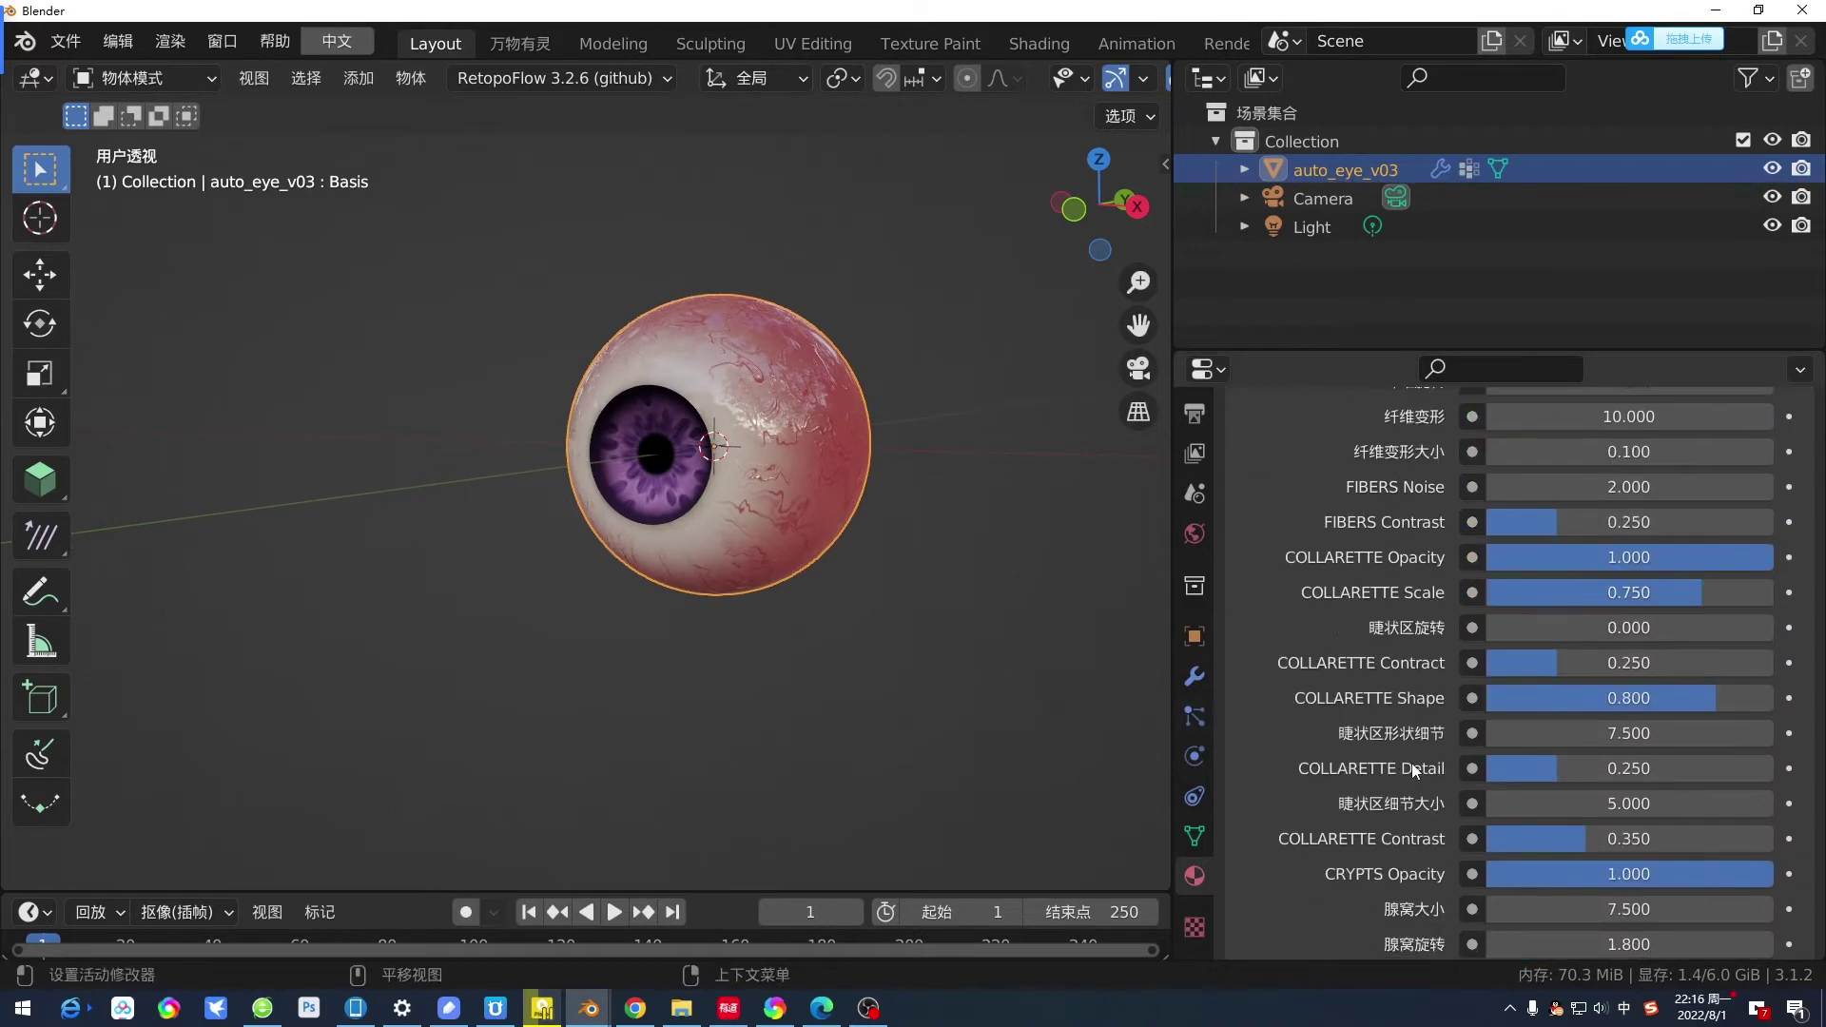
{"action": "scroll", "coordinate": [1411, 742], "scroll_direction": "up", "scroll_amount": 5}
{"action": "scroll", "coordinate": [1411, 711], "scroll_direction": "up", "scroll_amount": 9}
{"action": "scroll", "coordinate": [1360, 732], "scroll_direction": "up", "scroll_amount": 1}
{"action": "scroll", "coordinate": [1379, 761], "scroll_direction": "down", "scroll_amount": 1}
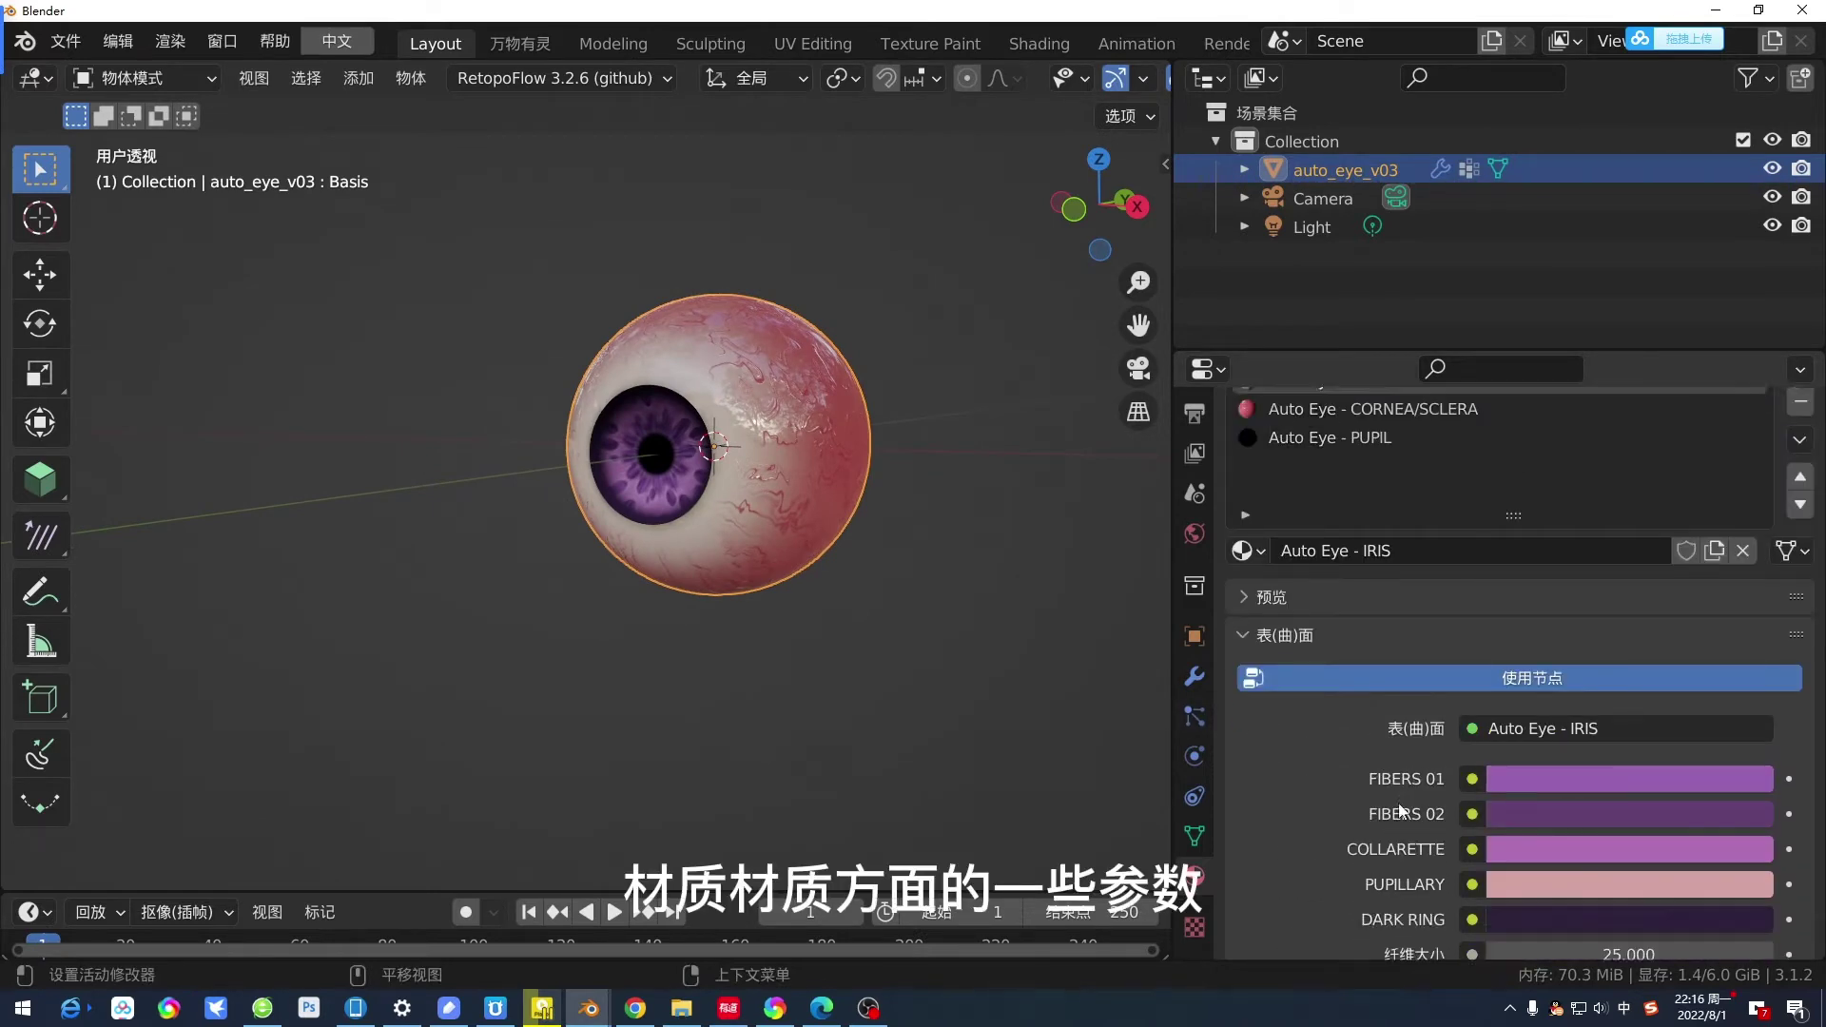
{"action": "scroll", "coordinate": [1420, 790], "scroll_direction": "down", "scroll_amount": 8}
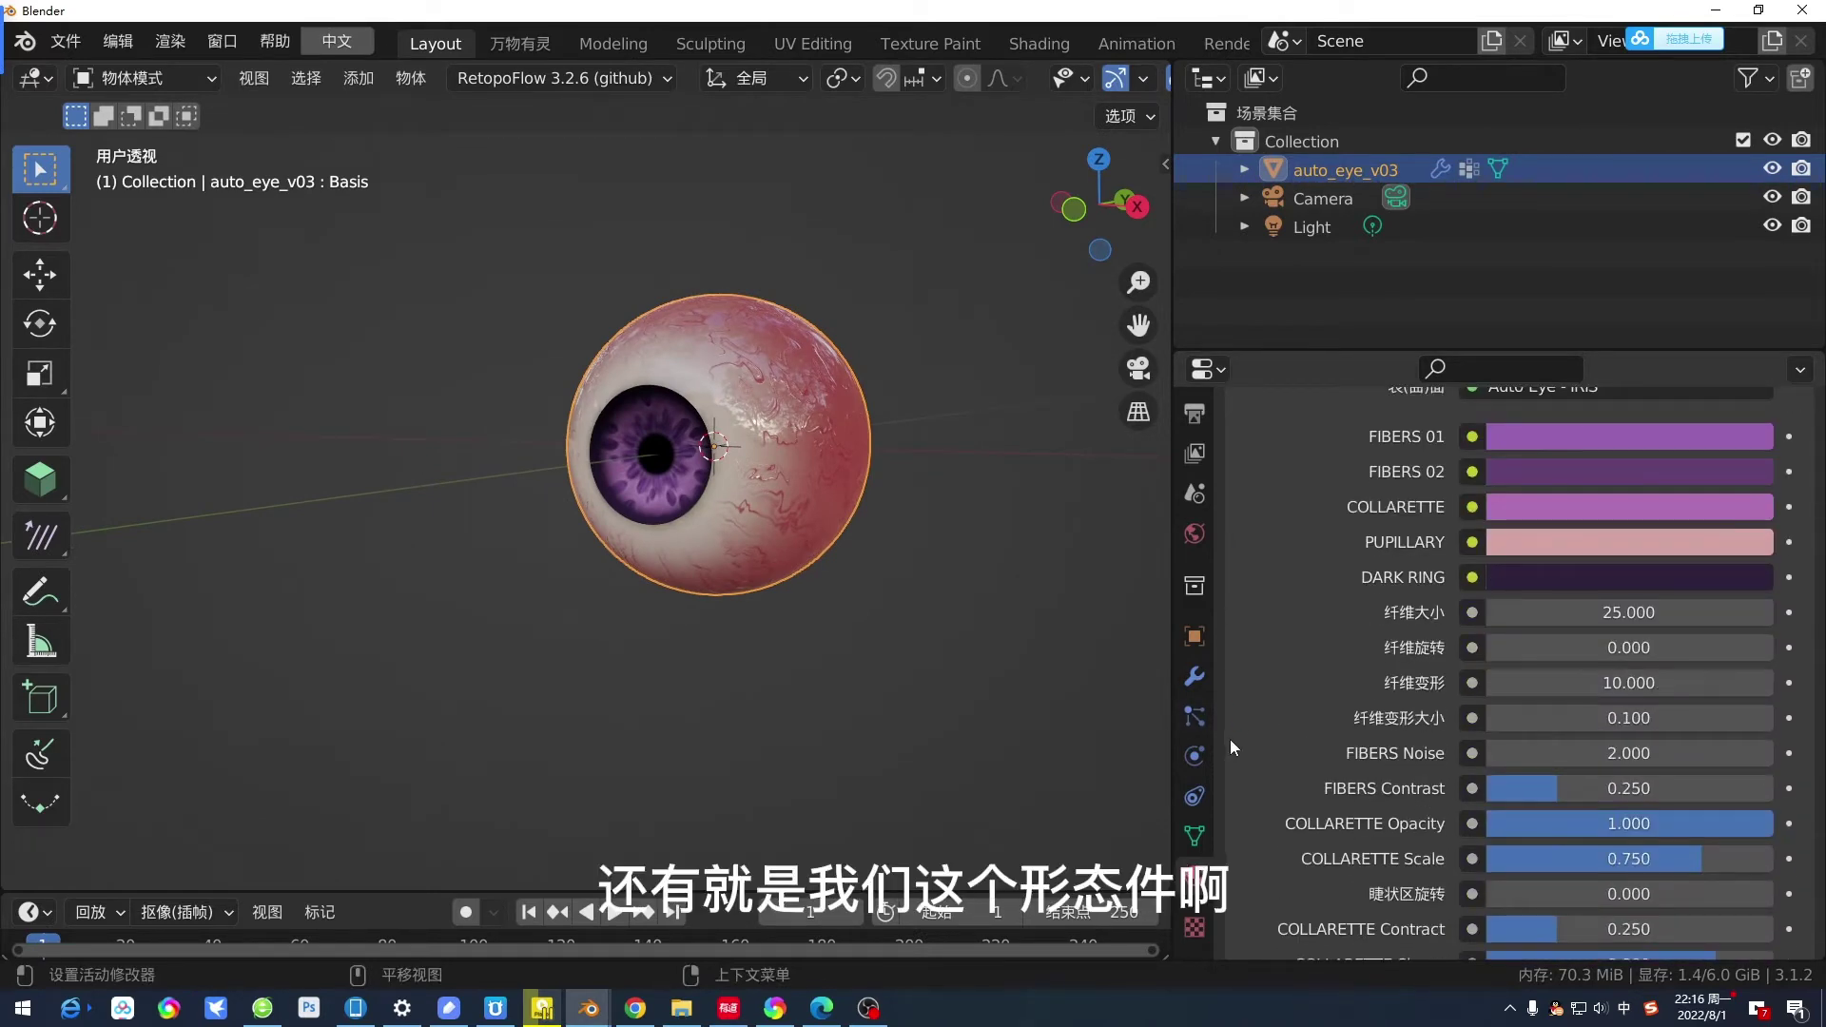
Show the mesh's Shape Keys list enlarged, with Iris_Bigger as the active key.
{"action": "left_click", "coordinate": [1195, 836]}
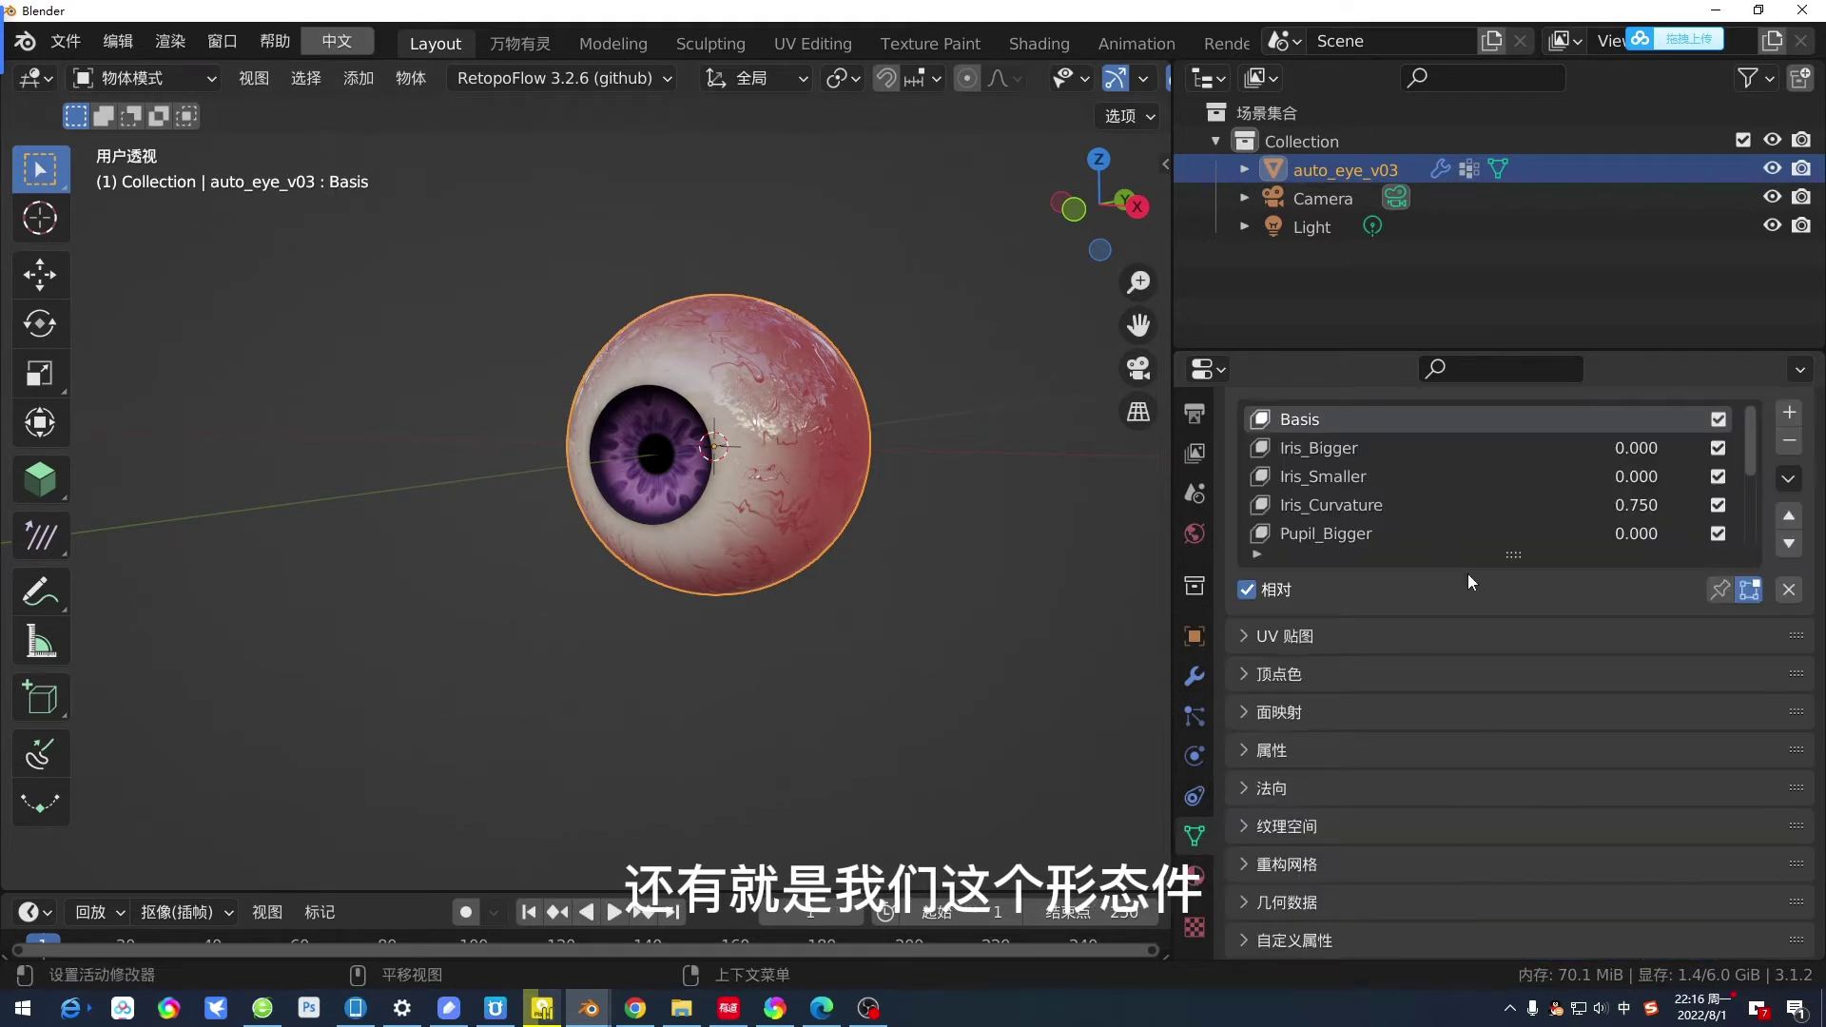
{"action": "left_click_drag", "start_coordinate": [1497, 559], "coordinate": [1513, 727]}
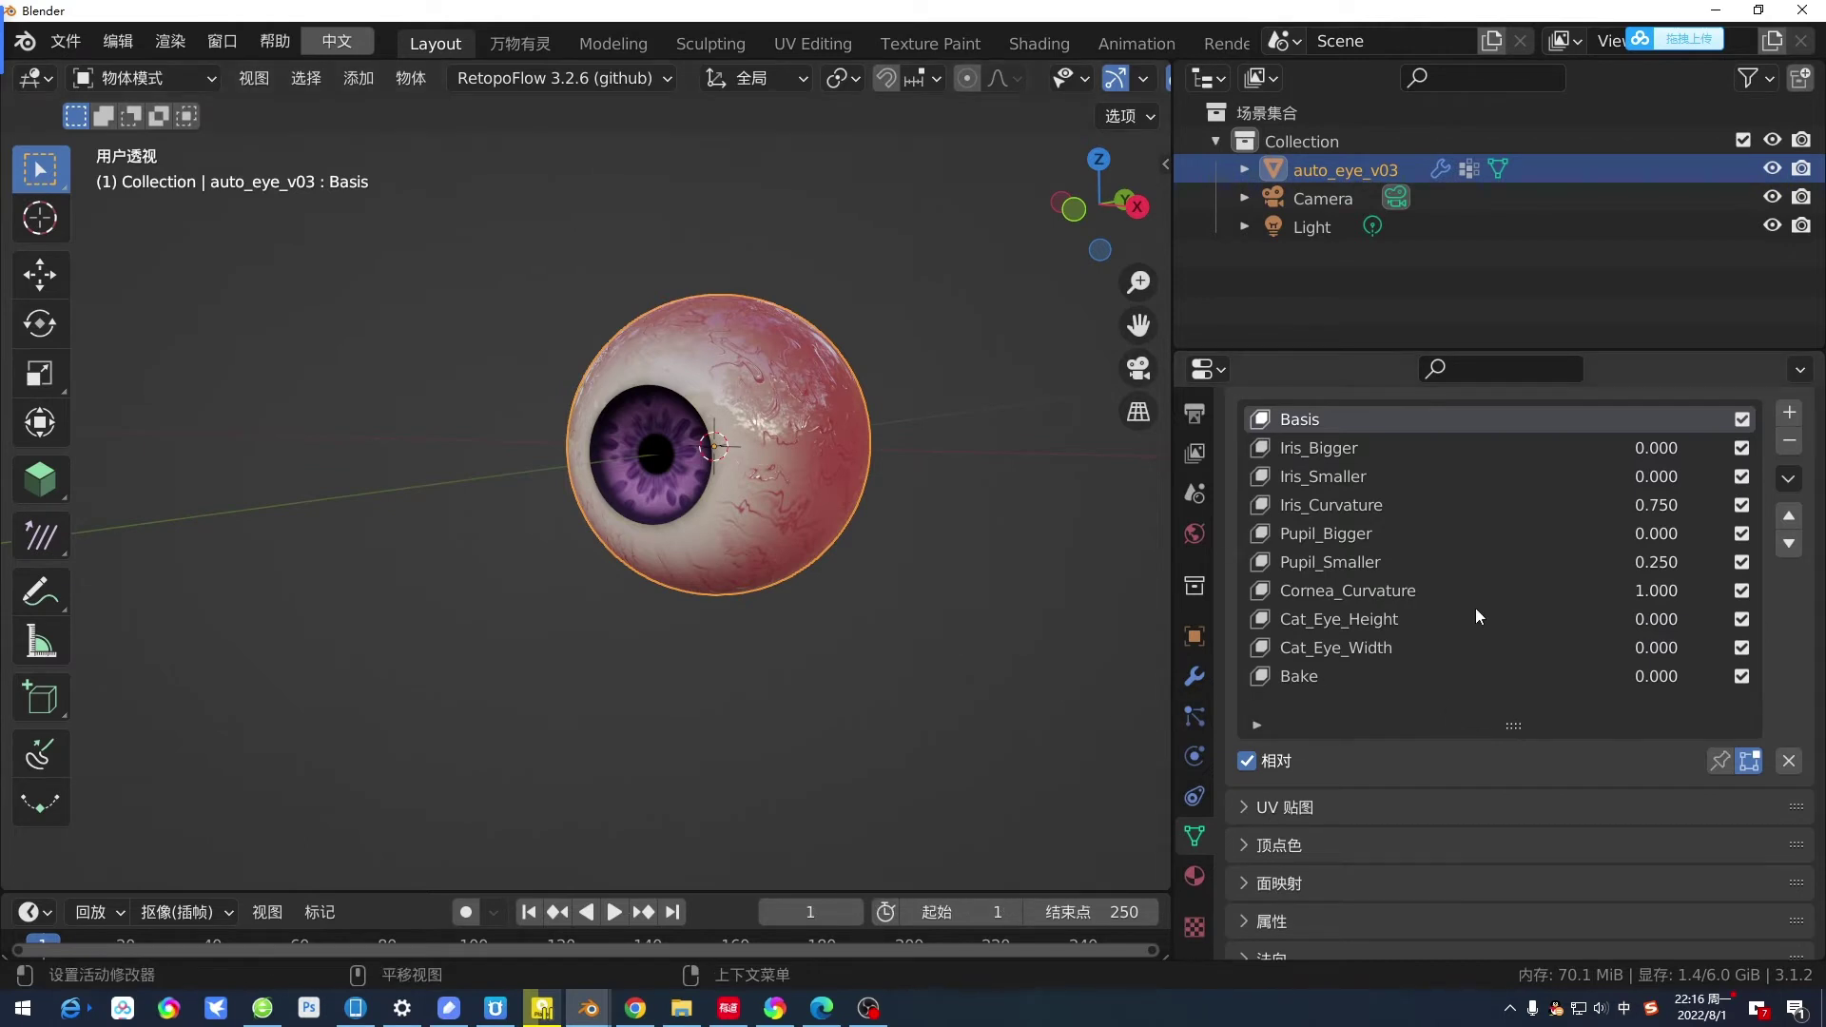
{"action": "scroll", "coordinate": [1475, 607], "scroll_direction": "up", "scroll_amount": 3}
{"action": "scroll", "coordinate": [1476, 608], "scroll_direction": "down", "scroll_amount": 2}
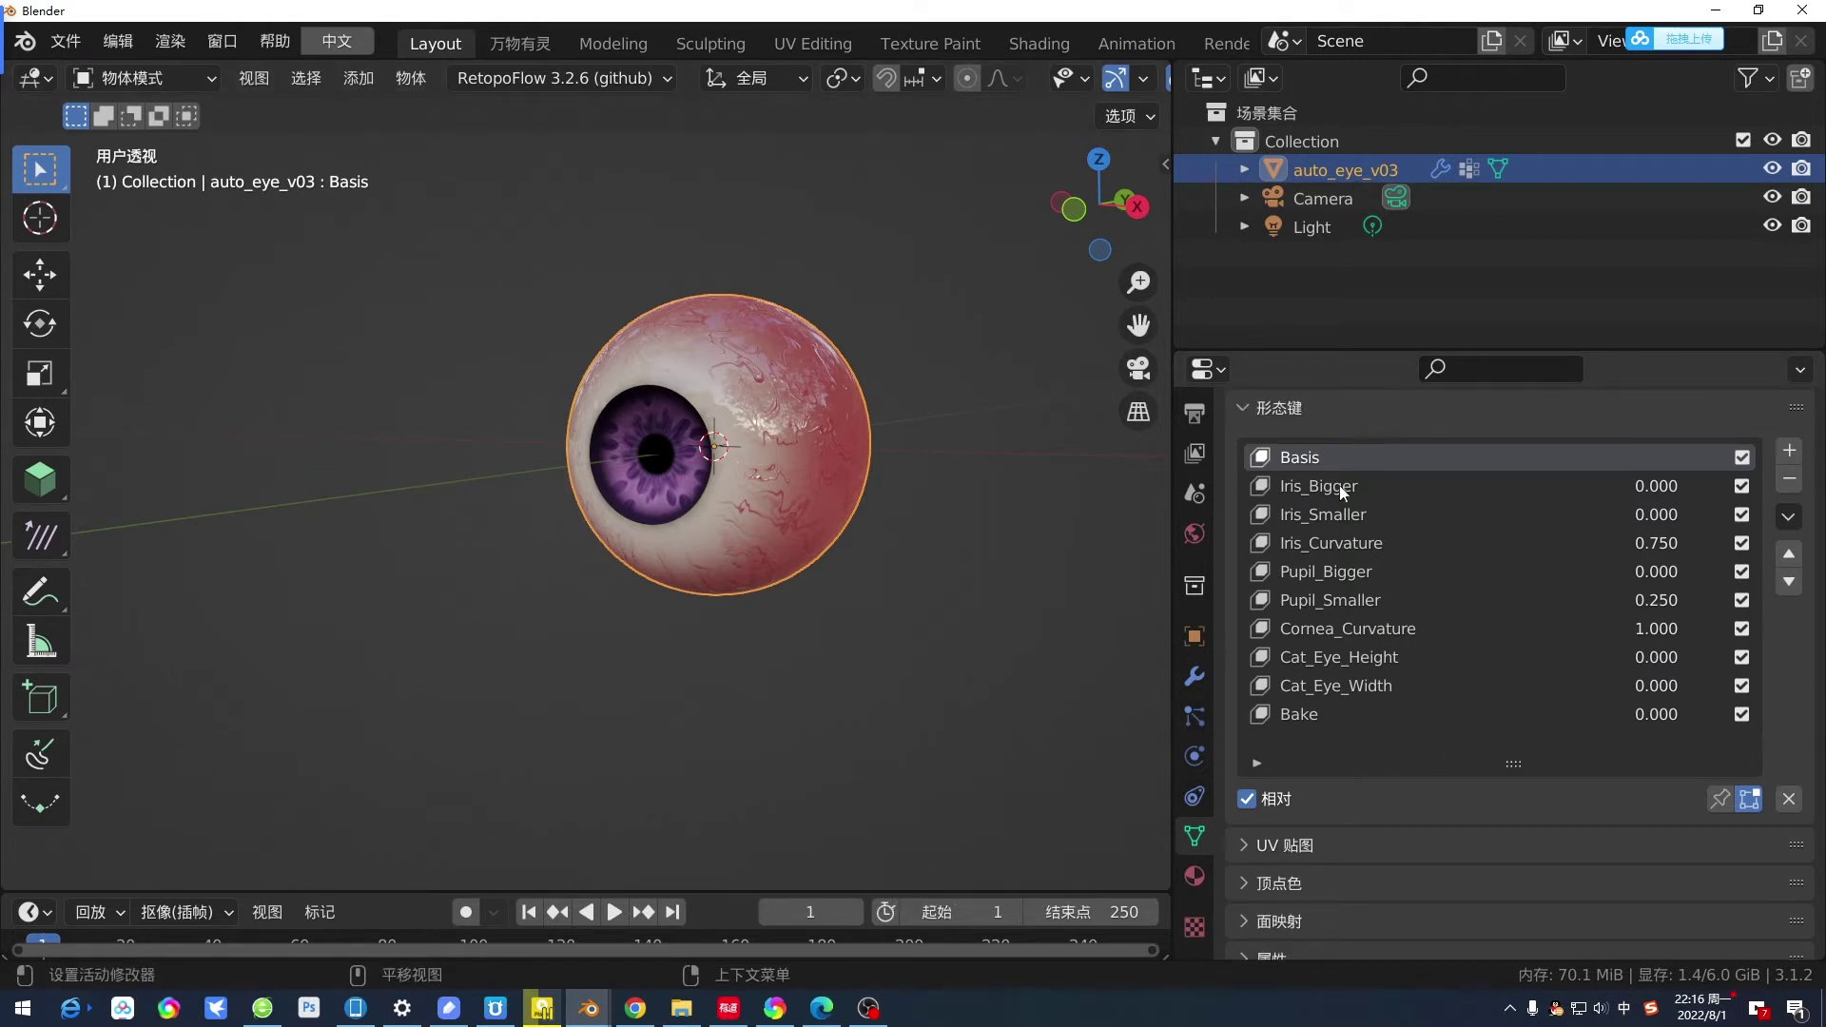
{"action": "left_click", "coordinate": [1389, 490]}
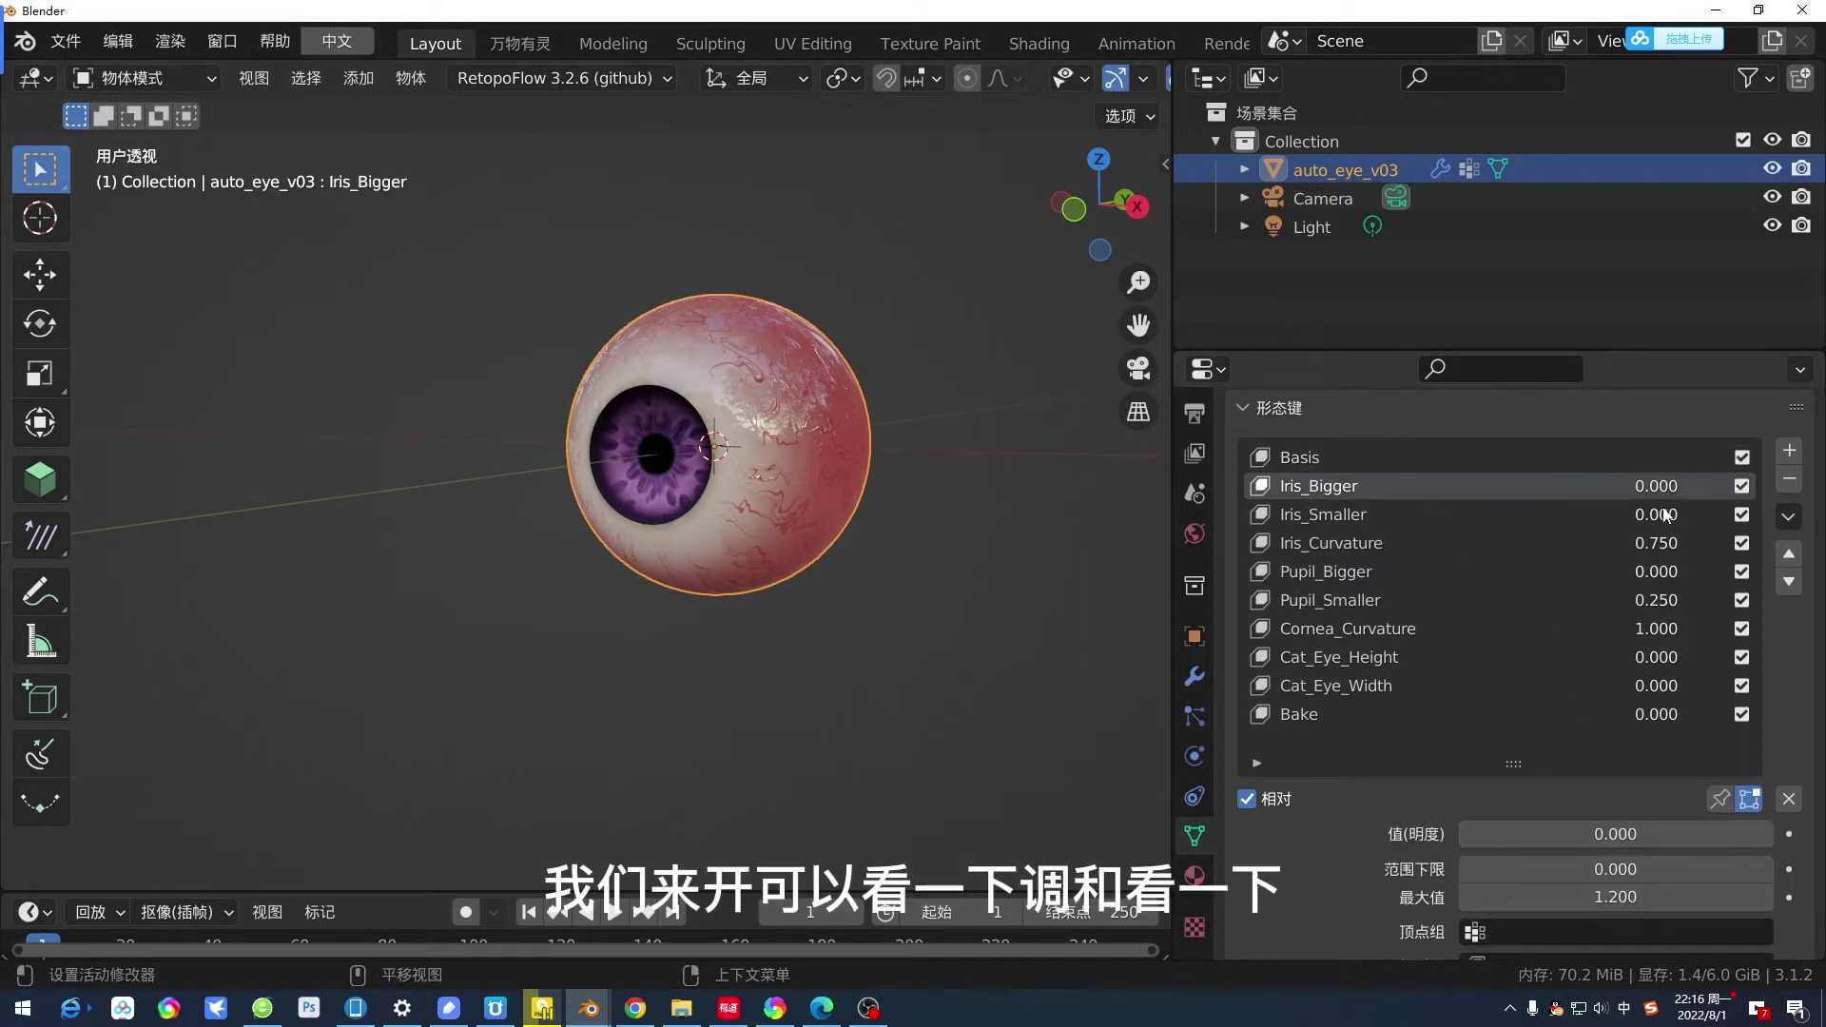
Preview the Iris_Bigger, Iris_Smaller, Iris_Curvature (undone) and Pupil_Bigger shape-key values.
{"action": "mouse_move", "coordinate": [1655, 494]}
{"action": "left_mouse_down"}
{"action": "mouse_move", "coordinate": [1711, 495]}
{"action": "mouse_move", "coordinate": [1617, 485]}
{"action": "mouse_move", "coordinate": [1721, 484]}
{"action": "mouse_move", "coordinate": [1617, 485]}
{"action": "left_mouse_up"}
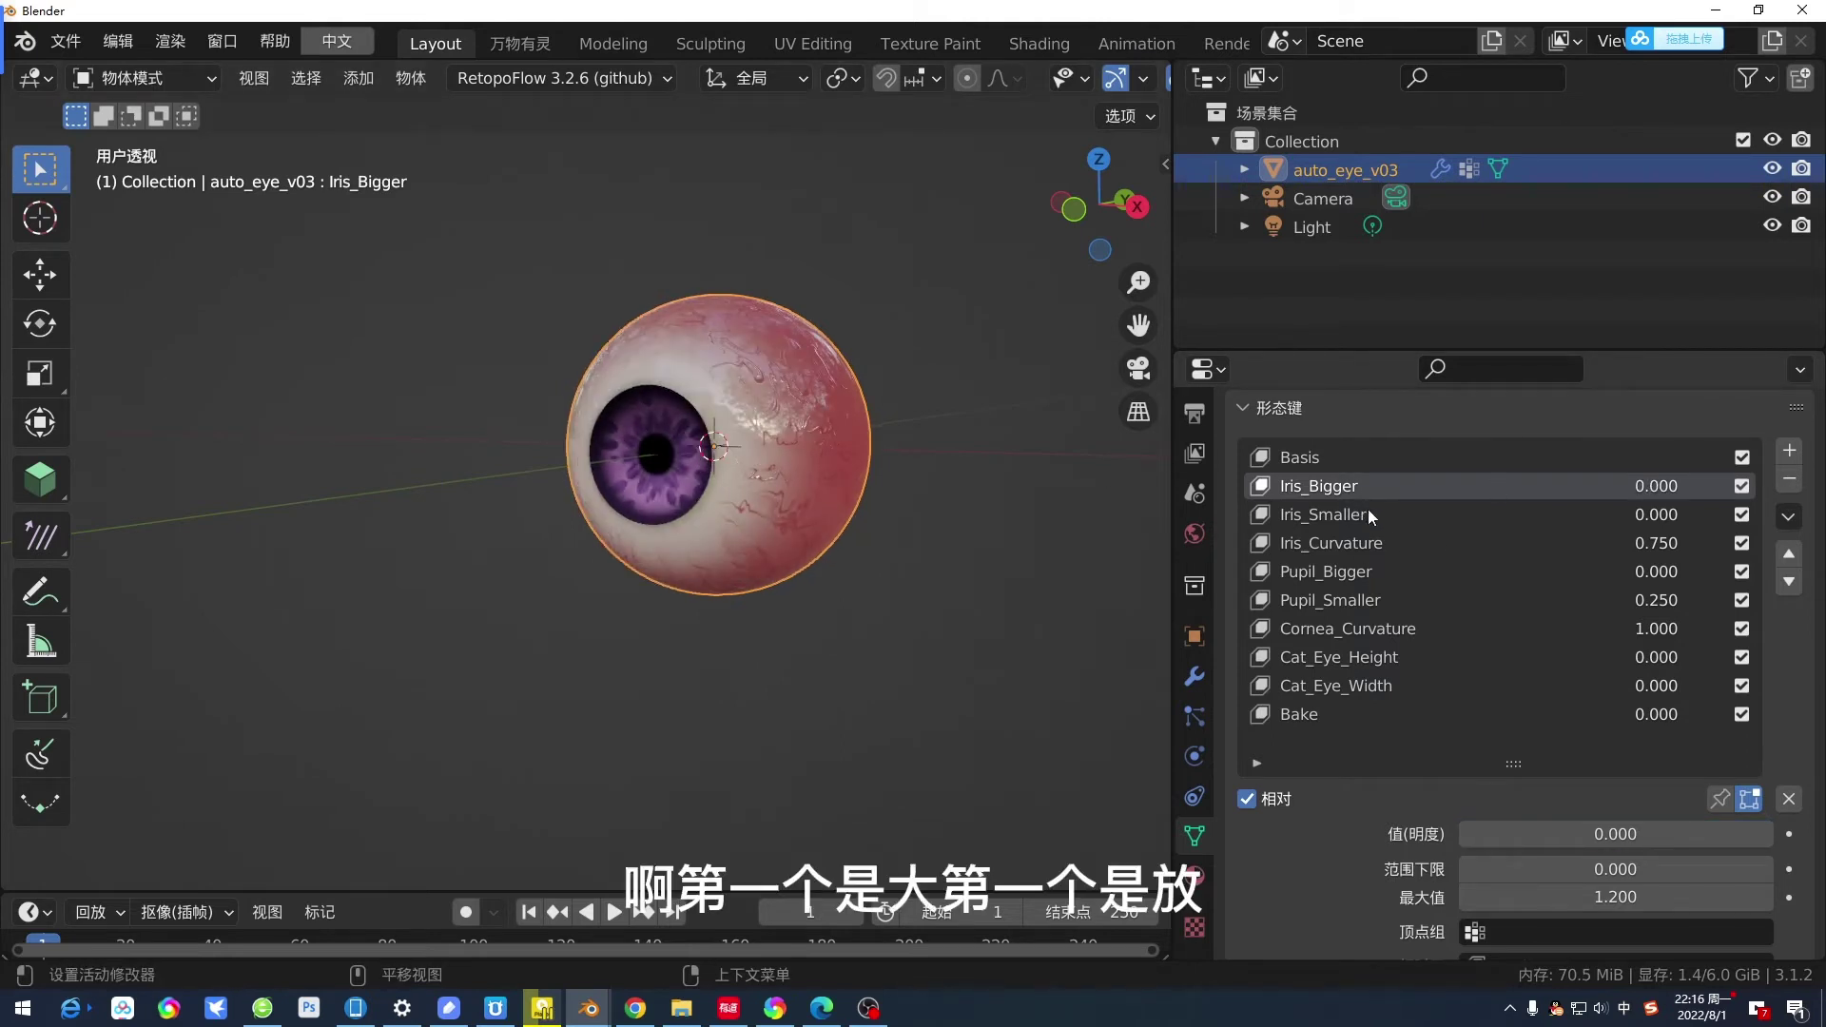
{"action": "left_click_drag", "start_coordinate": [1656, 519], "coordinate": [1656, 519]}
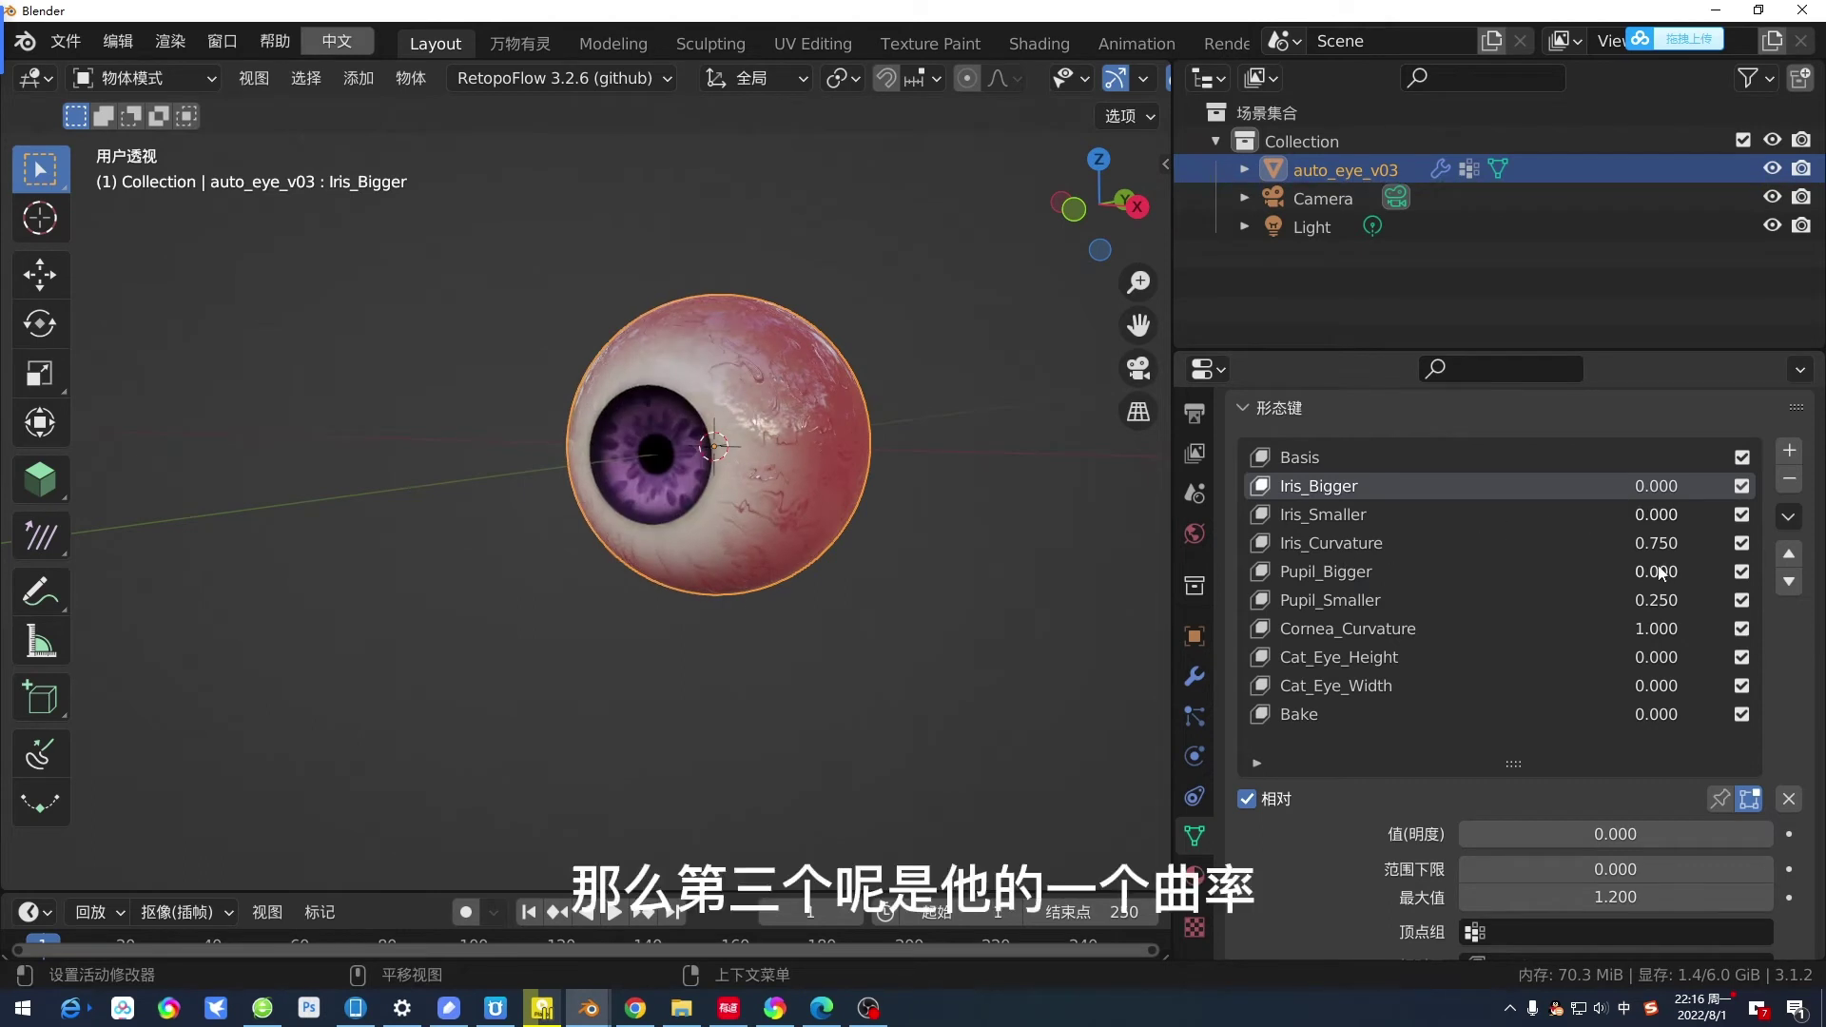
{"action": "left_click_drag", "start_coordinate": [1655, 543], "coordinate": [1739, 543]}
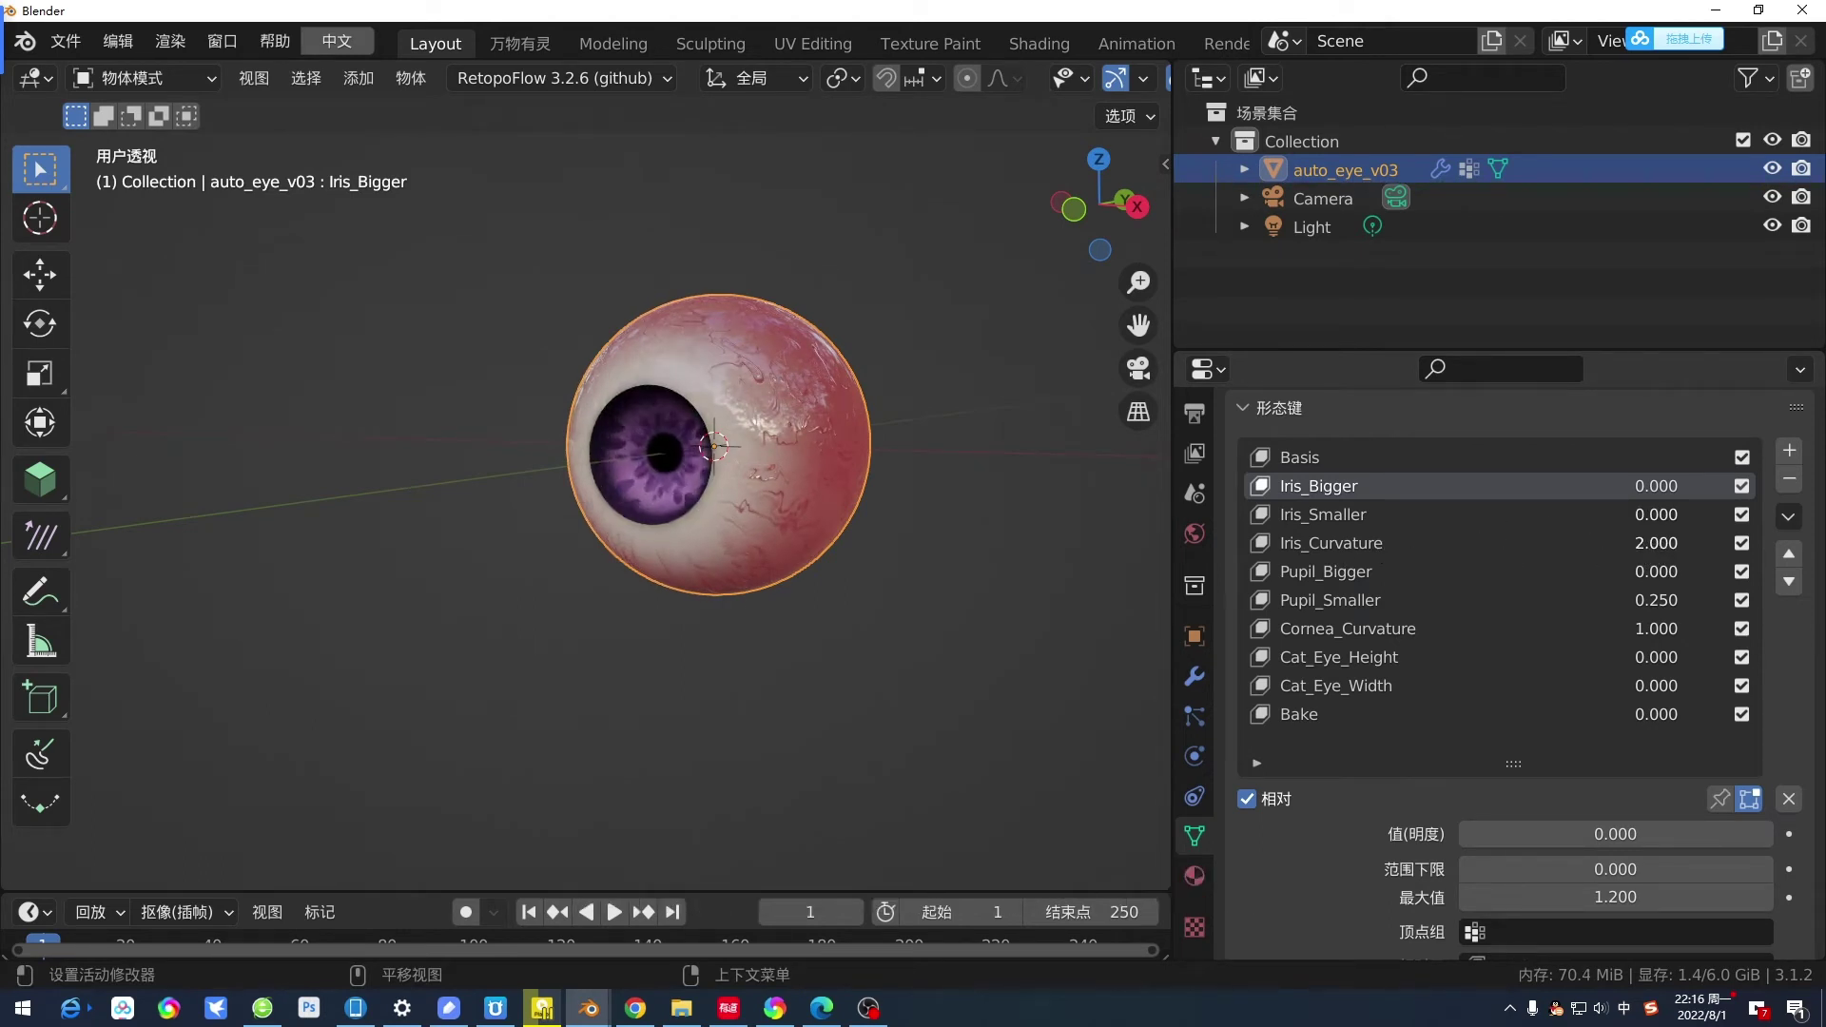
{"action": "key", "text": "ctrl+z"}
{"action": "scroll", "coordinate": [1470, 565], "scroll_direction": "down", "scroll_amount": 1}
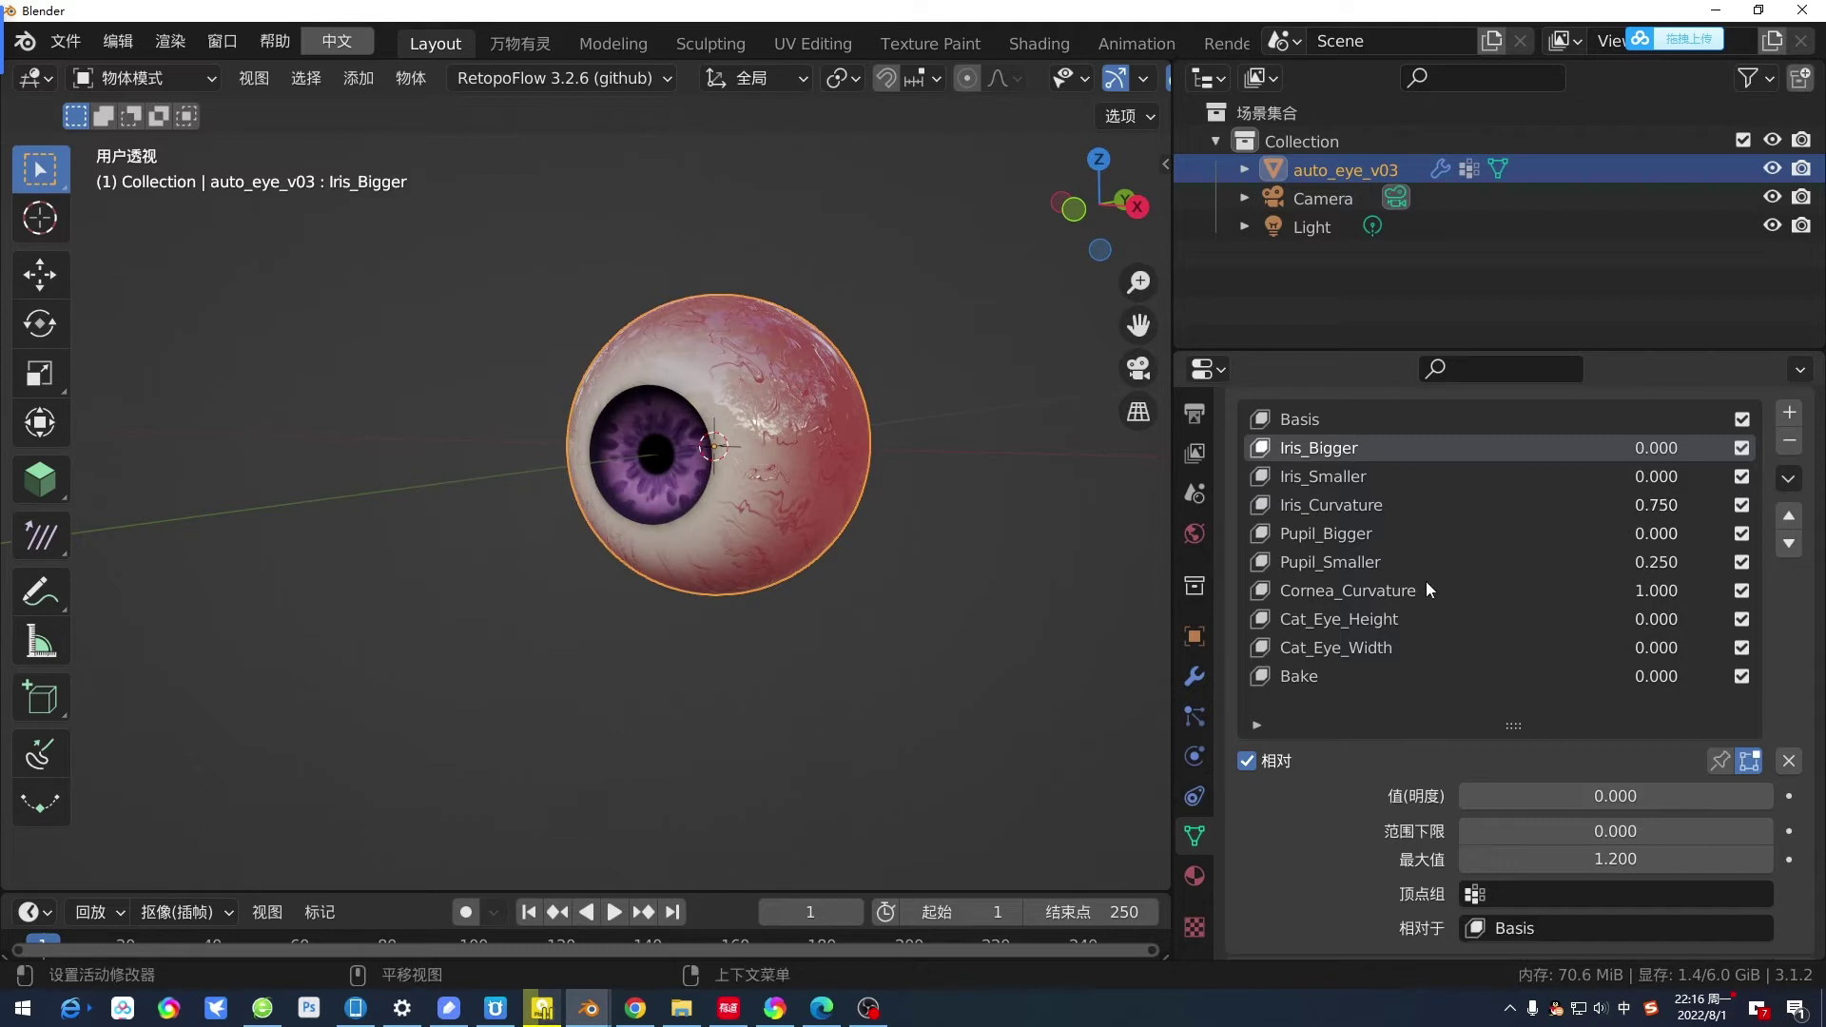
{"action": "mouse_move", "coordinate": [1639, 534]}
{"action": "left_mouse_down"}
{"action": "mouse_move", "coordinate": [1690, 534]}
{"action": "mouse_move", "coordinate": [1616, 534]}
{"action": "mouse_move", "coordinate": [1712, 562]}
{"action": "mouse_move", "coordinate": [1616, 562]}
{"action": "mouse_move", "coordinate": [1655, 562]}
{"action": "left_mouse_up"}
Set Cornea_Curvature to 1.000 and orbit to view the eye from the side.
{"action": "left_click_drag", "start_coordinate": [1656, 590], "coordinate": [1683, 590]}
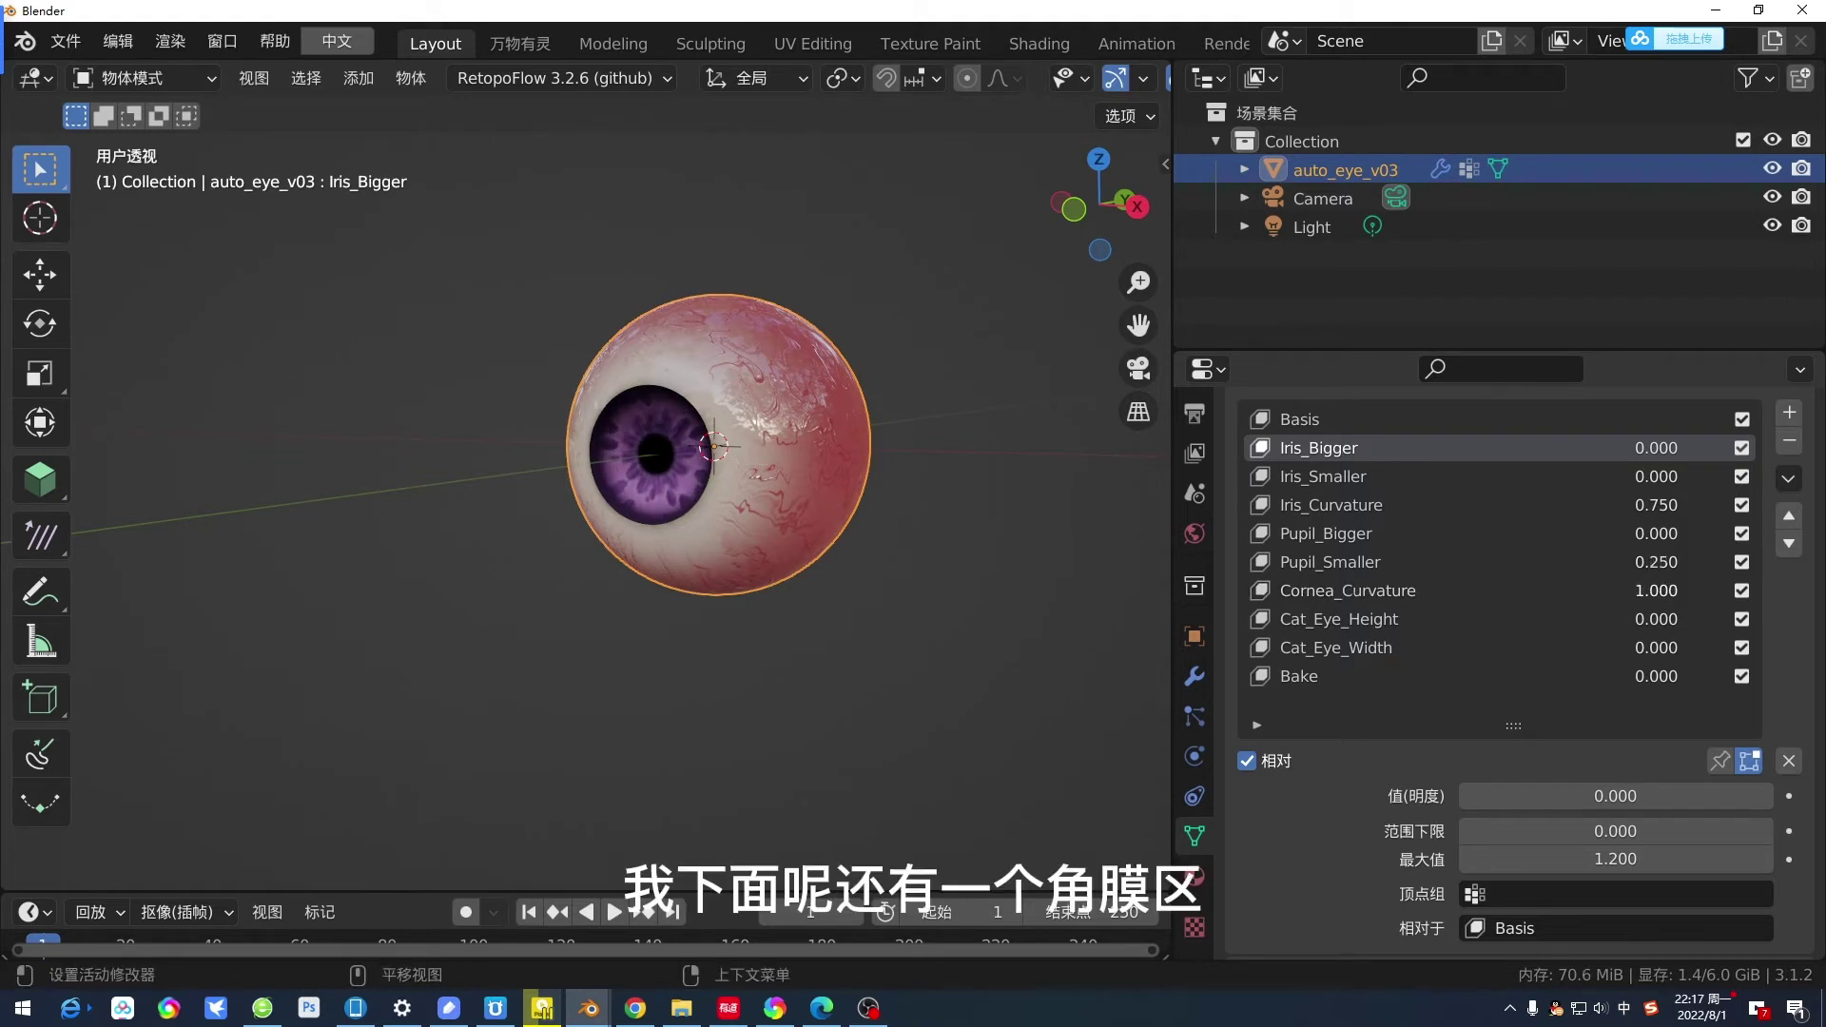
{"action": "middle_click_drag", "start_coordinate": [831, 521], "coordinate": [694, 529]}
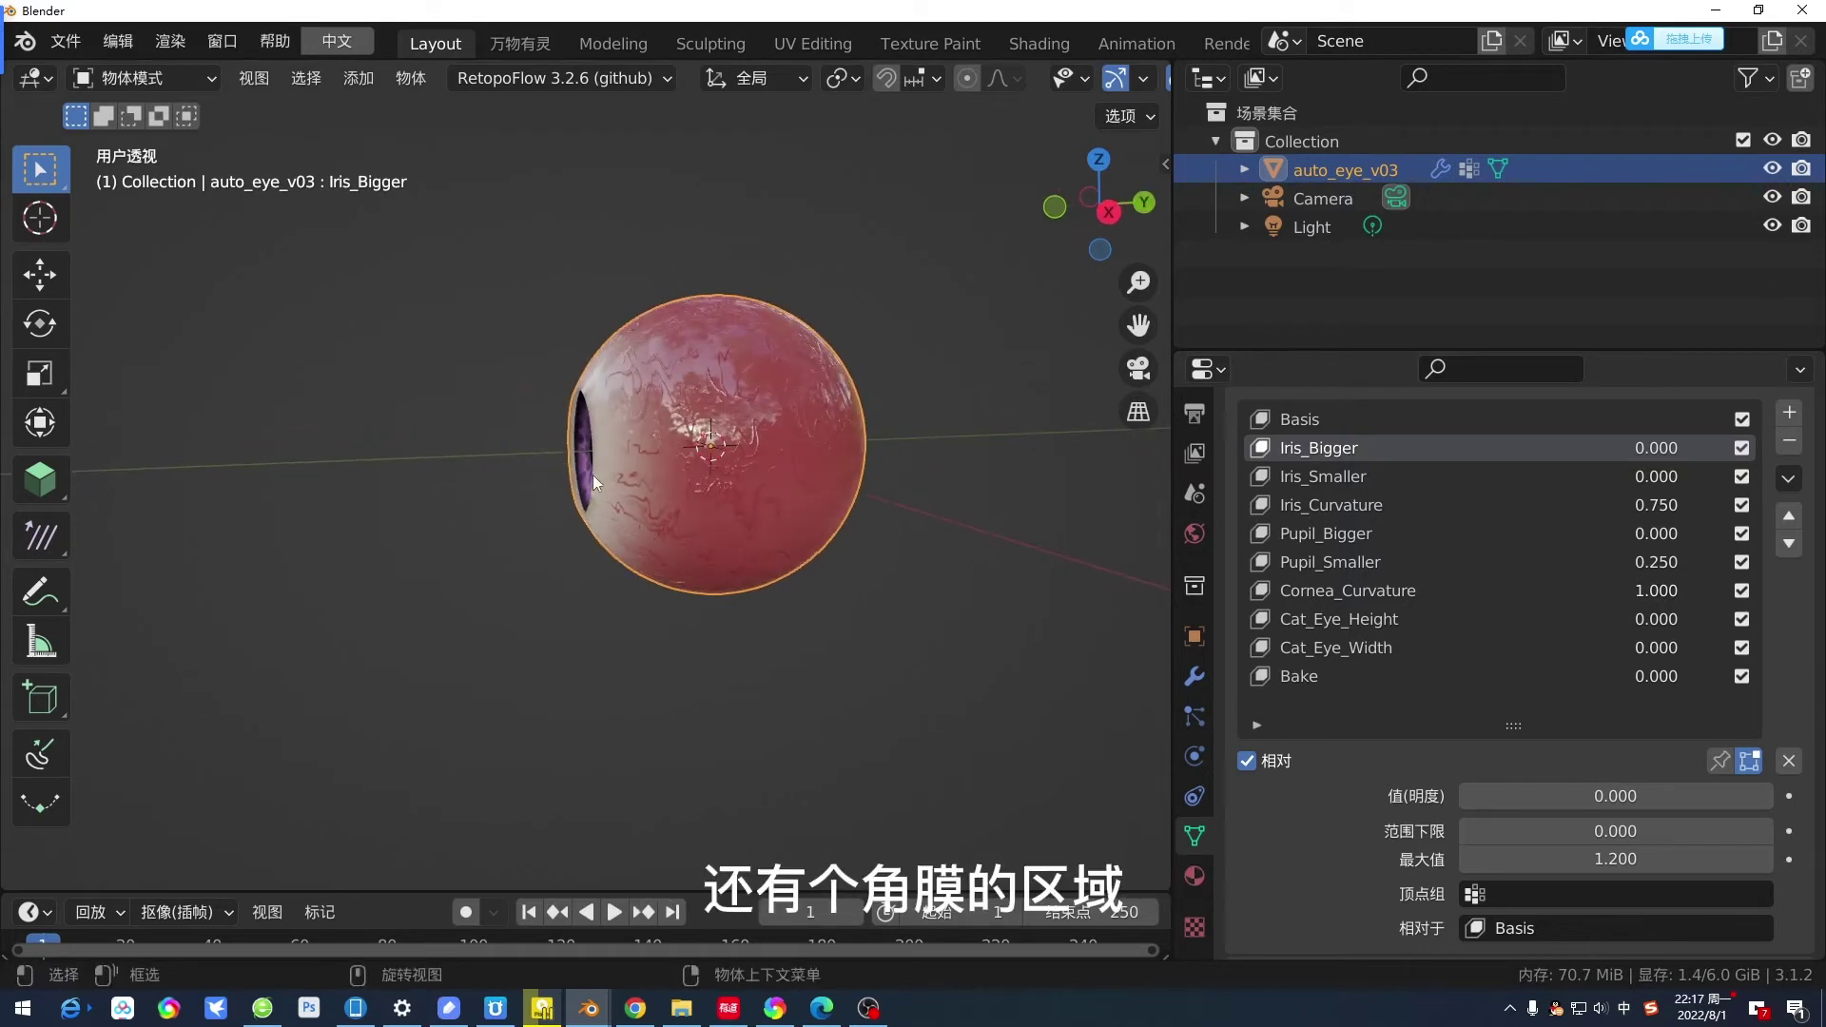
{"action": "scroll", "coordinate": [590, 470], "scroll_direction": "up", "scroll_amount": 2}
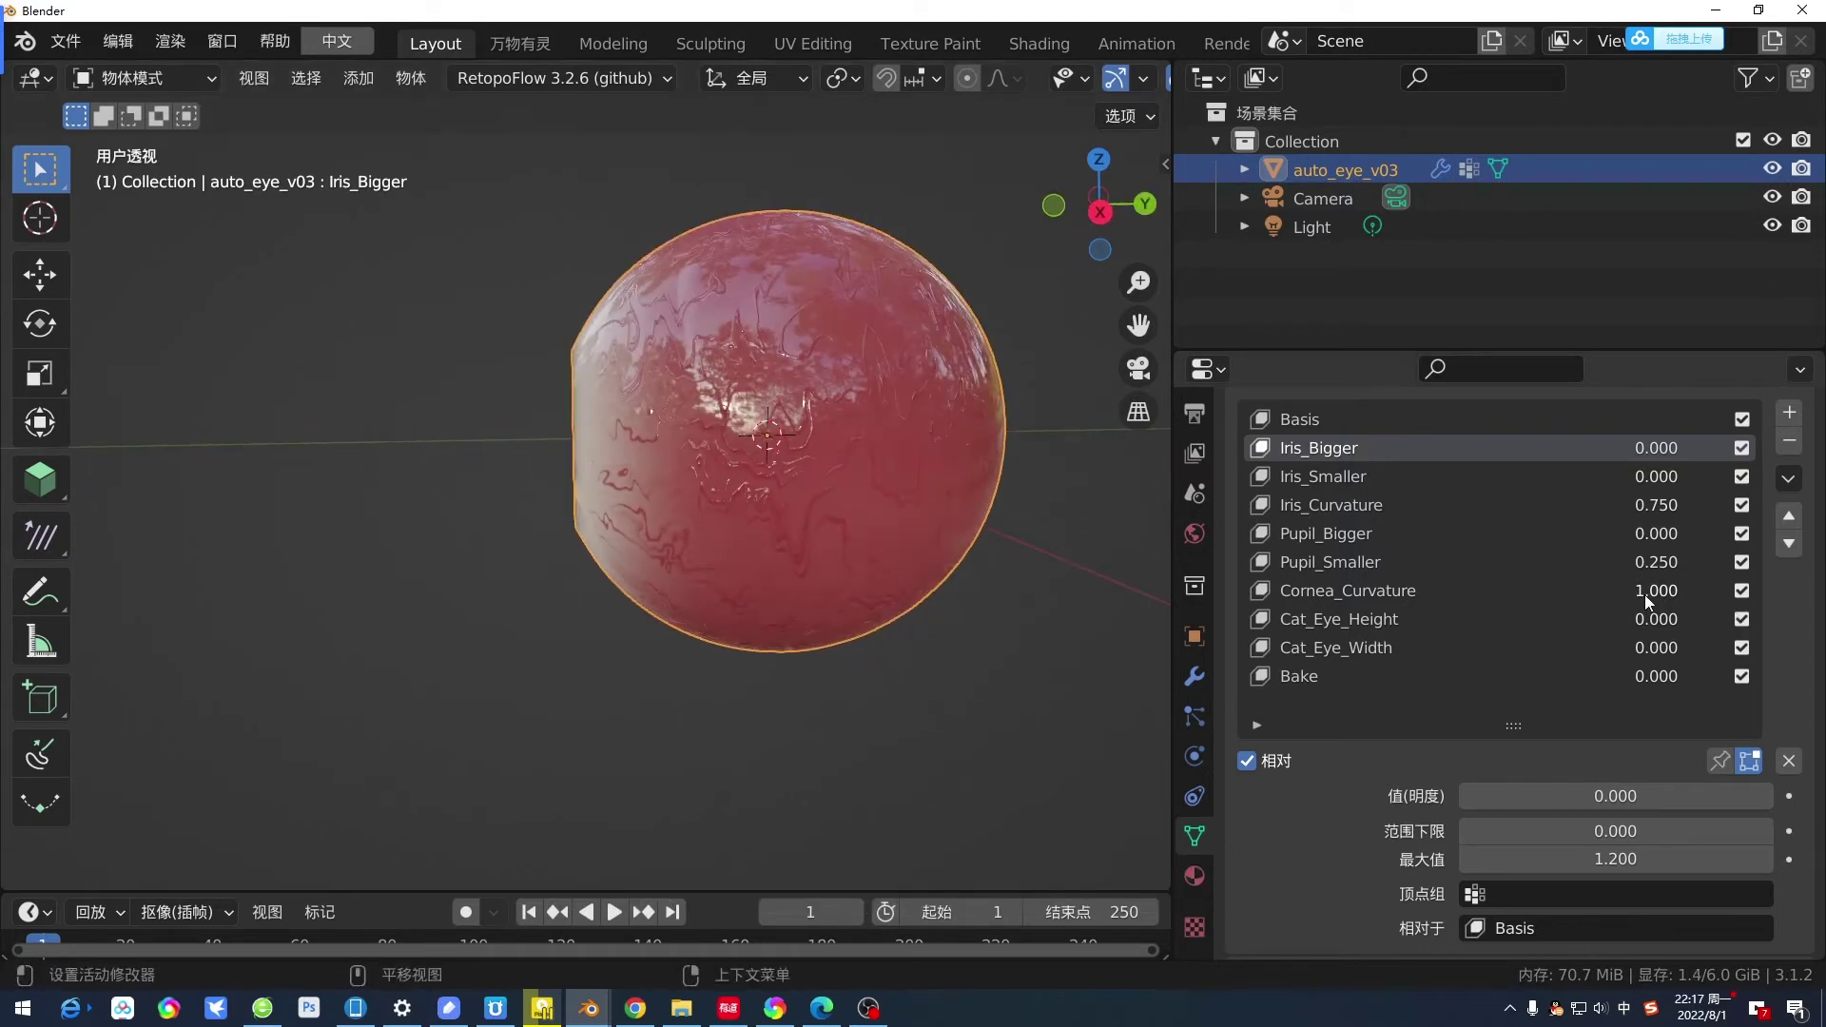
{"action": "middle_click_drag", "start_coordinate": [749, 507], "coordinate": [1099, 509]}
{"action": "scroll", "coordinate": [1412, 586], "scroll_direction": "up", "scroll_amount": 5}
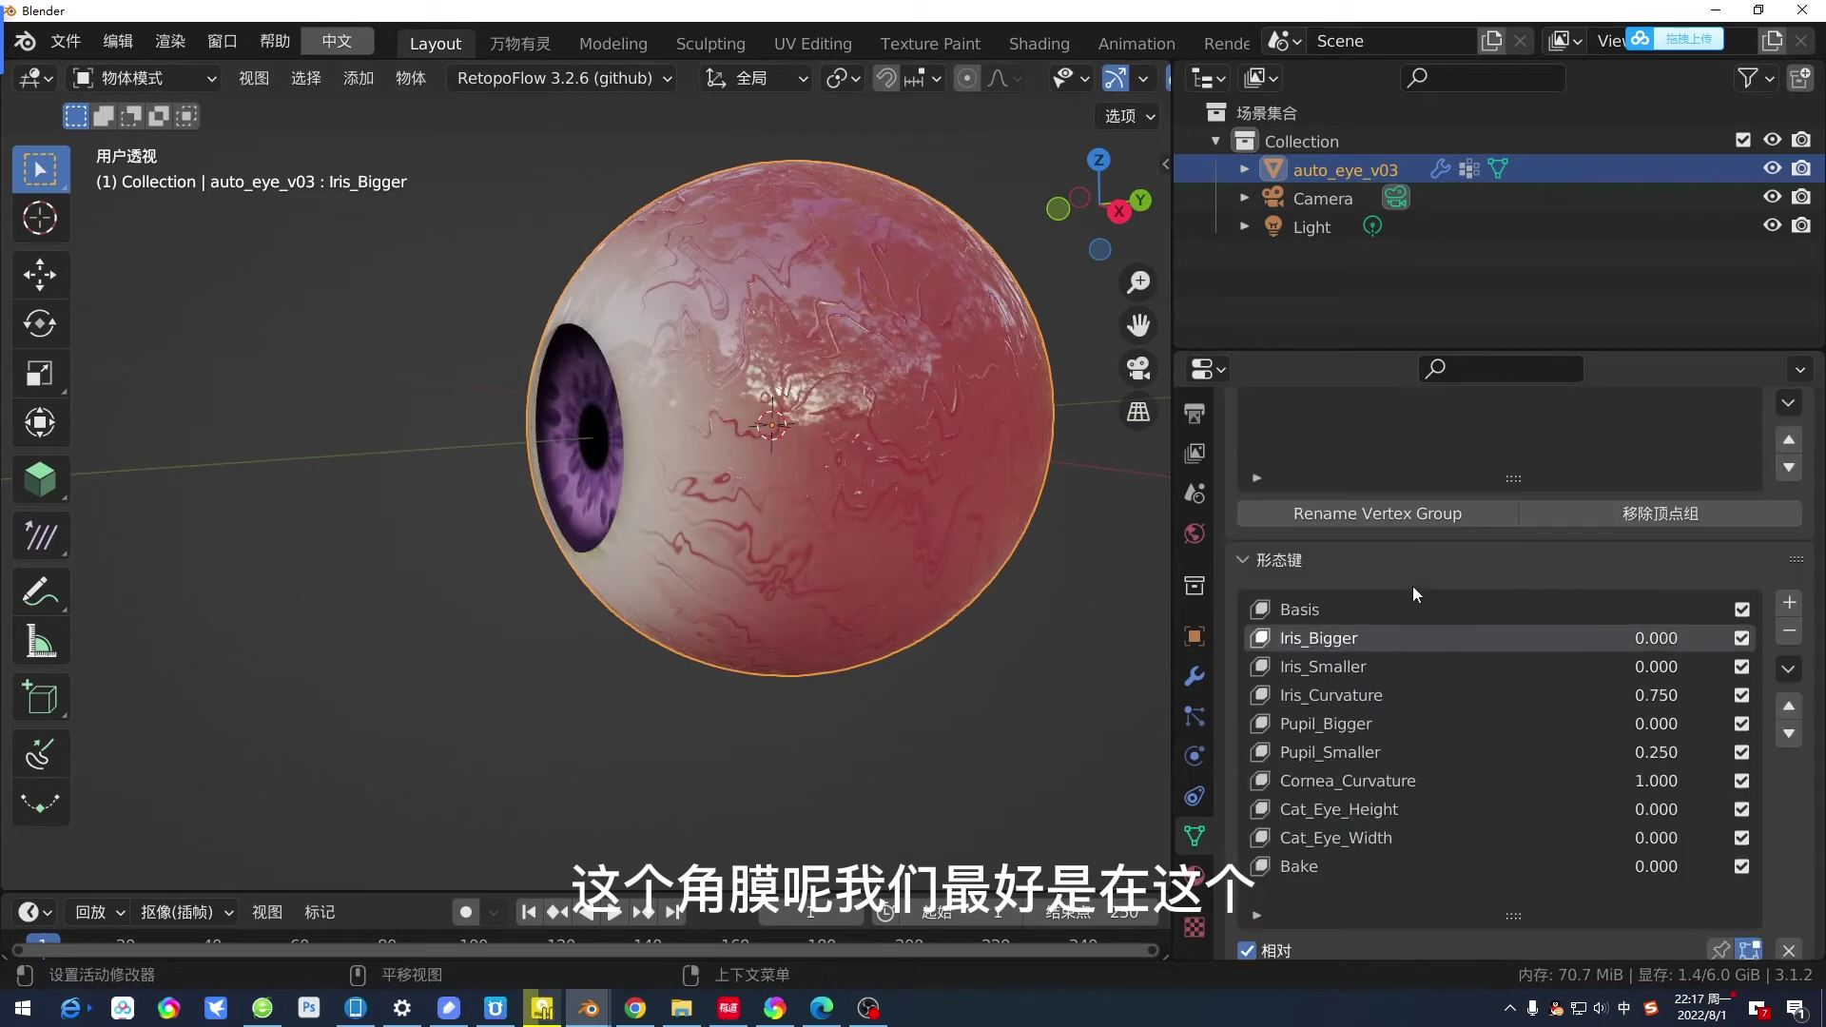
{"action": "scroll", "coordinate": [1413, 585], "scroll_direction": "up", "scroll_amount": 3}
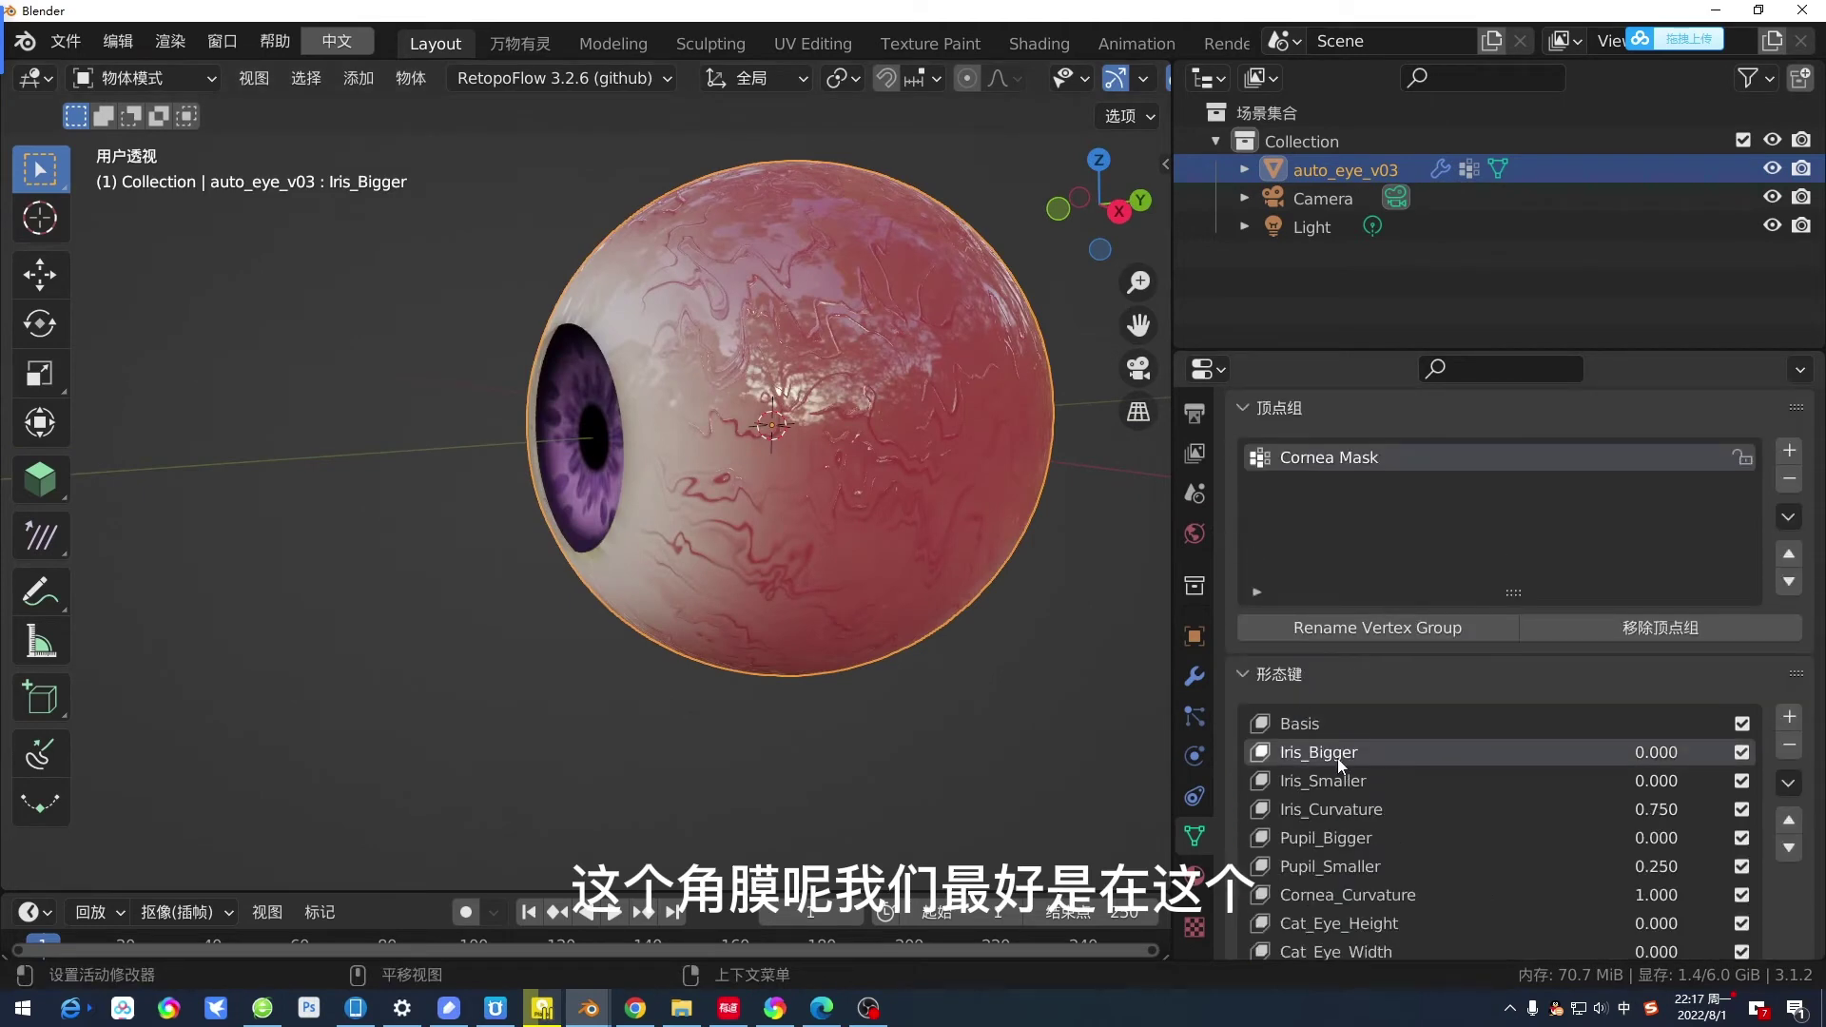
Hide the Cornea Mask modifier, then test Cornea_Curvature at about 0.75 and back to full.
{"action": "left_click", "coordinate": [1193, 676]}
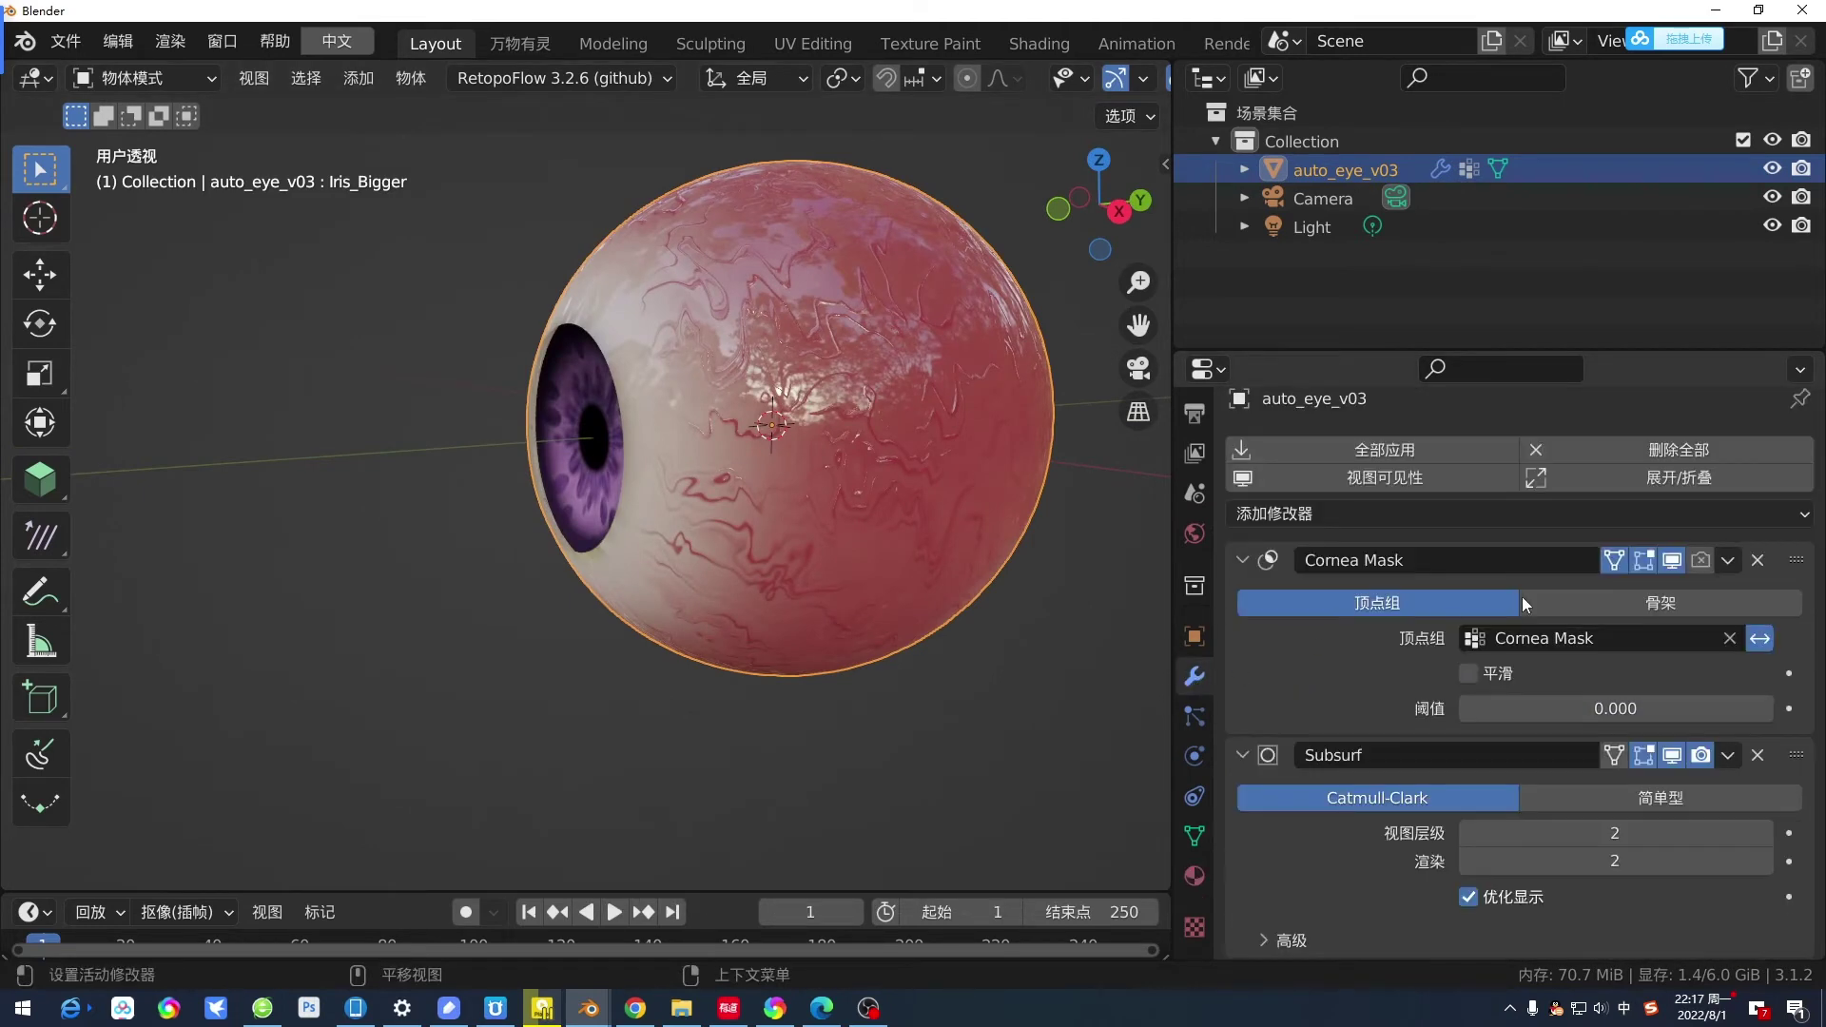
{"action": "left_click", "coordinate": [1670, 561]}
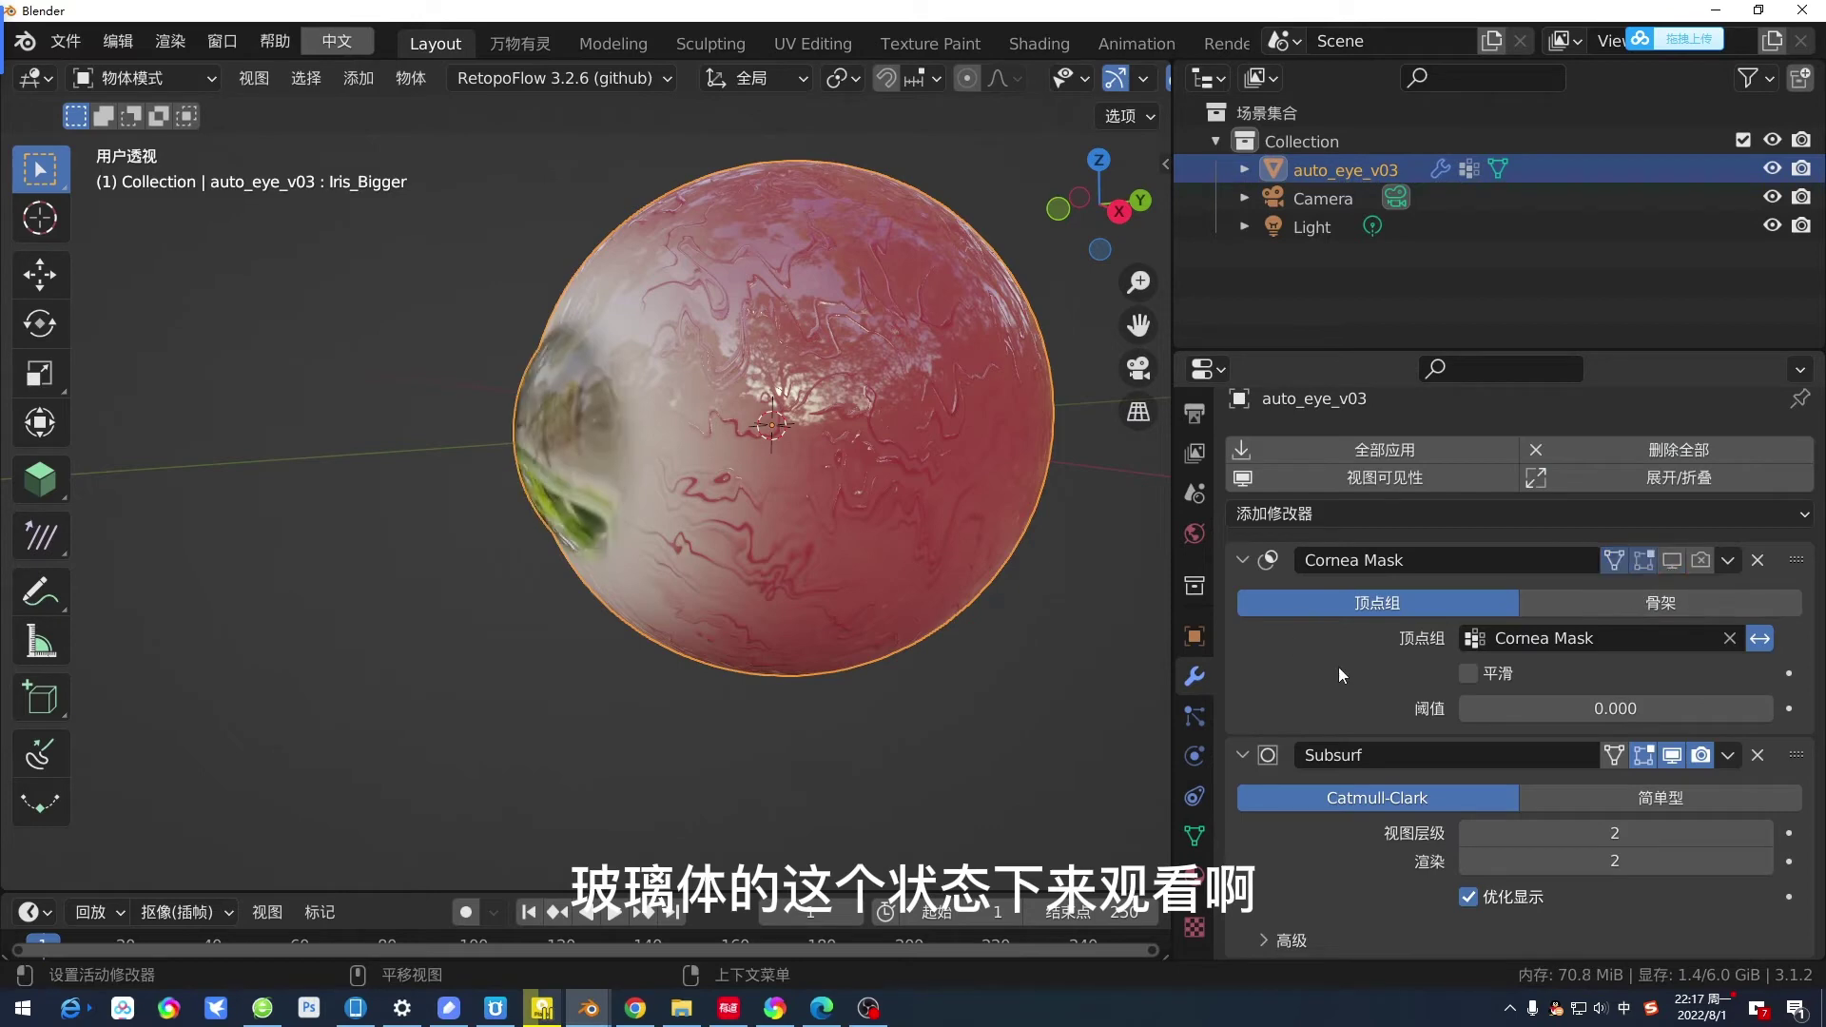
{"action": "left_click", "coordinate": [1194, 835]}
{"action": "scroll", "coordinate": [1438, 665], "scroll_direction": "down", "scroll_amount": 3}
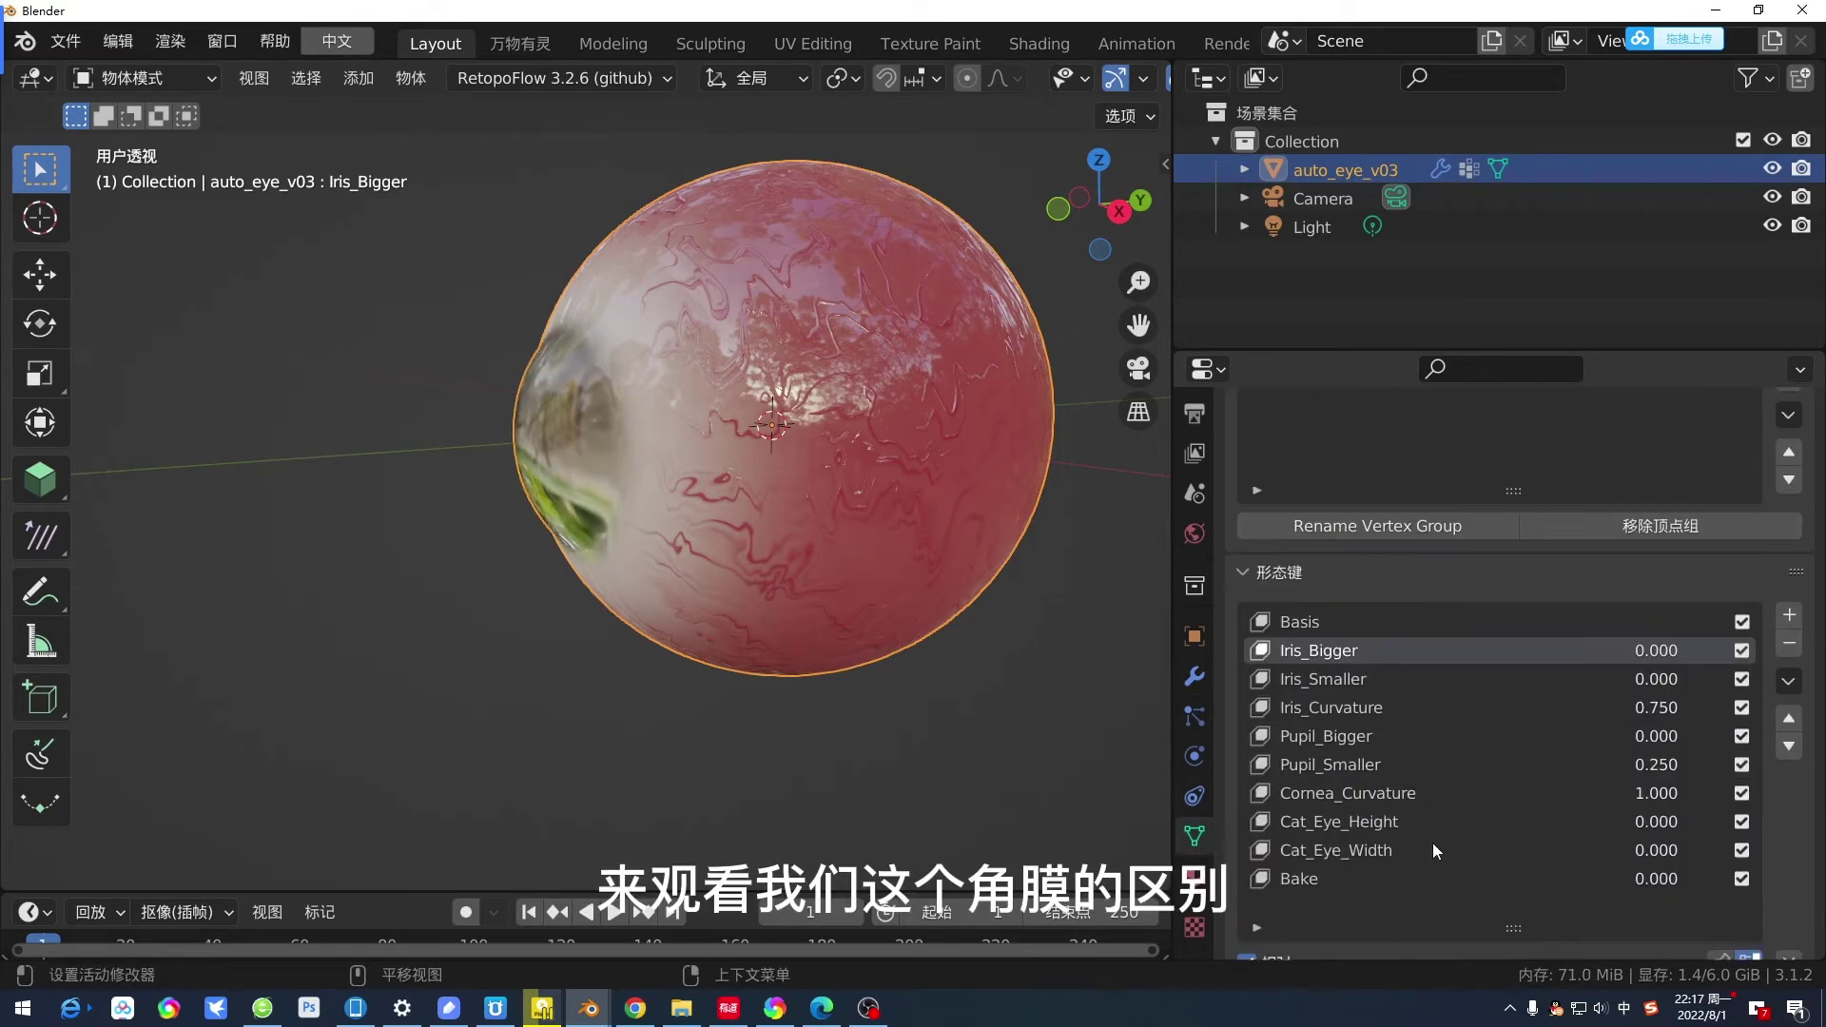
{"action": "left_click_drag", "start_coordinate": [1669, 793], "coordinate": [1560, 793]}
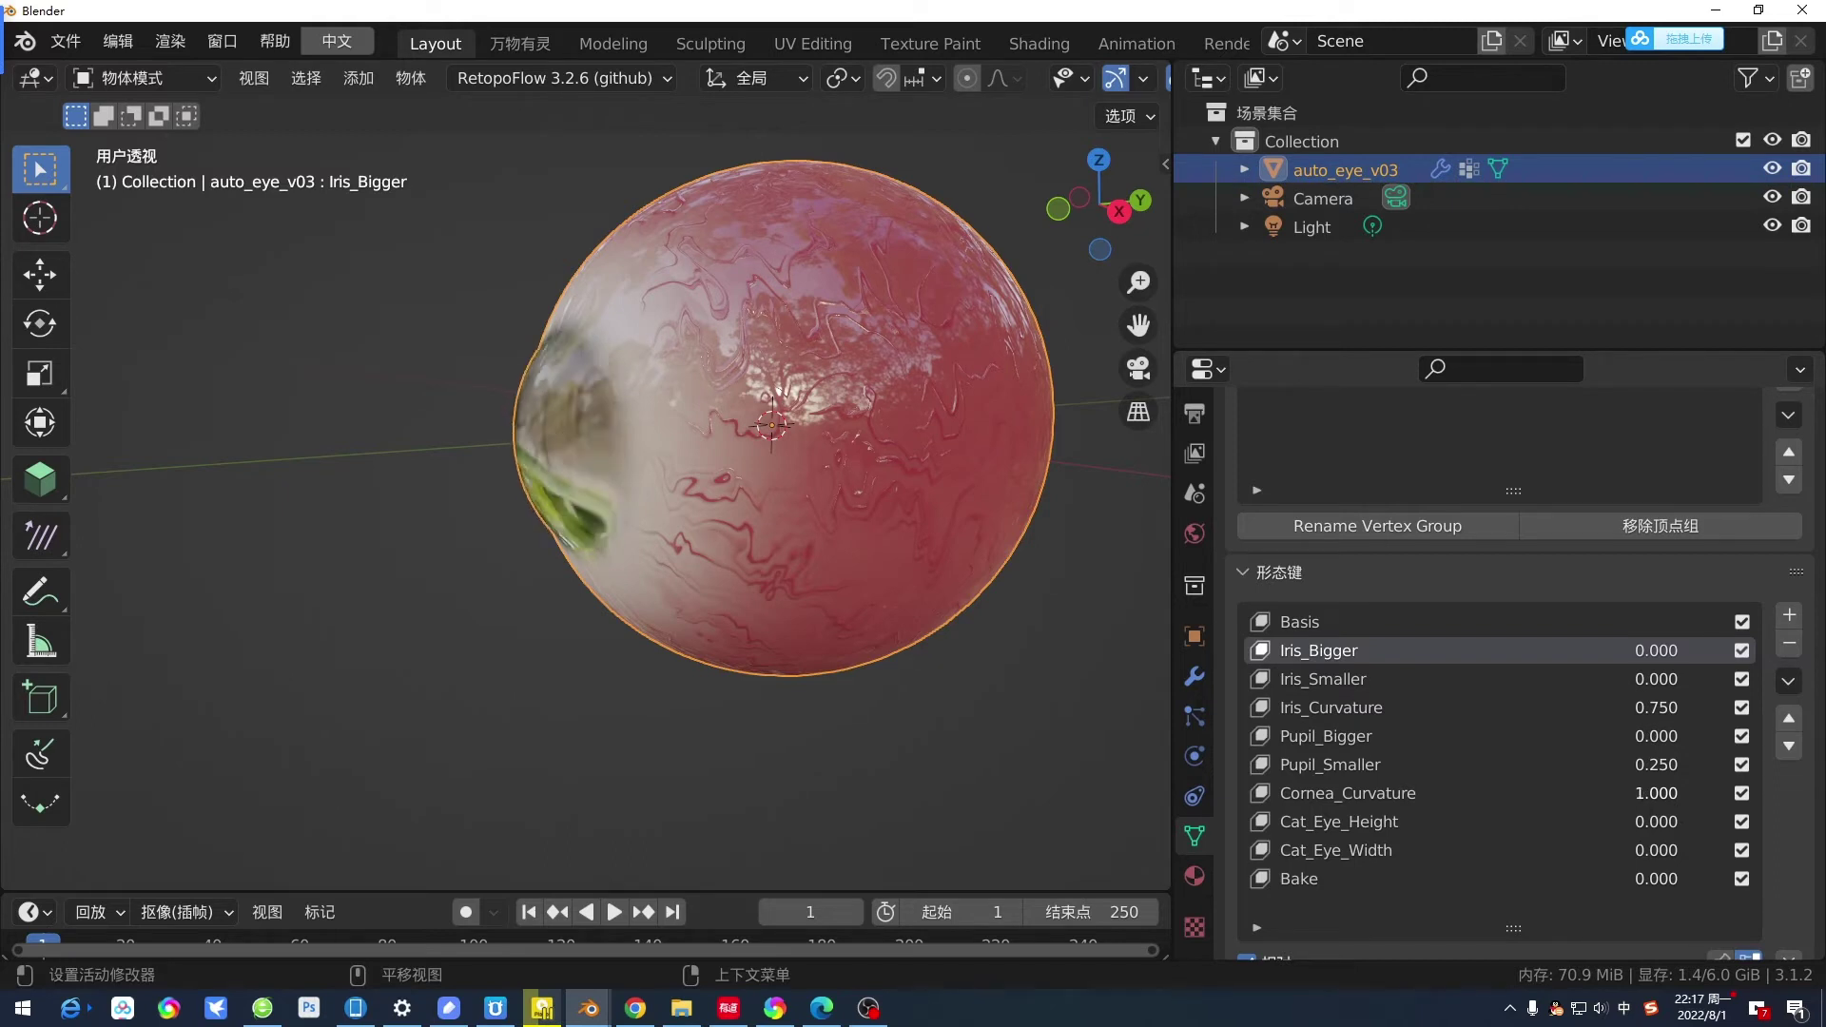
{"action": "left_click_drag", "start_coordinate": [1495, 809], "coordinate": [1544, 761]}
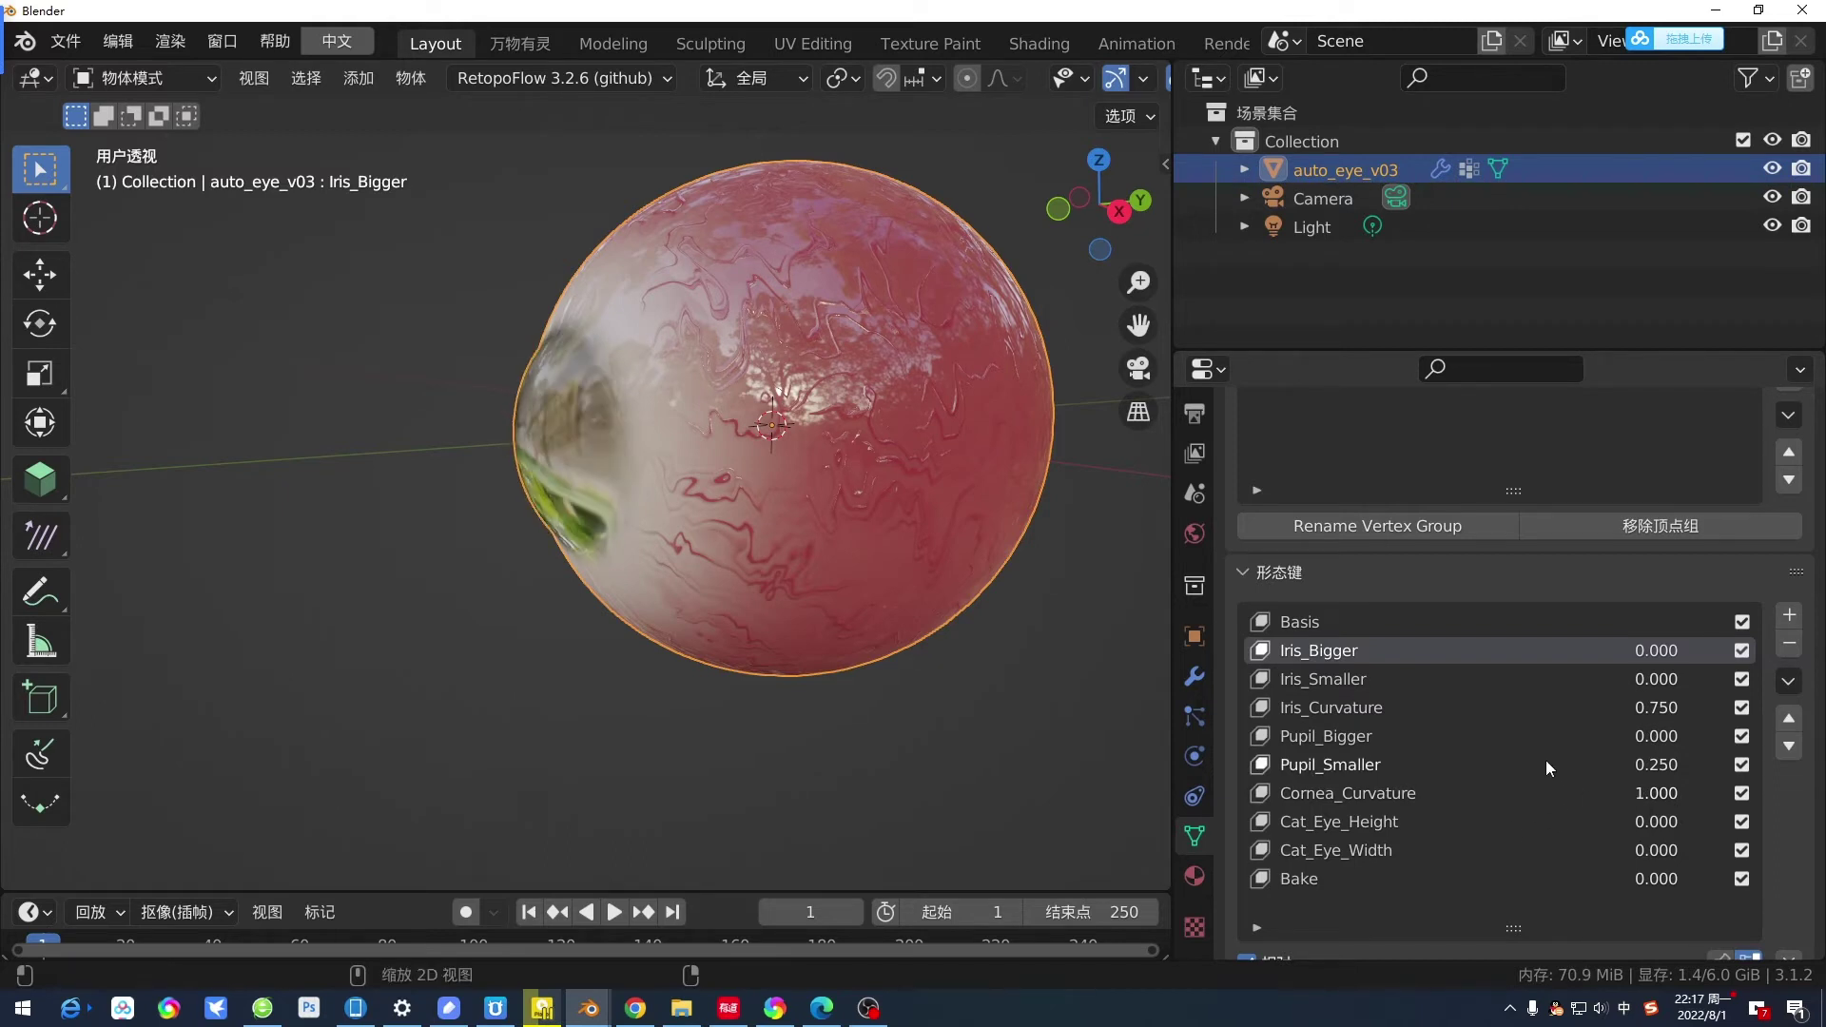
Display the Cornea Mask in the viewport so the purple iris shows, then return to Shape Keys.
{"action": "left_click", "coordinate": [1194, 676]}
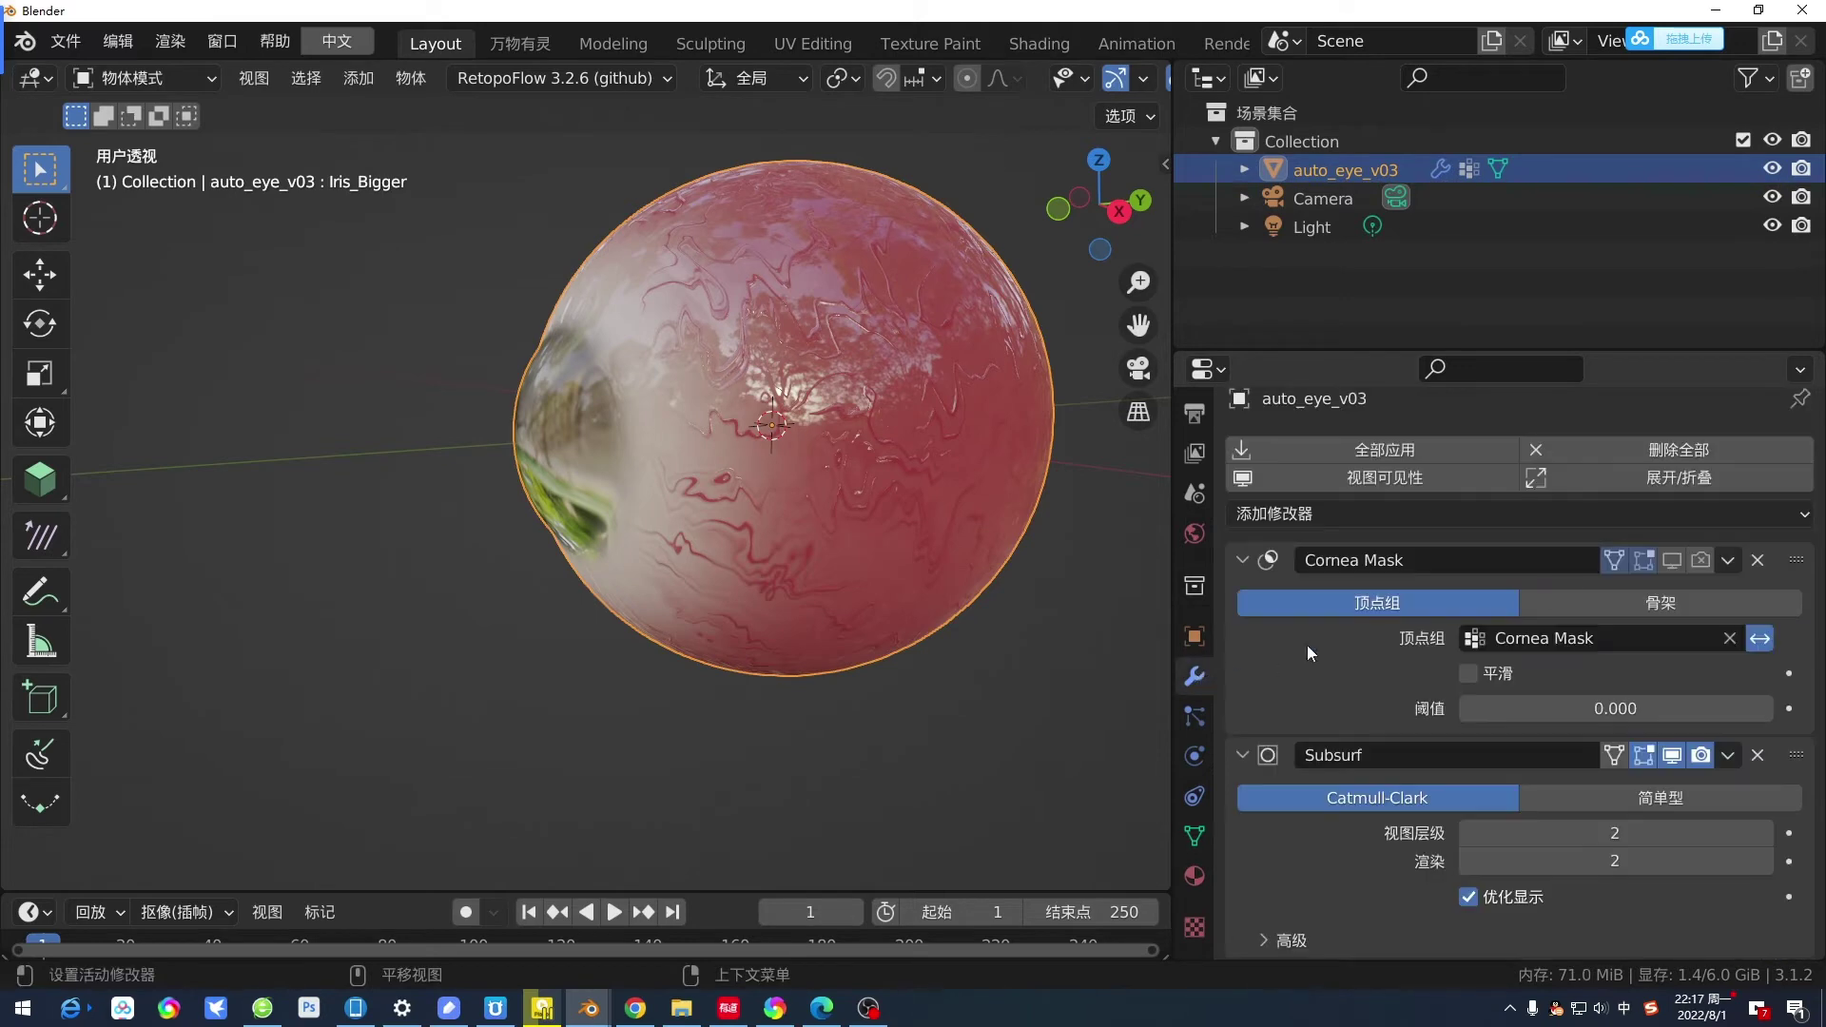
{"action": "left_click", "coordinate": [1673, 560]}
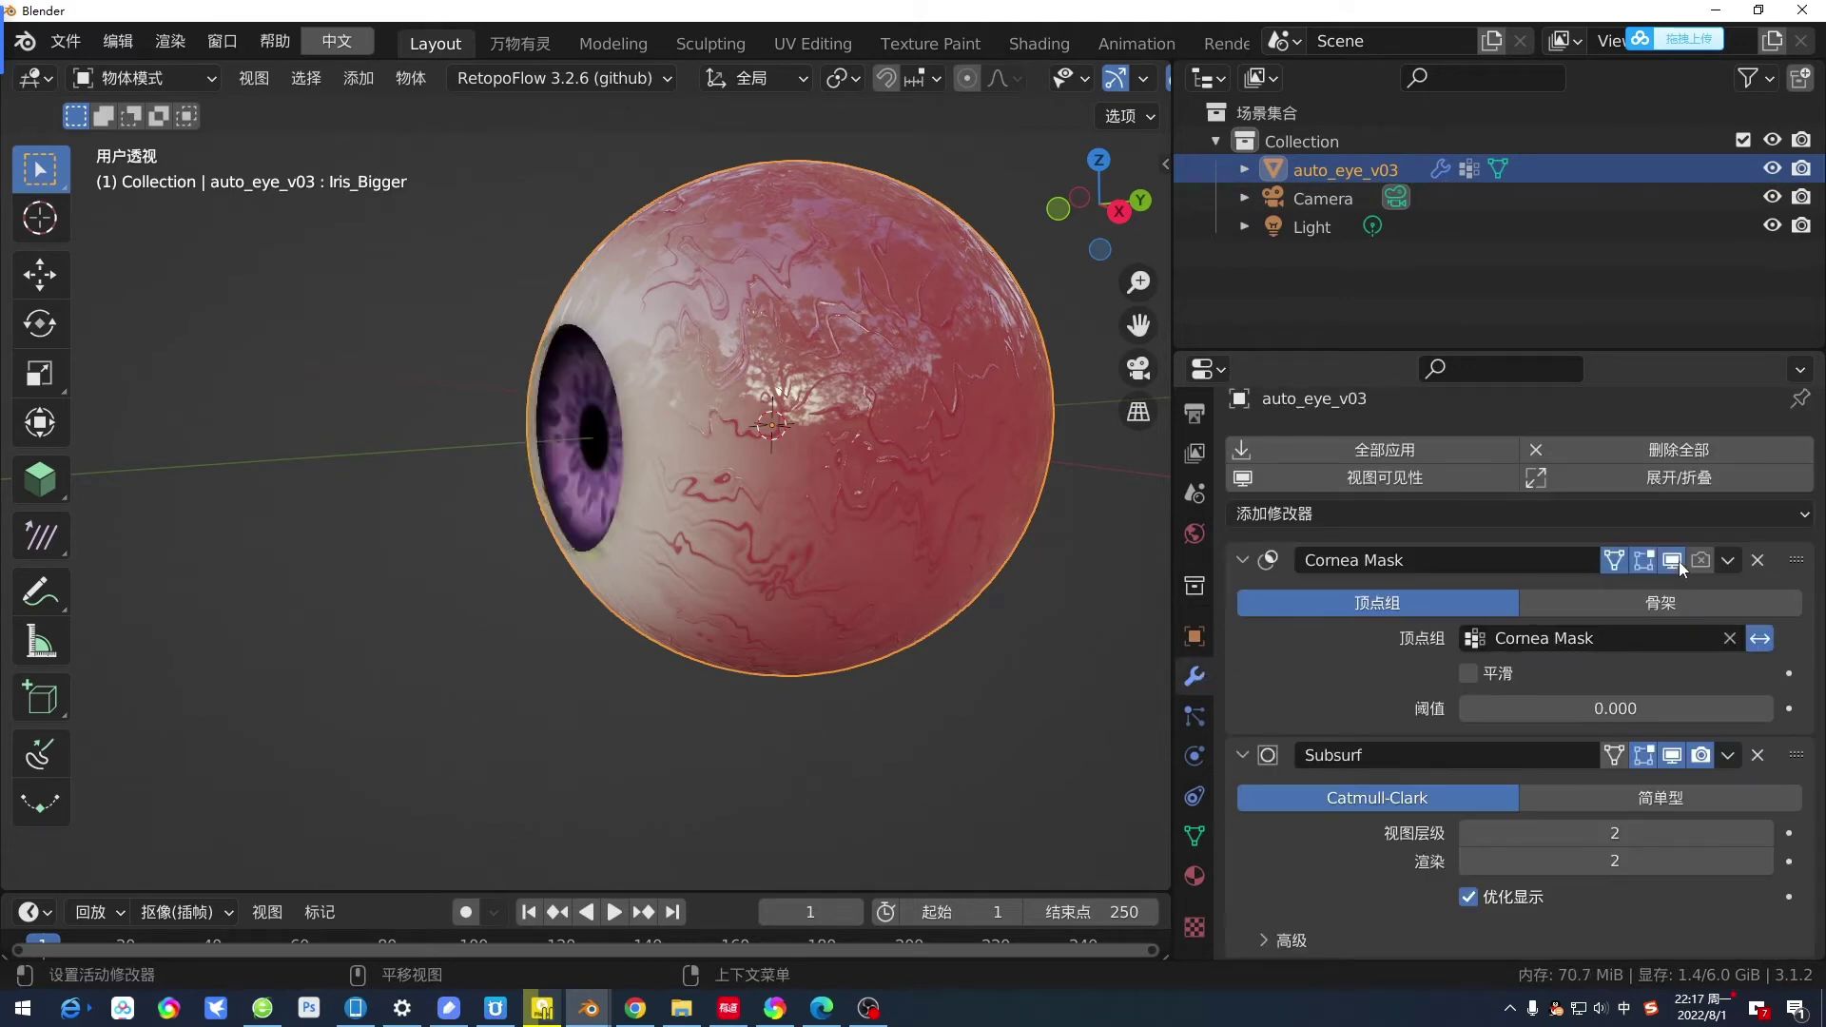
{"action": "left_click", "coordinate": [1194, 836]}
{"action": "scroll", "coordinate": [1479, 797], "scroll_direction": "down", "scroll_amount": 5}
{"action": "scroll", "coordinate": [1479, 796], "scroll_direction": "down", "scroll_amount": 1}
{"action": "left_click", "coordinate": [1380, 789]}
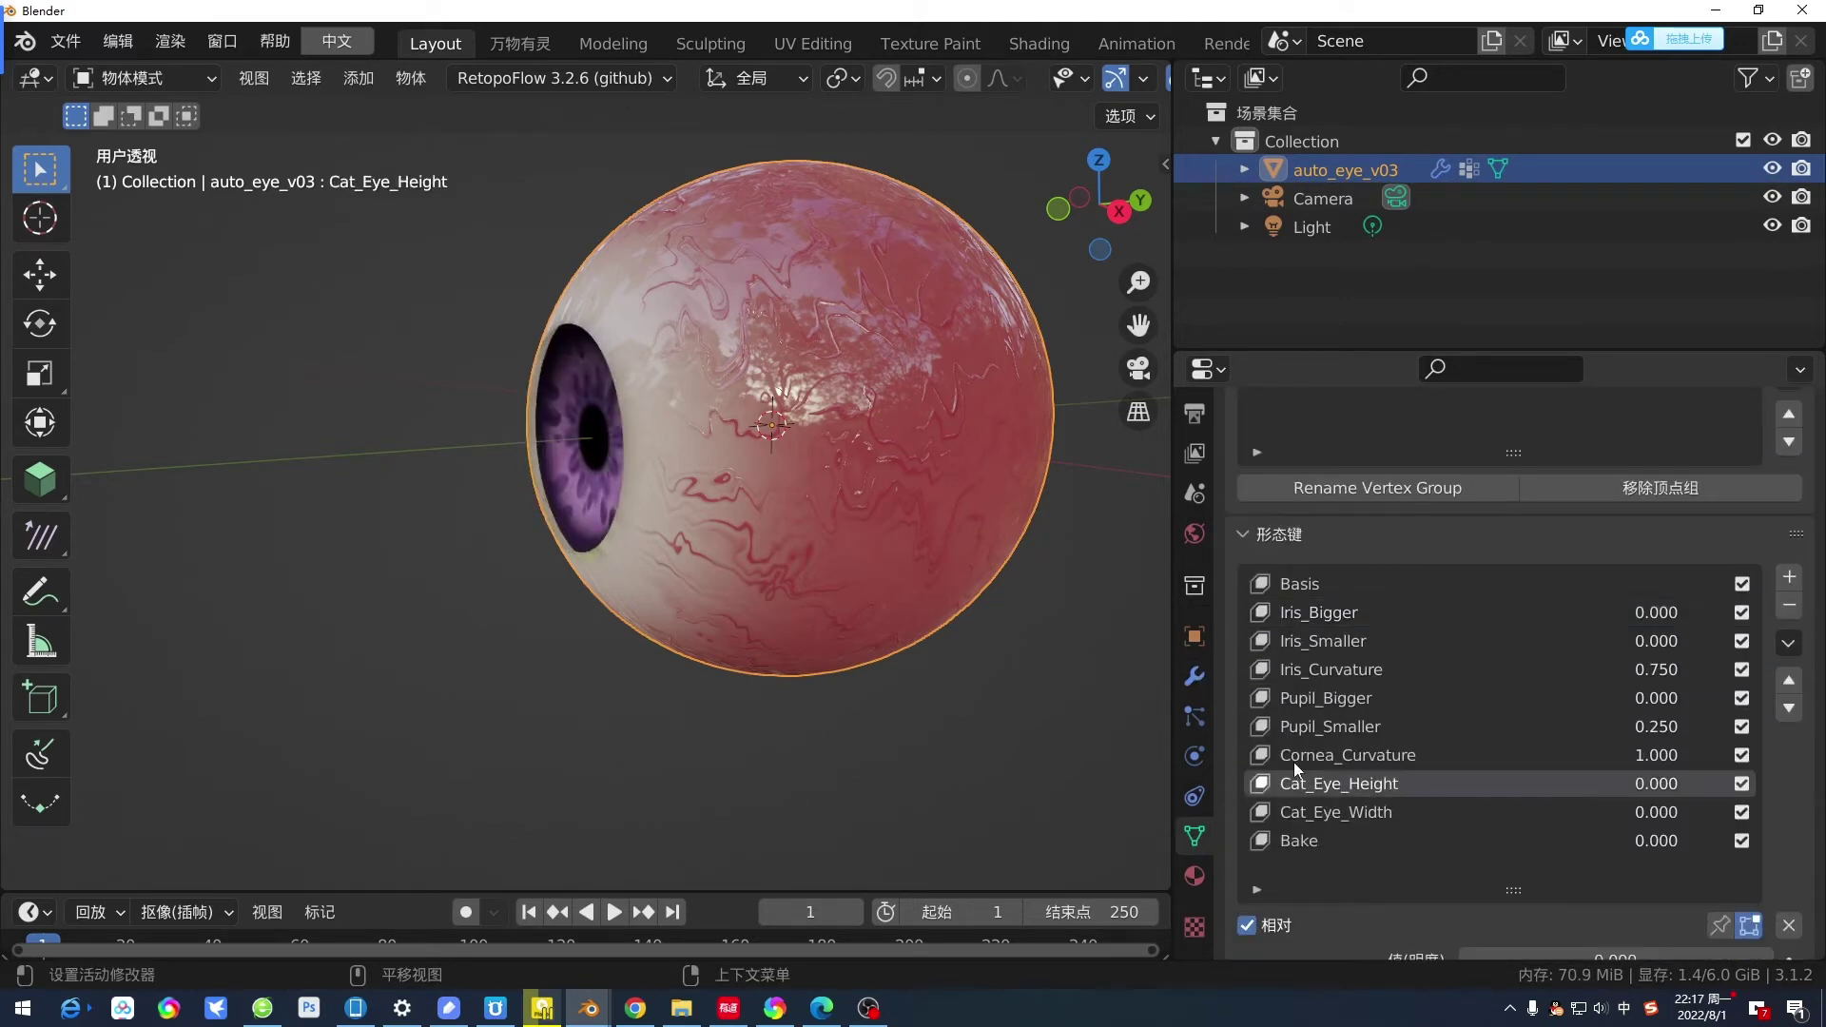
{"action": "scroll", "coordinate": [1369, 770], "scroll_direction": "down", "scroll_amount": 2}
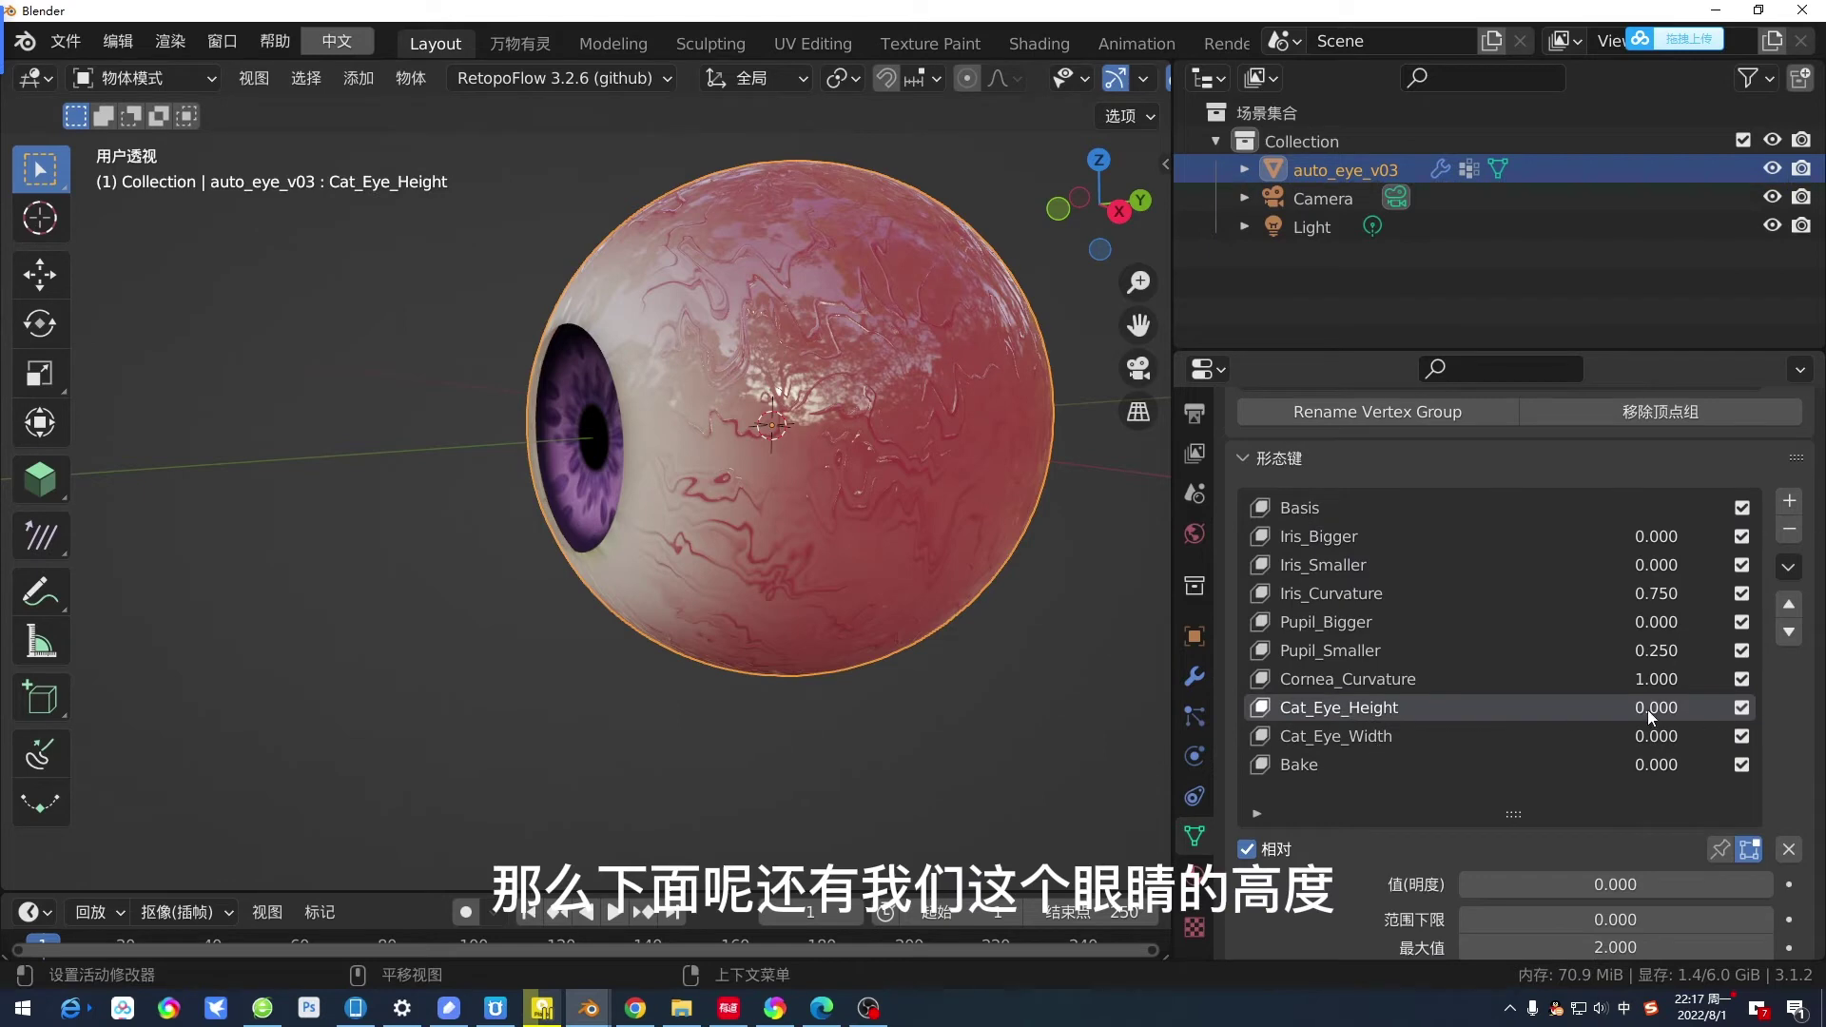
{"action": "left_click_drag", "start_coordinate": [1647, 709], "coordinate": [1674, 708]}
{"action": "middle_click_drag", "start_coordinate": [859, 616], "coordinate": [1061, 606]}
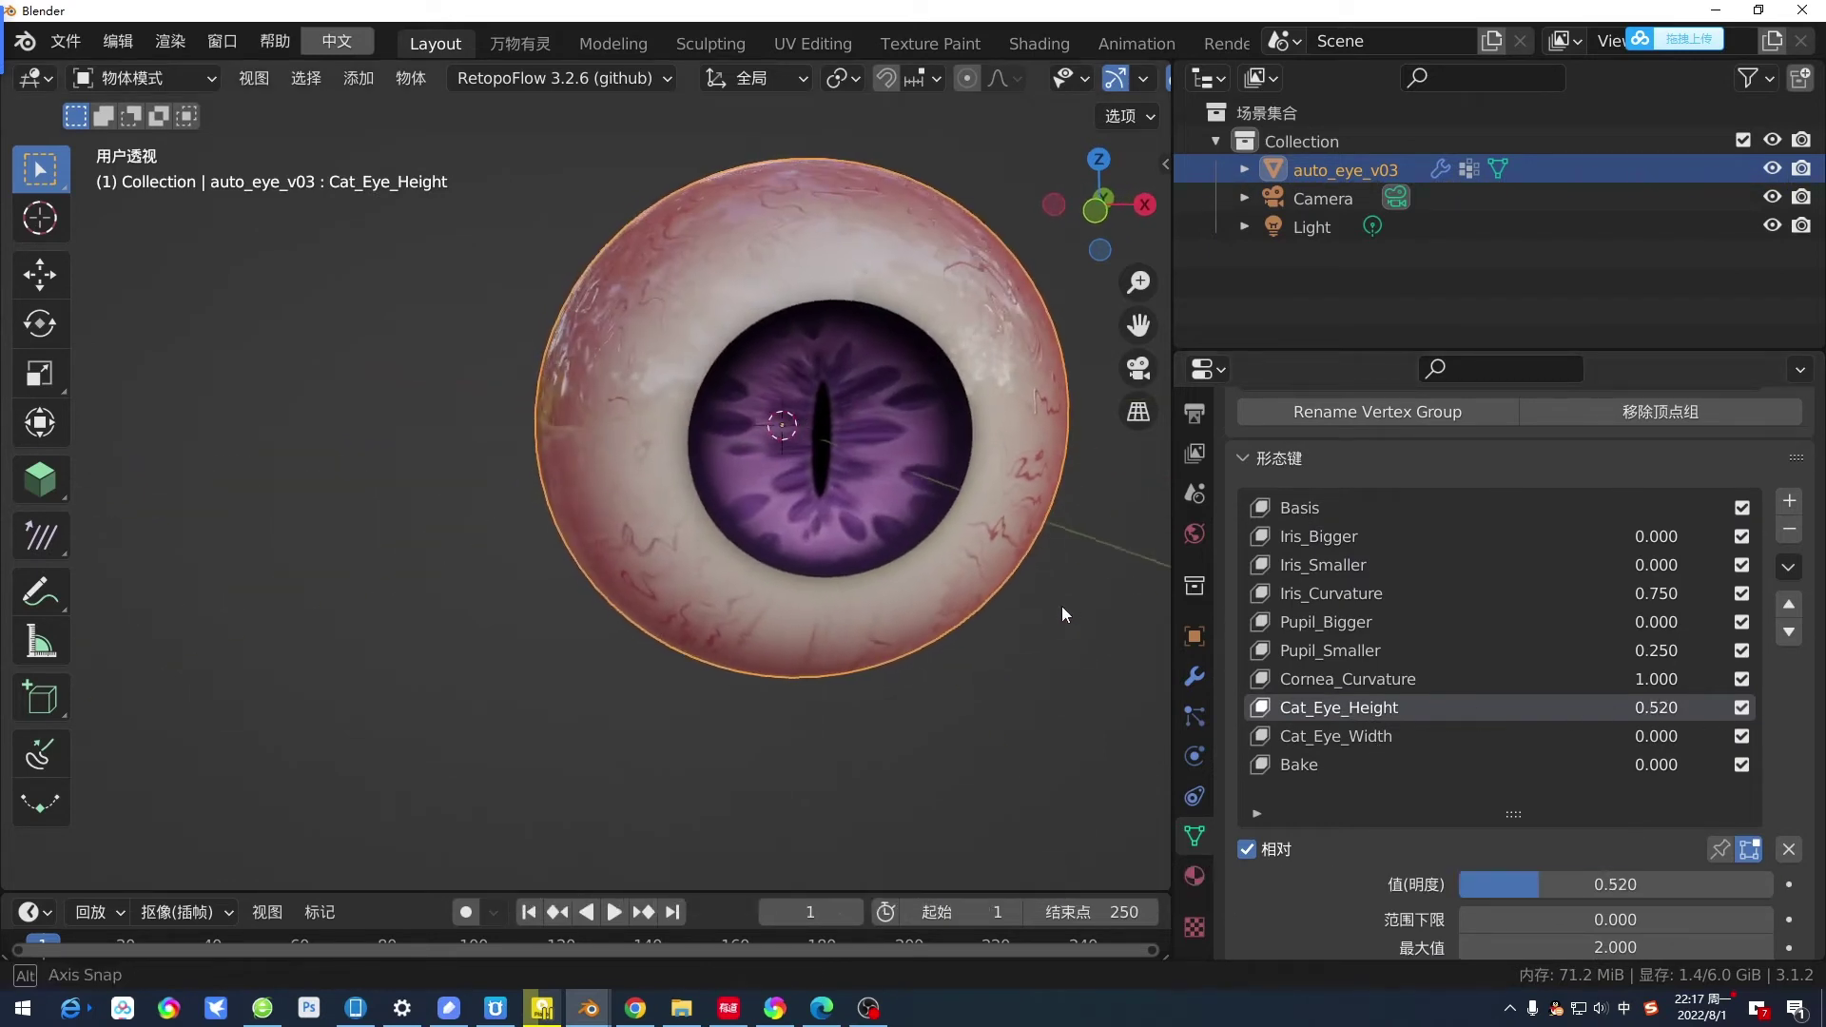
{"action": "middle_click_drag", "start_coordinate": [703, 512], "coordinate": [837, 514]}
{"action": "key", "text": "ctrl+z"}
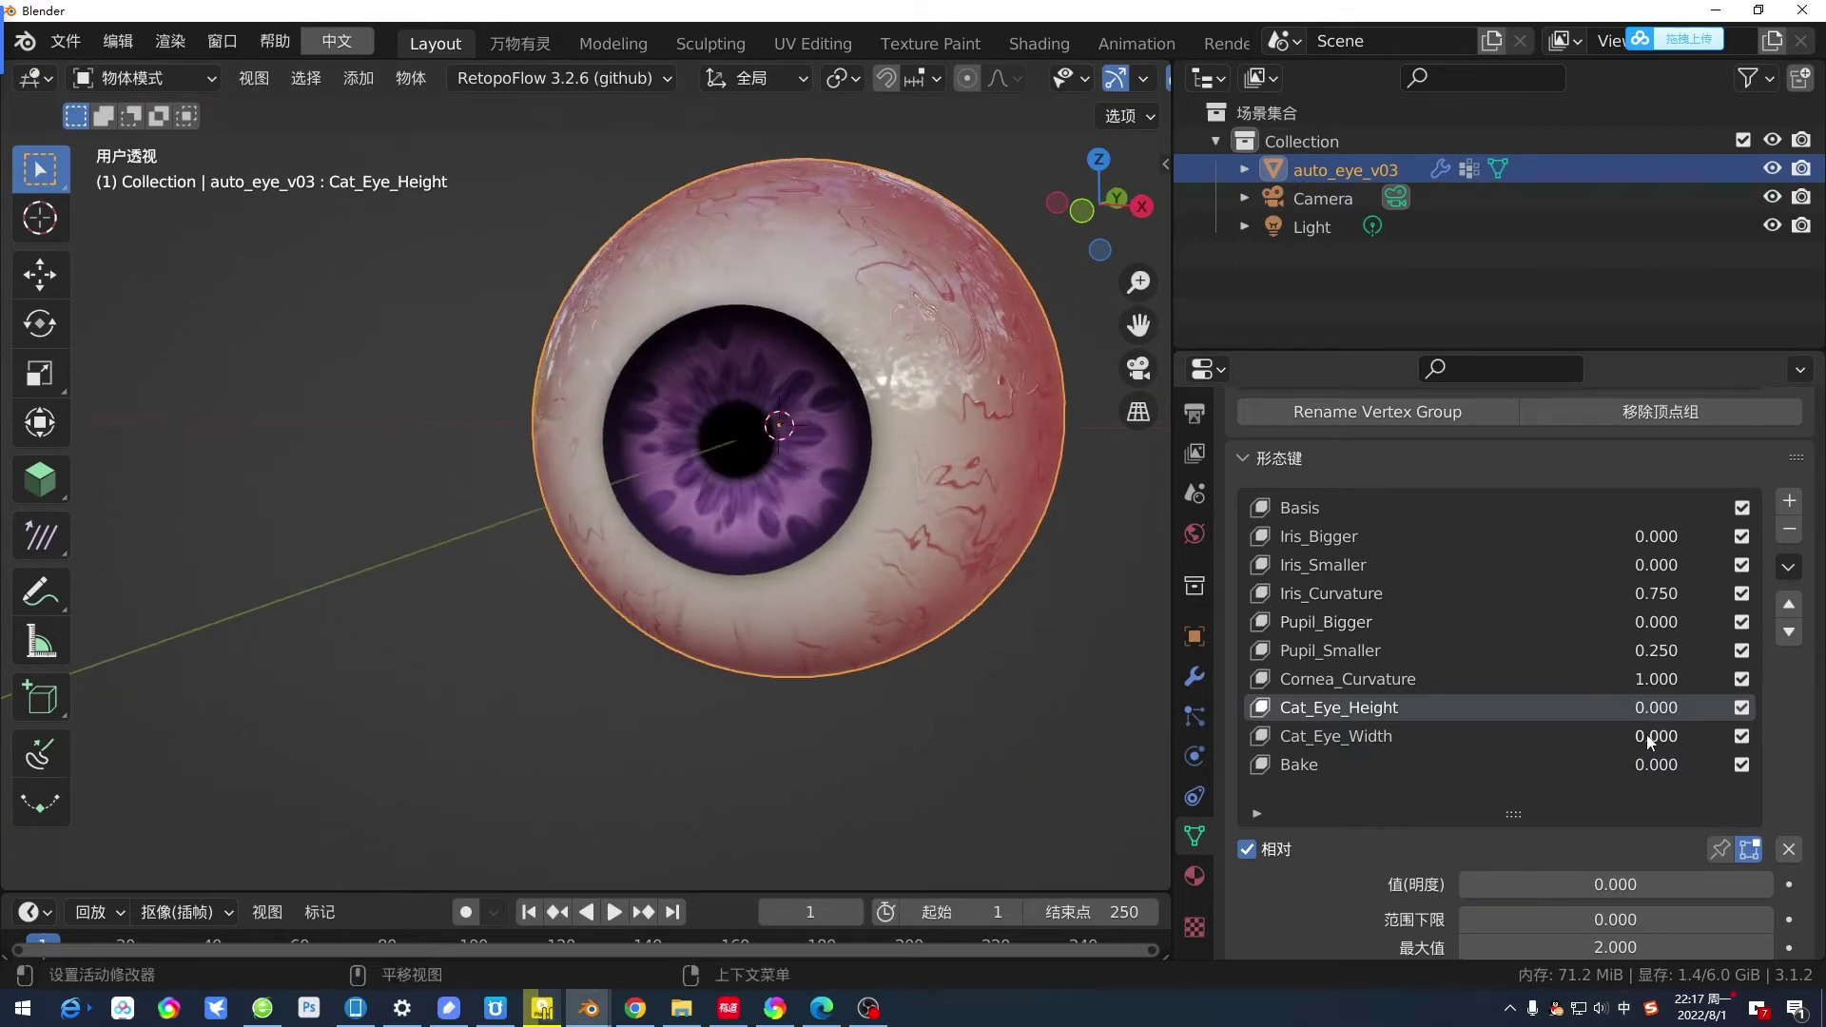
{"action": "mouse_move", "coordinate": [1646, 734]}
{"action": "left_mouse_down"}
{"action": "mouse_move", "coordinate": [1683, 734]}
{"action": "mouse_move", "coordinate": [1506, 729]}
{"action": "left_mouse_up"}
{"action": "scroll", "coordinate": [737, 438], "scroll_direction": "up", "scroll_amount": 3}
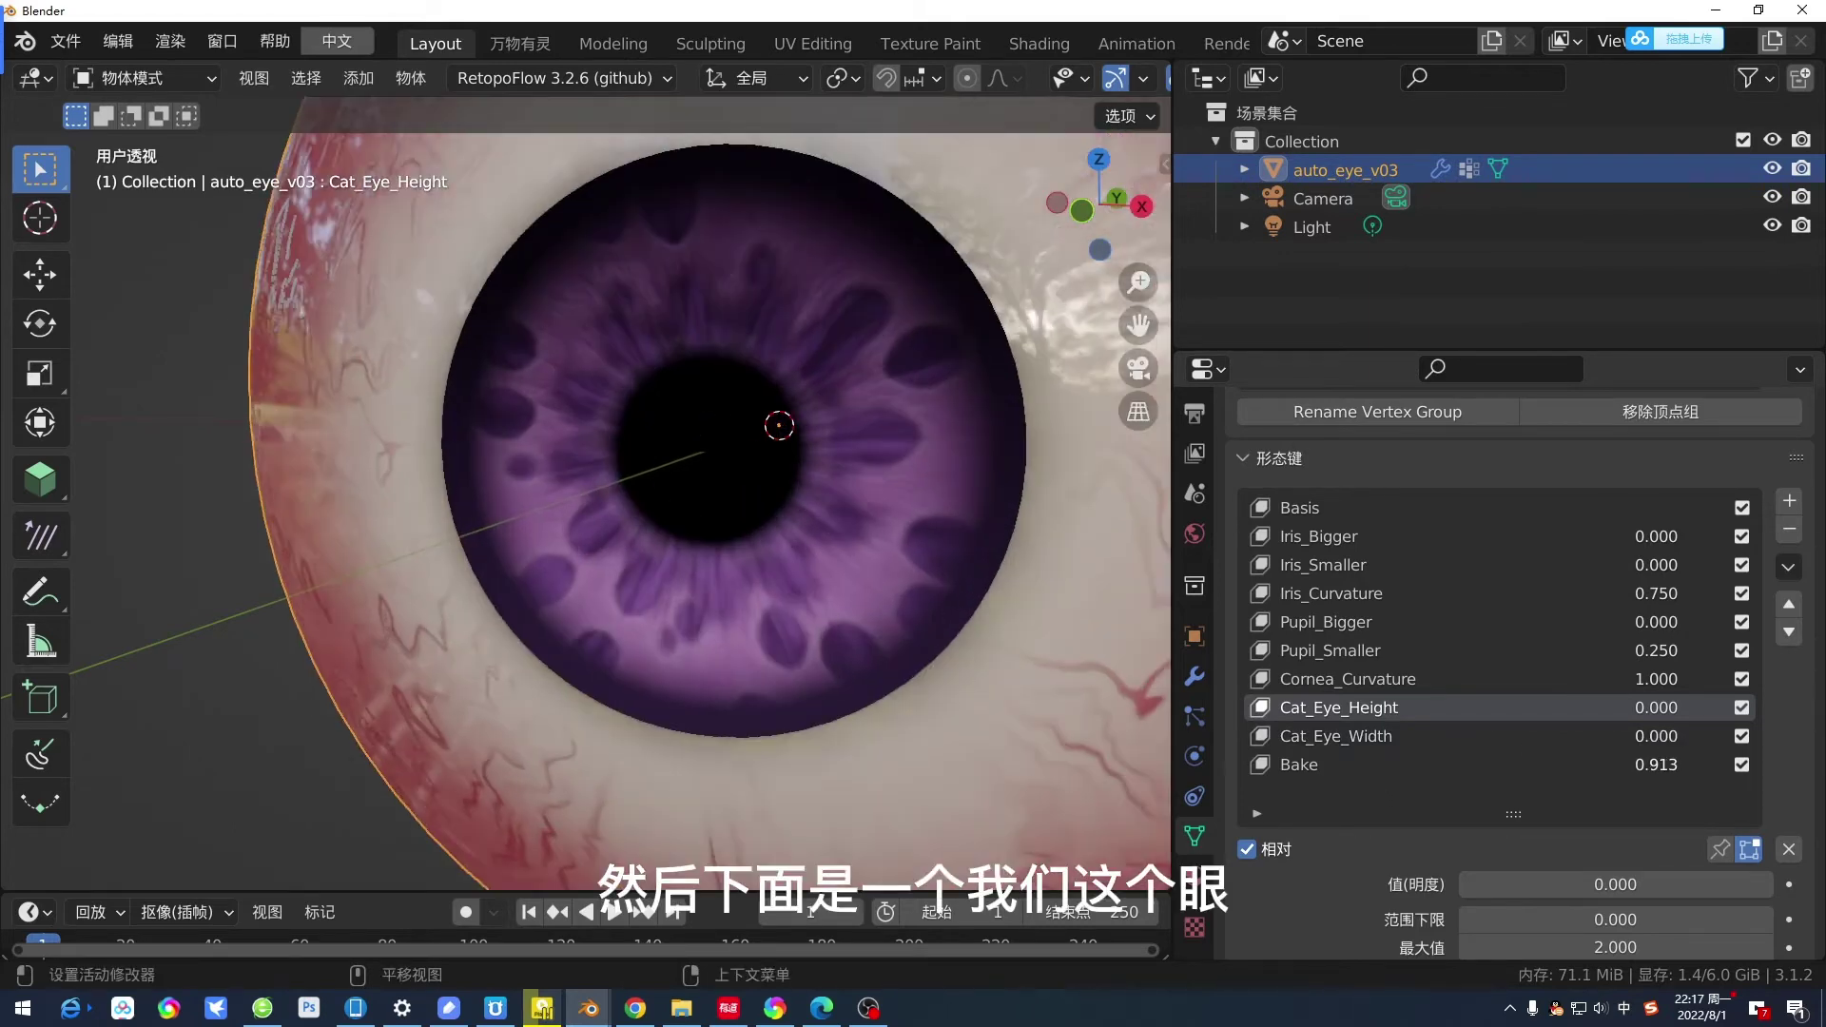
{"action": "scroll", "coordinate": [737, 437], "scroll_direction": "up", "scroll_amount": 2}
{"action": "scroll", "coordinate": [737, 437], "scroll_direction": "down", "scroll_amount": 5}
{"action": "scroll", "coordinate": [647, 545], "scroll_direction": "down", "scroll_amount": 3}
{"action": "middle_click_drag", "start_coordinate": [648, 544], "coordinate": [641, 576]}
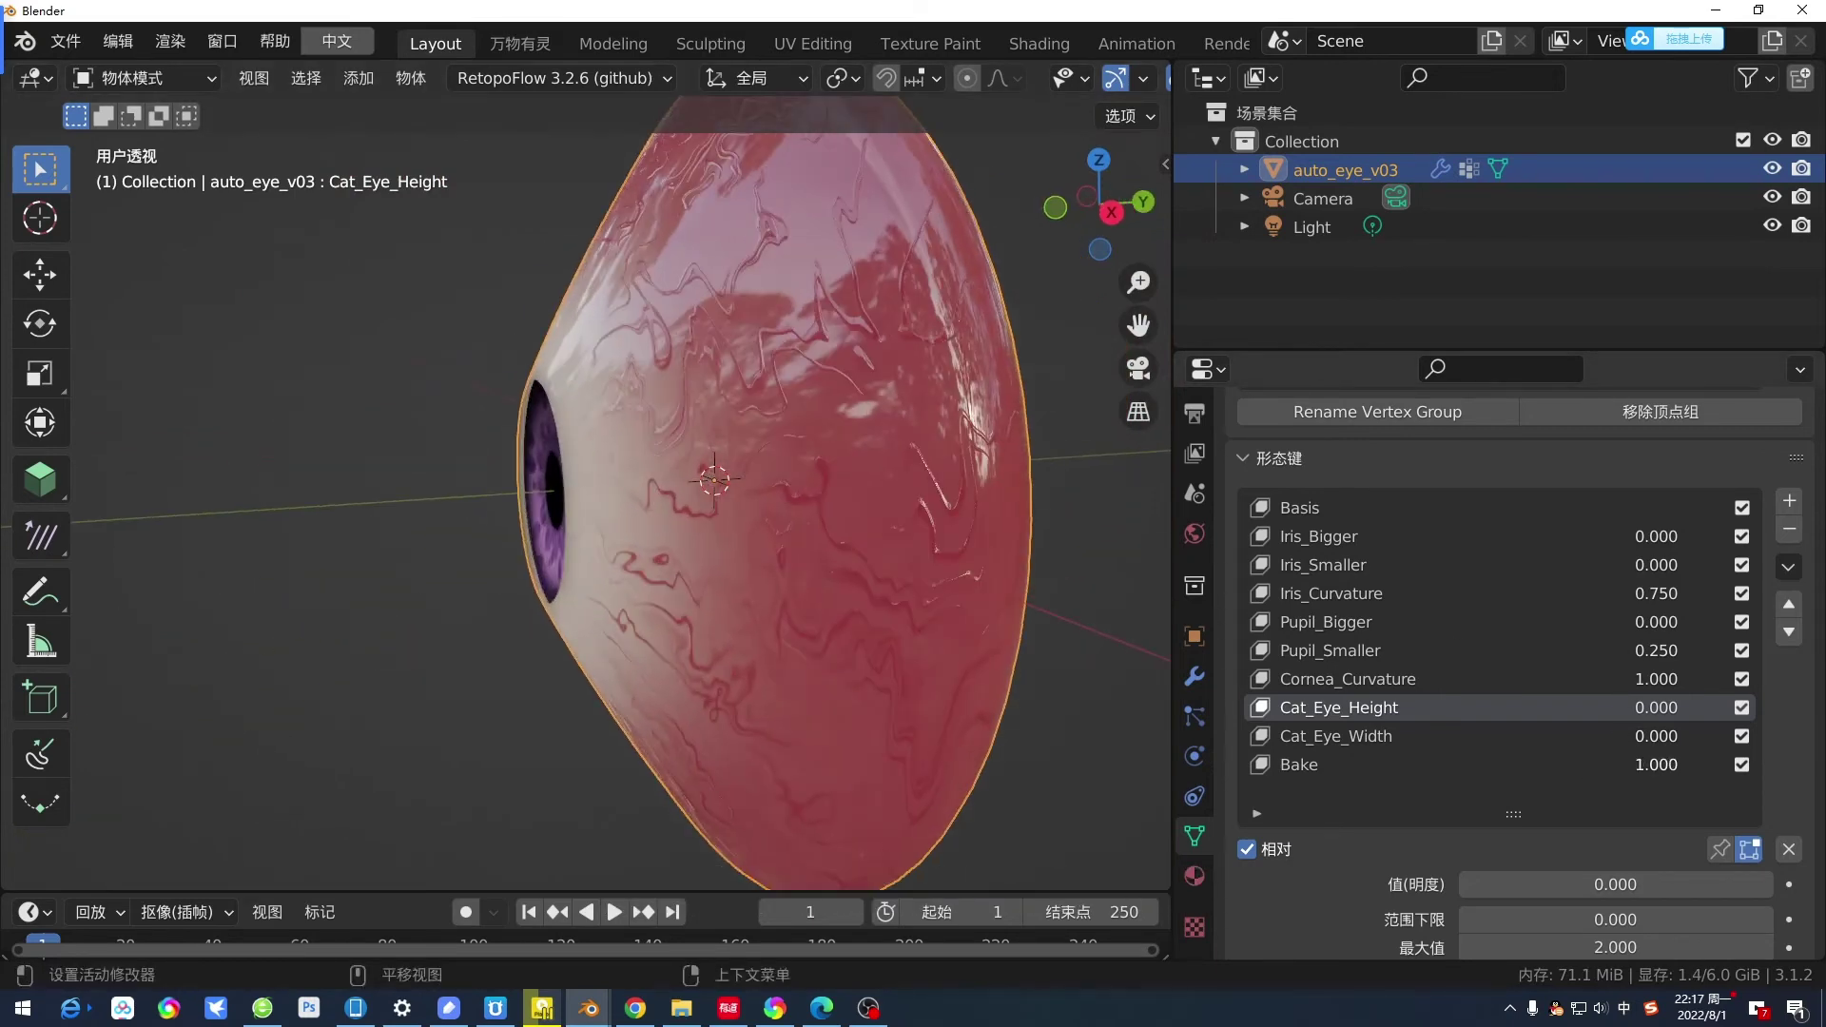
{"action": "mouse_move", "coordinate": [549, 494]}
{"action": "middle_mouse_down"}
{"action": "mouse_move", "coordinate": [312, 480]}
{"action": "mouse_move", "coordinate": [831, 487]}
{"action": "mouse_move", "coordinate": [760, 471]}
{"action": "mouse_move", "coordinate": [668, 475]}
{"action": "mouse_move", "coordinate": [1046, 551]}
{"action": "middle_mouse_up"}
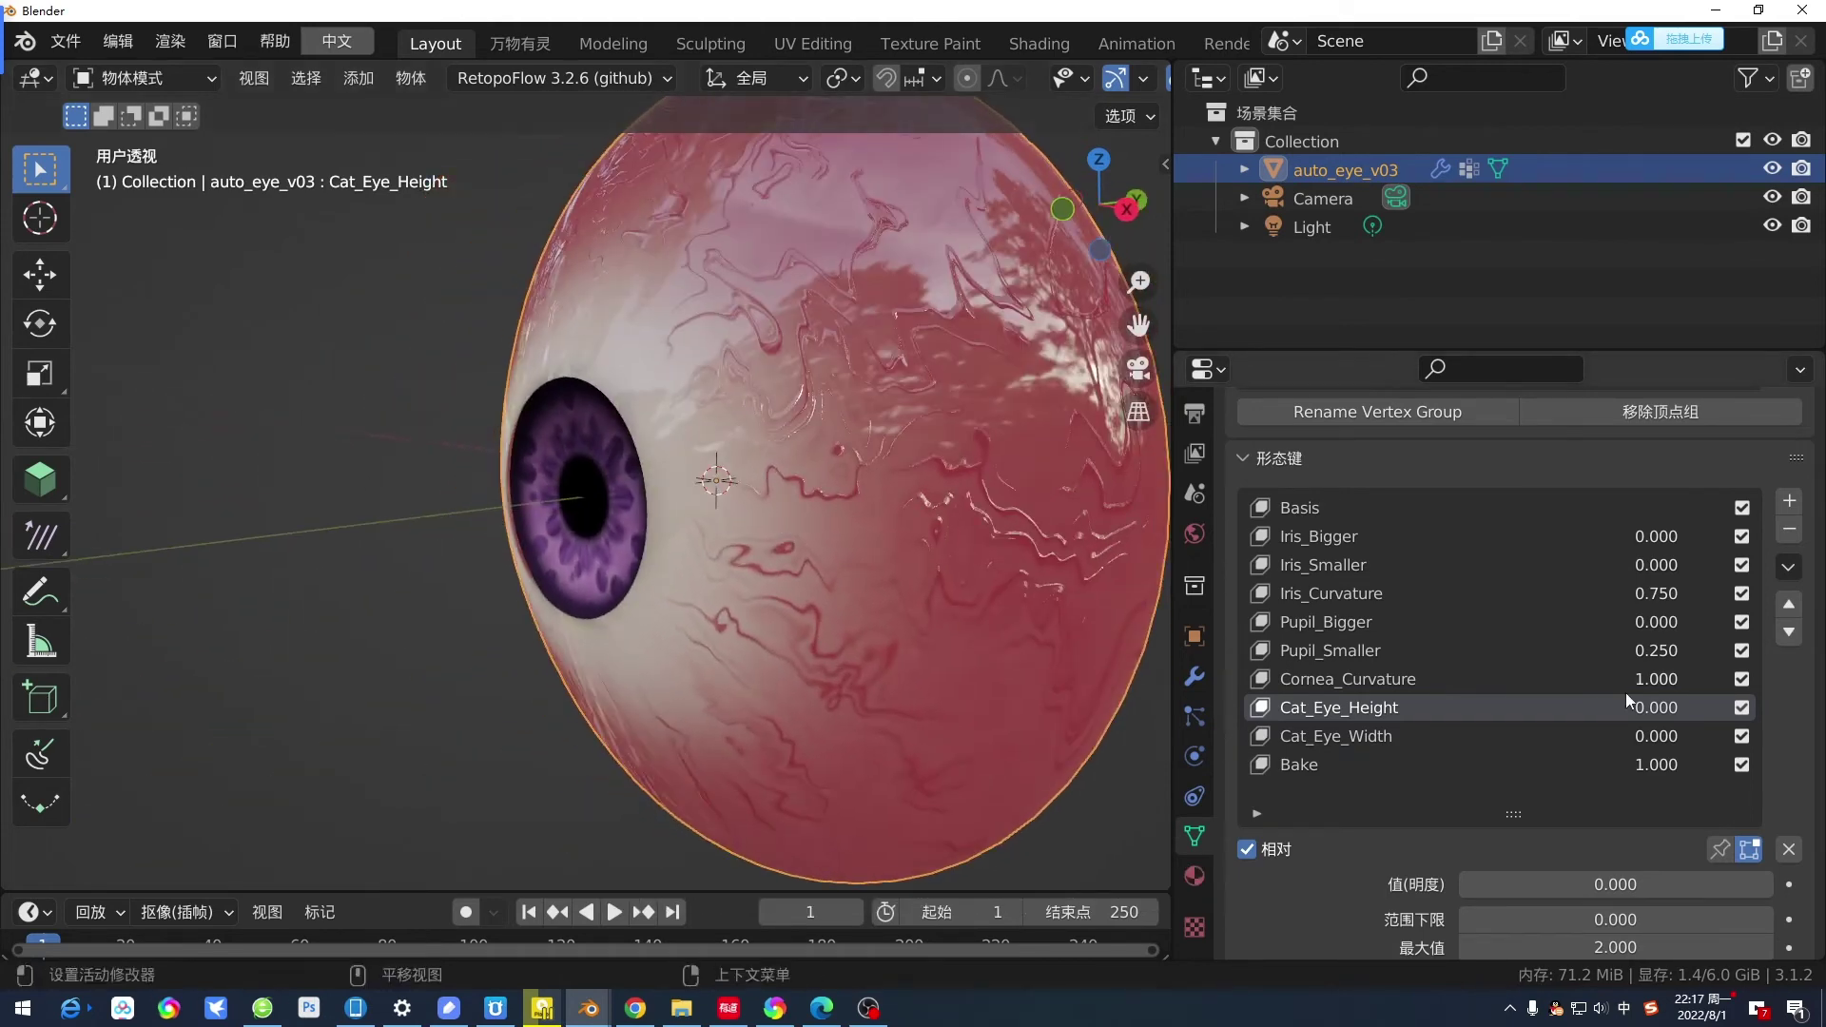
{"action": "left_click_drag", "start_coordinate": [1662, 763], "coordinate": [1504, 757]}
{"action": "scroll", "coordinate": [1505, 750], "scroll_direction": "down", "scroll_amount": 4}
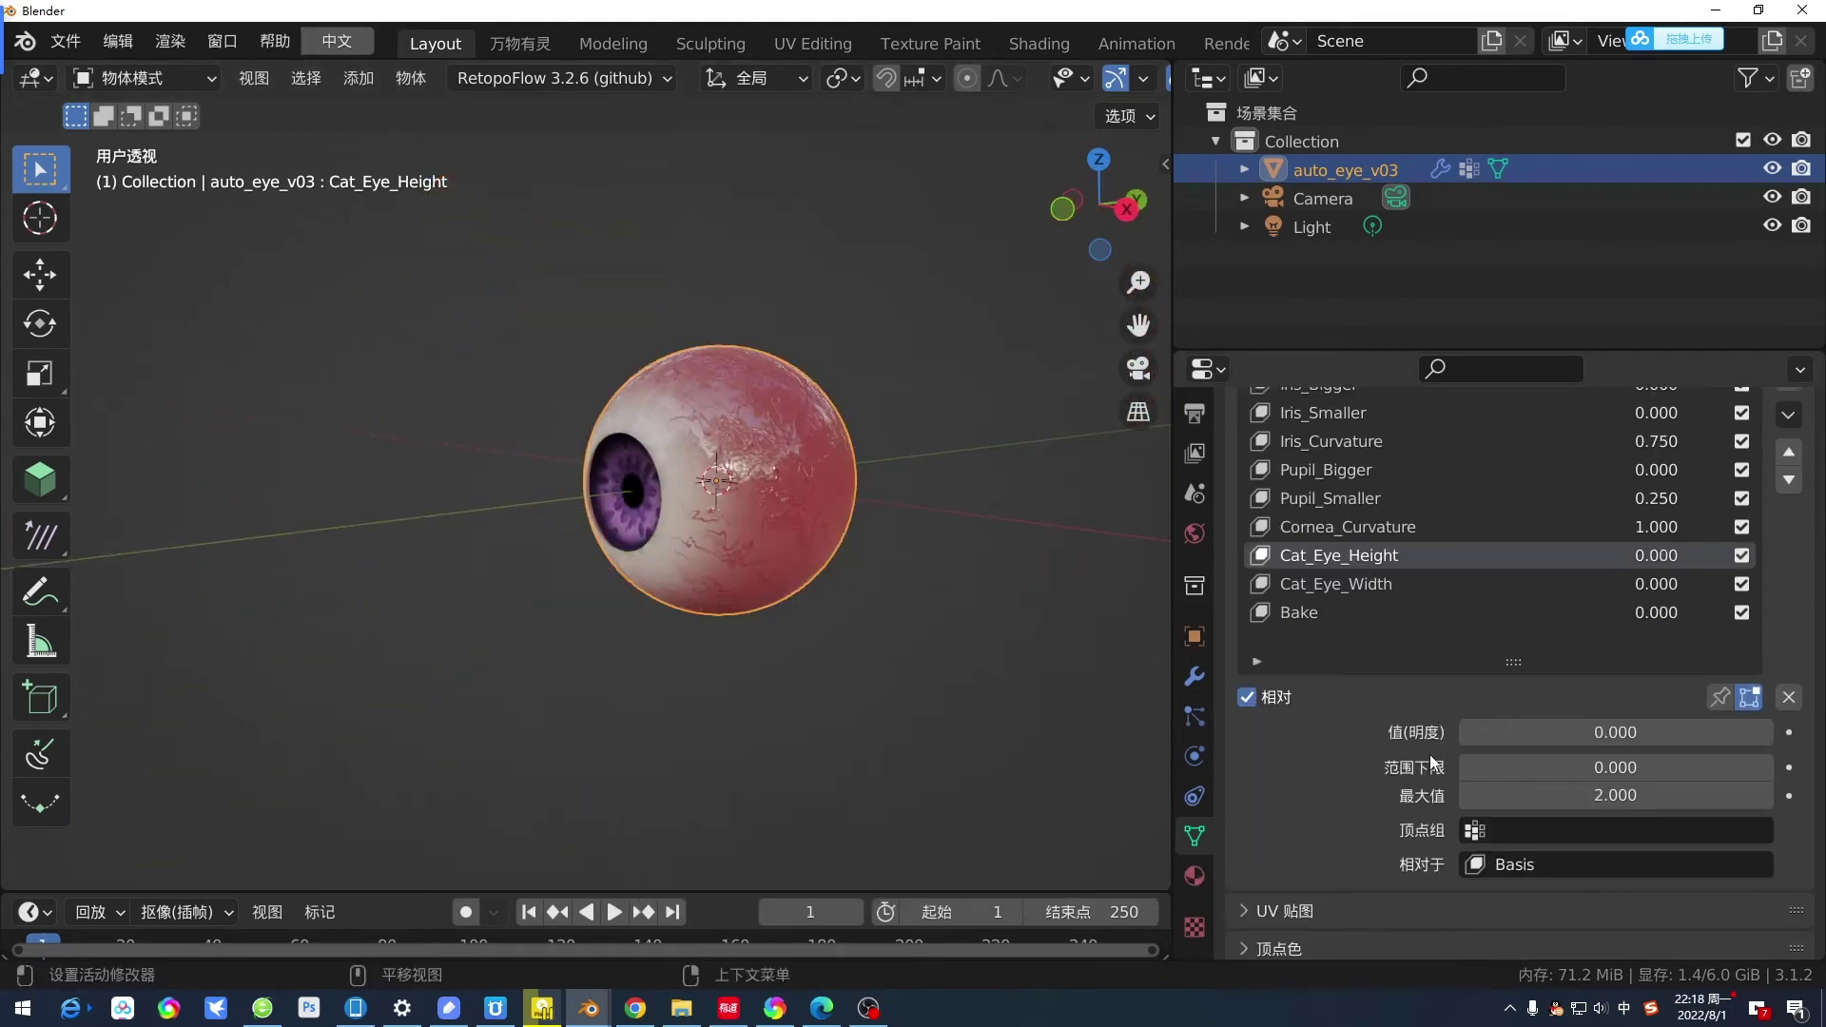
{"action": "scroll", "coordinate": [1427, 808], "scroll_direction": "down", "scroll_amount": 1}
Show the eye's material settings and zoom in on the iris.
{"action": "left_click", "coordinate": [1192, 880]}
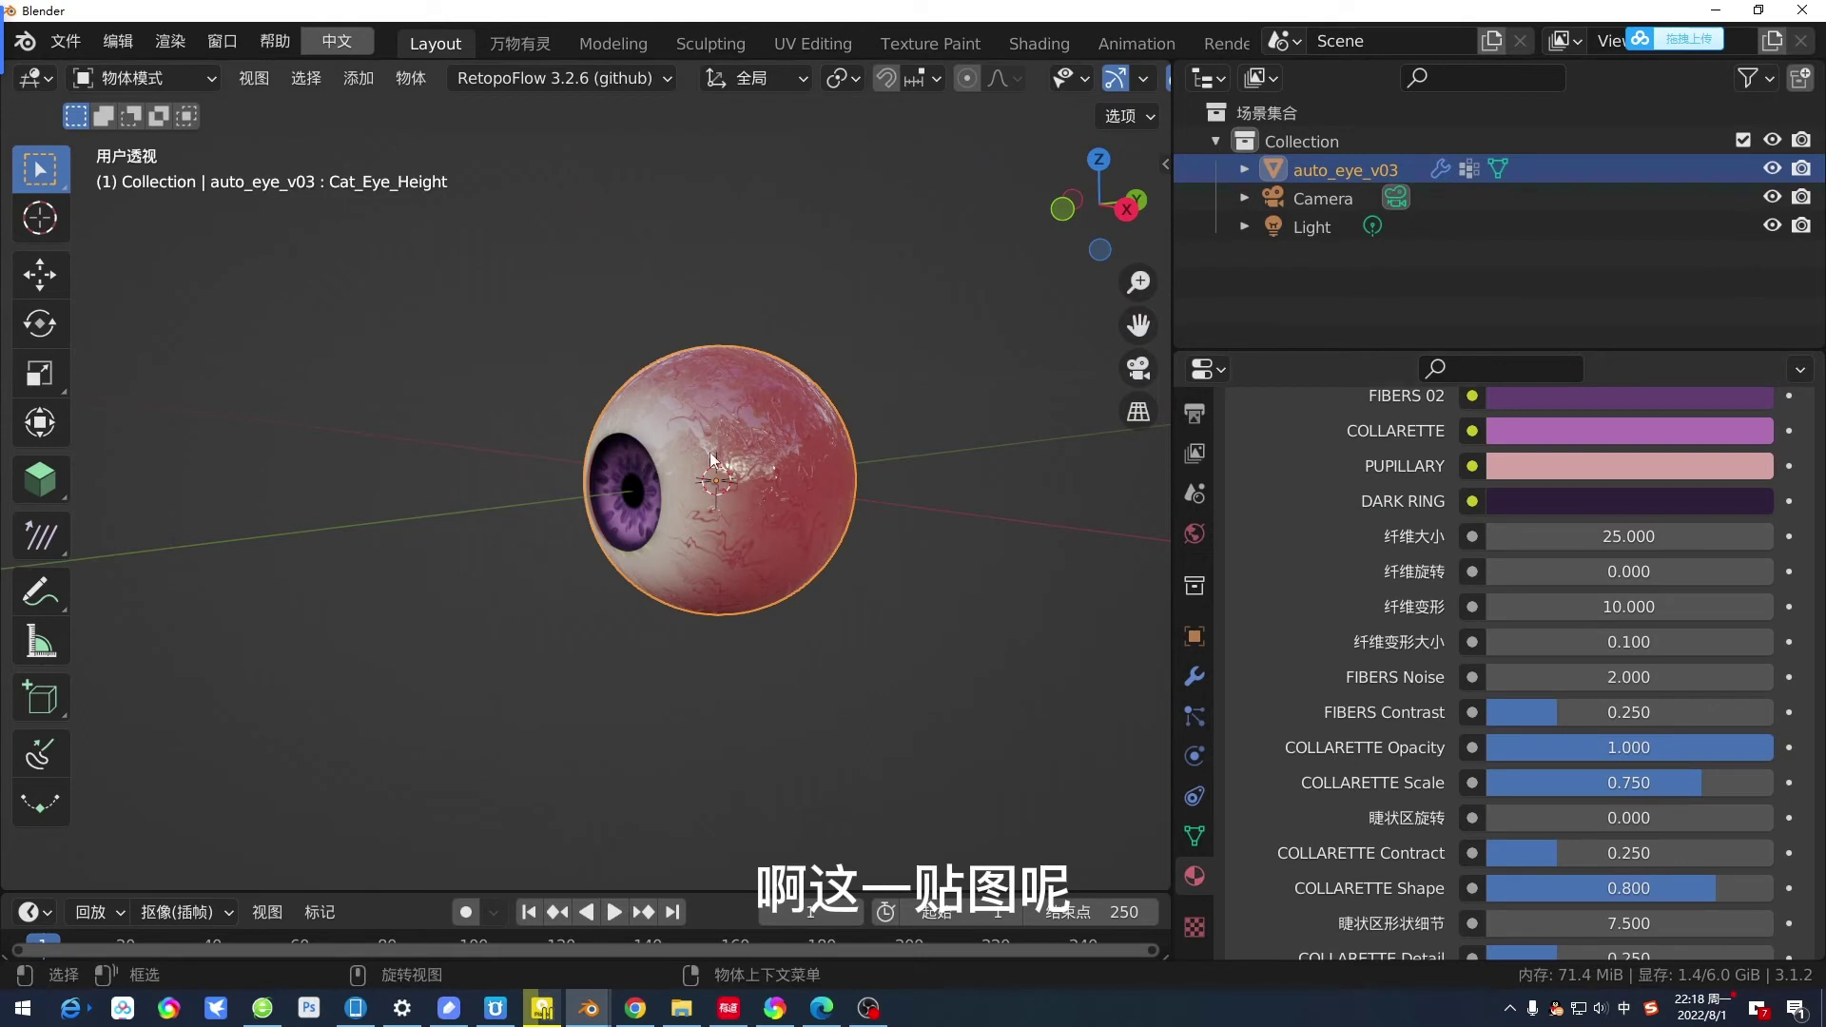
{"action": "mouse_move", "coordinate": [712, 460]}
{"action": "middle_mouse_down"}
{"action": "mouse_move", "coordinate": [812, 470]}
{"action": "mouse_move", "coordinate": [881, 434]}
{"action": "mouse_move", "coordinate": [700, 460]}
{"action": "middle_mouse_up"}
{"action": "scroll", "coordinate": [802, 456], "scroll_direction": "up", "scroll_amount": 2}
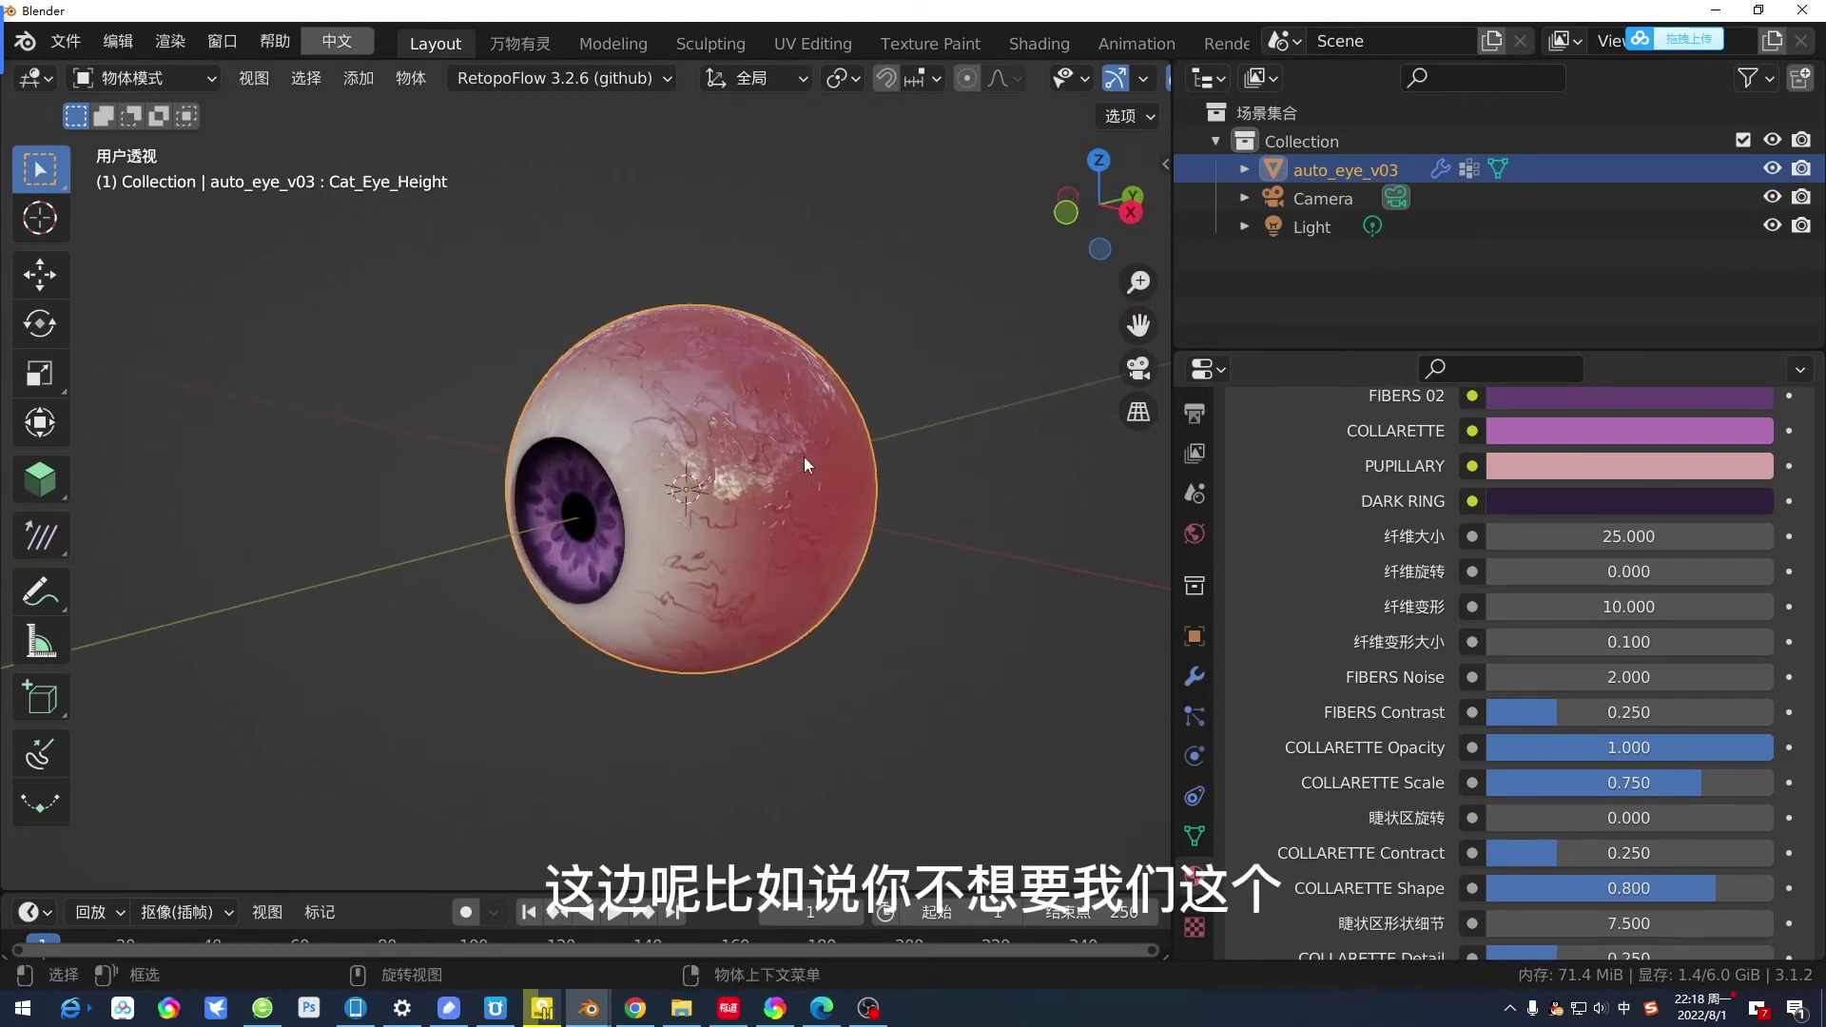
{"action": "scroll", "coordinate": [711, 471], "scroll_direction": "up", "scroll_amount": 5}
{"action": "scroll", "coordinate": [772, 533], "scroll_direction": "down", "scroll_amount": 3}
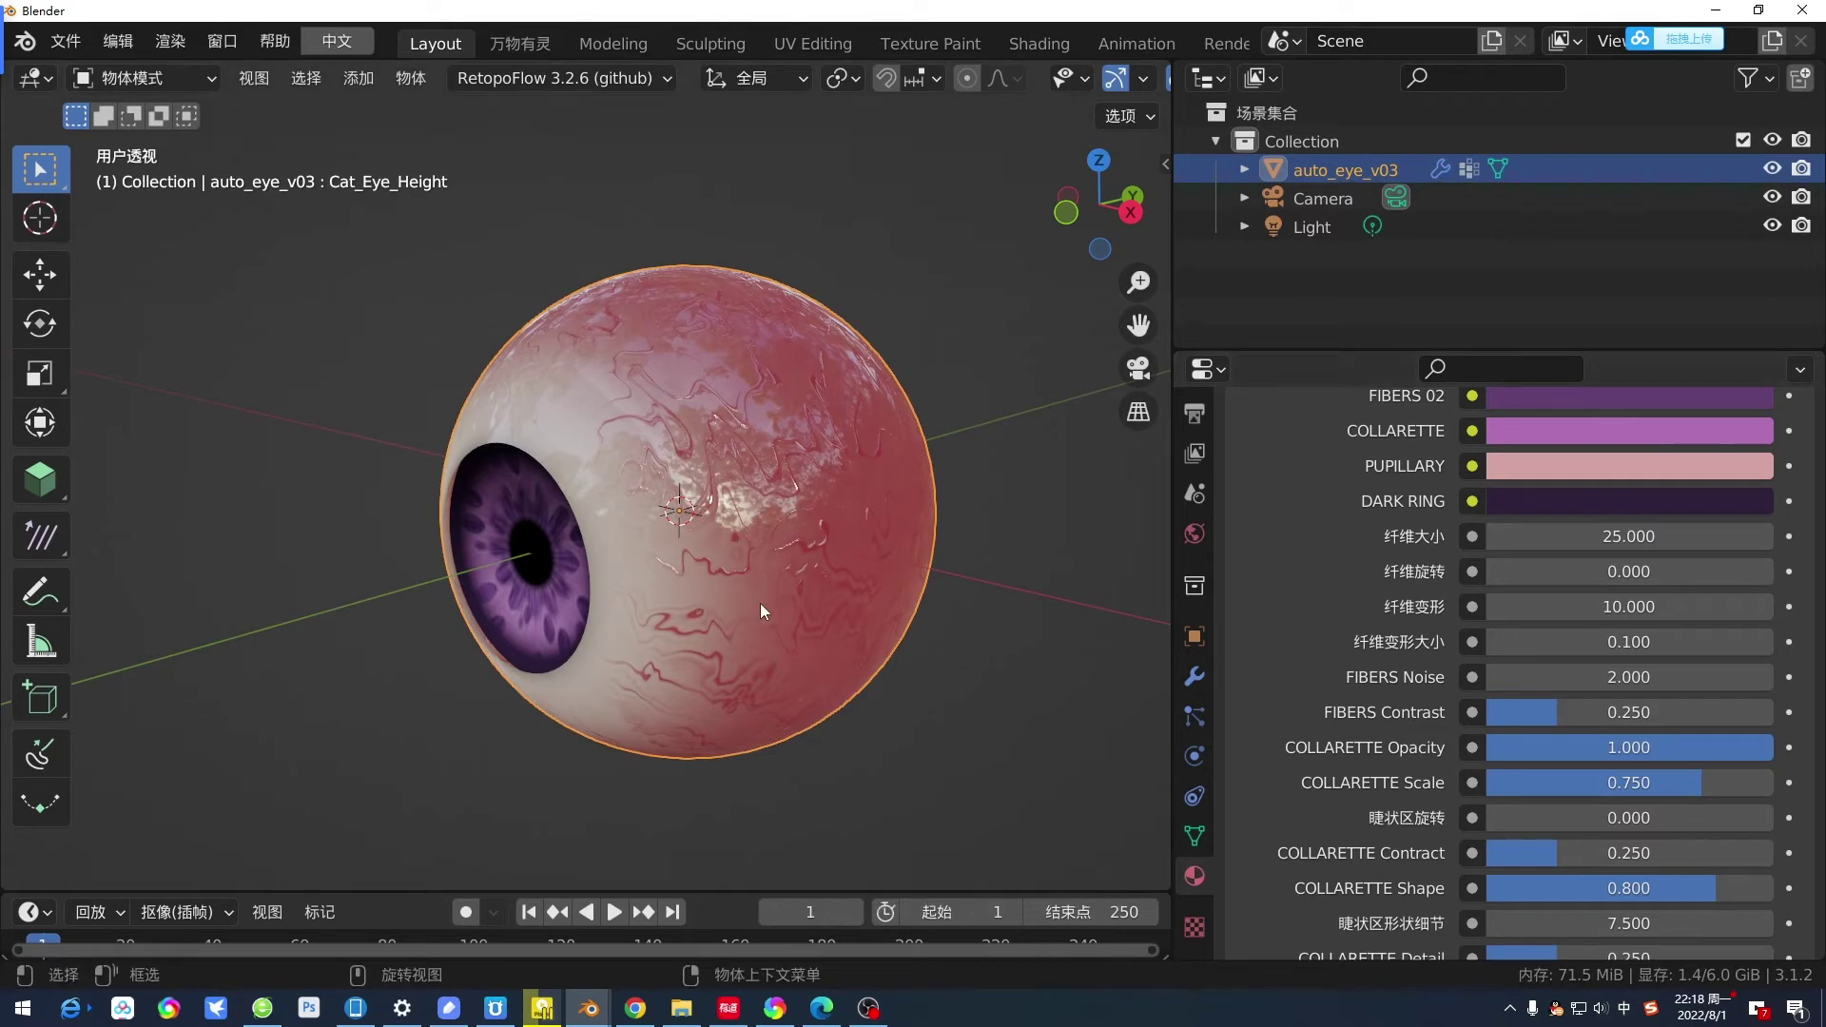
Inspect the eye closely, then select the Auto Eye - CORNEA/SCLERA material slot.
{"action": "scroll", "coordinate": [755, 597], "scroll_direction": "up", "scroll_amount": 2}
{"action": "scroll", "coordinate": [674, 564], "scroll_direction": "up", "scroll_amount": 3}
{"action": "scroll", "coordinate": [673, 565], "scroll_direction": "down", "scroll_amount": 5}
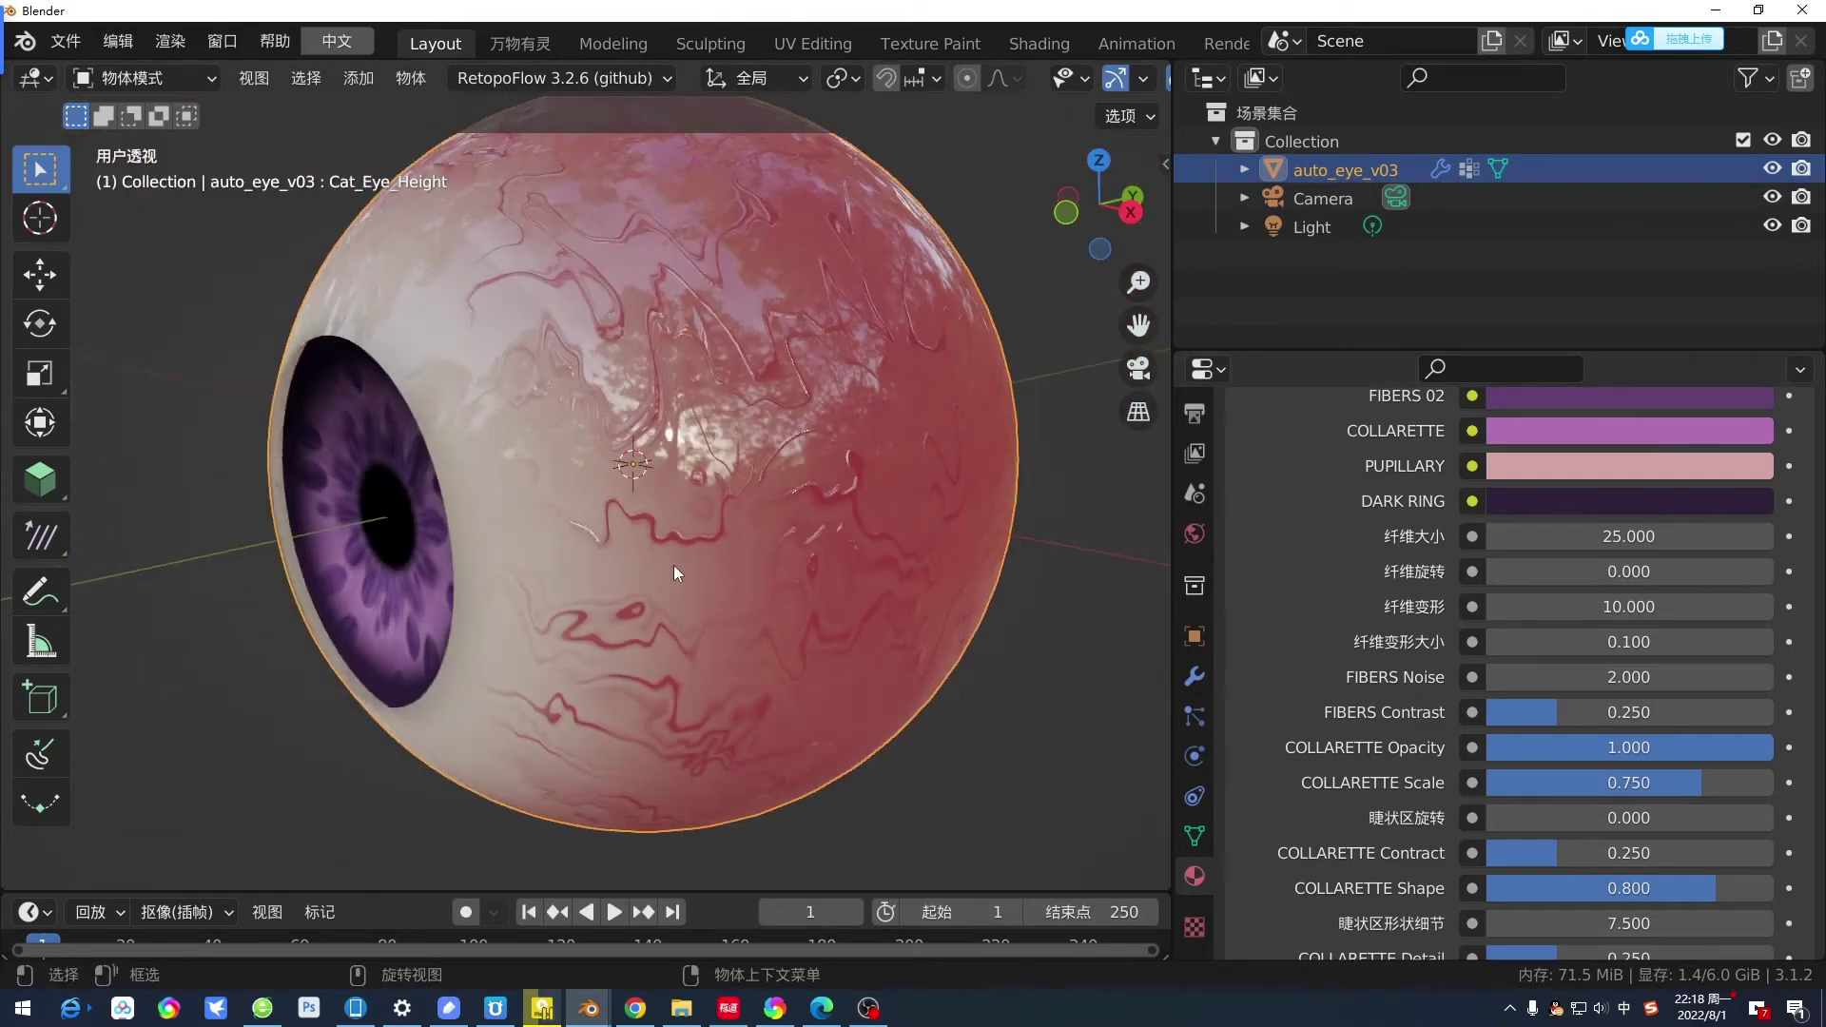
{"action": "scroll", "coordinate": [1384, 671], "scroll_direction": "up", "scroll_amount": 2}
{"action": "scroll", "coordinate": [1384, 671], "scroll_direction": "up", "scroll_amount": 5}
{"action": "scroll", "coordinate": [1385, 681], "scroll_direction": "up", "scroll_amount": 5}
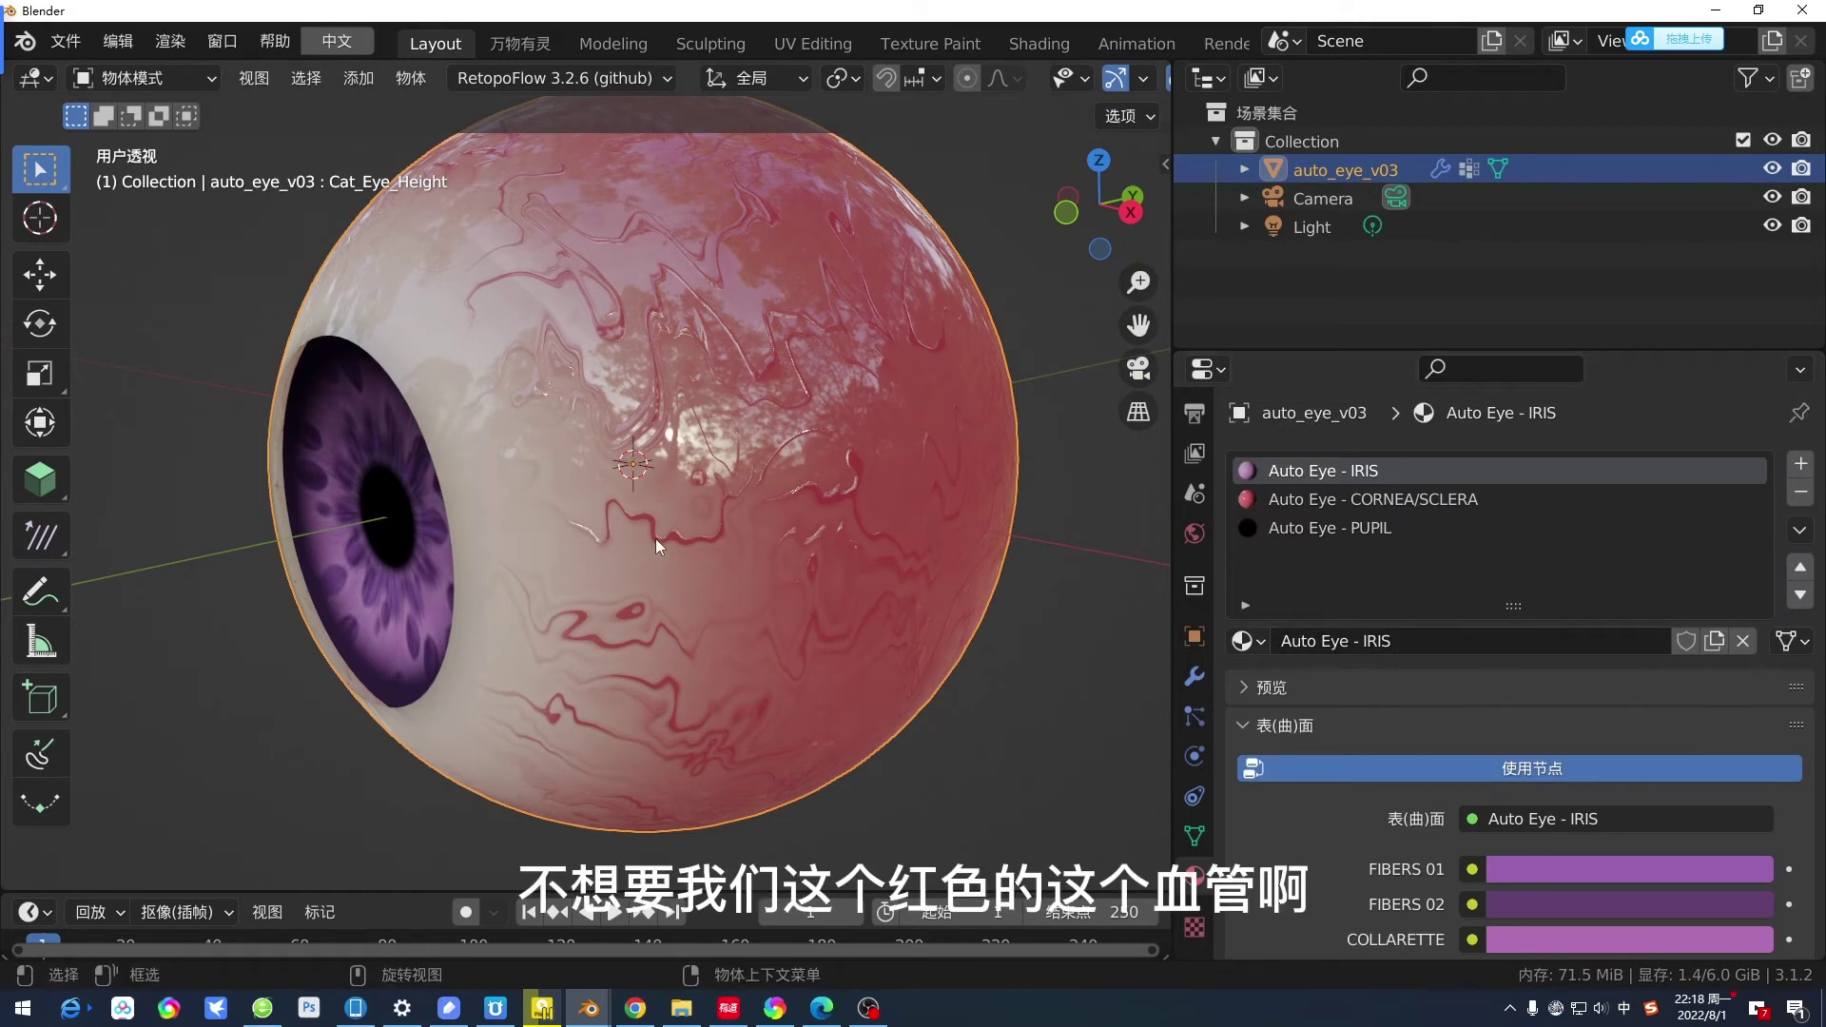
{"action": "middle_click_drag", "start_coordinate": [656, 542], "coordinate": [774, 540]}
{"action": "scroll", "coordinate": [1328, 846], "scroll_direction": "down", "scroll_amount": 2}
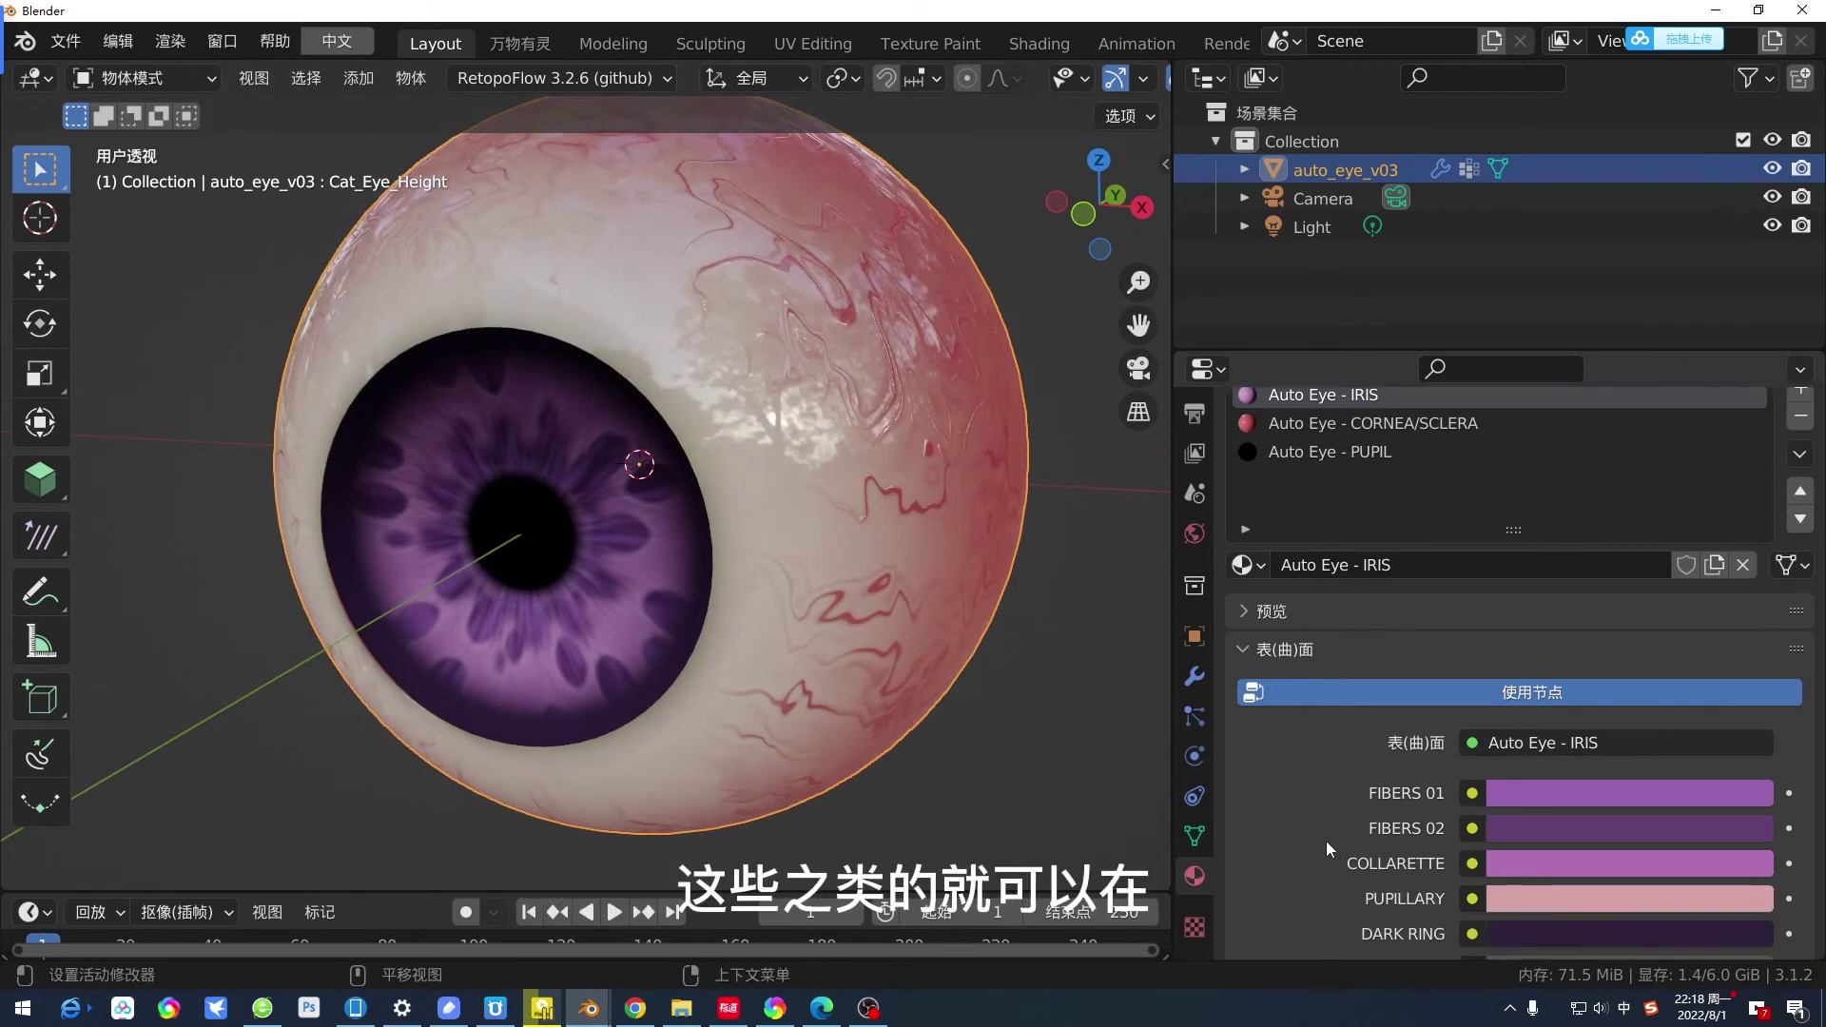
{"action": "left_click", "coordinate": [1407, 424]}
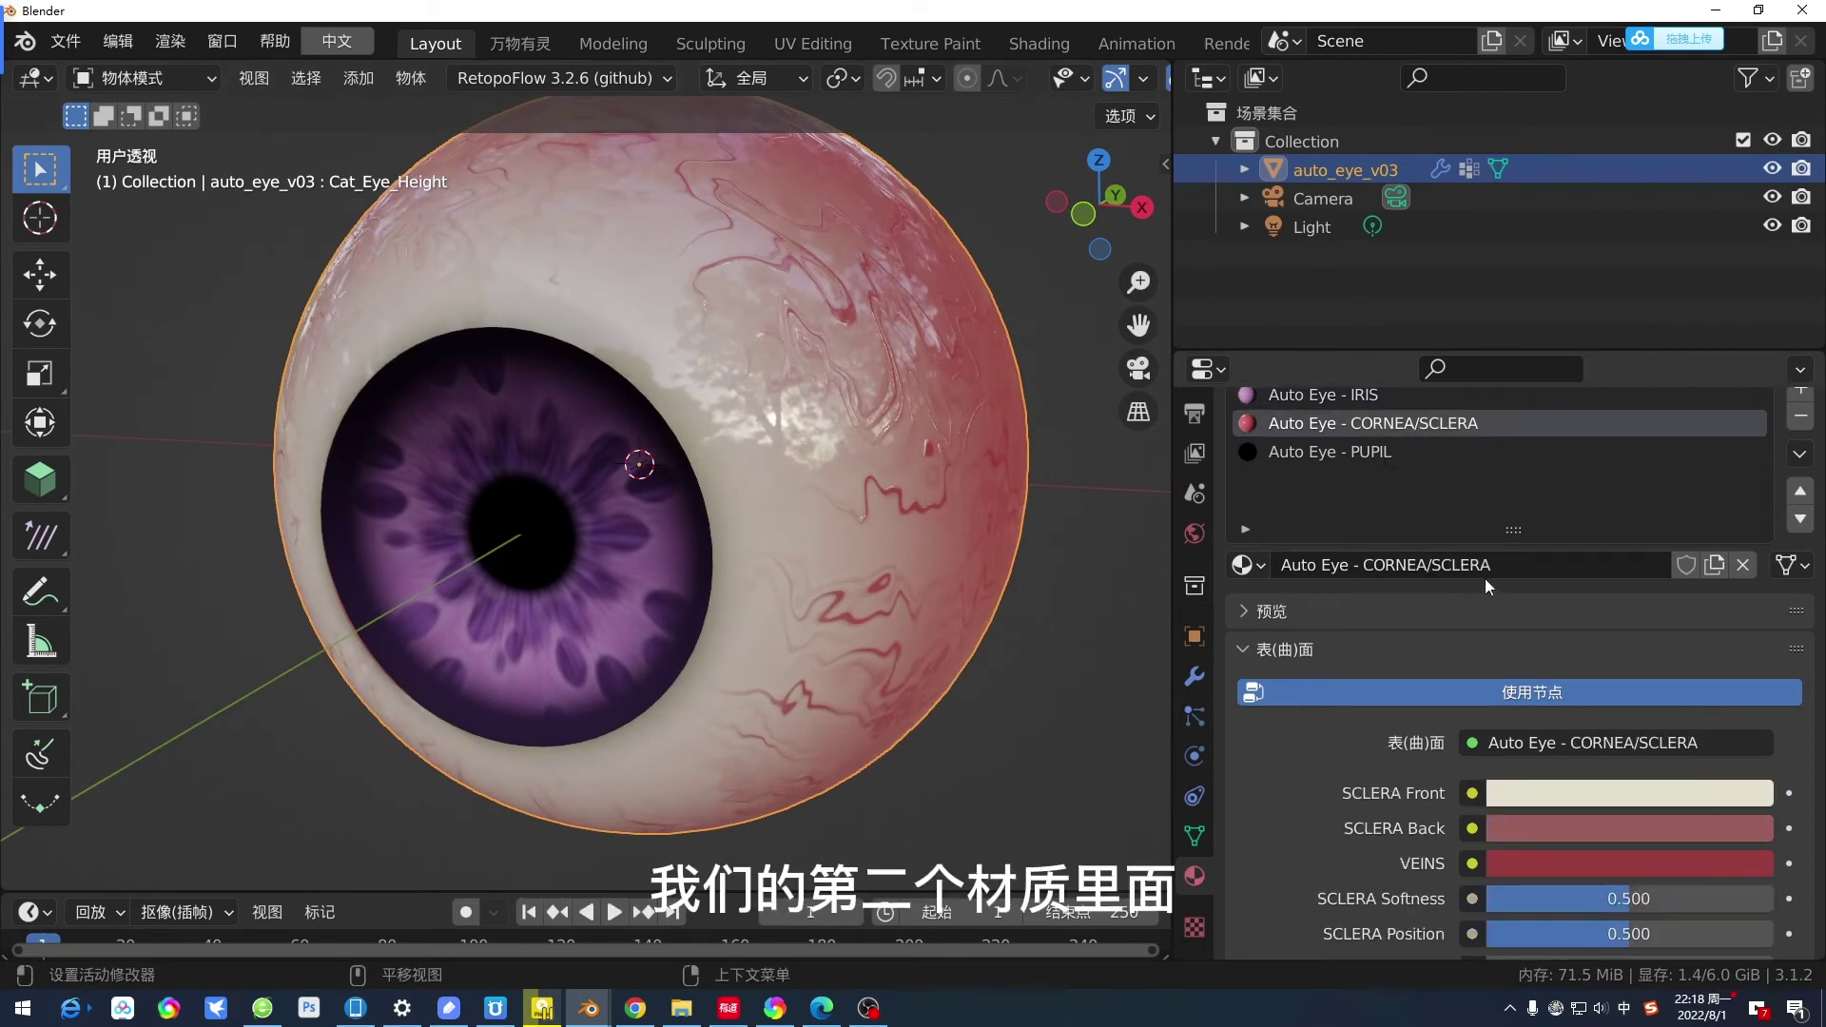
Set the SCLERA Back colour to almost white.
{"action": "scroll", "coordinate": [1485, 578], "scroll_direction": "up", "scroll_amount": 1}
{"action": "left_click", "coordinate": [1605, 865]}
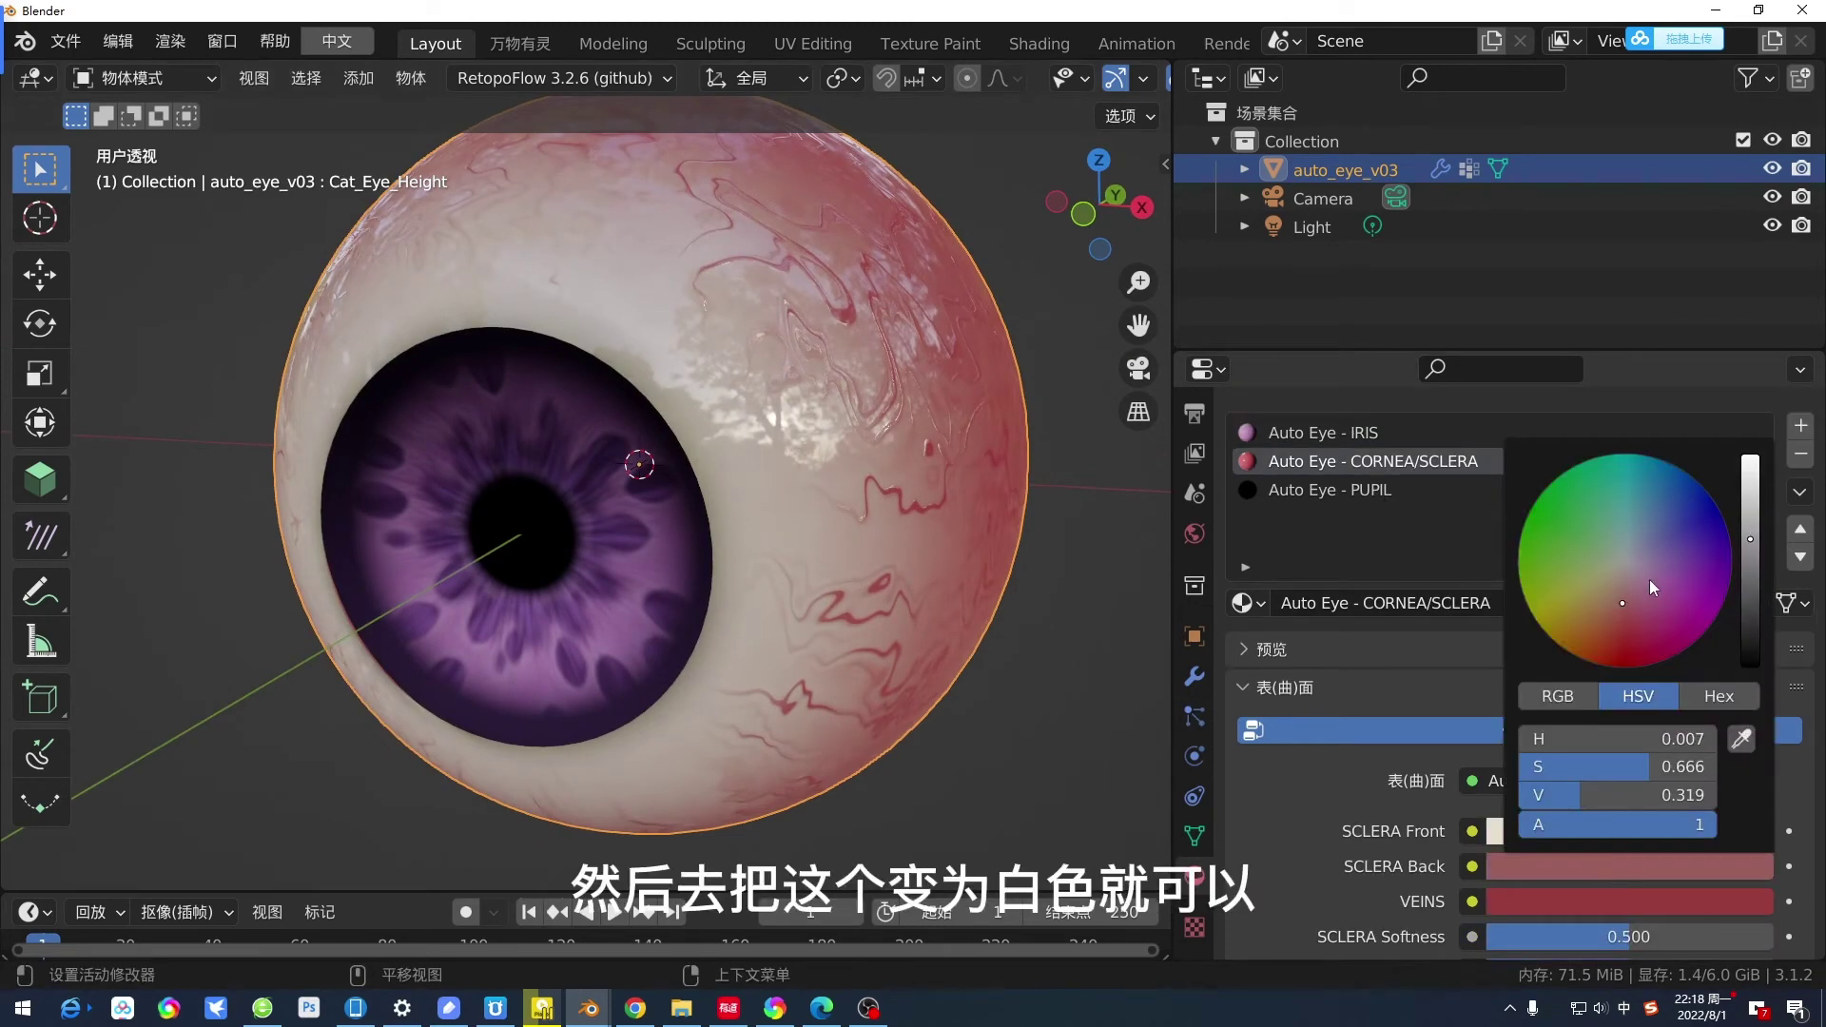
{"action": "left_click_drag", "start_coordinate": [1745, 518], "coordinate": [1750, 459]}
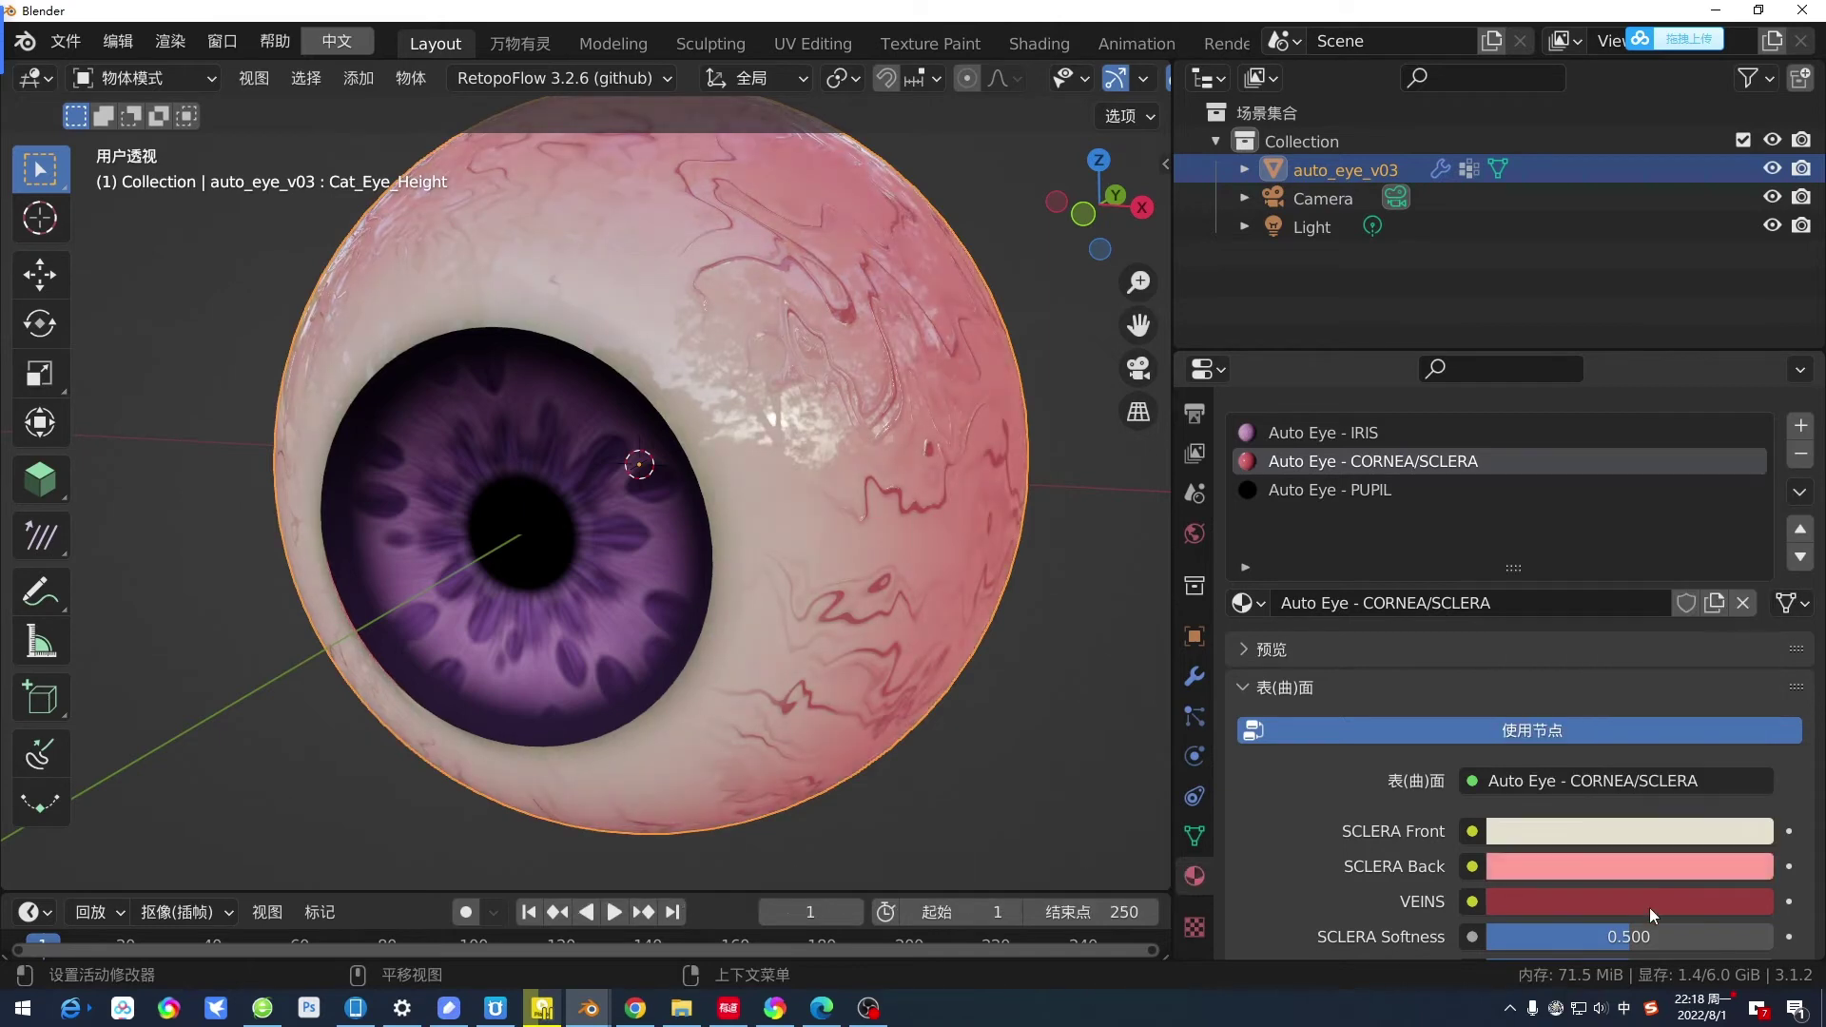
{"action": "left_click", "coordinate": [1675, 864]}
{"action": "left_click_drag", "start_coordinate": [1616, 606], "coordinate": [1626, 561]}
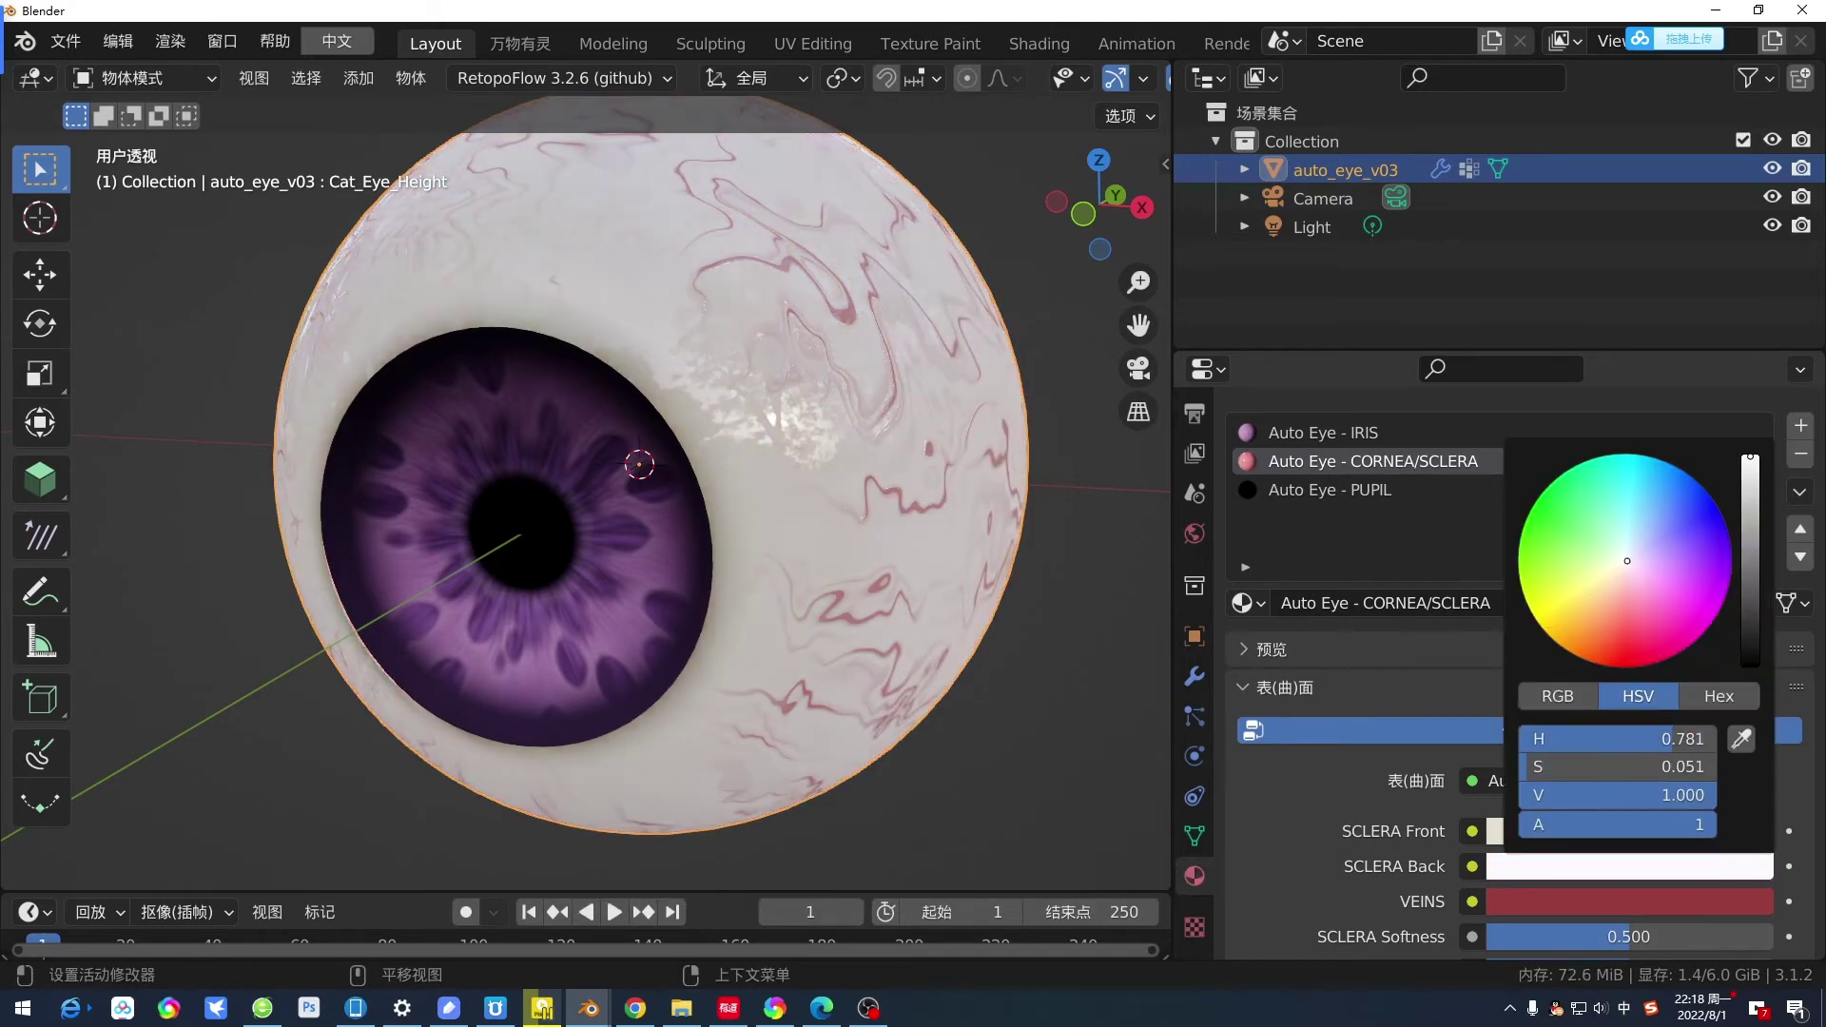
Make the VEINS colour near-white so the red veins disappear, then check the eyeball.
{"action": "left_click", "coordinate": [1653, 898]}
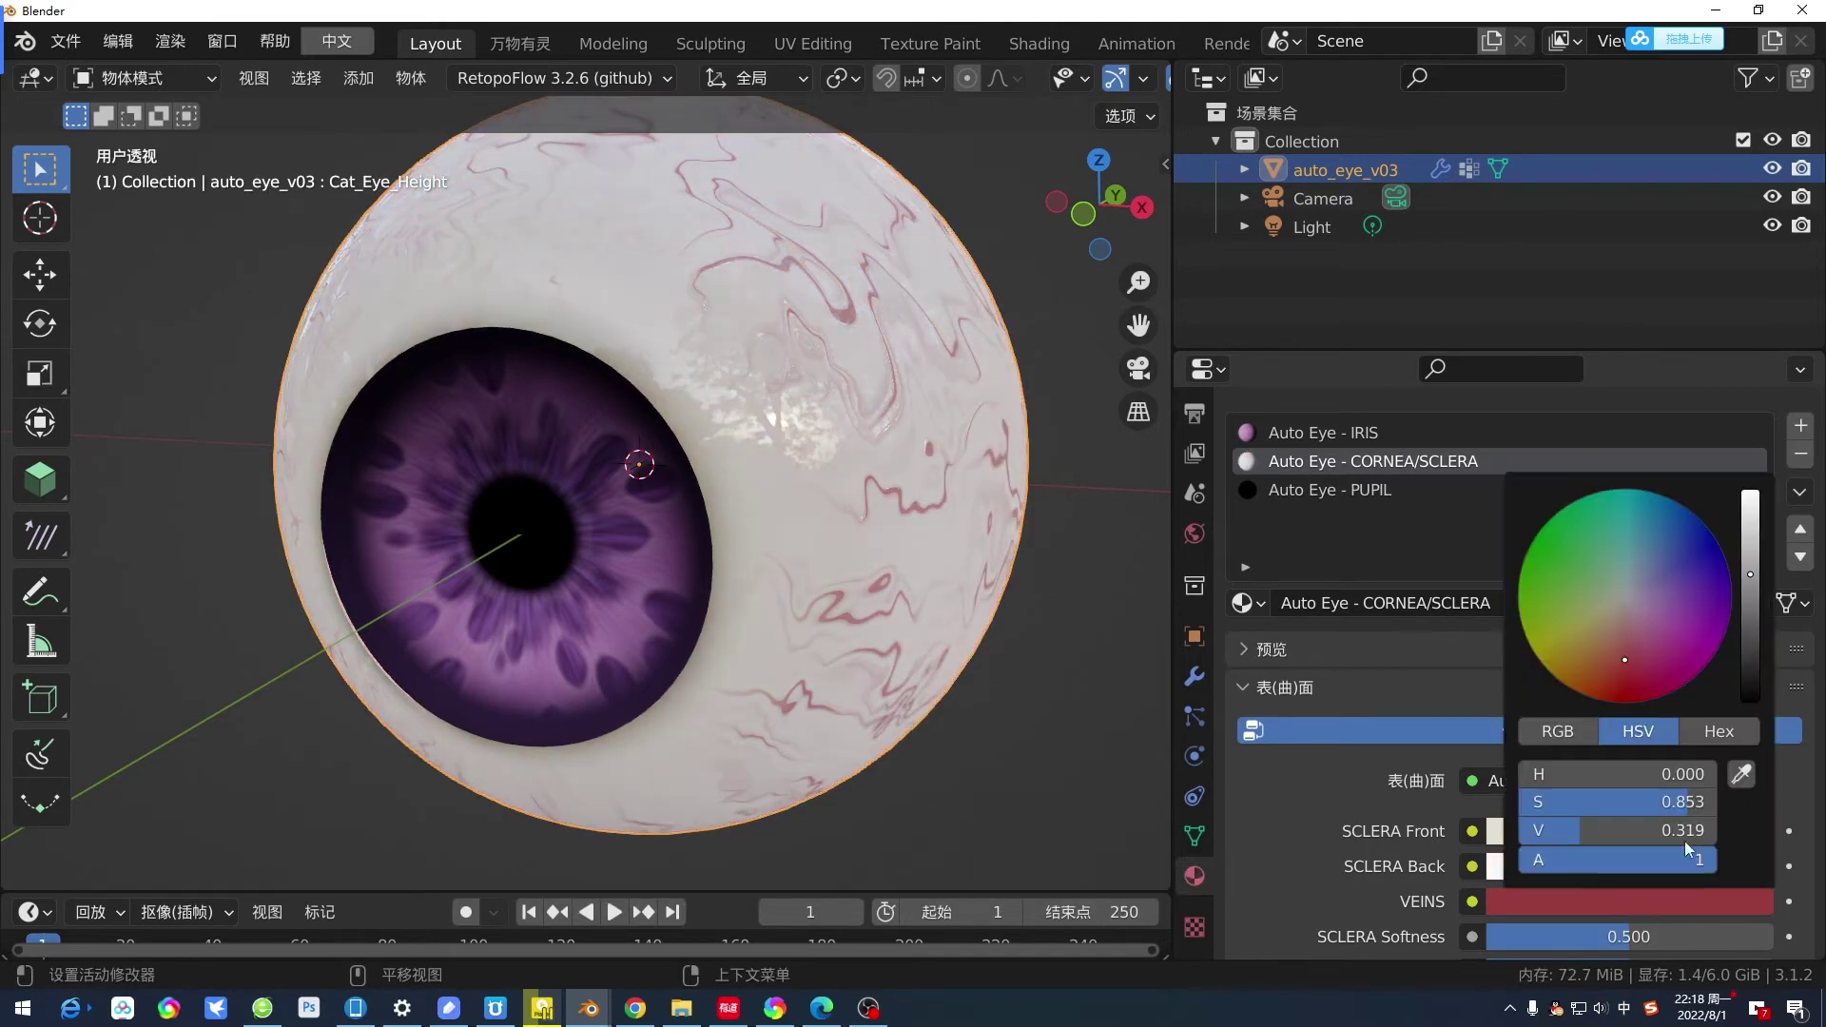
{"action": "left_click_drag", "start_coordinate": [1749, 570], "coordinate": [1749, 491]}
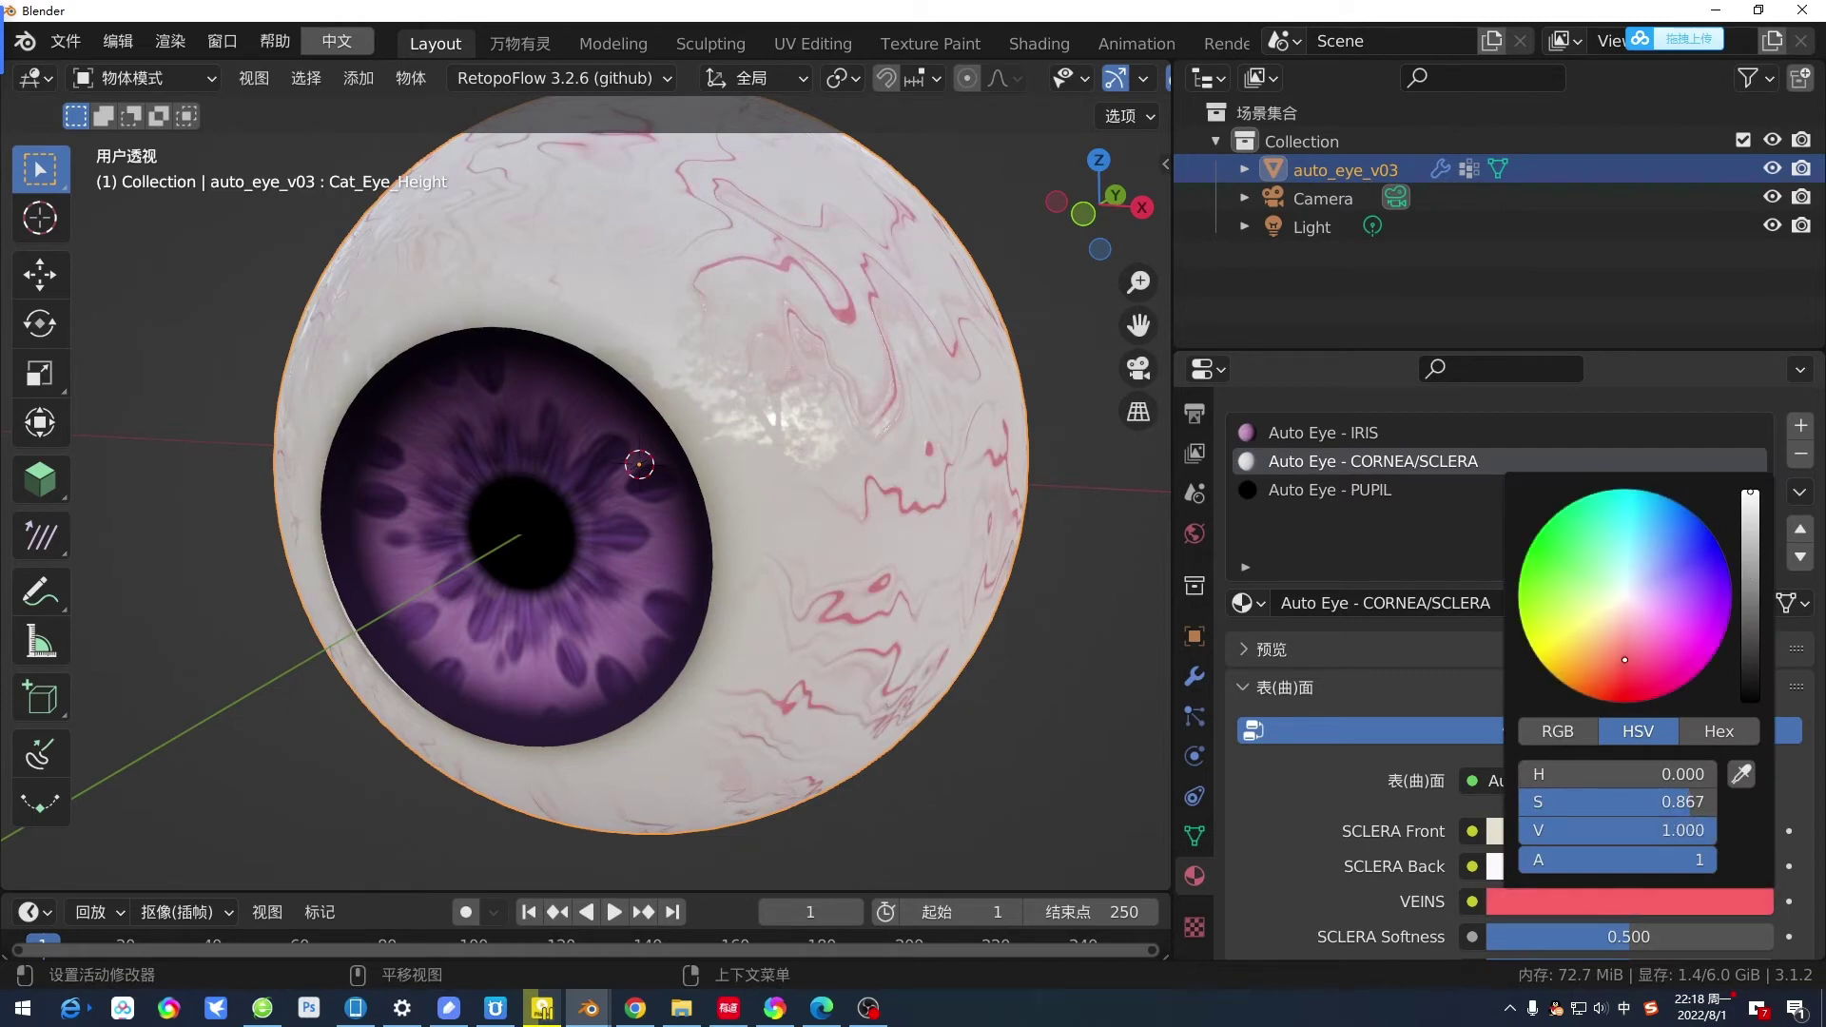
{"action": "left_click_drag", "start_coordinate": [1630, 664], "coordinate": [1628, 599]}
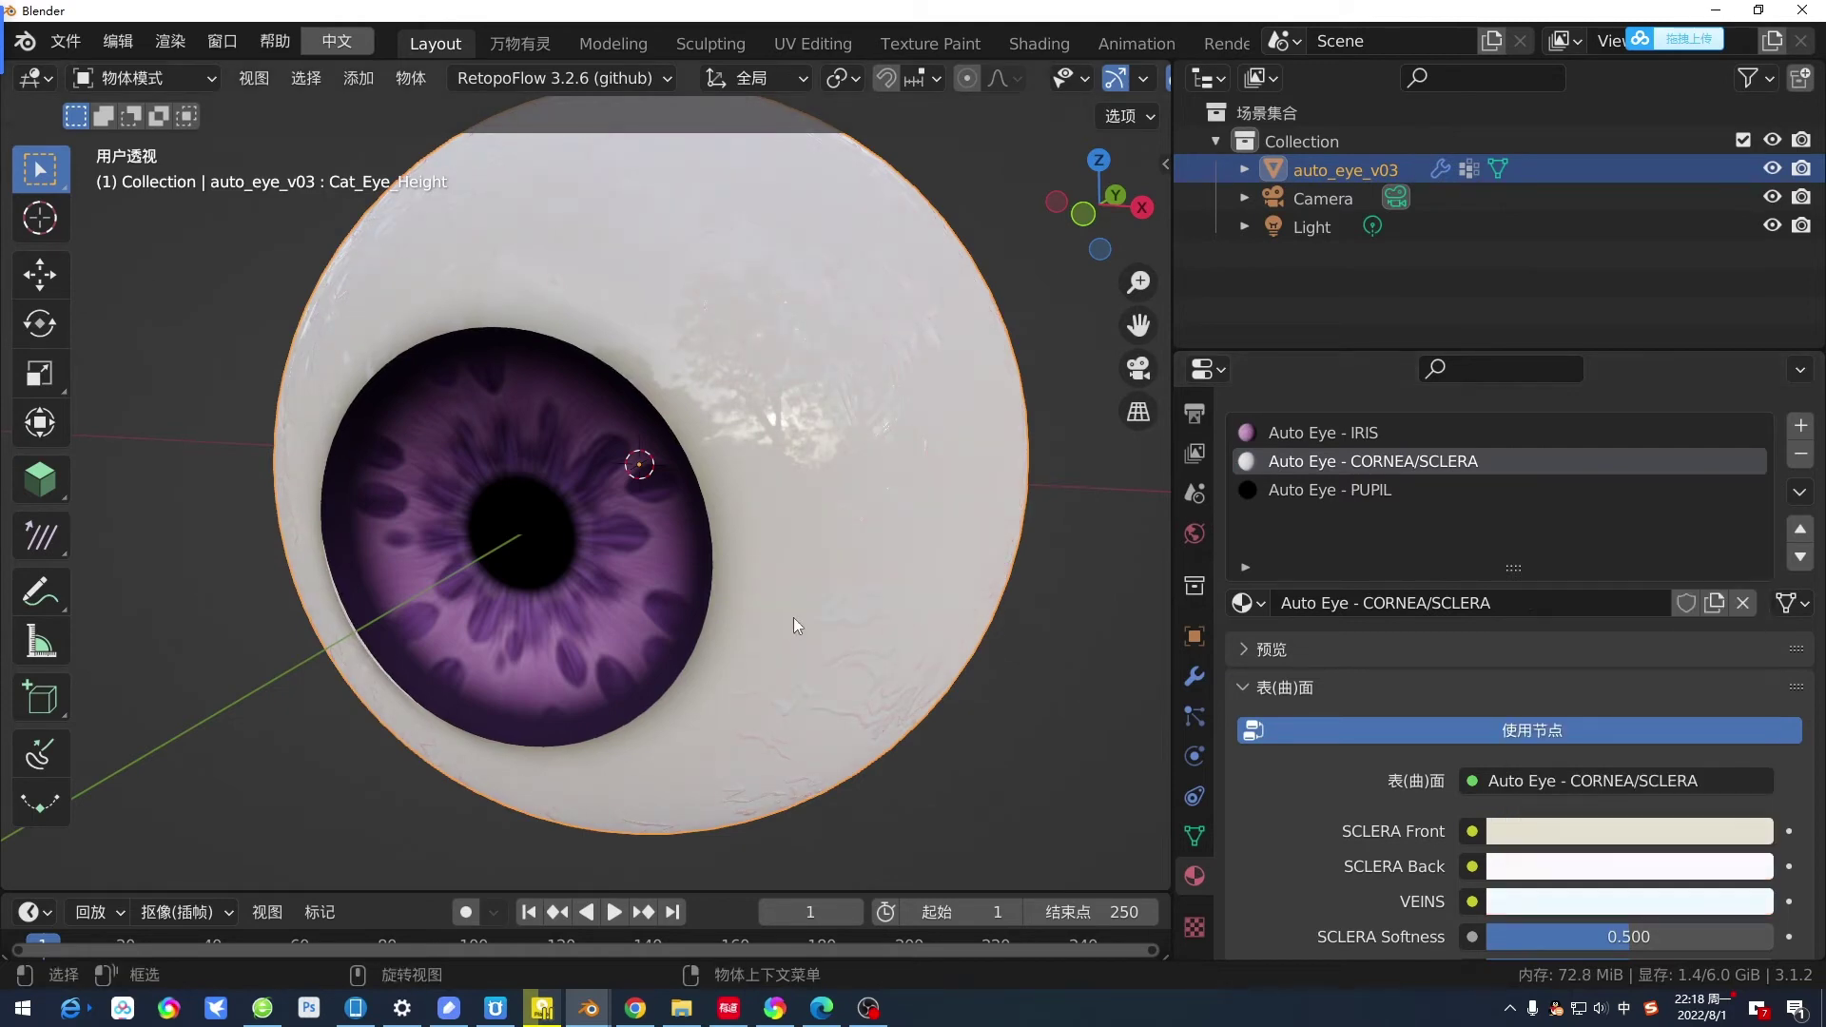
{"action": "mouse_move", "coordinate": [793, 618]}
{"action": "middle_mouse_down"}
{"action": "mouse_move", "coordinate": [626, 618]}
{"action": "mouse_move", "coordinate": [609, 597]}
{"action": "mouse_move", "coordinate": [870, 726]}
{"action": "mouse_move", "coordinate": [854, 723]}
{"action": "middle_mouse_up"}
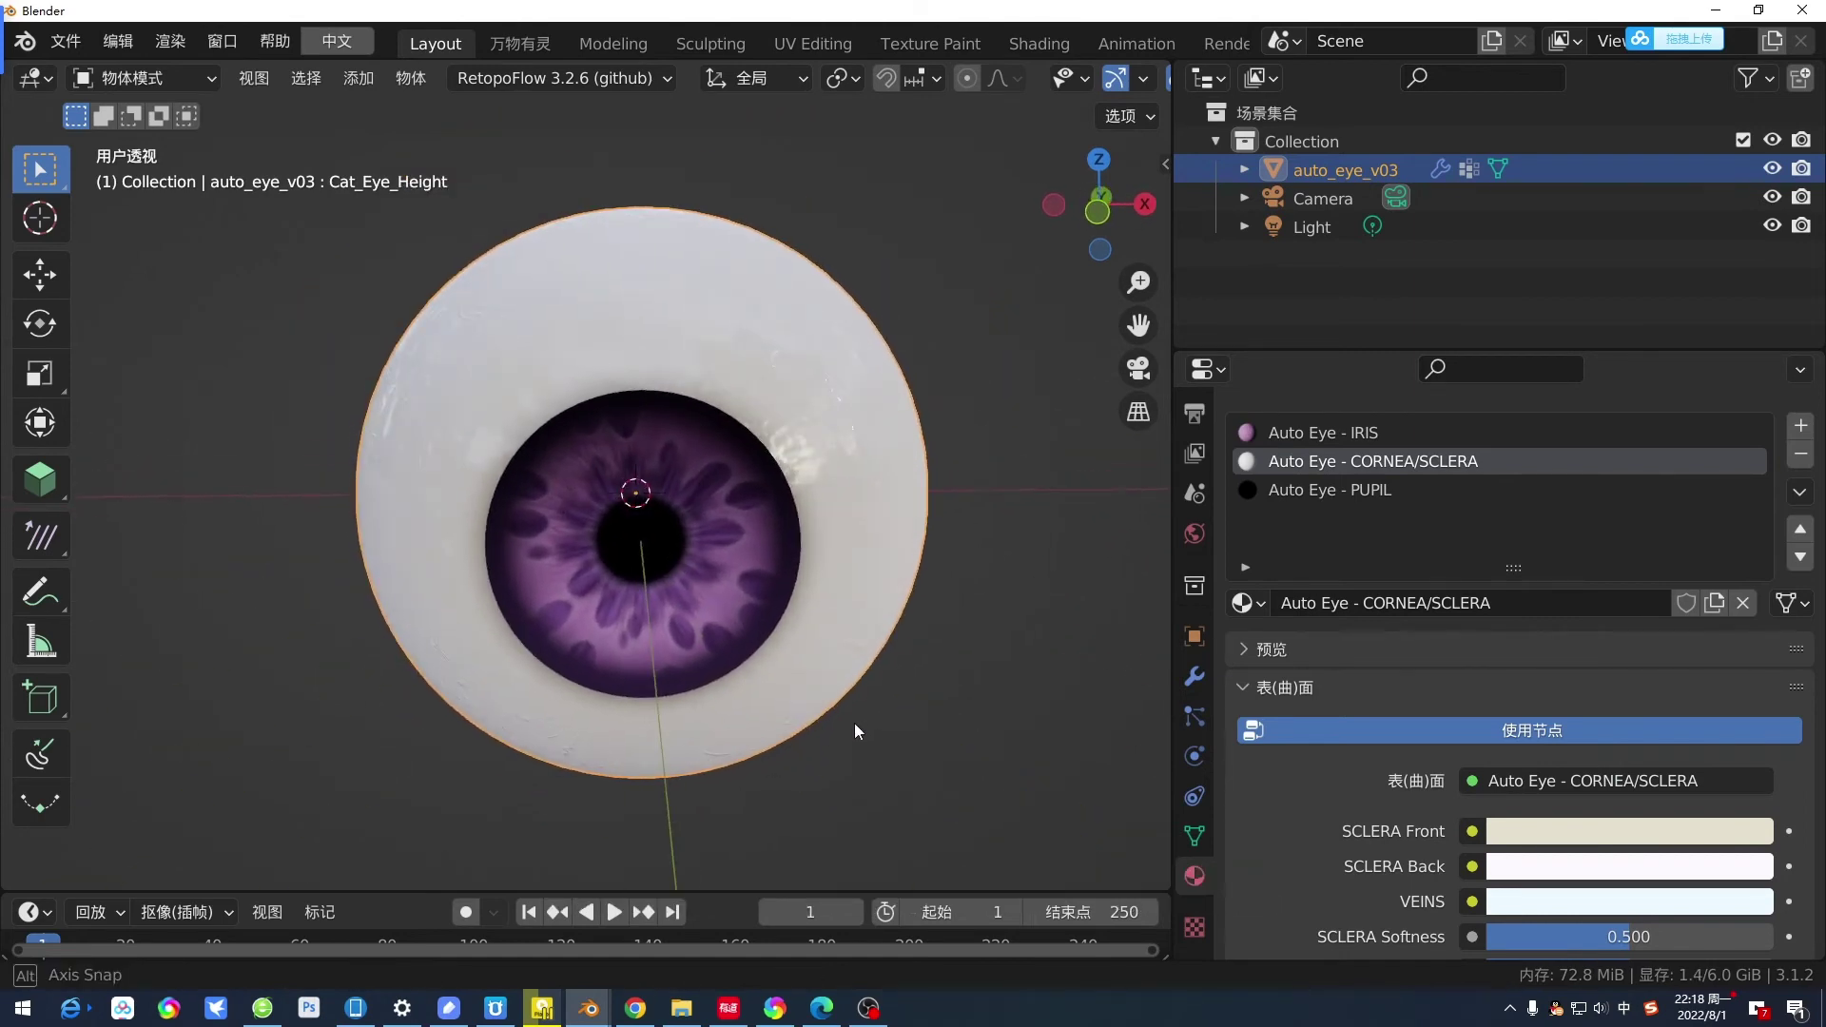
Change the Auto Eye - PUPIL base colour from black to deep magenta.
{"action": "left_click", "coordinate": [1395, 495]}
{"action": "scroll", "coordinate": [1328, 783], "scroll_direction": "down", "scroll_amount": 5}
{"action": "scroll", "coordinate": [1378, 770], "scroll_direction": "down", "scroll_amount": 5}
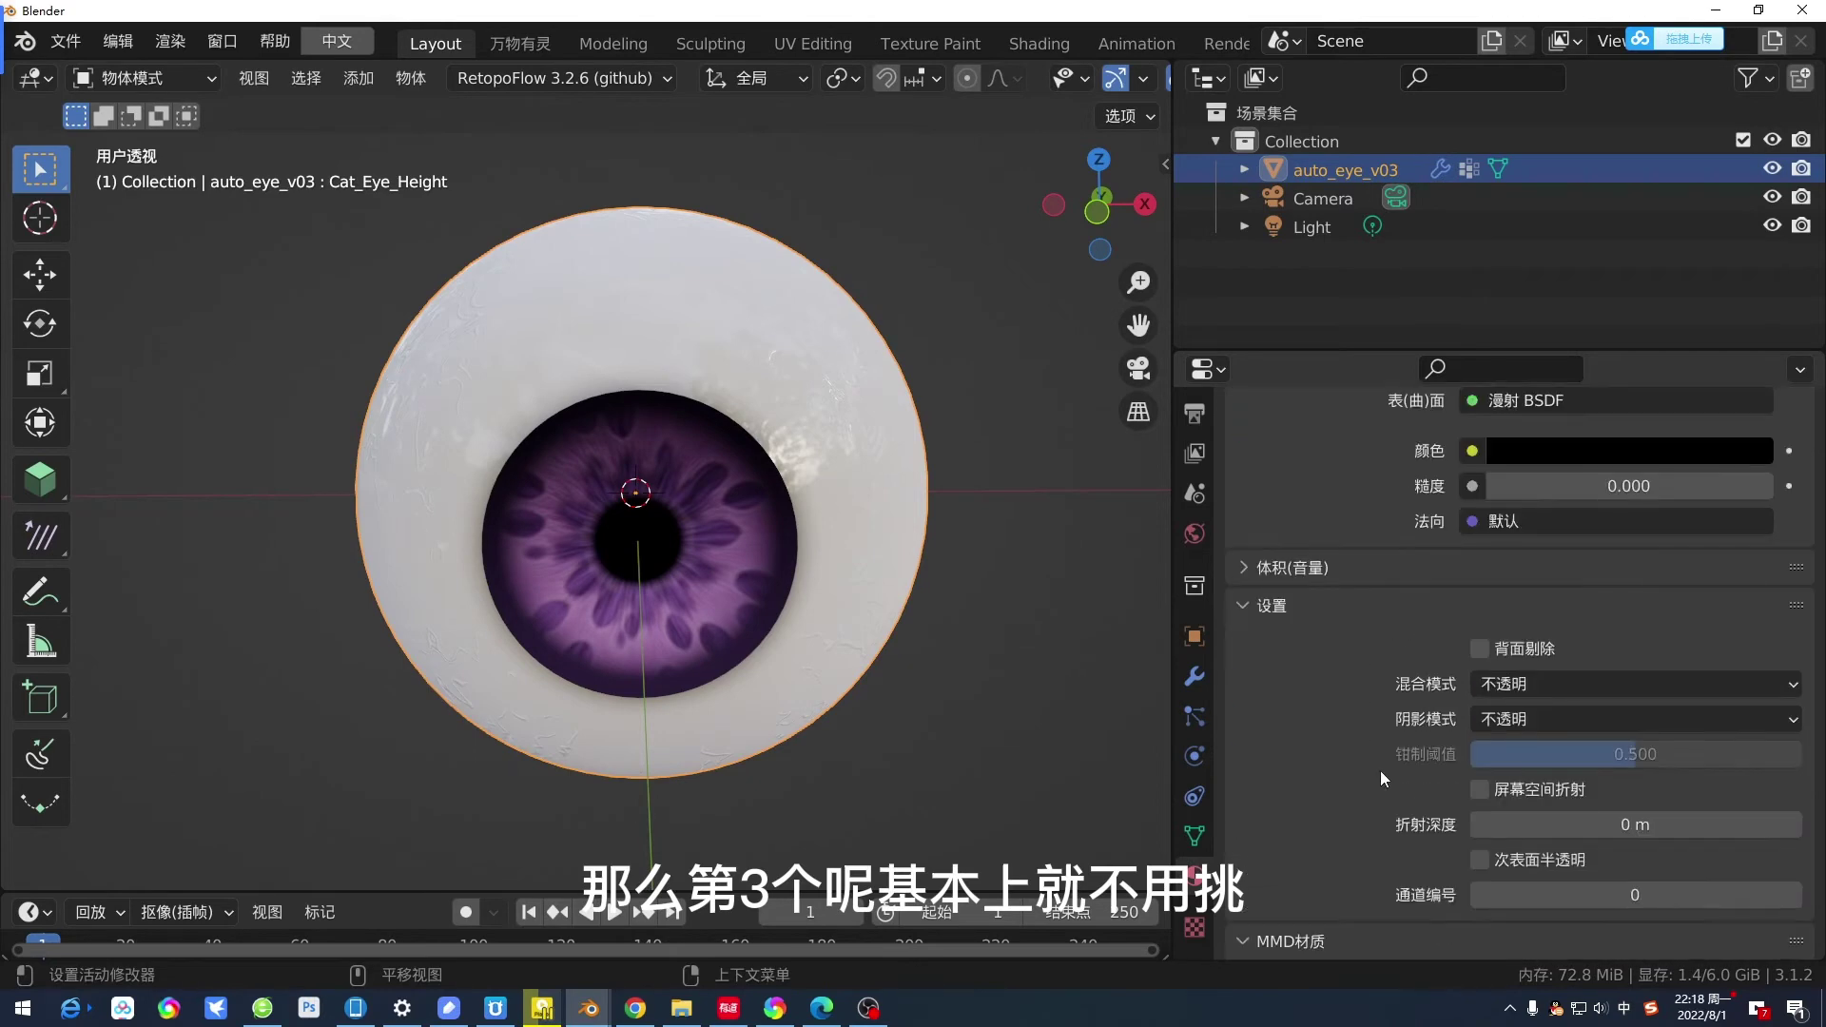
{"action": "scroll", "coordinate": [1397, 732], "scroll_direction": "up", "scroll_amount": 4}
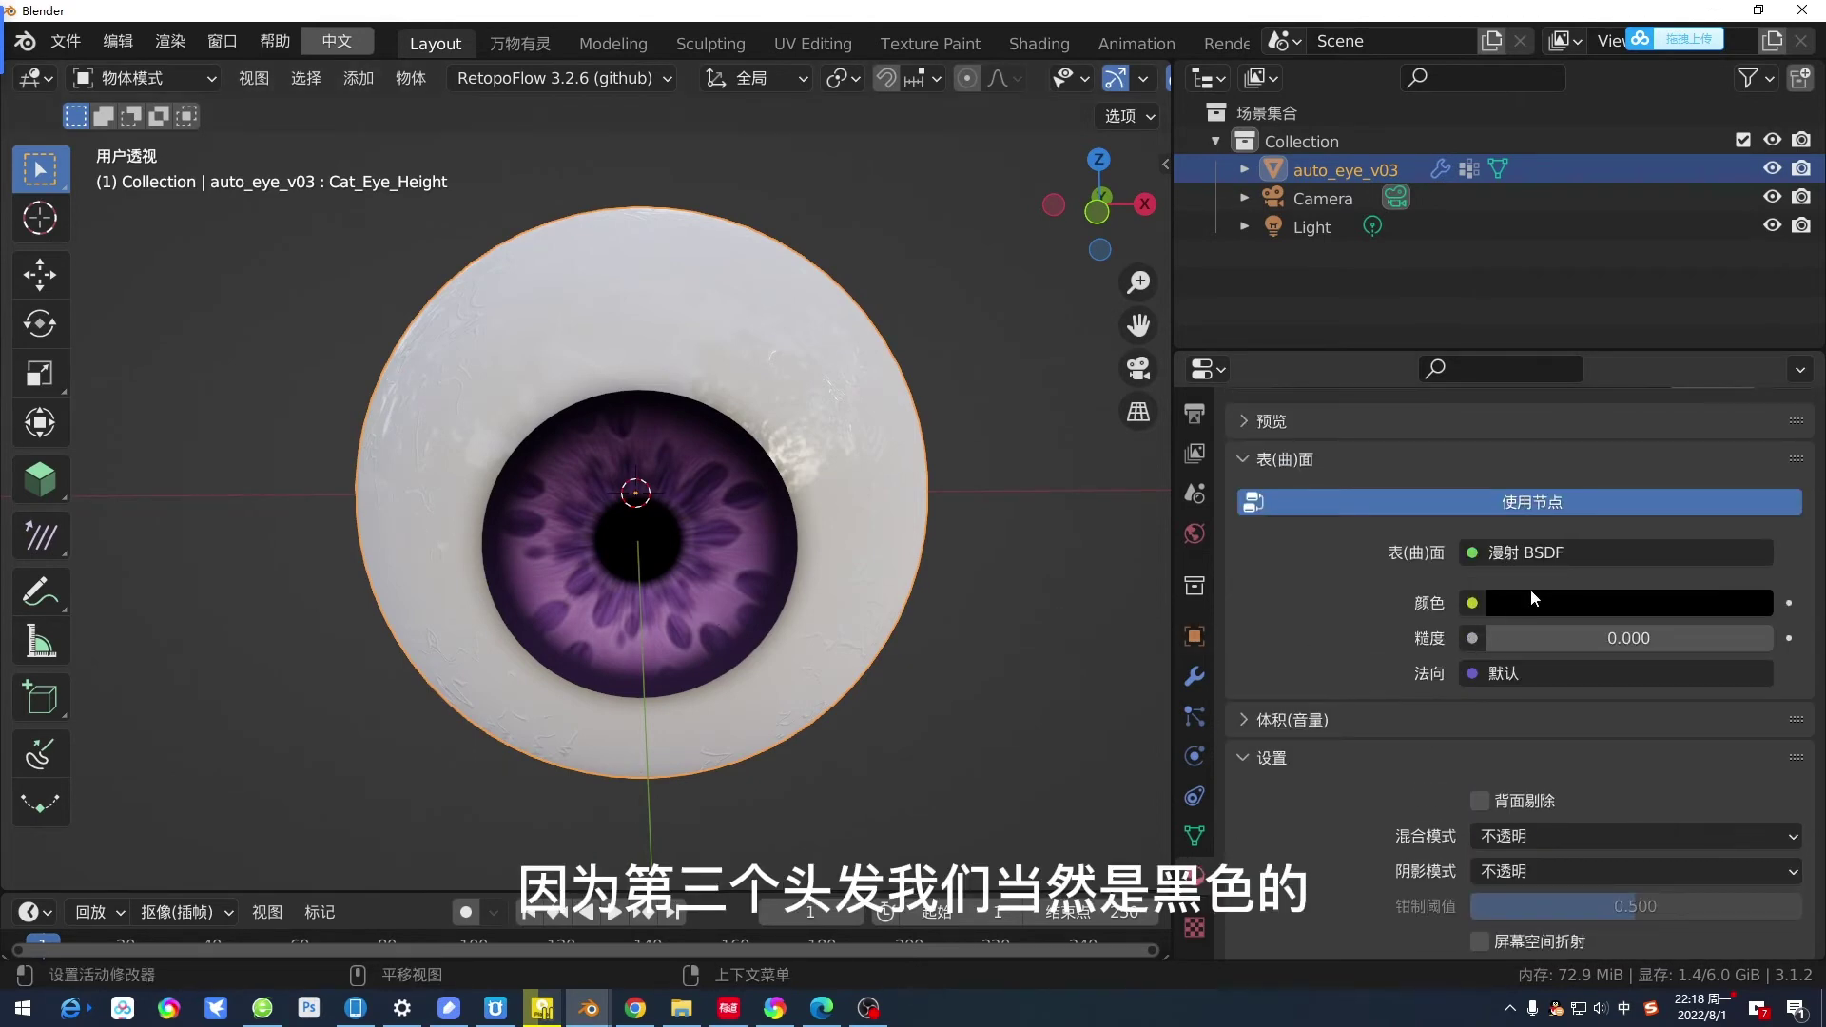
{"action": "left_click", "coordinate": [1533, 602]}
{"action": "left_click_drag", "start_coordinate": [1749, 399], "coordinate": [1749, 305]}
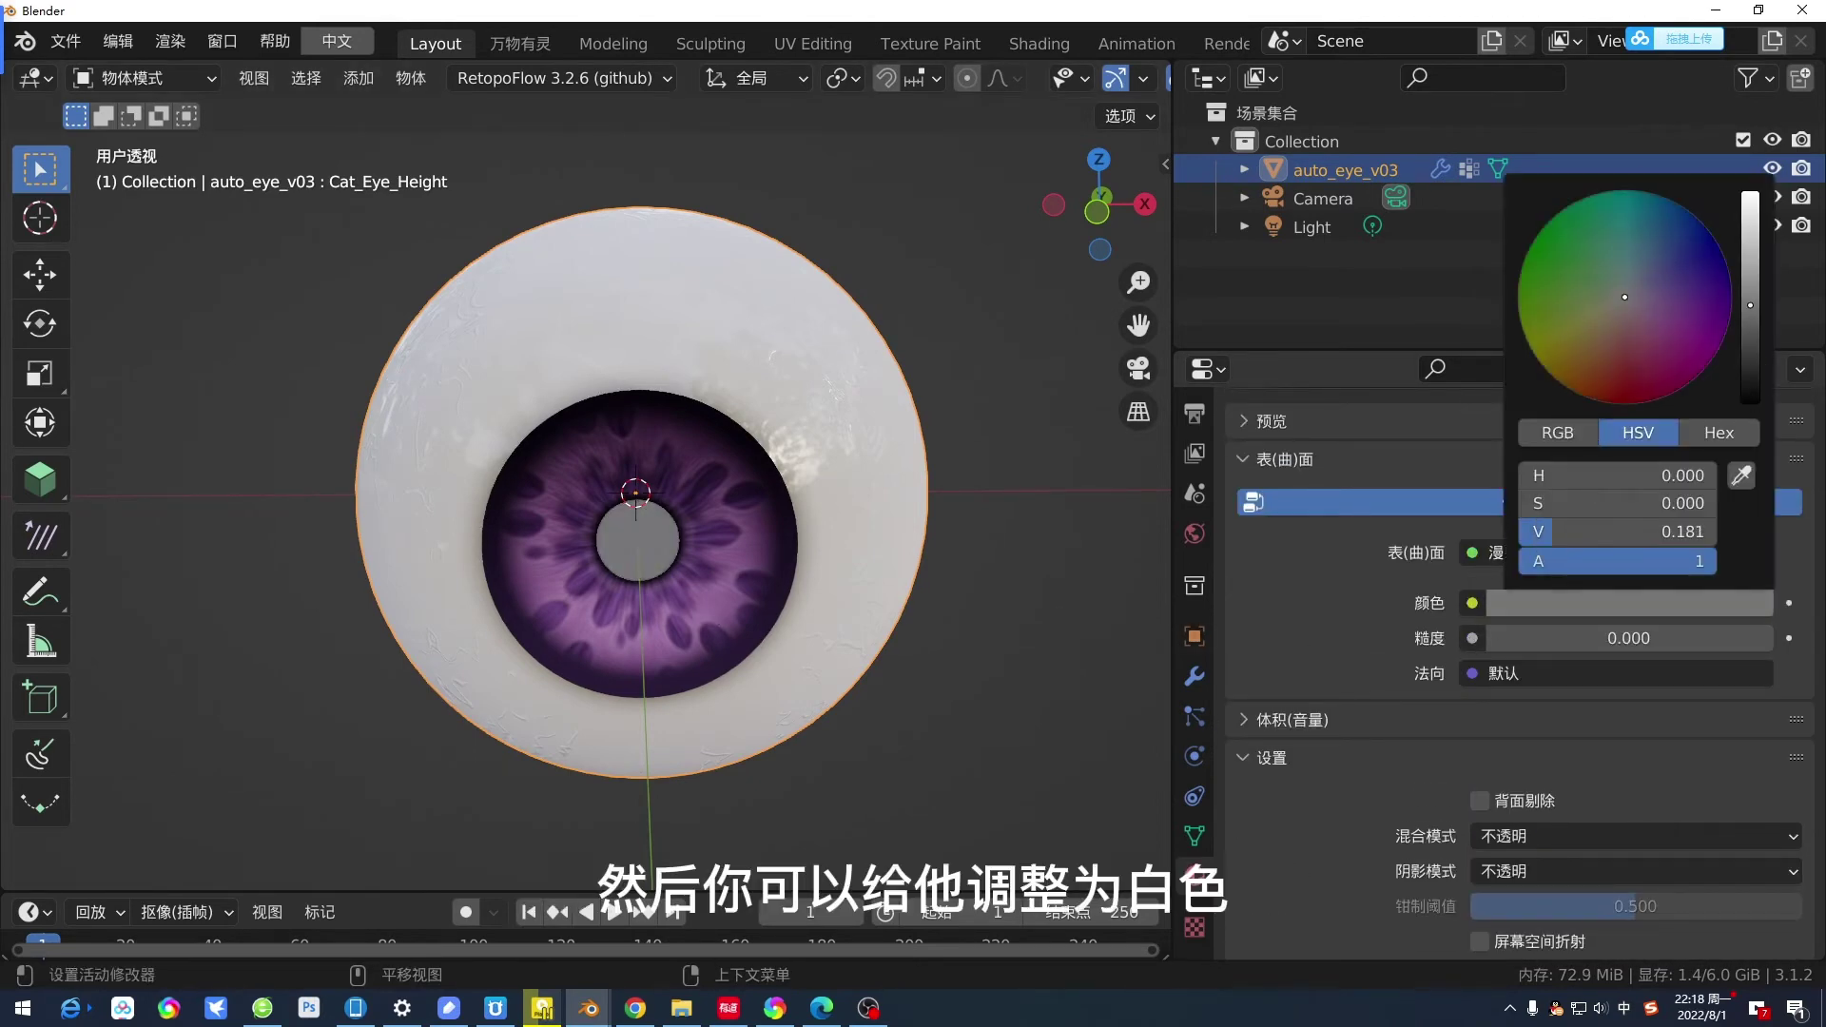
{"action": "left_click_drag", "start_coordinate": [1614, 324], "coordinate": [1672, 375]}
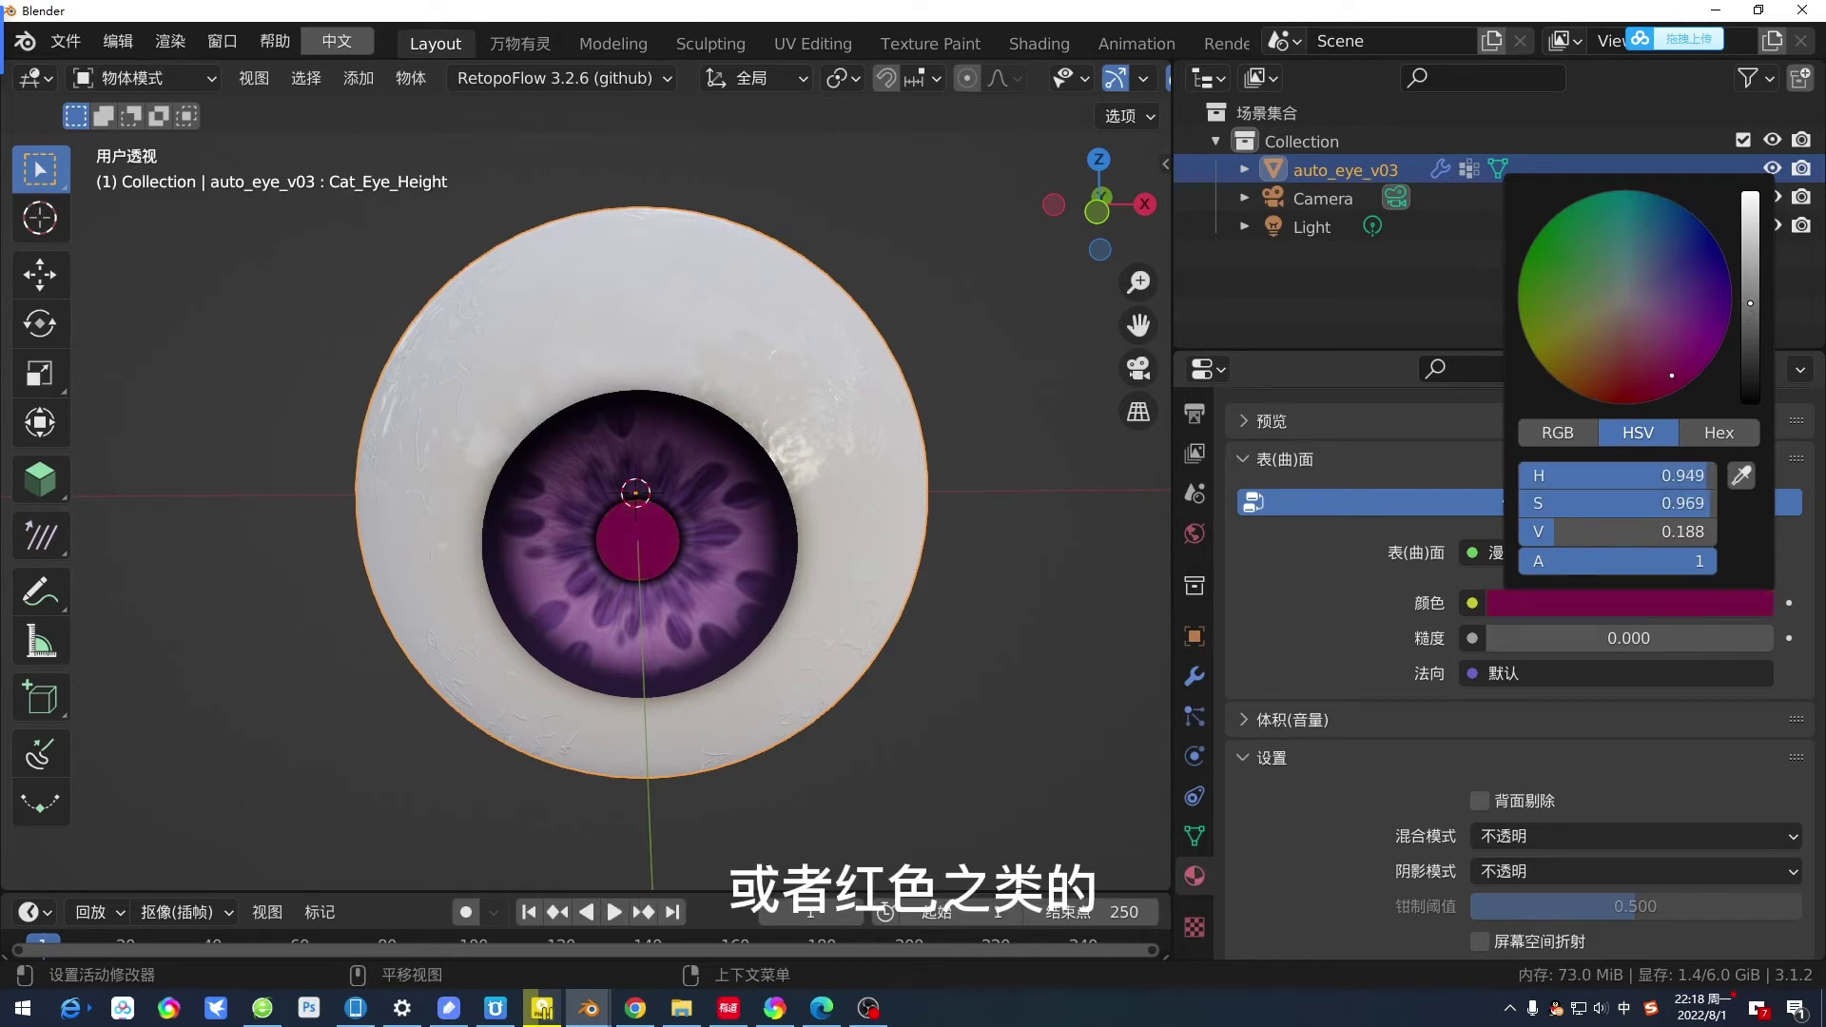
{"action": "middle_click_drag", "start_coordinate": [648, 655], "coordinate": [768, 673]}
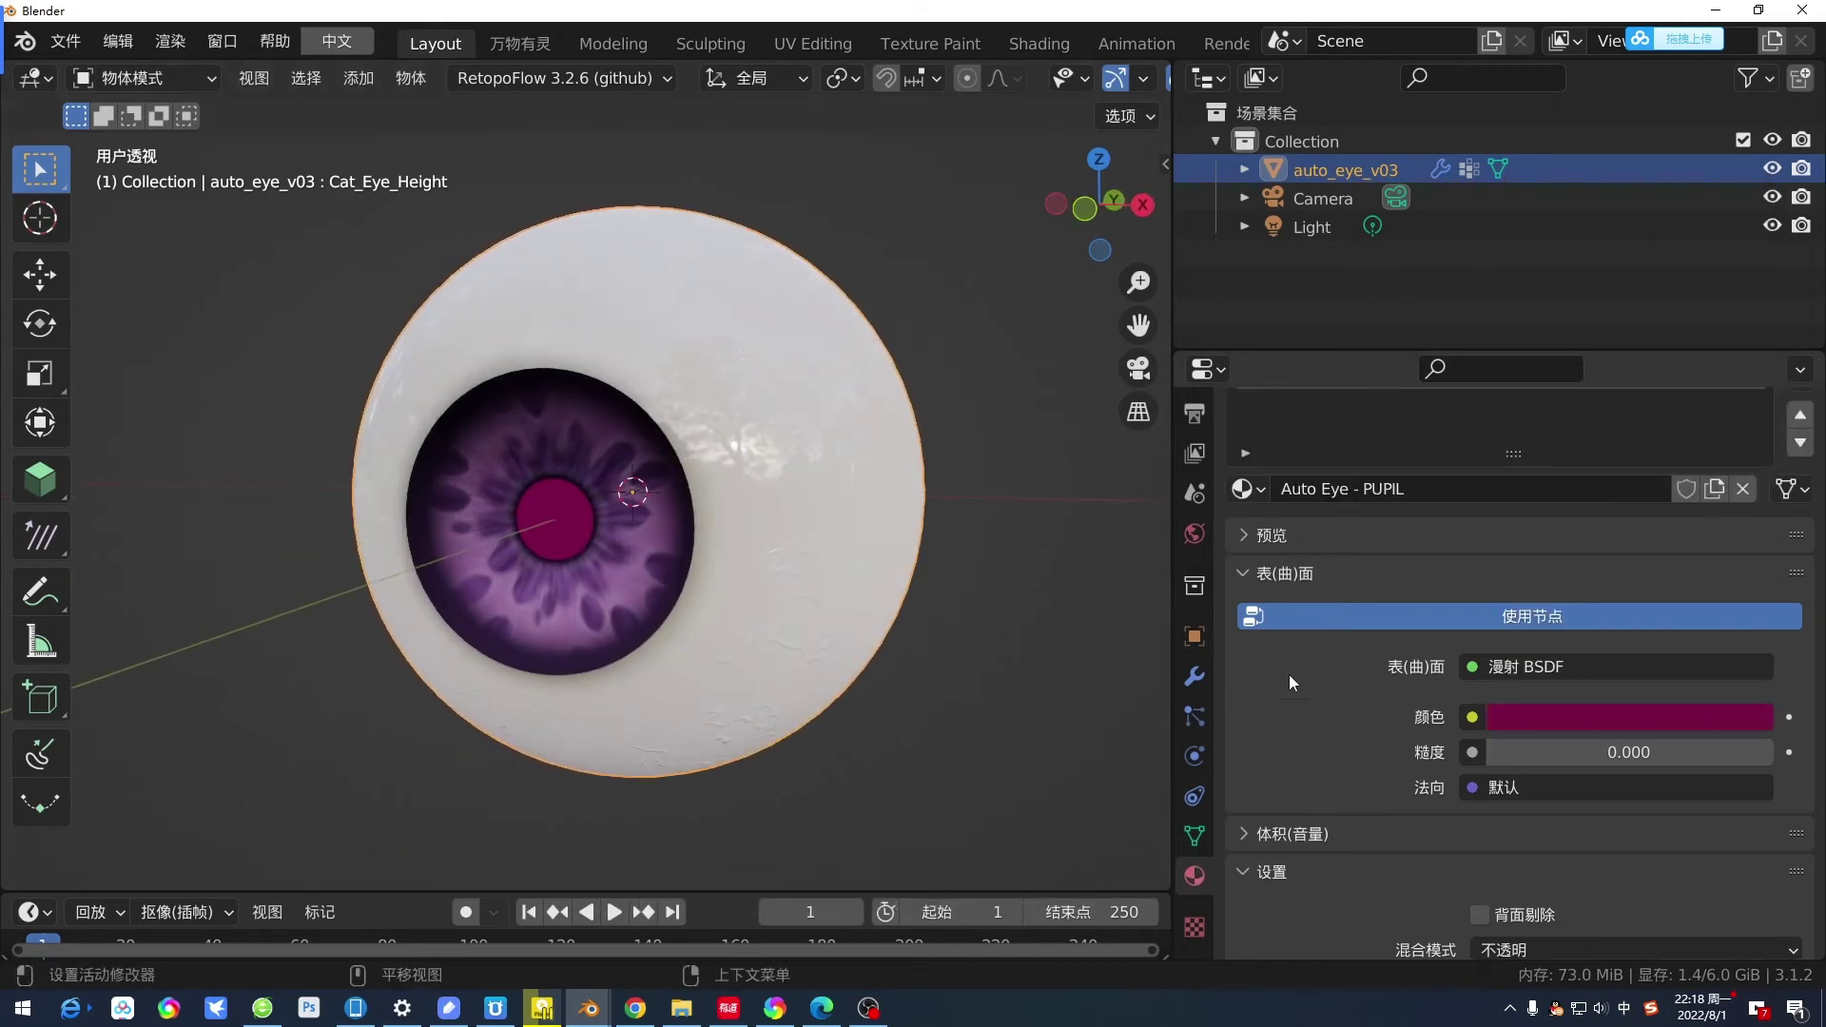
Select the Auto Eye - IRIS material to show its settings.
{"action": "scroll", "coordinate": [1287, 675], "scroll_direction": "up", "scroll_amount": 6}
{"action": "left_click", "coordinate": [1397, 472]}
{"action": "left_click", "coordinate": [1390, 501]}
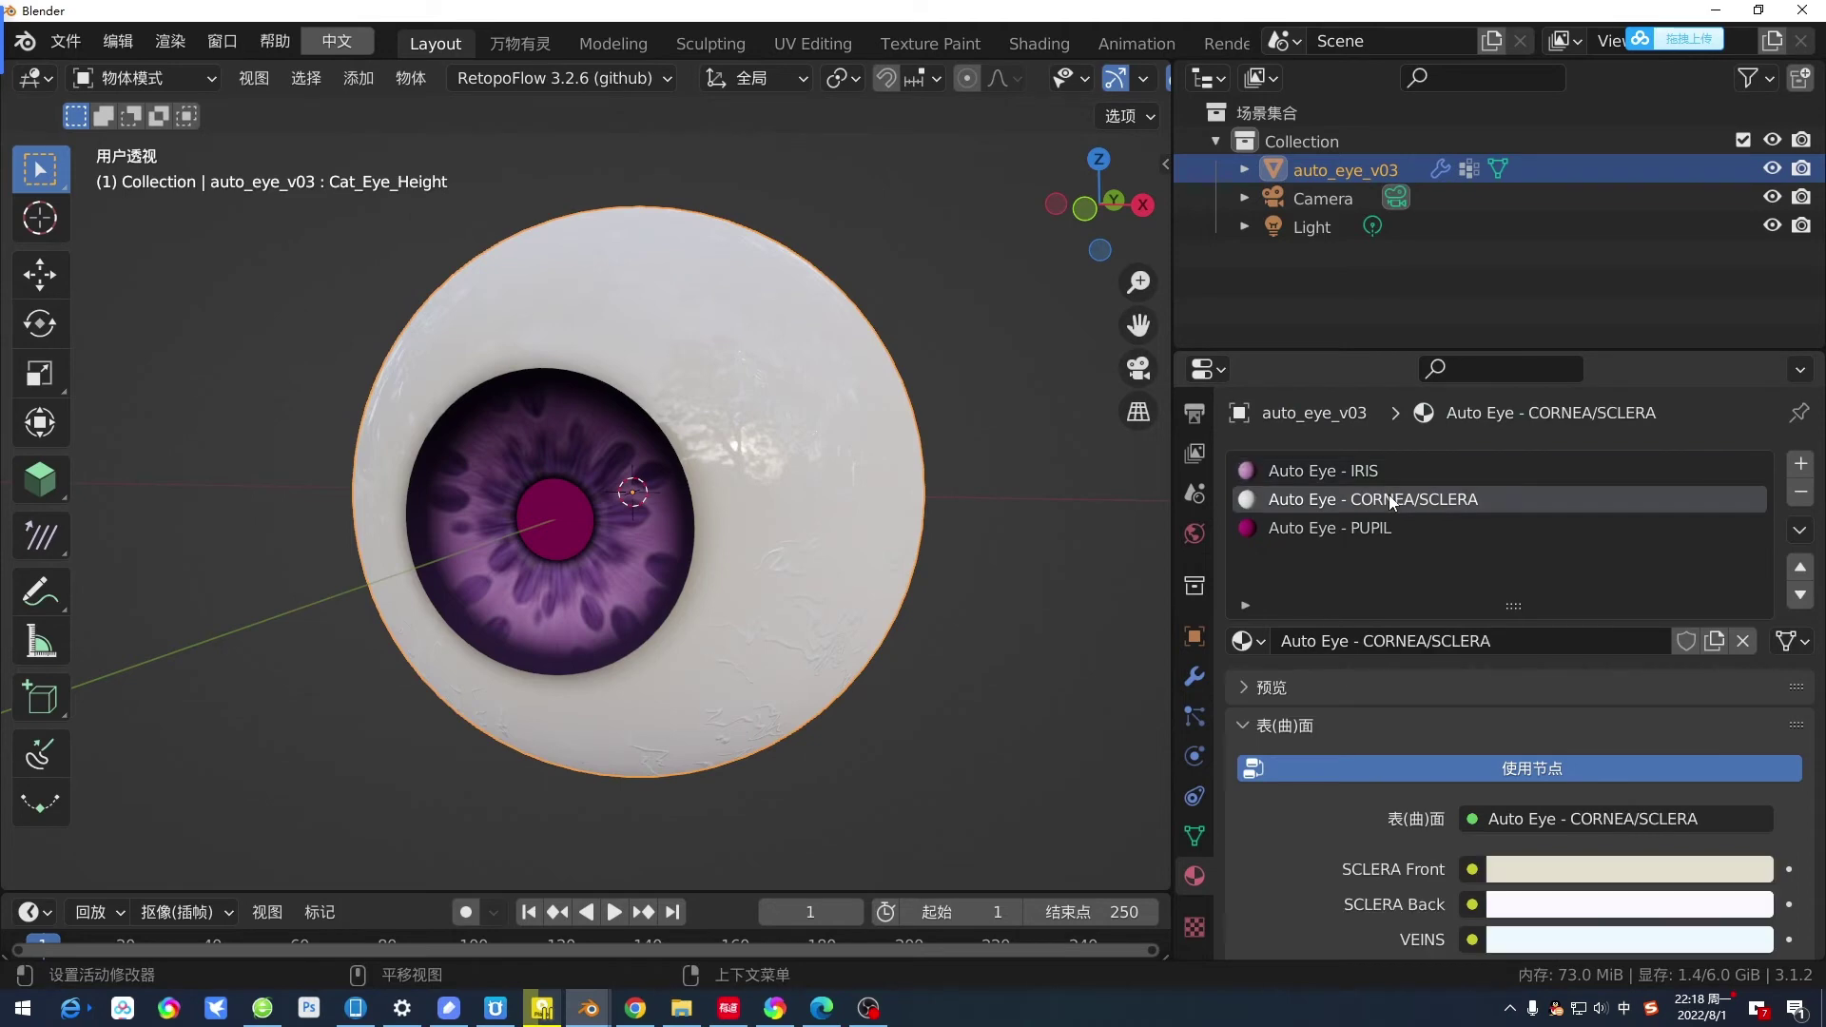
{"action": "left_click", "coordinate": [1398, 481]}
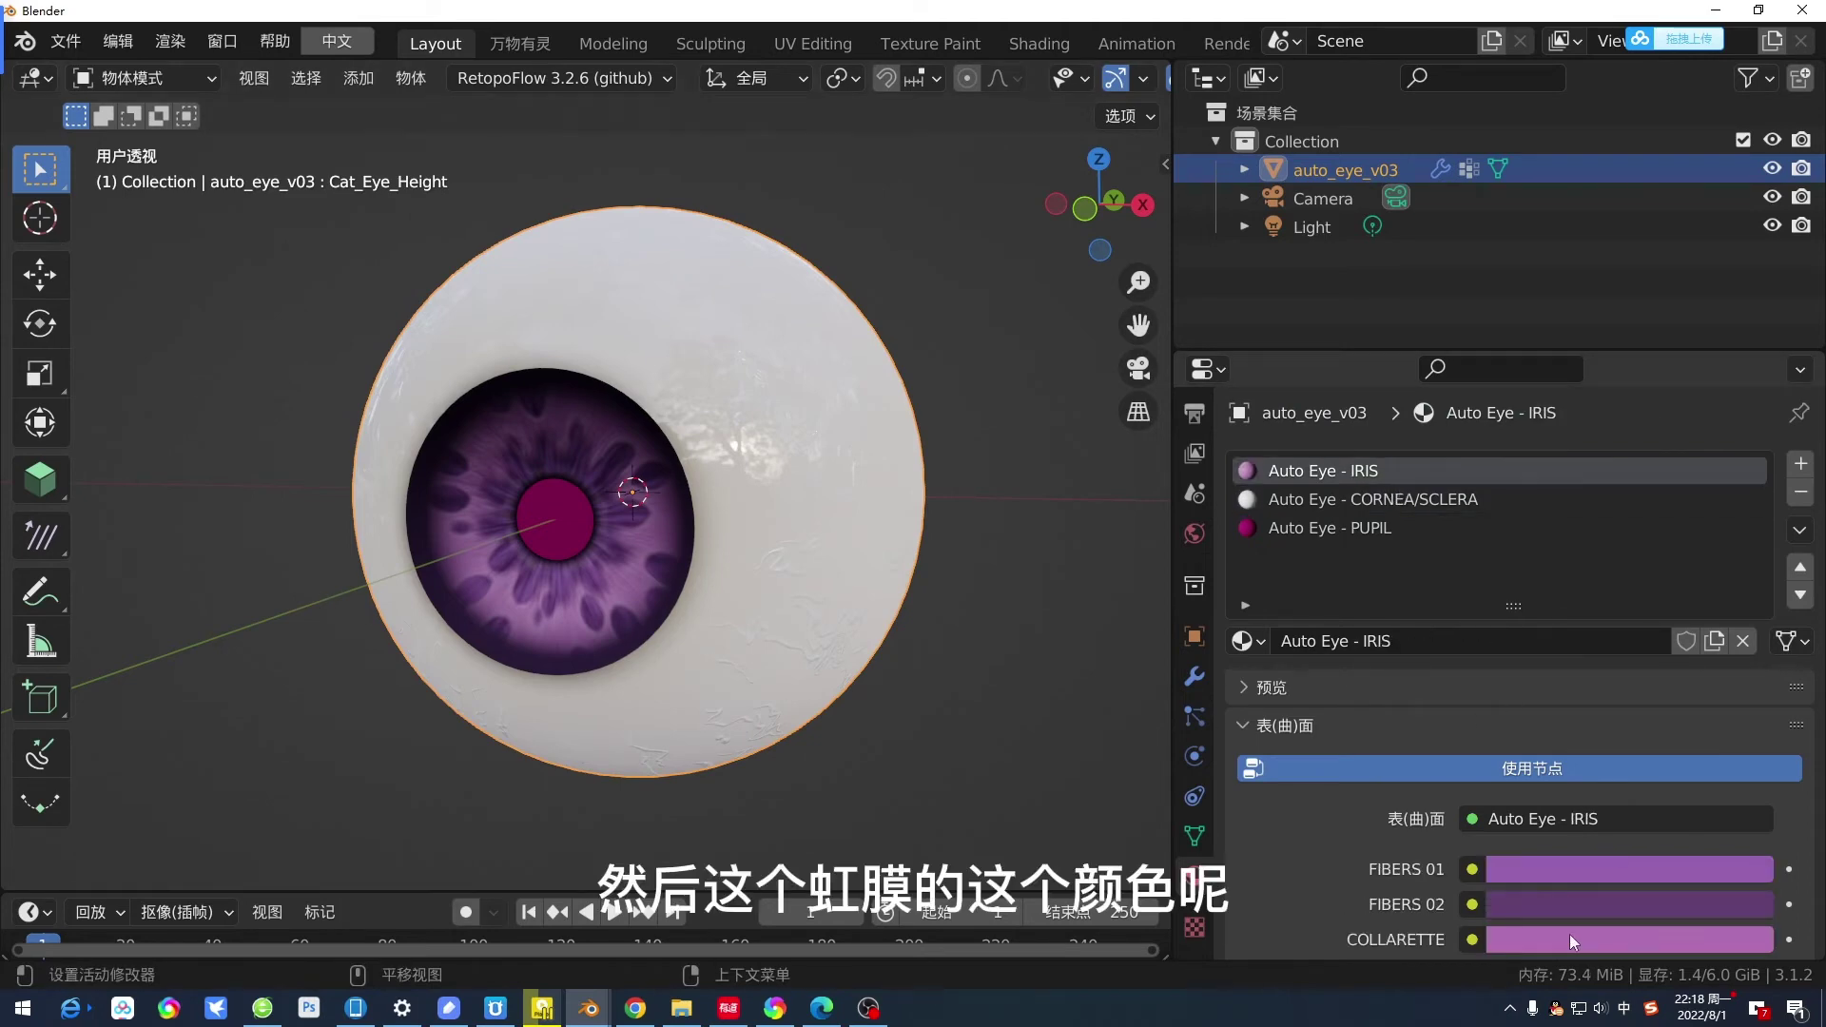
Make the iris FIBERS 01 colour pinkish-red.
{"action": "scroll", "coordinate": [1544, 797], "scroll_direction": "down", "scroll_amount": 2}
{"action": "left_click", "coordinate": [1577, 787]}
{"action": "left_click_drag", "start_coordinate": [1651, 517], "coordinate": [1640, 553]}
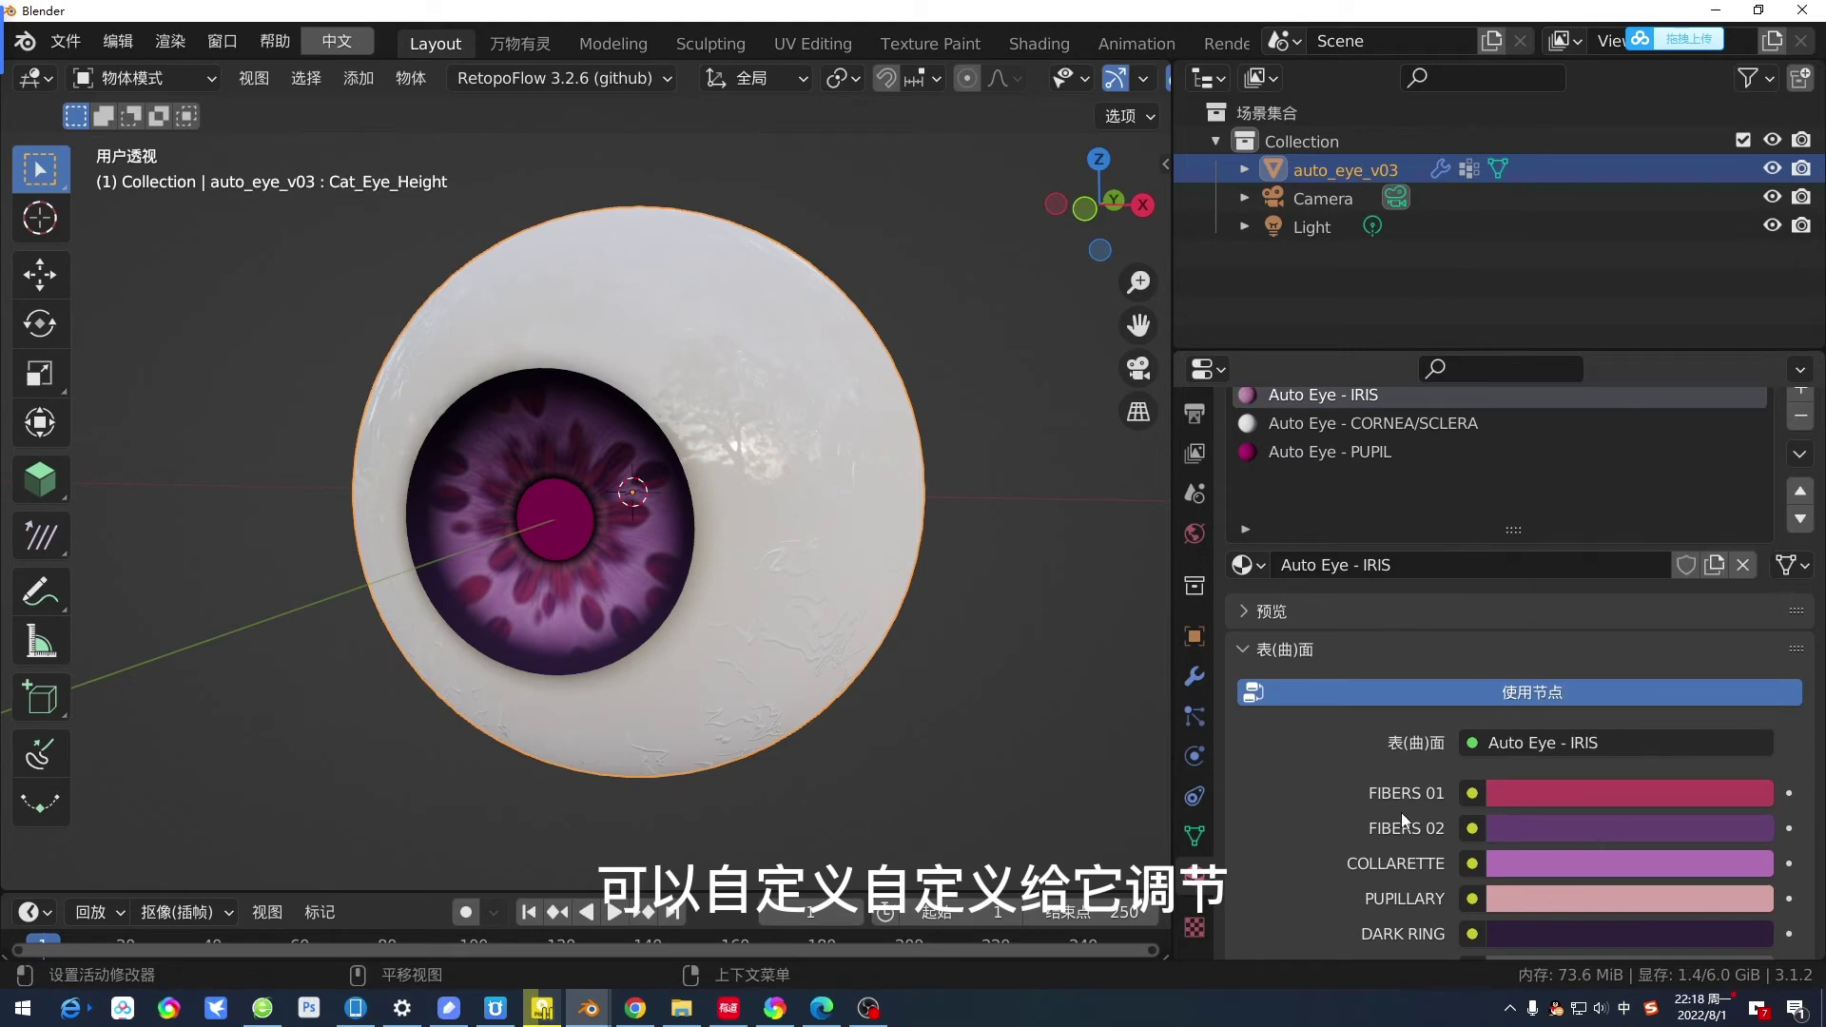
{"action": "scroll", "coordinate": [1400, 812], "scroll_direction": "down", "scroll_amount": 5}
{"action": "scroll", "coordinate": [1401, 812], "scroll_direction": "down", "scroll_amount": 6}
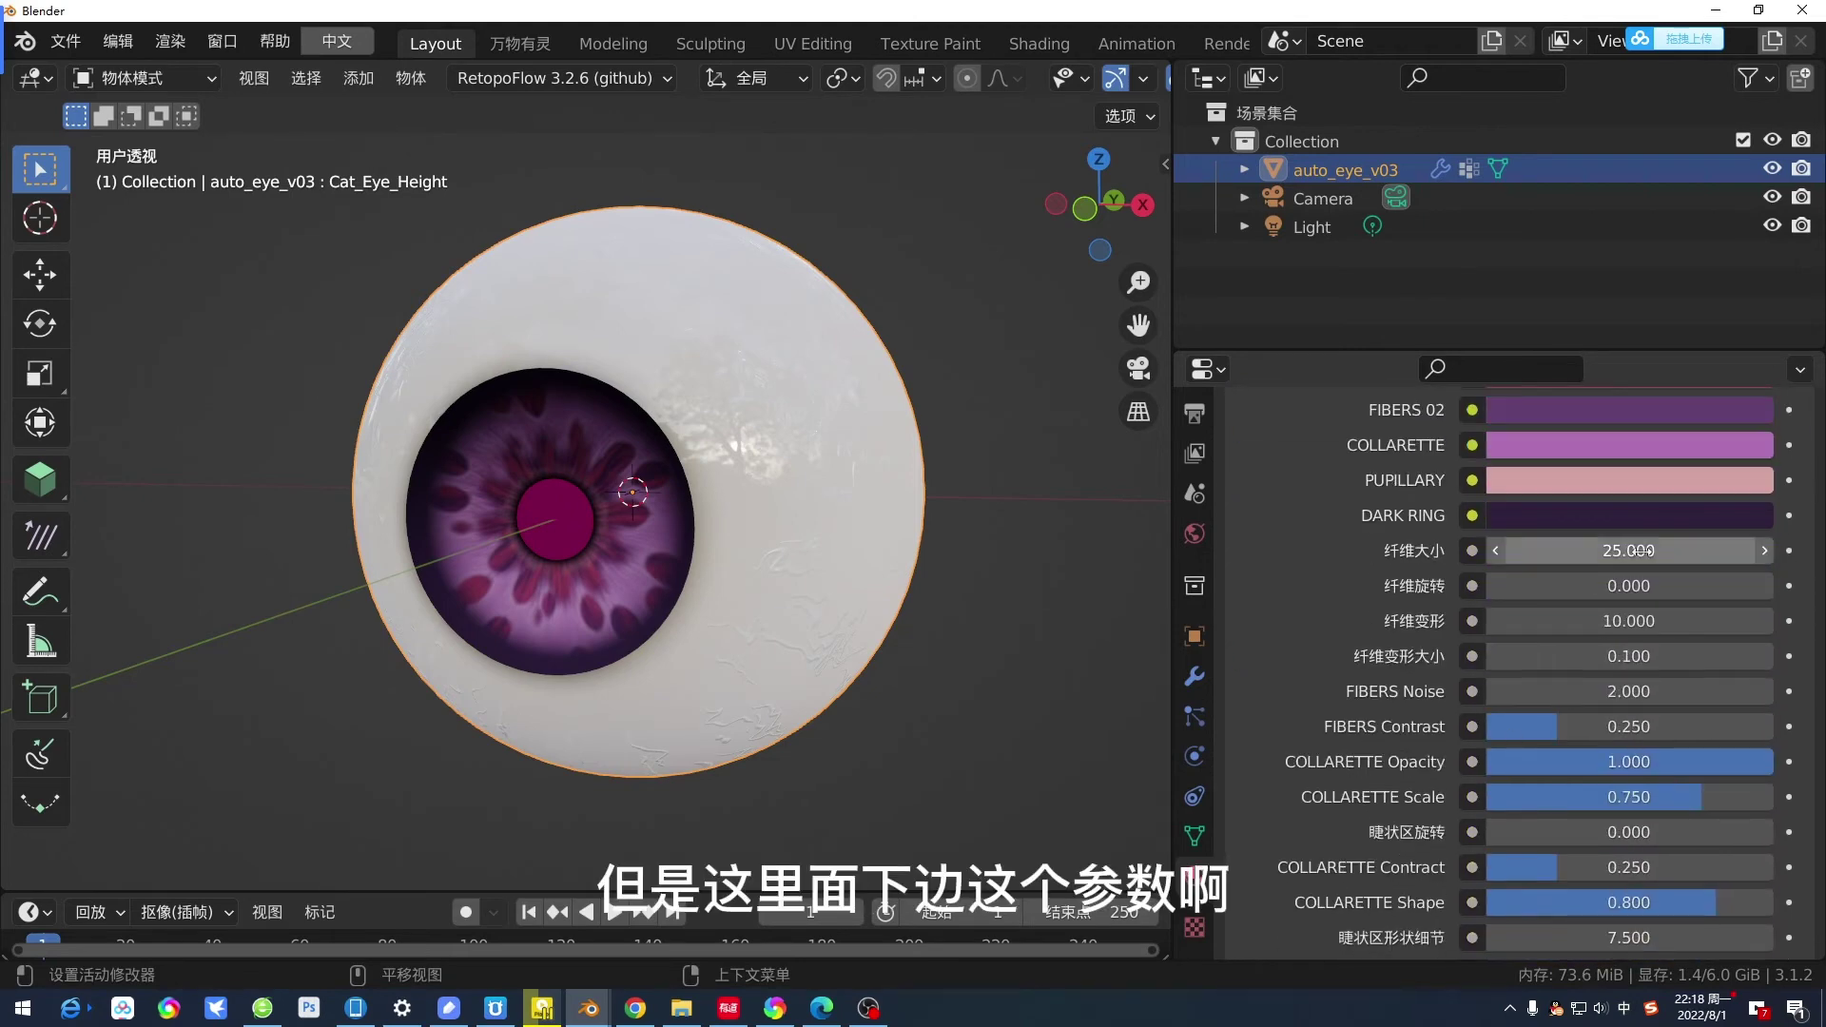
Set the COLLARETTE Scale to 0.809, Shape to 0.833 and Detail to 0.326.
{"action": "mouse_move", "coordinate": [1736, 757]}
{"action": "left_mouse_down"}
{"action": "mouse_move", "coordinate": [1464, 761]}
{"action": "mouse_move", "coordinate": [1773, 760]}
{"action": "mouse_move", "coordinate": [1486, 797]}
{"action": "mouse_move", "coordinate": [1772, 797]}
{"action": "mouse_move", "coordinate": [1486, 796]}
{"action": "left_mouse_up"}
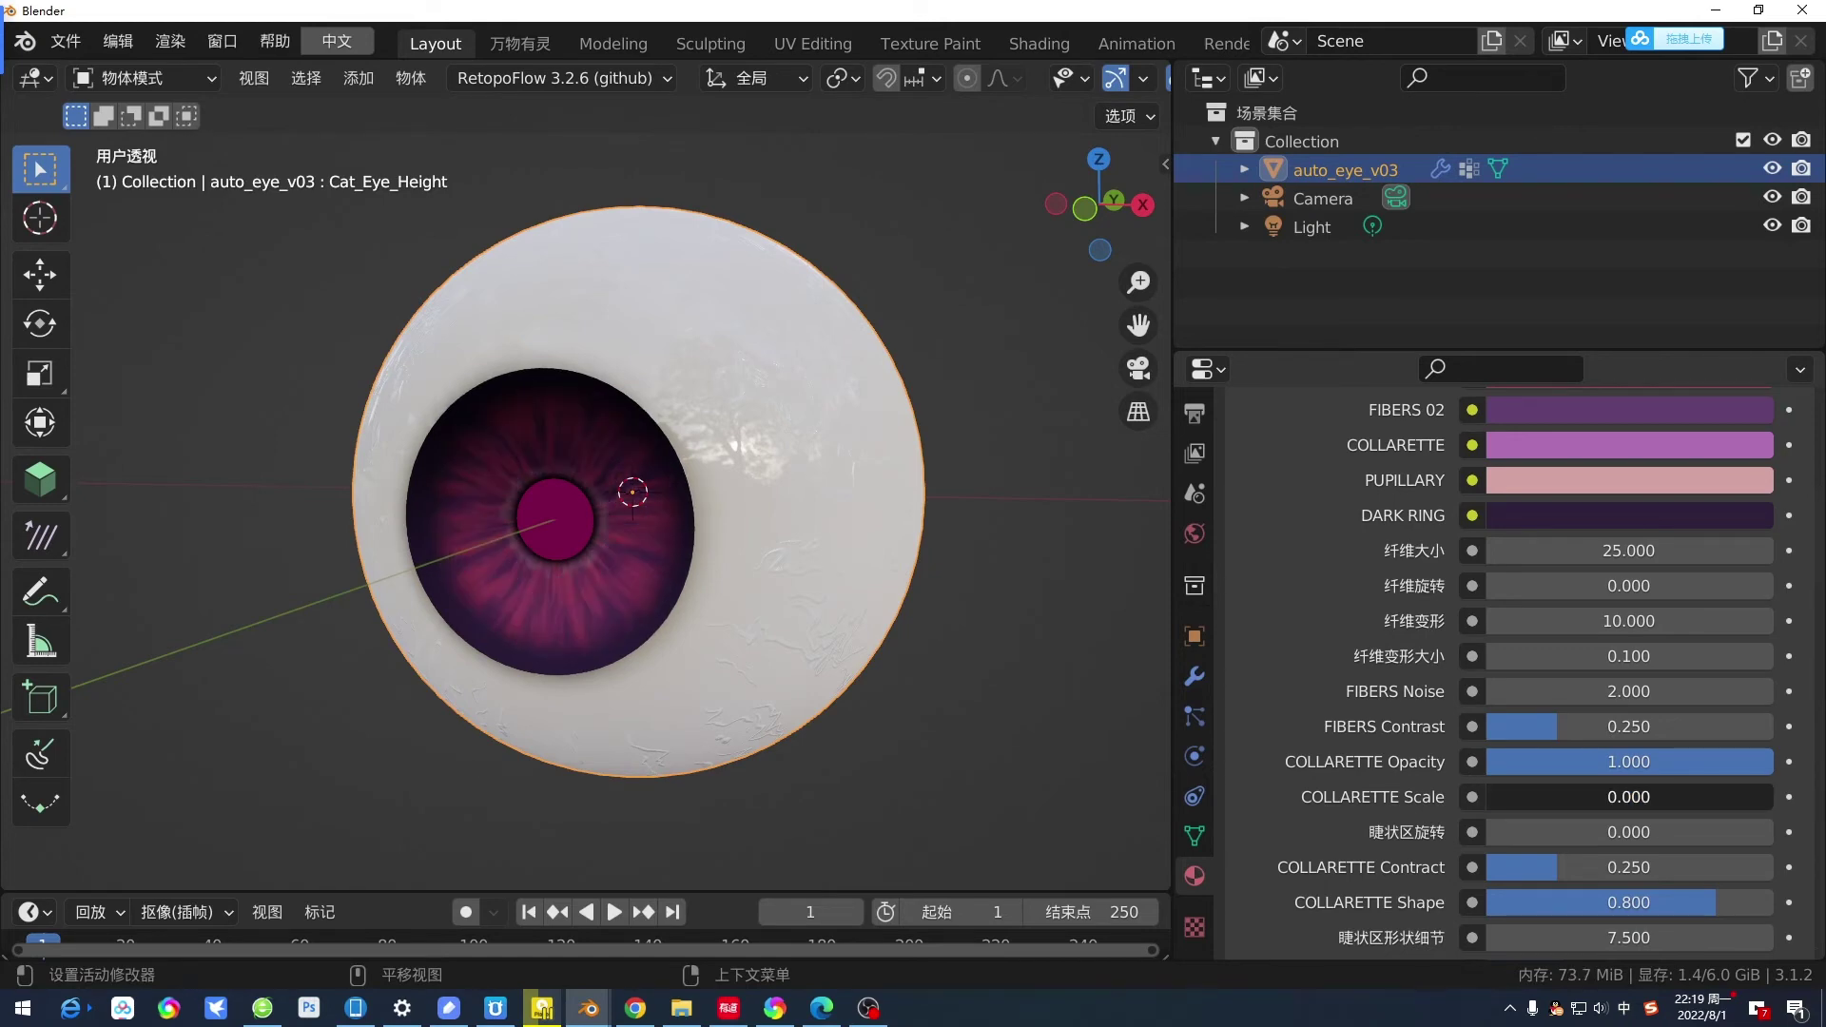
{"action": "scroll", "coordinate": [1616, 789], "scroll_direction": "down", "scroll_amount": 4}
{"action": "mouse_move", "coordinate": [1715, 751]}
{"action": "left_mouse_down"}
{"action": "mouse_move", "coordinate": [1526, 751]}
{"action": "mouse_move", "coordinate": [1685, 750]}
{"action": "left_mouse_up"}
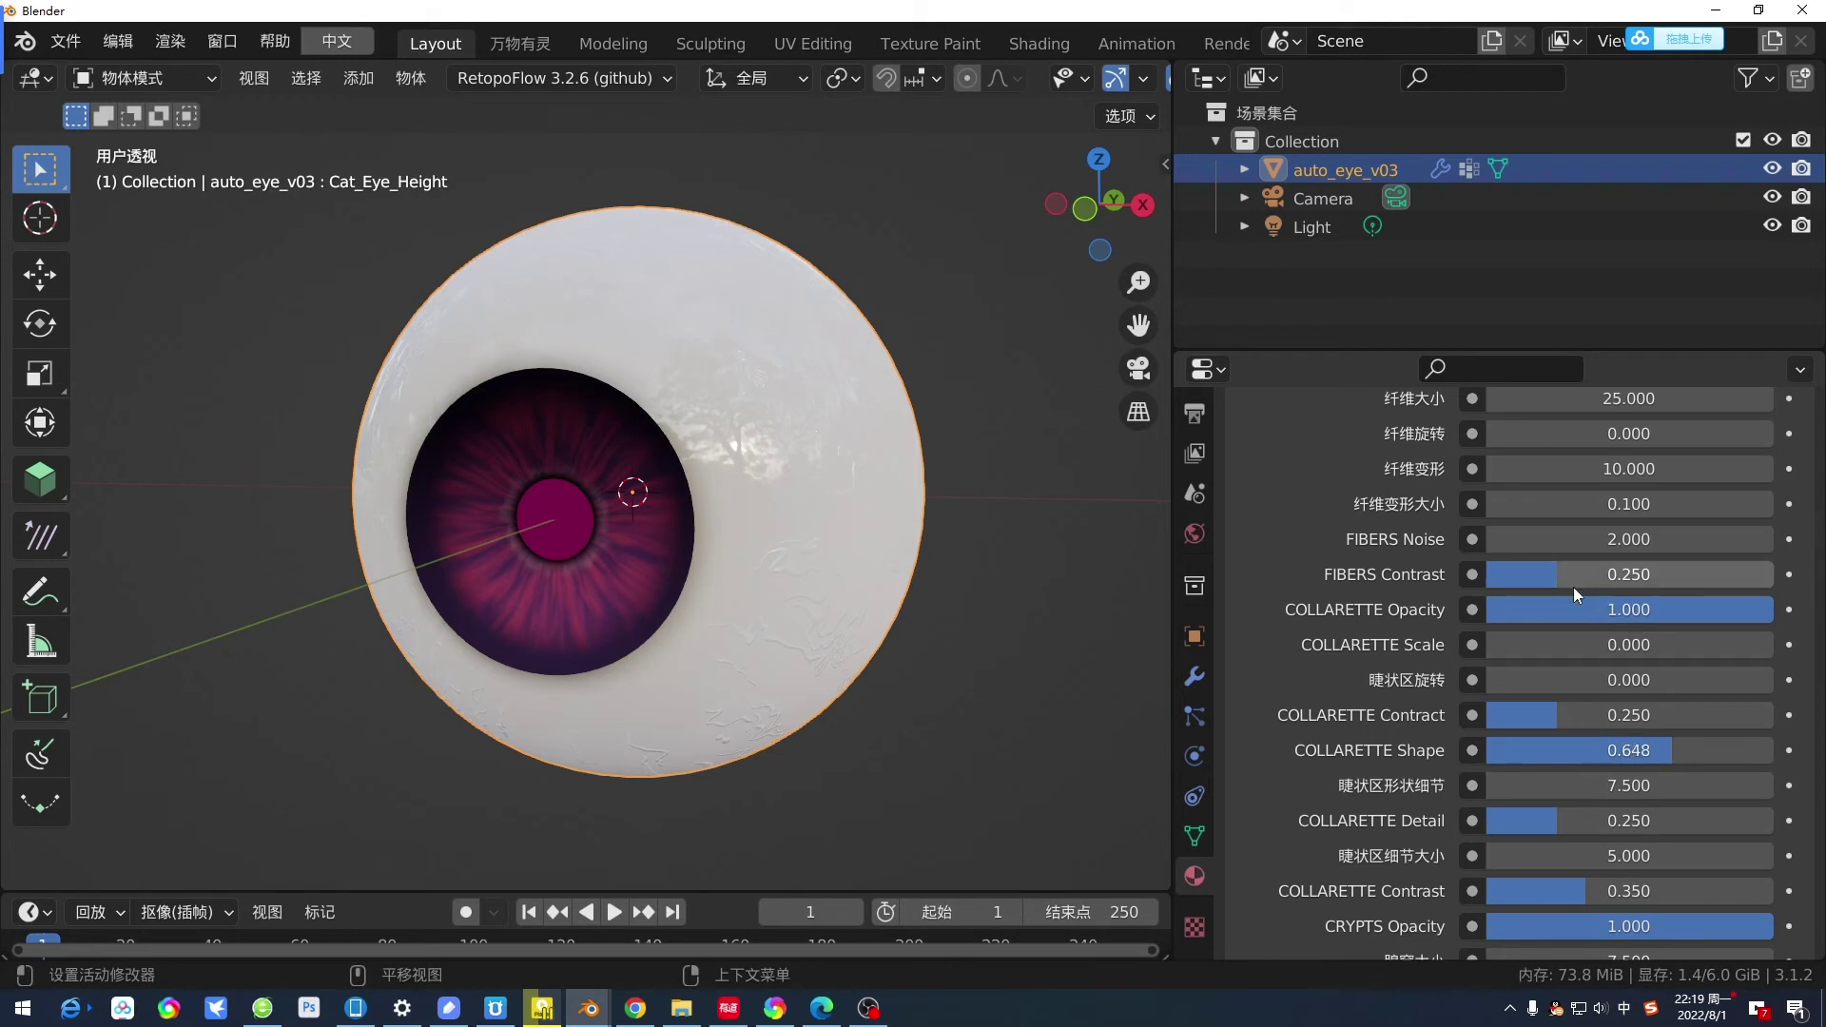
{"action": "left_click_drag", "start_coordinate": [1519, 645], "coordinate": [1747, 645]}
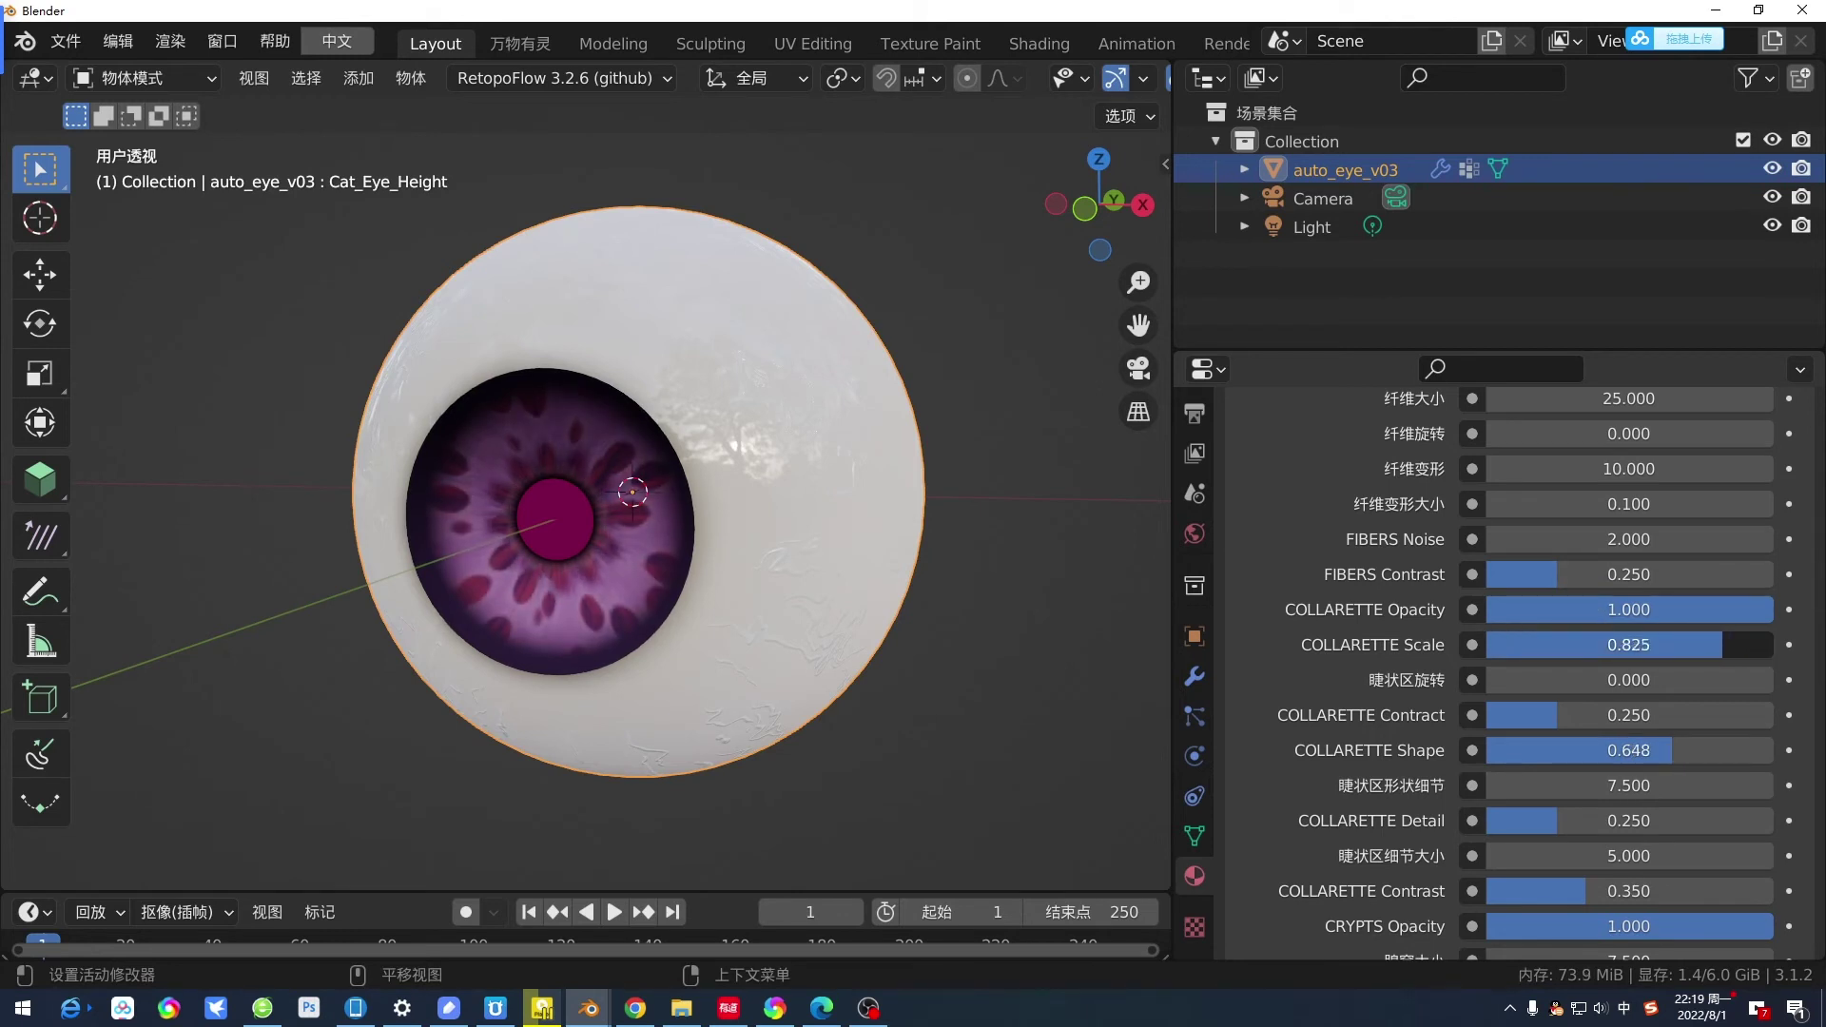
{"action": "mouse_move", "coordinate": [1670, 750]}
{"action": "left_mouse_down"}
{"action": "mouse_move", "coordinate": [1711, 750]}
{"action": "mouse_move", "coordinate": [1575, 751]}
{"action": "mouse_move", "coordinate": [1725, 750]}
{"action": "left_mouse_up"}
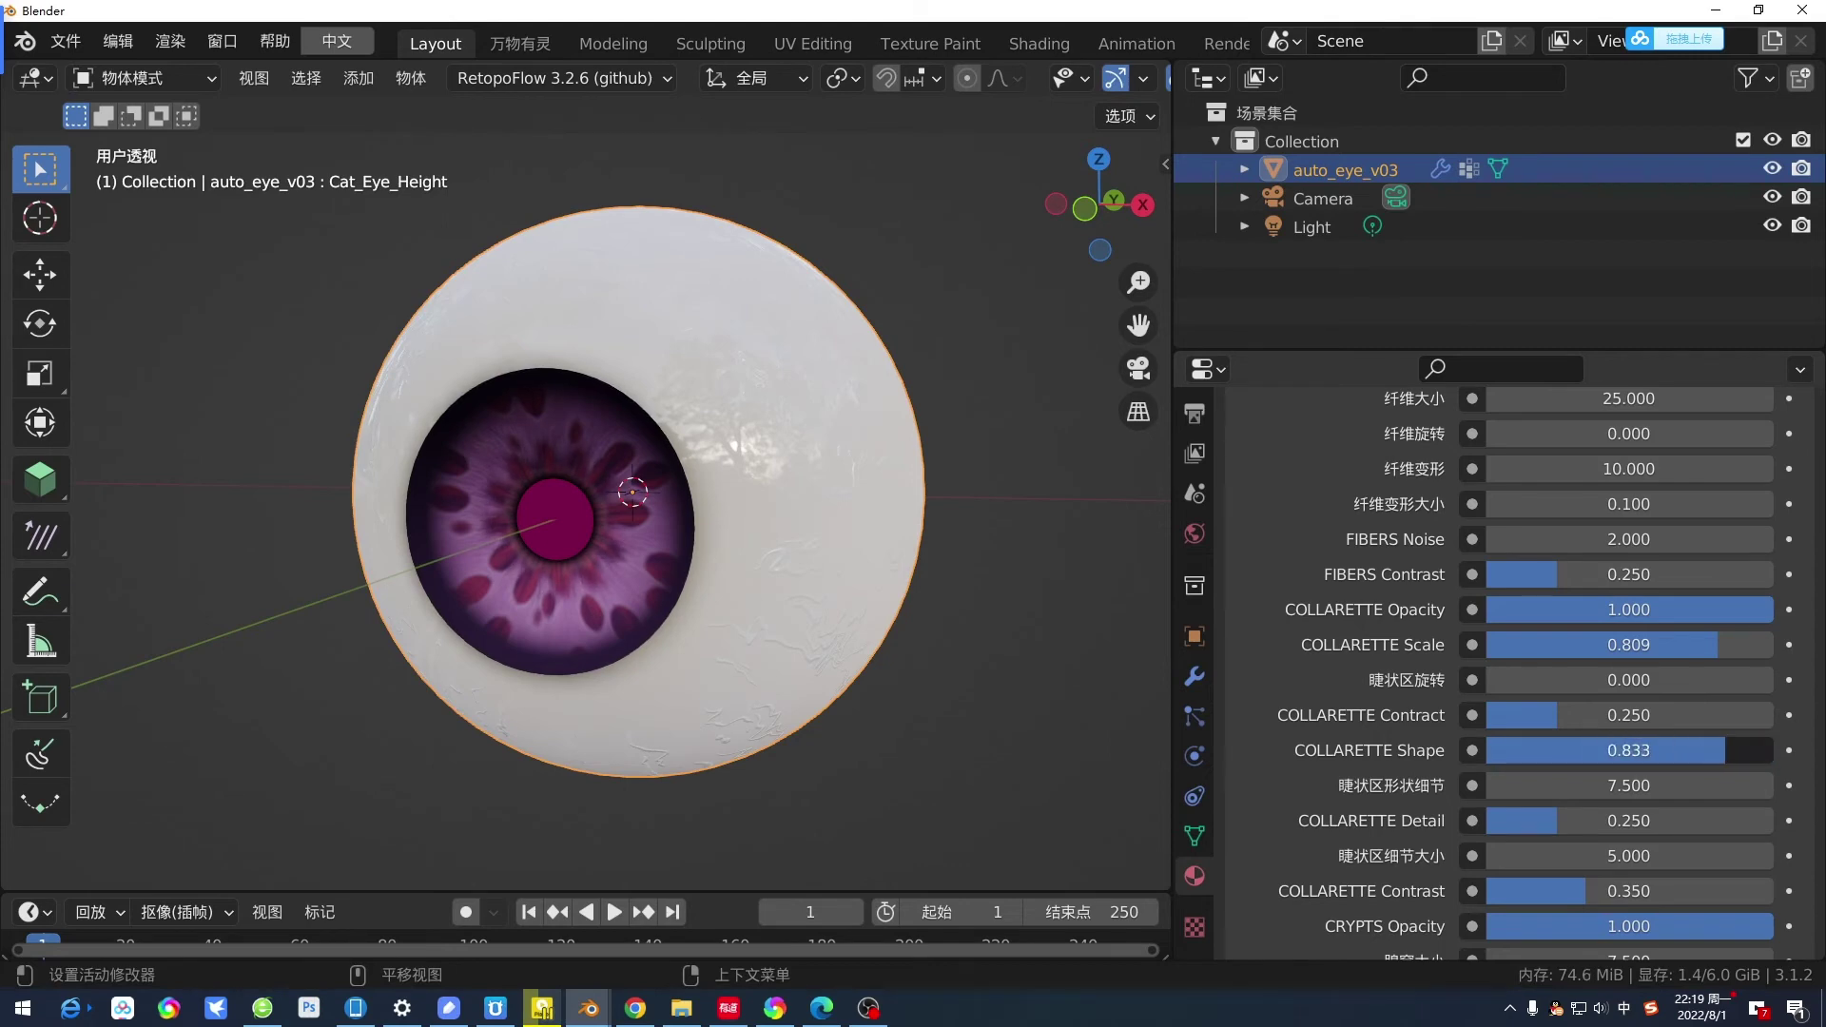
{"action": "mouse_move", "coordinate": [1556, 835]}
{"action": "left_mouse_down"}
{"action": "mouse_move", "coordinate": [1772, 820]}
{"action": "mouse_move", "coordinate": [1579, 821]}
{"action": "left_mouse_up"}
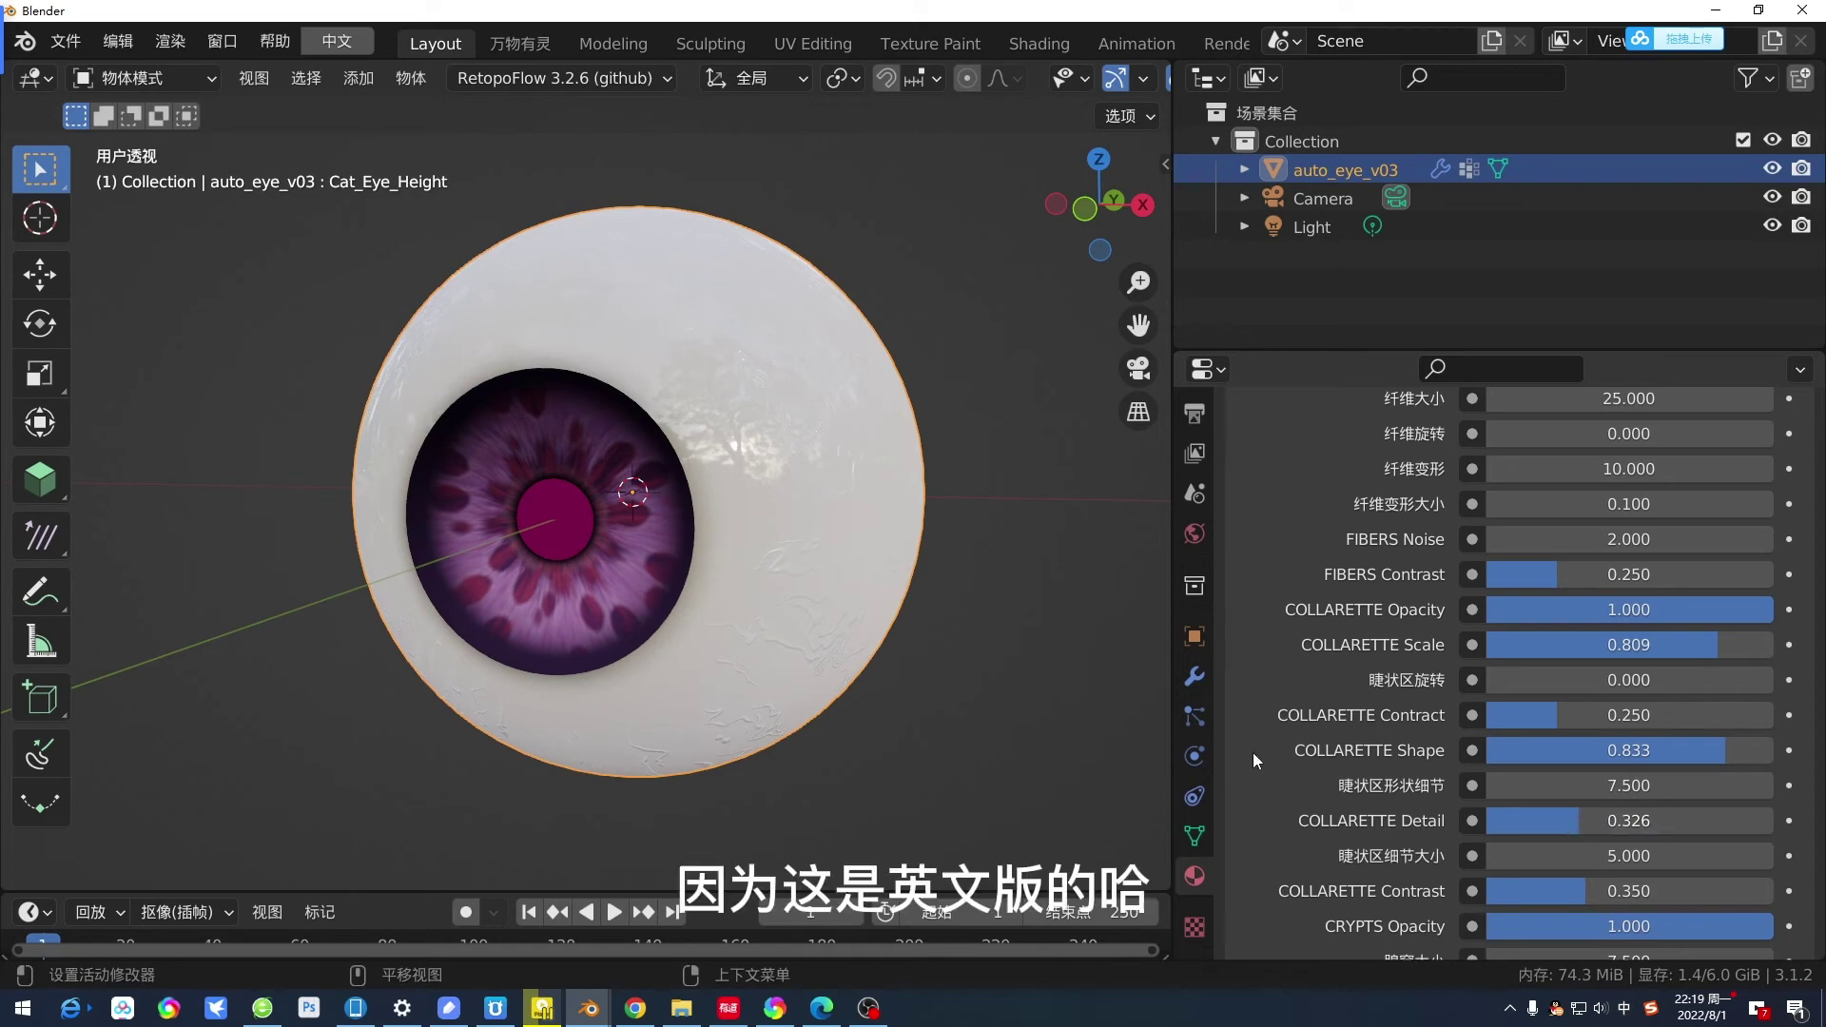
{"action": "scroll", "coordinate": [1312, 751], "scroll_direction": "down", "scroll_amount": 4}
{"action": "scroll", "coordinate": [1373, 814], "scroll_direction": "down", "scroll_amount": 1}
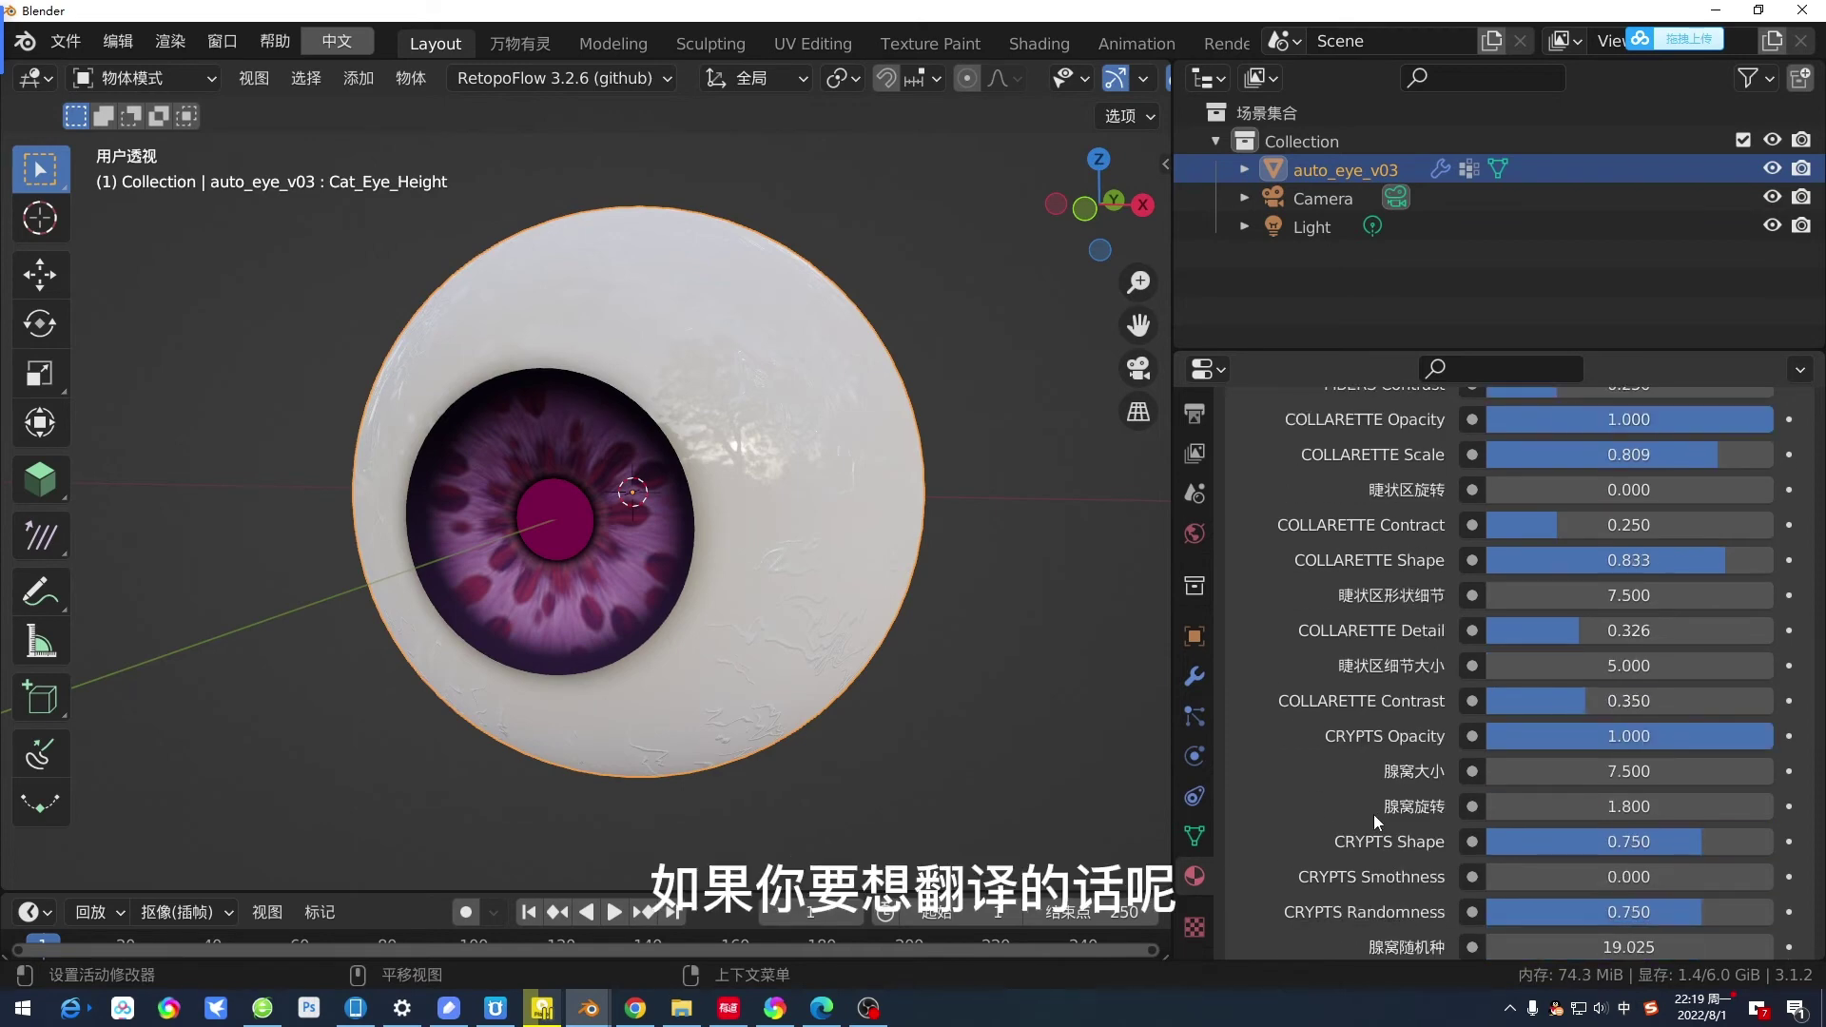
{"action": "scroll", "coordinate": [1373, 814], "scroll_direction": "up", "scroll_amount": 2}
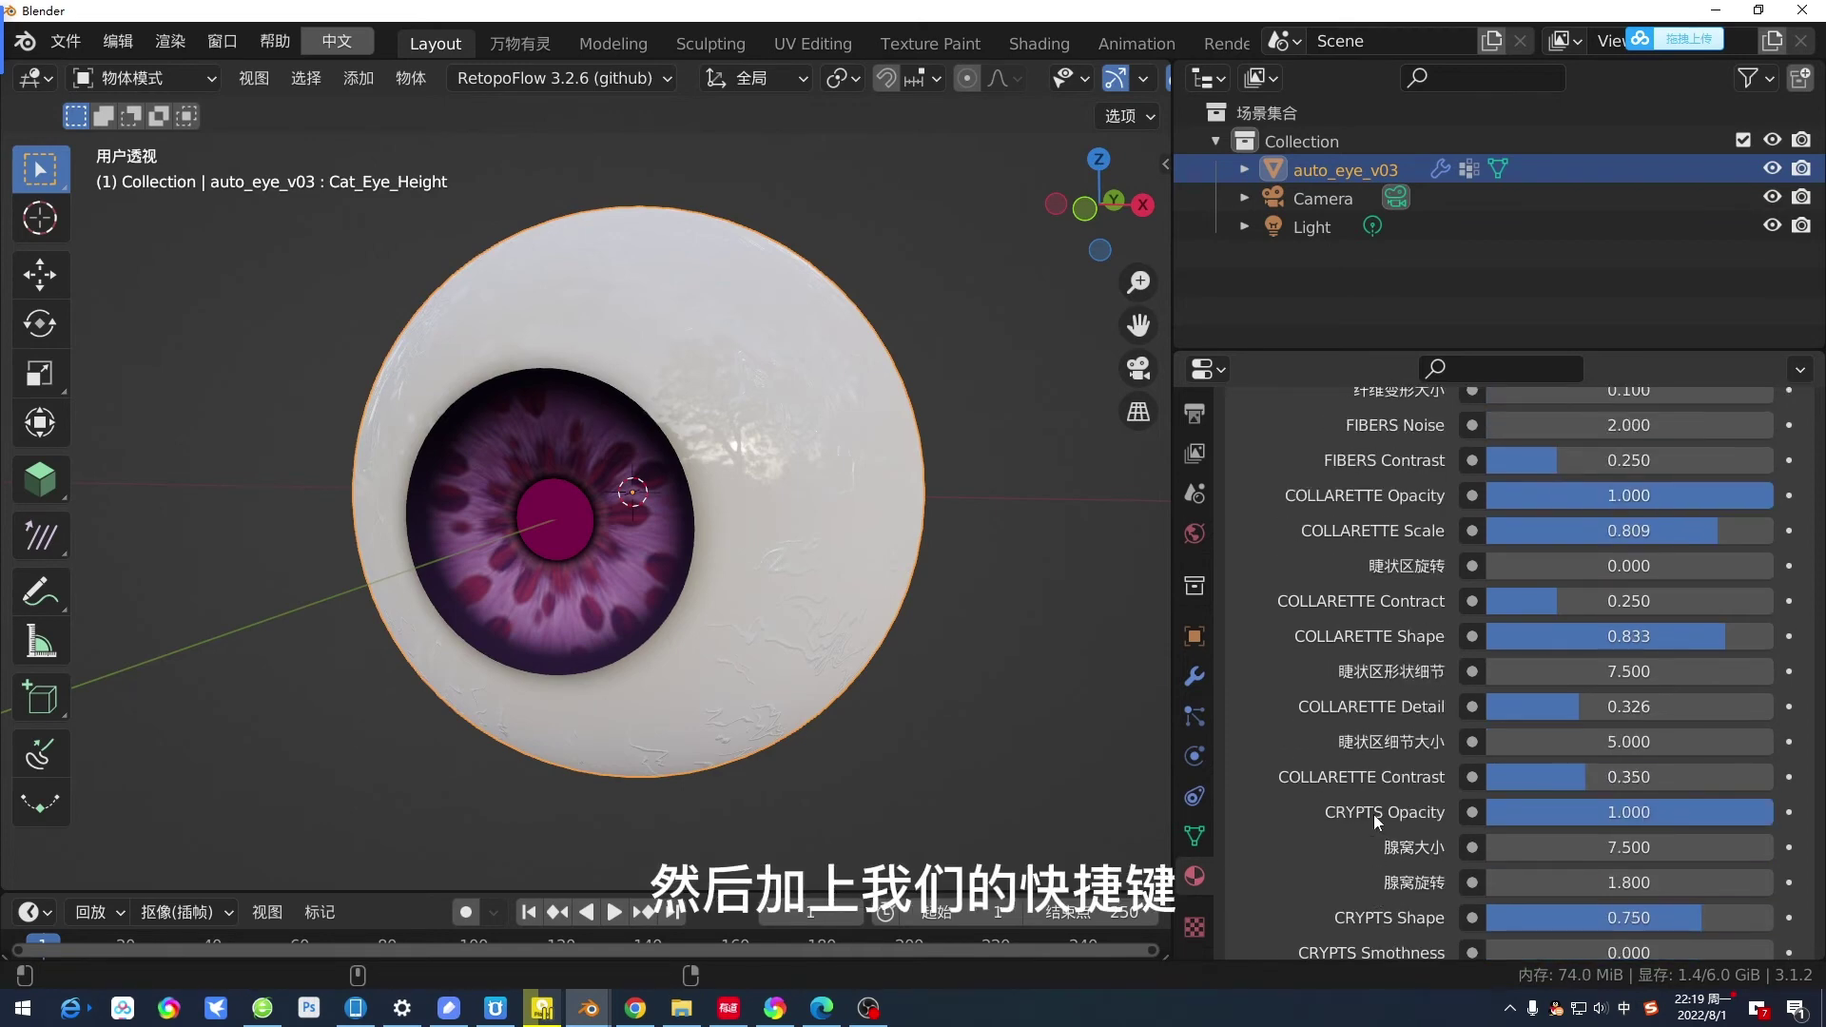
{"action": "key", "text": "ctrl+alt+a"}
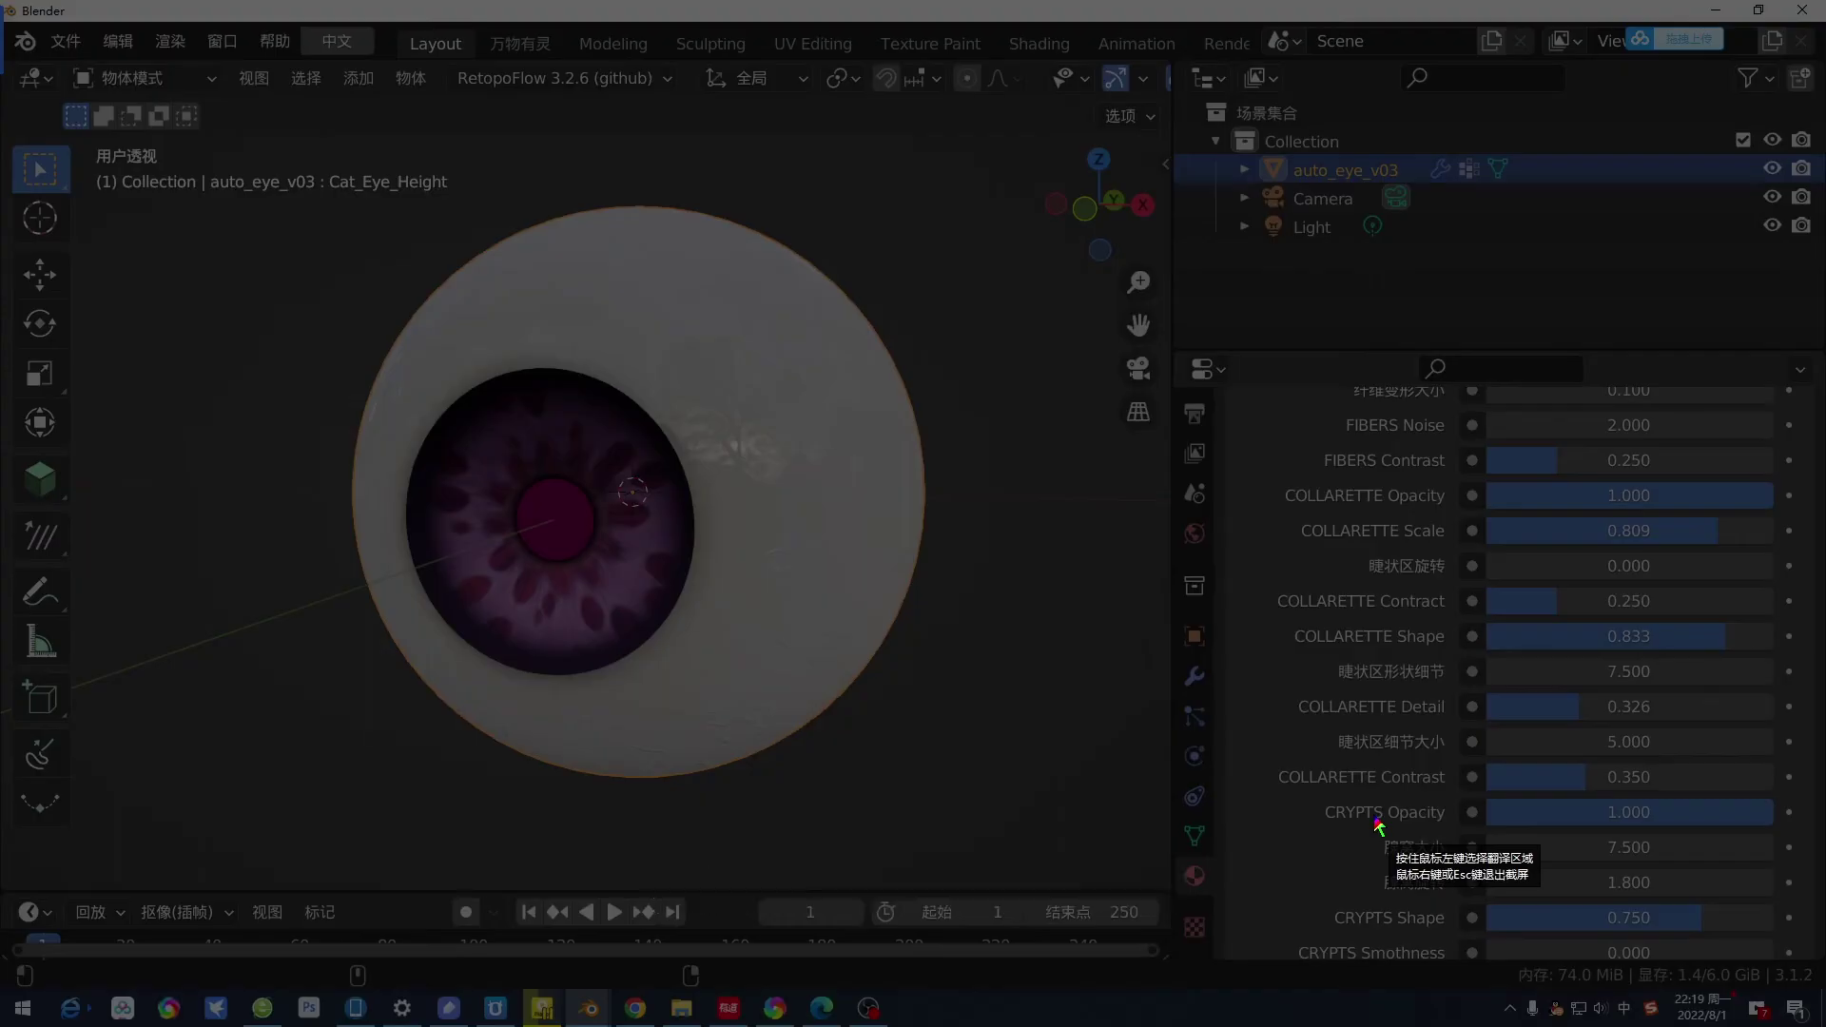
{"action": "mouse_move", "coordinate": [1233, 400]}
{"action": "left_mouse_down"}
{"action": "mouse_move", "coordinate": [1471, 962]}
{"action": "mouse_move", "coordinate": [1464, 939]}
{"action": "left_mouse_up"}
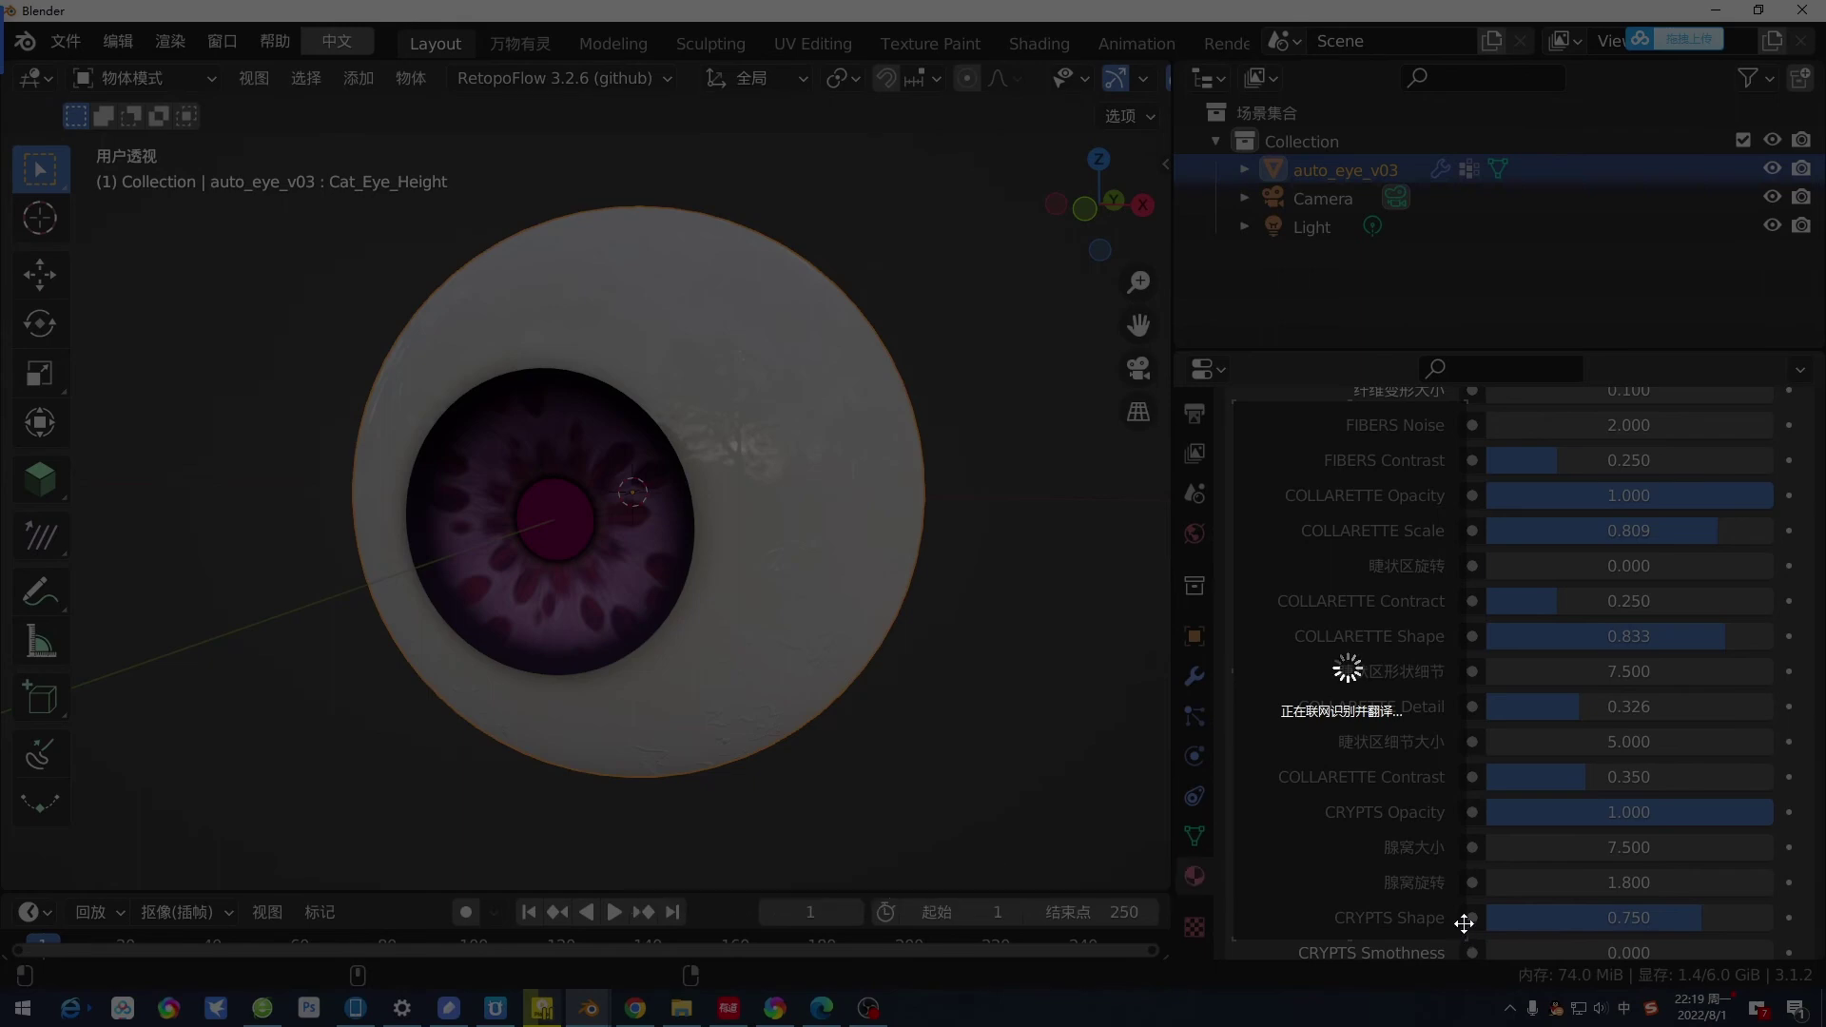
{"action": "key", "text": "Escape"}
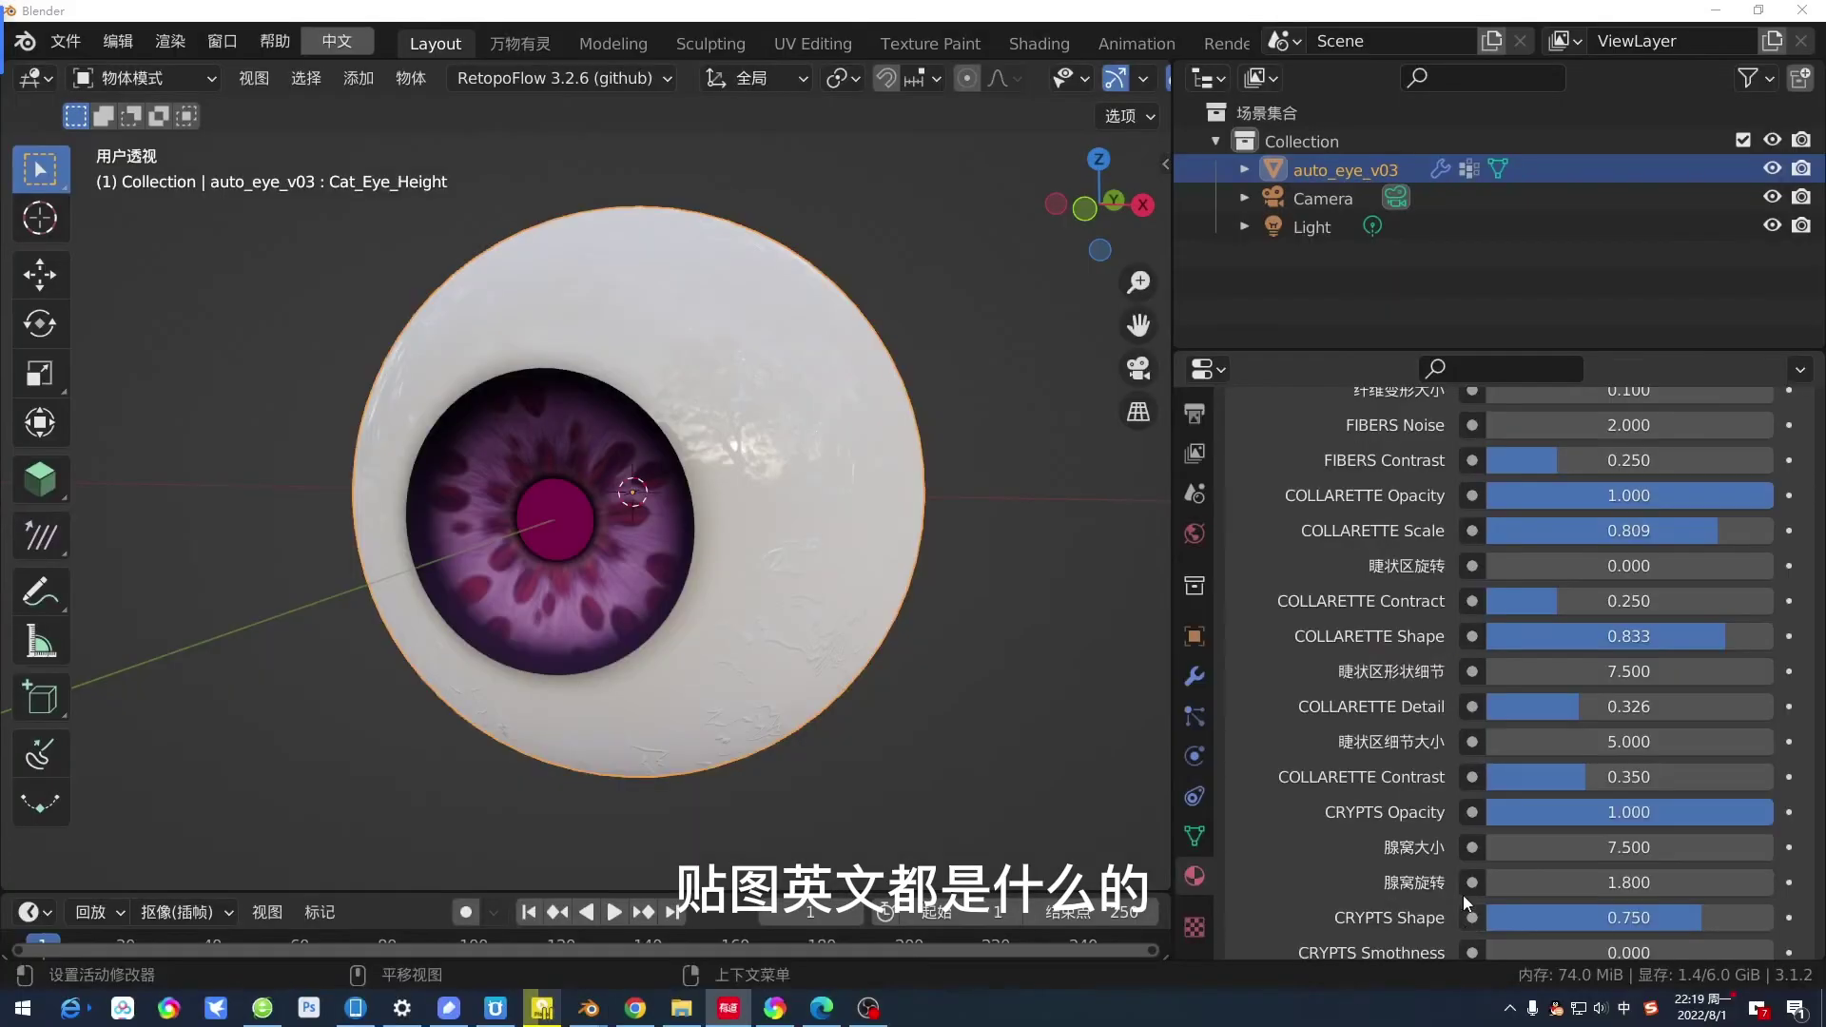
{"action": "key", "text": "ctrl+alt+d"}
{"action": "left_click_drag", "start_coordinate": [1241, 399], "coordinate": [1456, 544]}
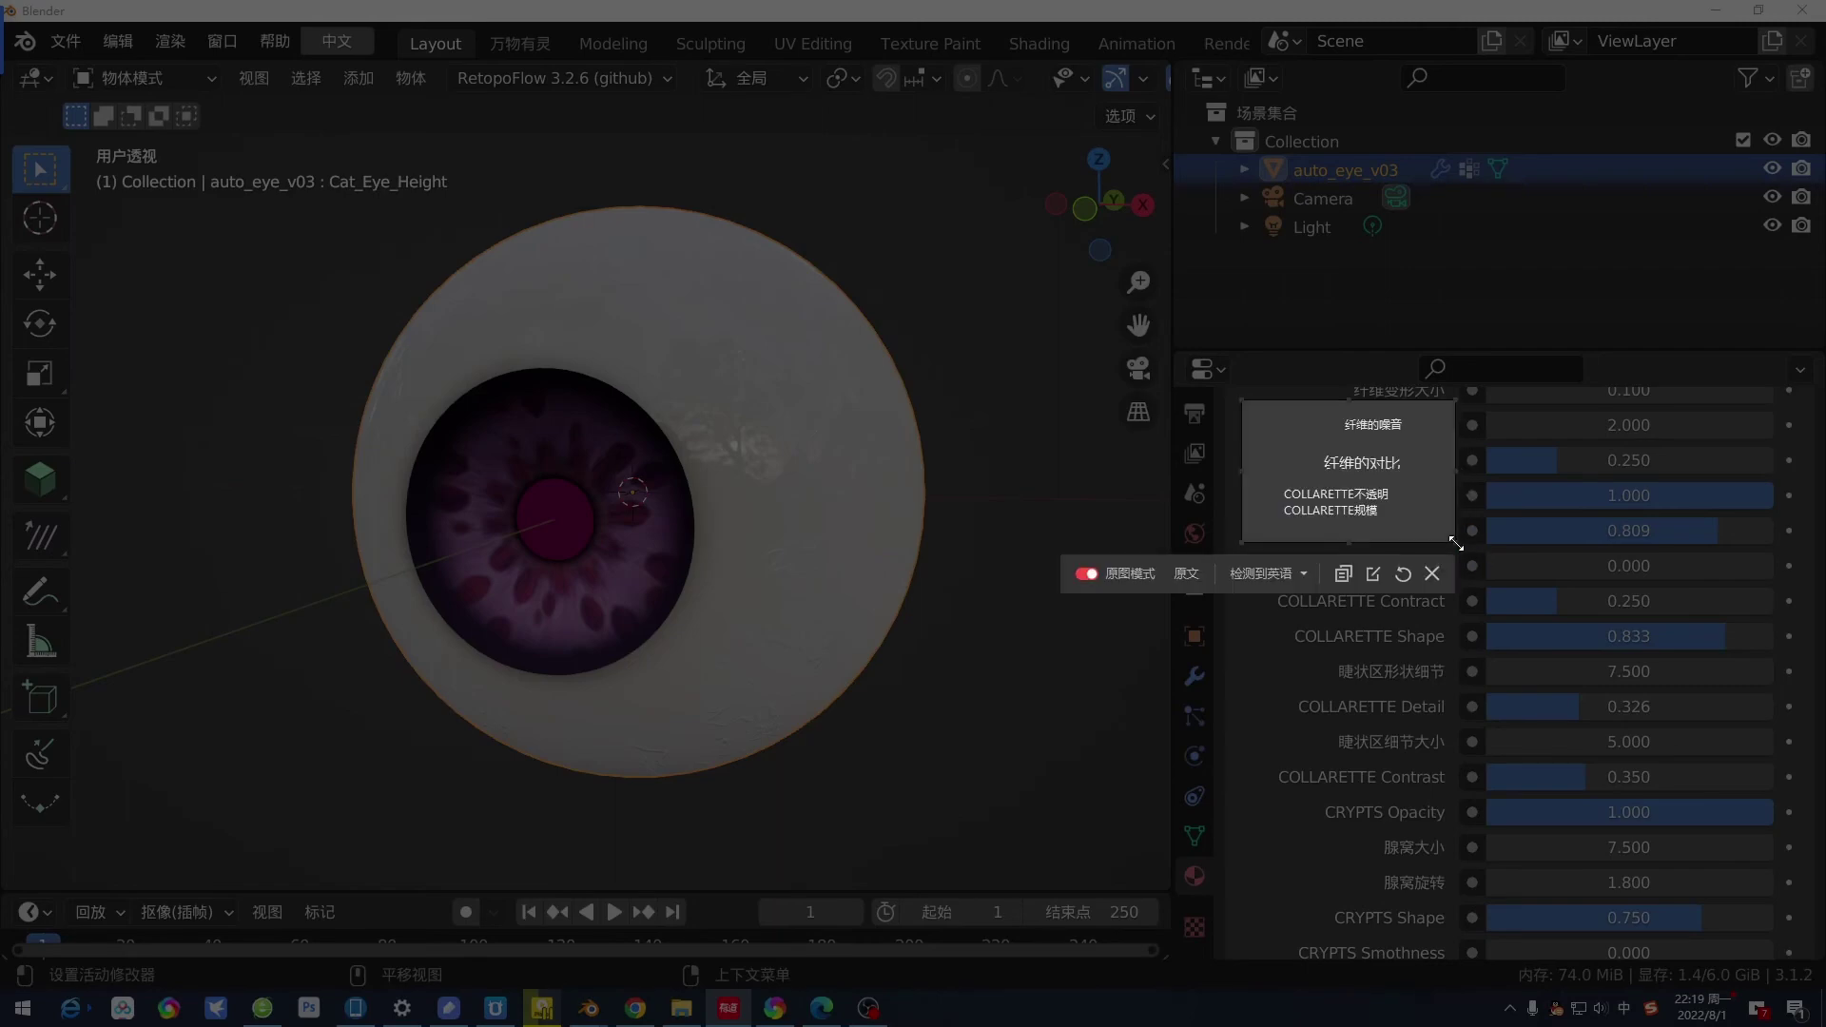
{"action": "key", "text": "Escape"}
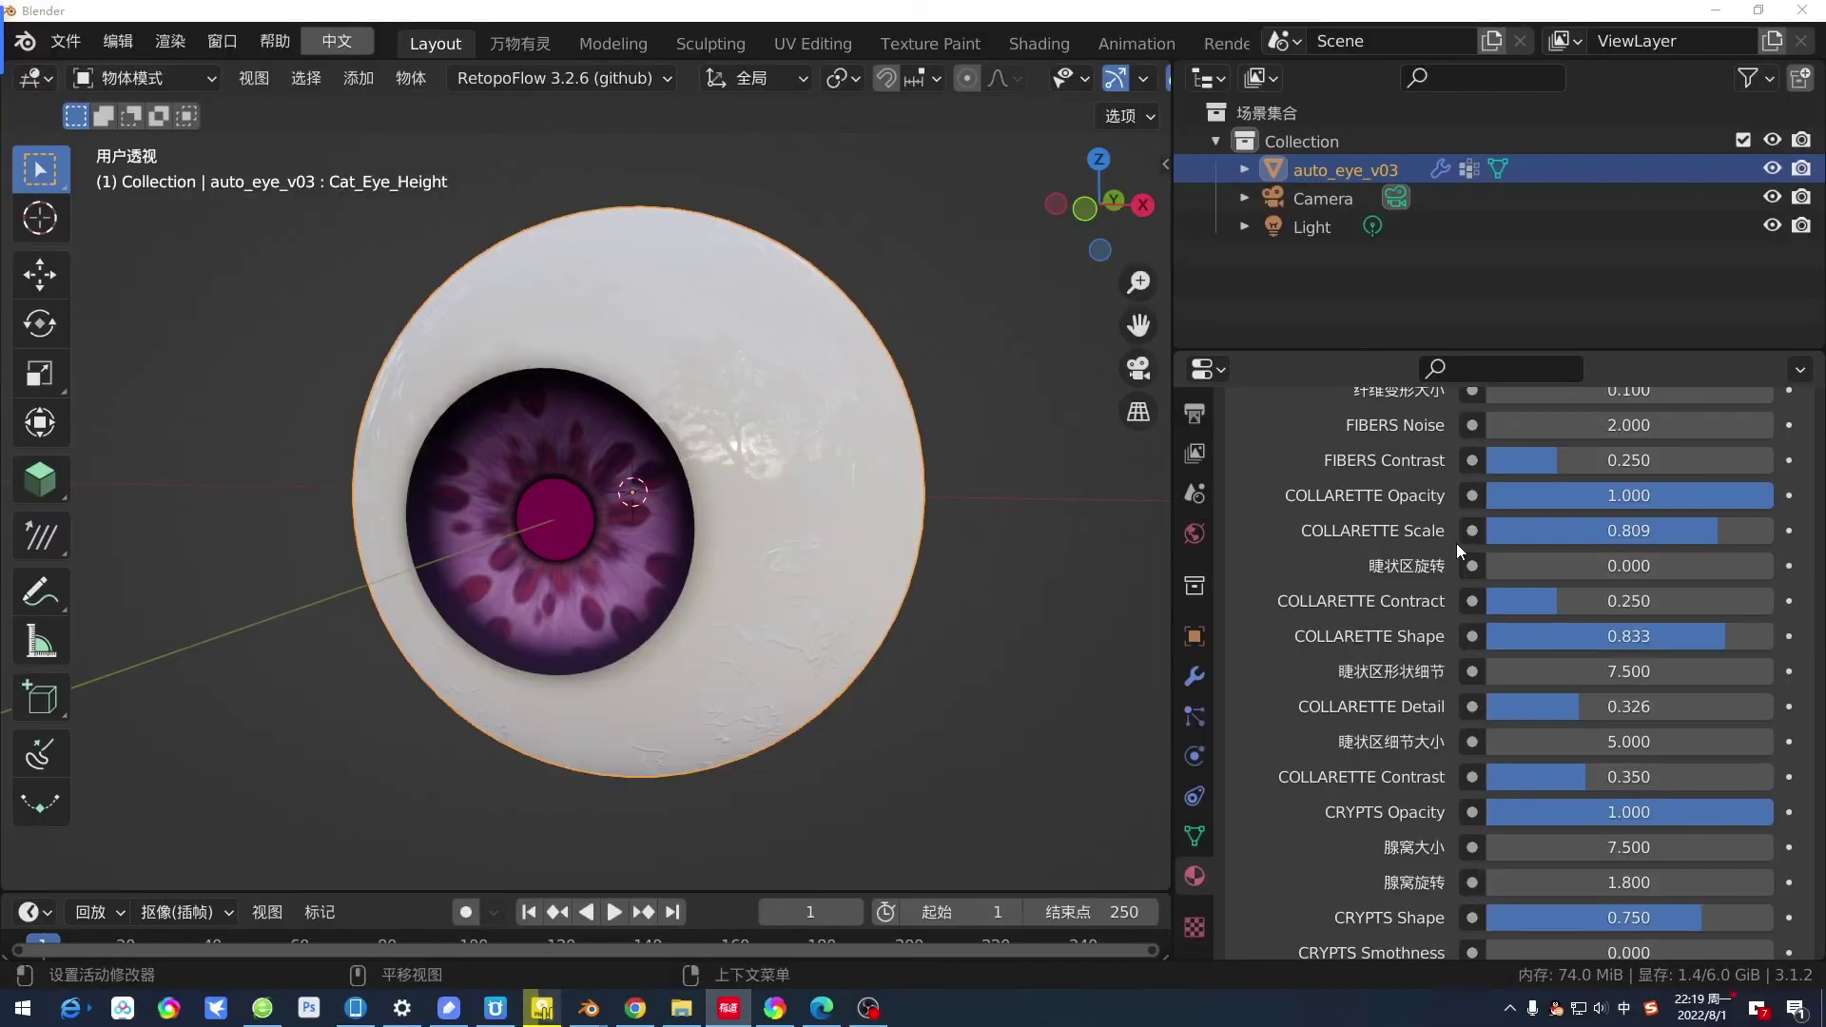
{"action": "scroll", "coordinate": [1485, 767], "scroll_direction": "down", "scroll_amount": 5}
{"action": "scroll", "coordinate": [1478, 780], "scroll_direction": "down", "scroll_amount": 2}
{"action": "scroll", "coordinate": [1474, 783], "scroll_direction": "down", "scroll_amount": 8}
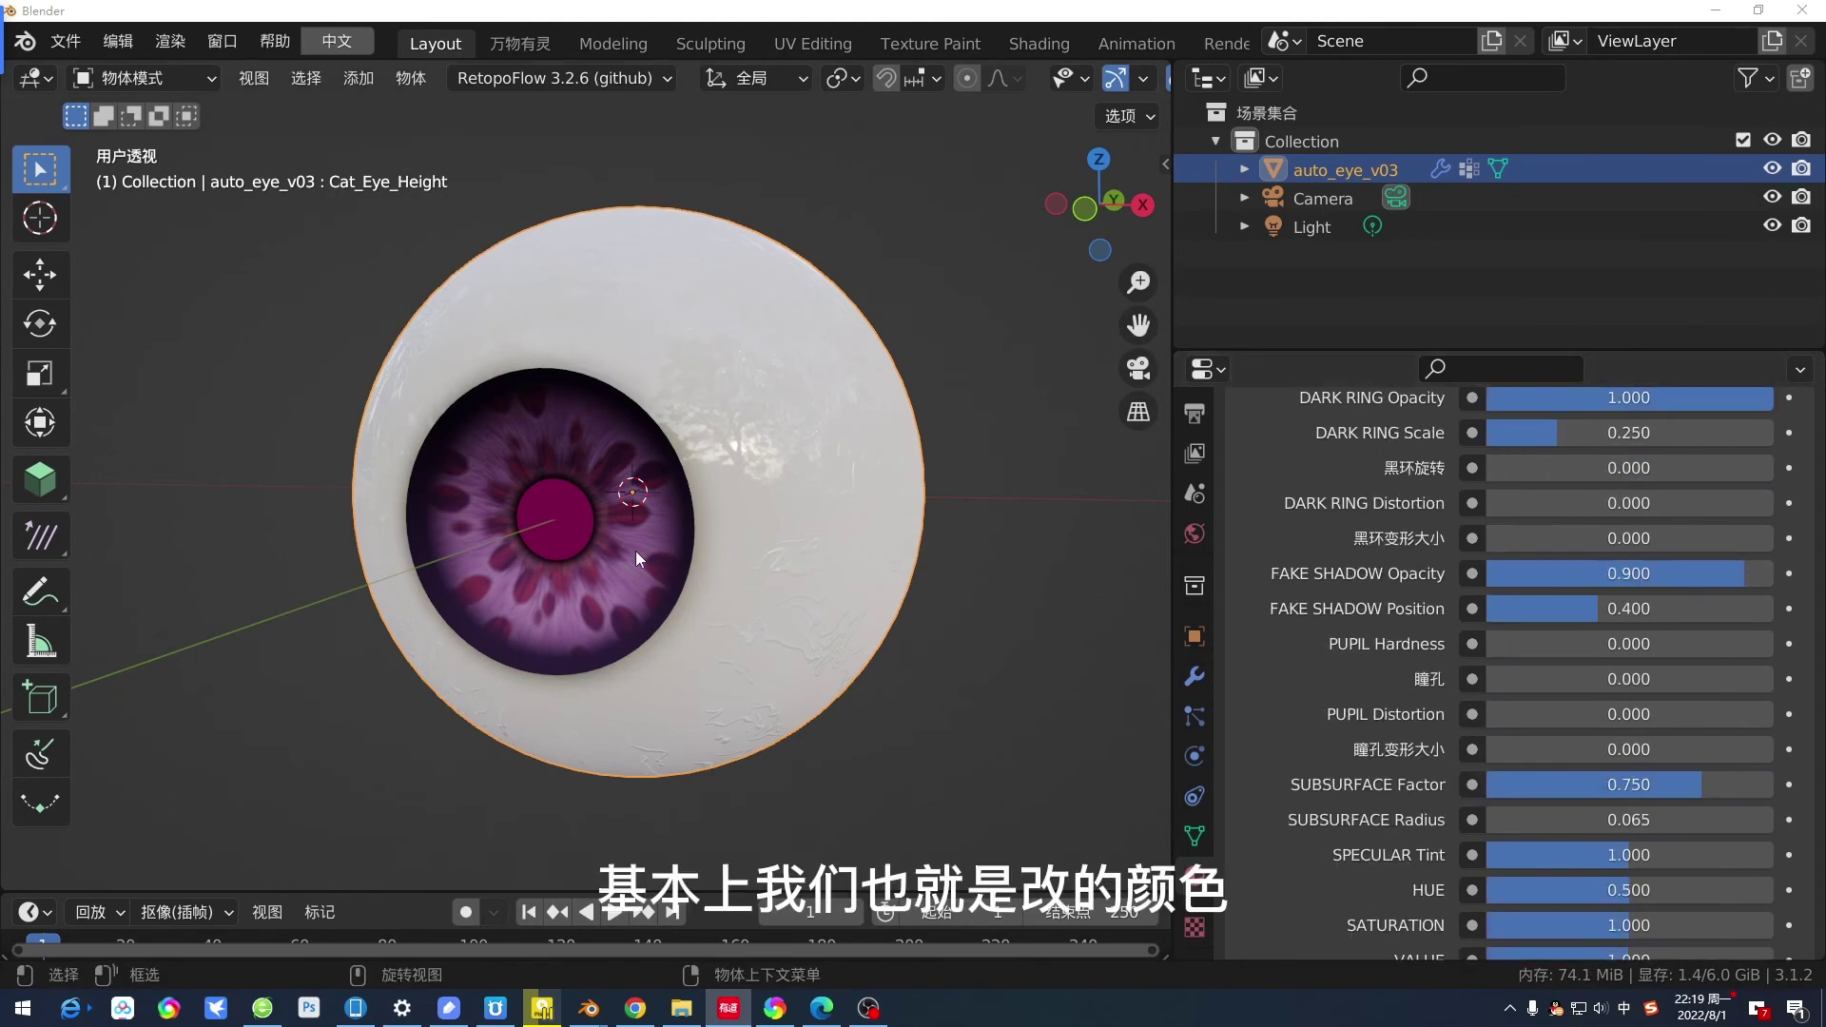
{"action": "scroll", "coordinate": [1483, 808], "scroll_direction": "down", "scroll_amount": 5}
{"action": "mouse_move", "coordinate": [1601, 768]}
{"action": "left_mouse_down"}
{"action": "mouse_move", "coordinate": [1769, 770]}
{"action": "mouse_move", "coordinate": [1589, 771]}
{"action": "mouse_move", "coordinate": [1768, 770]}
{"action": "mouse_move", "coordinate": [1630, 769]}
{"action": "mouse_move", "coordinate": [1770, 738]}
{"action": "mouse_move", "coordinate": [1629, 738]}
{"action": "left_mouse_up"}
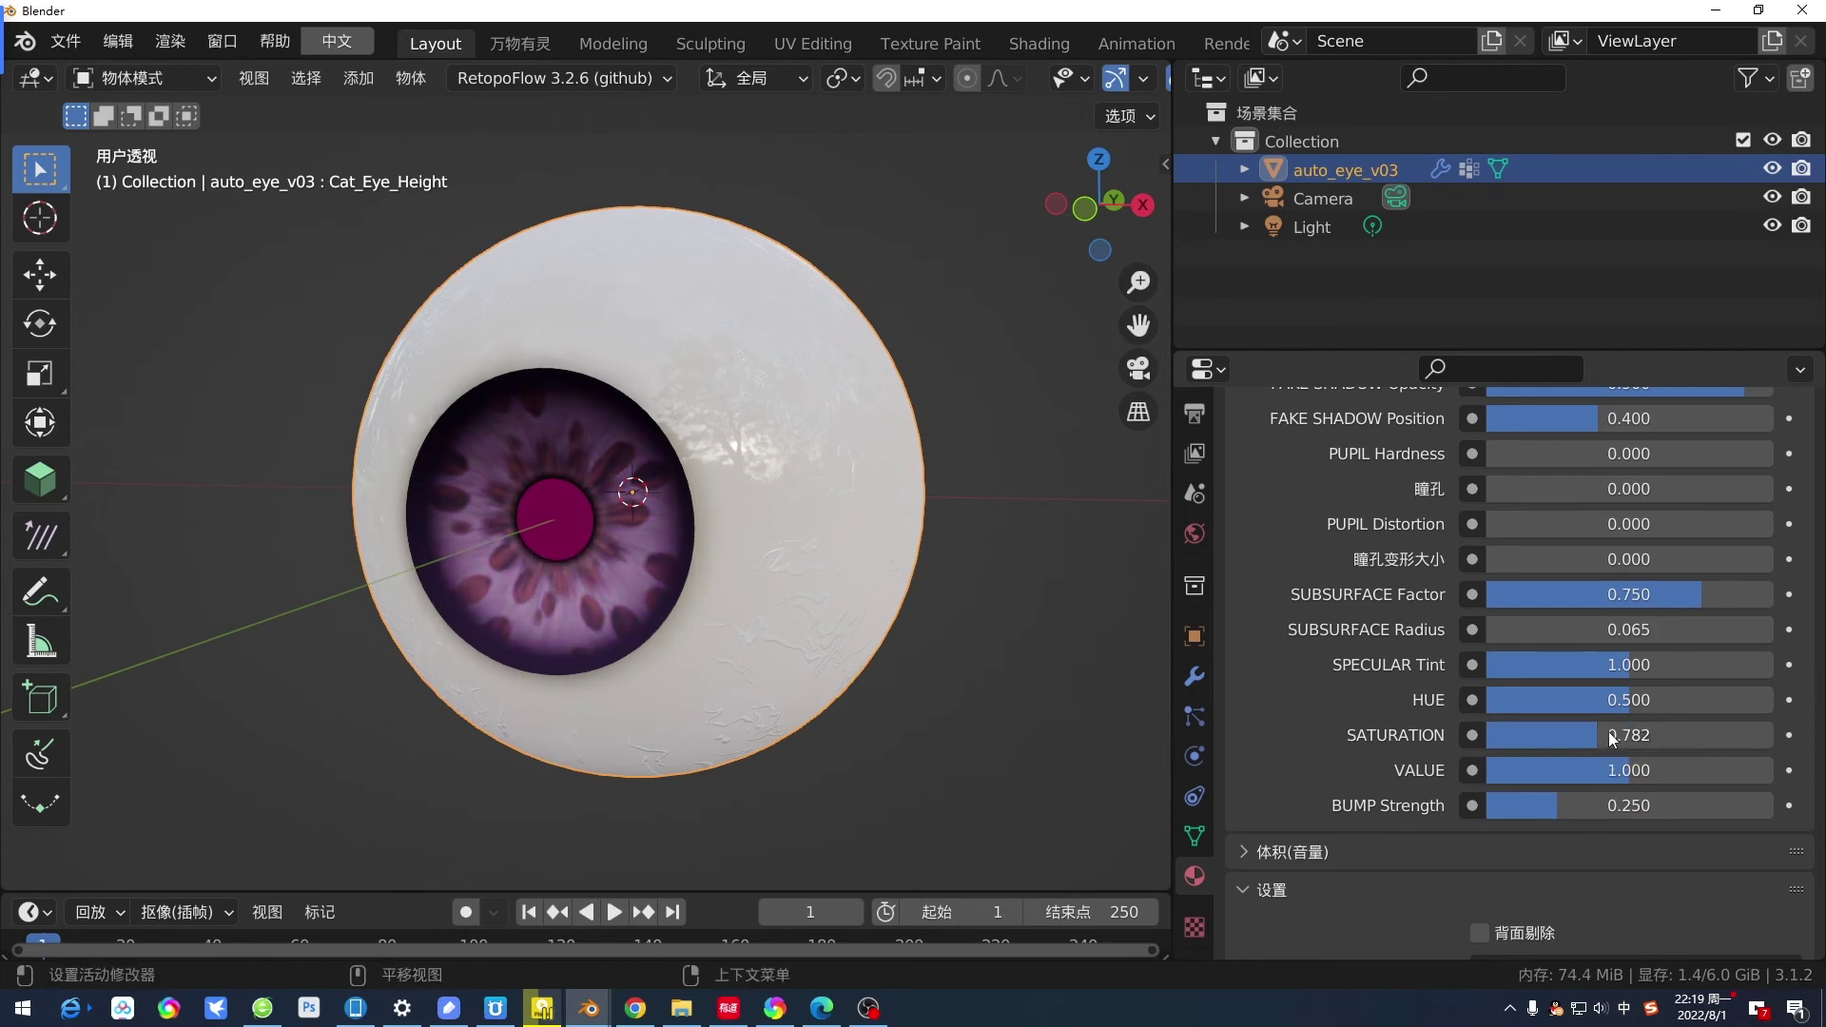
{"action": "mouse_move", "coordinate": [1662, 602]}
{"action": "left_mouse_down"}
{"action": "mouse_move", "coordinate": [1581, 602]}
{"action": "mouse_move", "coordinate": [1774, 602]}
{"action": "mouse_move", "coordinate": [1702, 602]}
{"action": "left_mouse_up"}
{"action": "mouse_move", "coordinate": [1563, 632]}
{"action": "left_mouse_down"}
{"action": "mouse_move", "coordinate": [1692, 632]}
{"action": "mouse_move", "coordinate": [1563, 629]}
{"action": "left_mouse_up"}
{"action": "mouse_move", "coordinate": [1616, 806]}
{"action": "left_mouse_down"}
{"action": "mouse_move", "coordinate": [1774, 805]}
{"action": "mouse_move", "coordinate": [1564, 806]}
{"action": "mouse_move", "coordinate": [1580, 806]}
{"action": "left_mouse_up"}
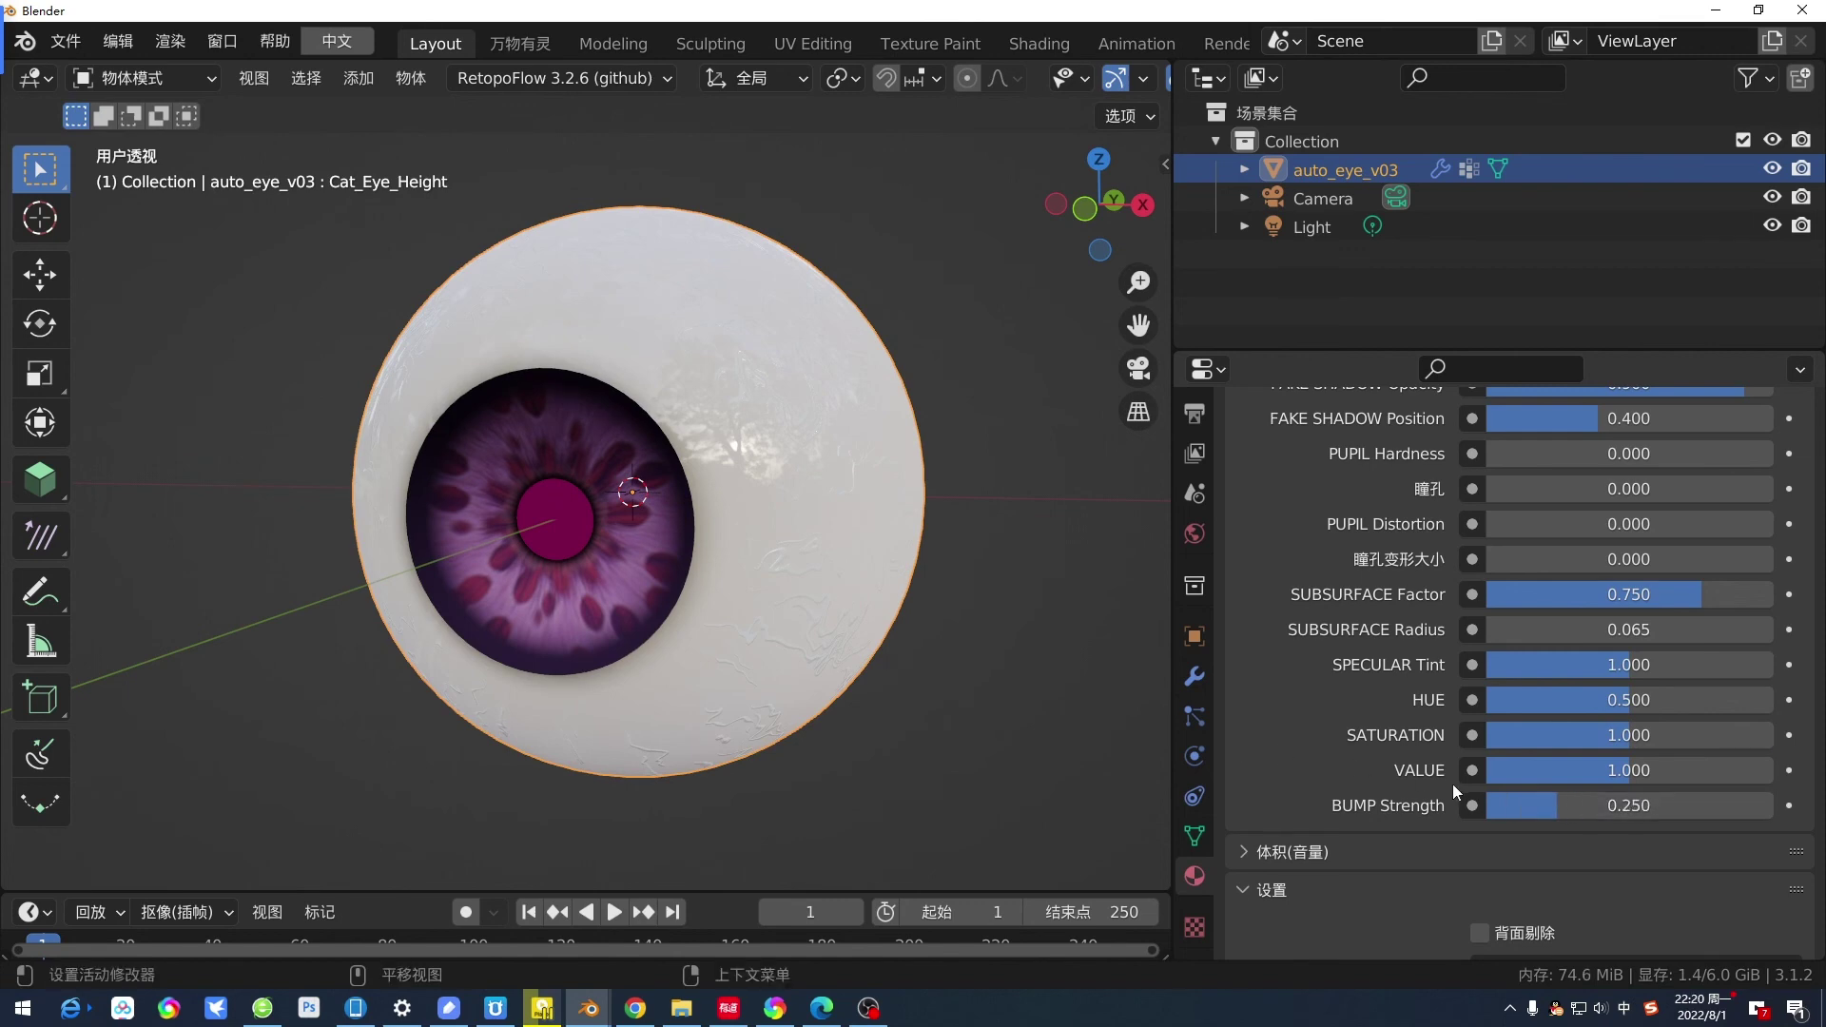
{"action": "scroll", "coordinate": [1447, 783], "scroll_direction": "up", "scroll_amount": 8}
{"action": "scroll", "coordinate": [1442, 783], "scroll_direction": "up", "scroll_amount": 6}
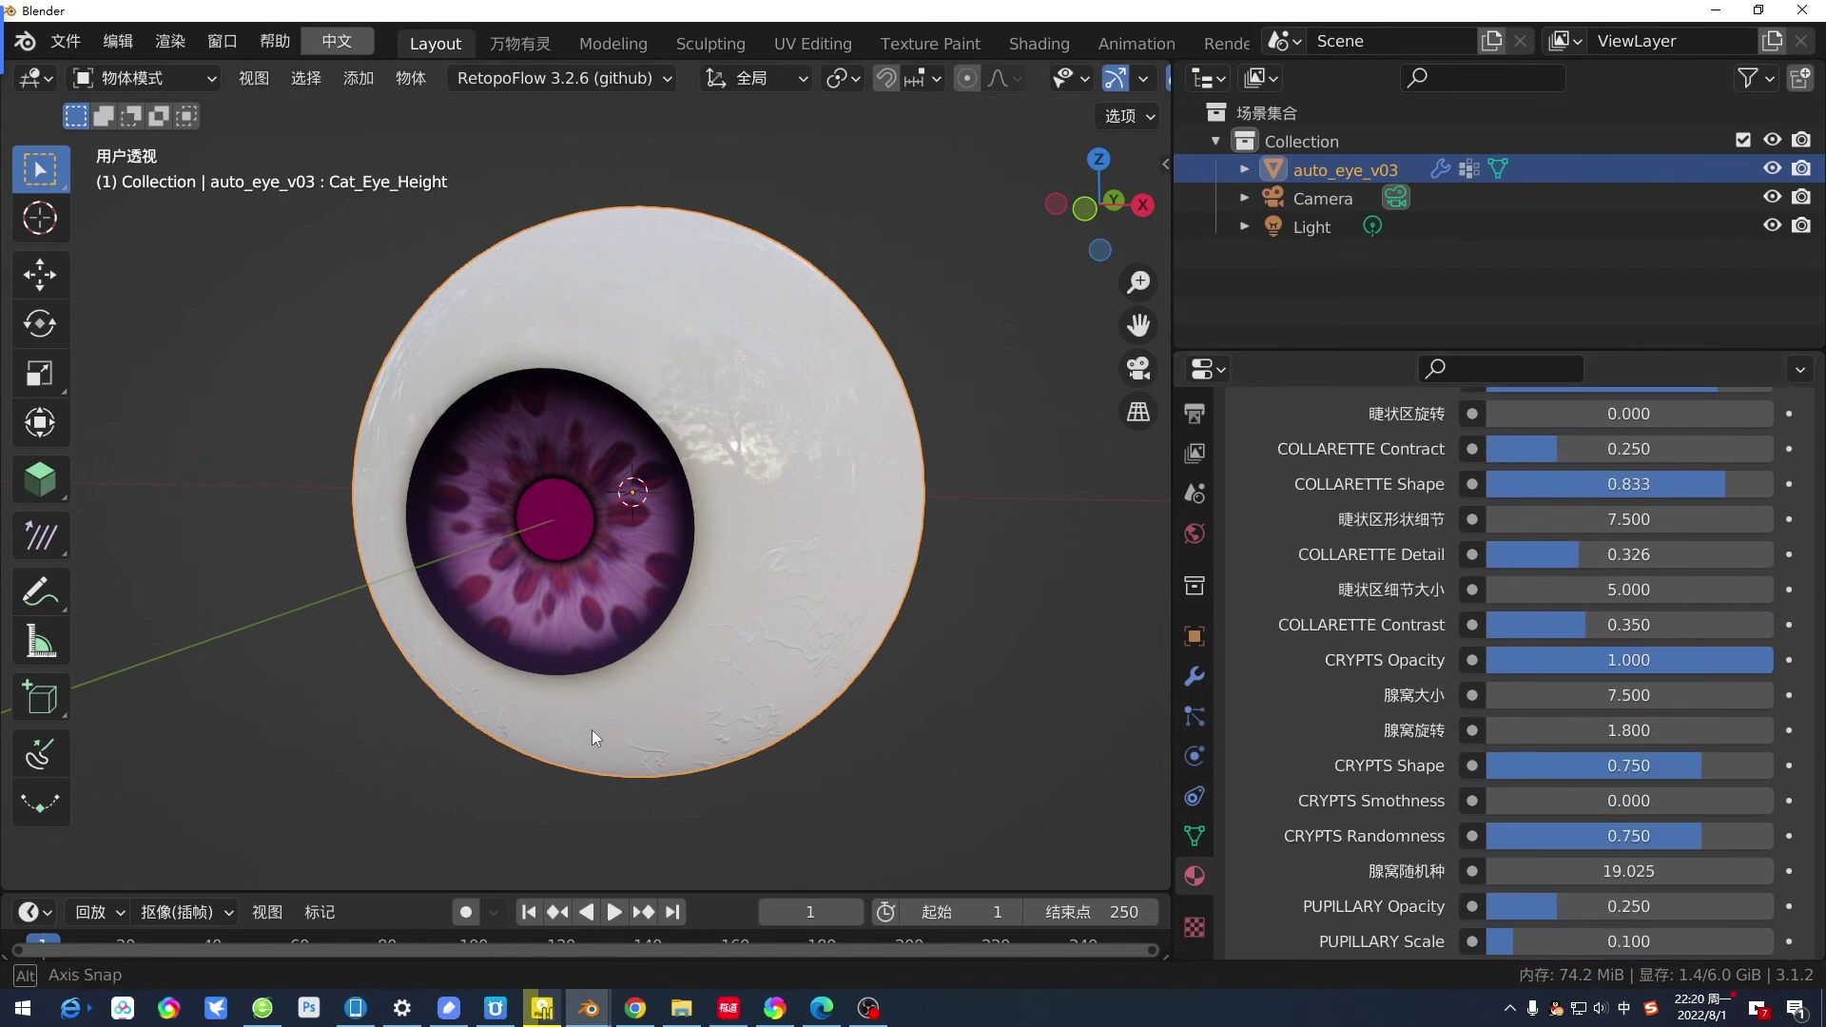
{"action": "mouse_move", "coordinate": [591, 729]}
{"action": "middle_mouse_down"}
{"action": "mouse_move", "coordinate": [820, 694]}
{"action": "mouse_move", "coordinate": [950, 705]}
{"action": "mouse_move", "coordinate": [776, 739]}
{"action": "mouse_move", "coordinate": [755, 790]}
{"action": "mouse_move", "coordinate": [704, 802]}
{"action": "mouse_move", "coordinate": [785, 755]}
{"action": "mouse_move", "coordinate": [807, 710]}
{"action": "middle_mouse_up"}
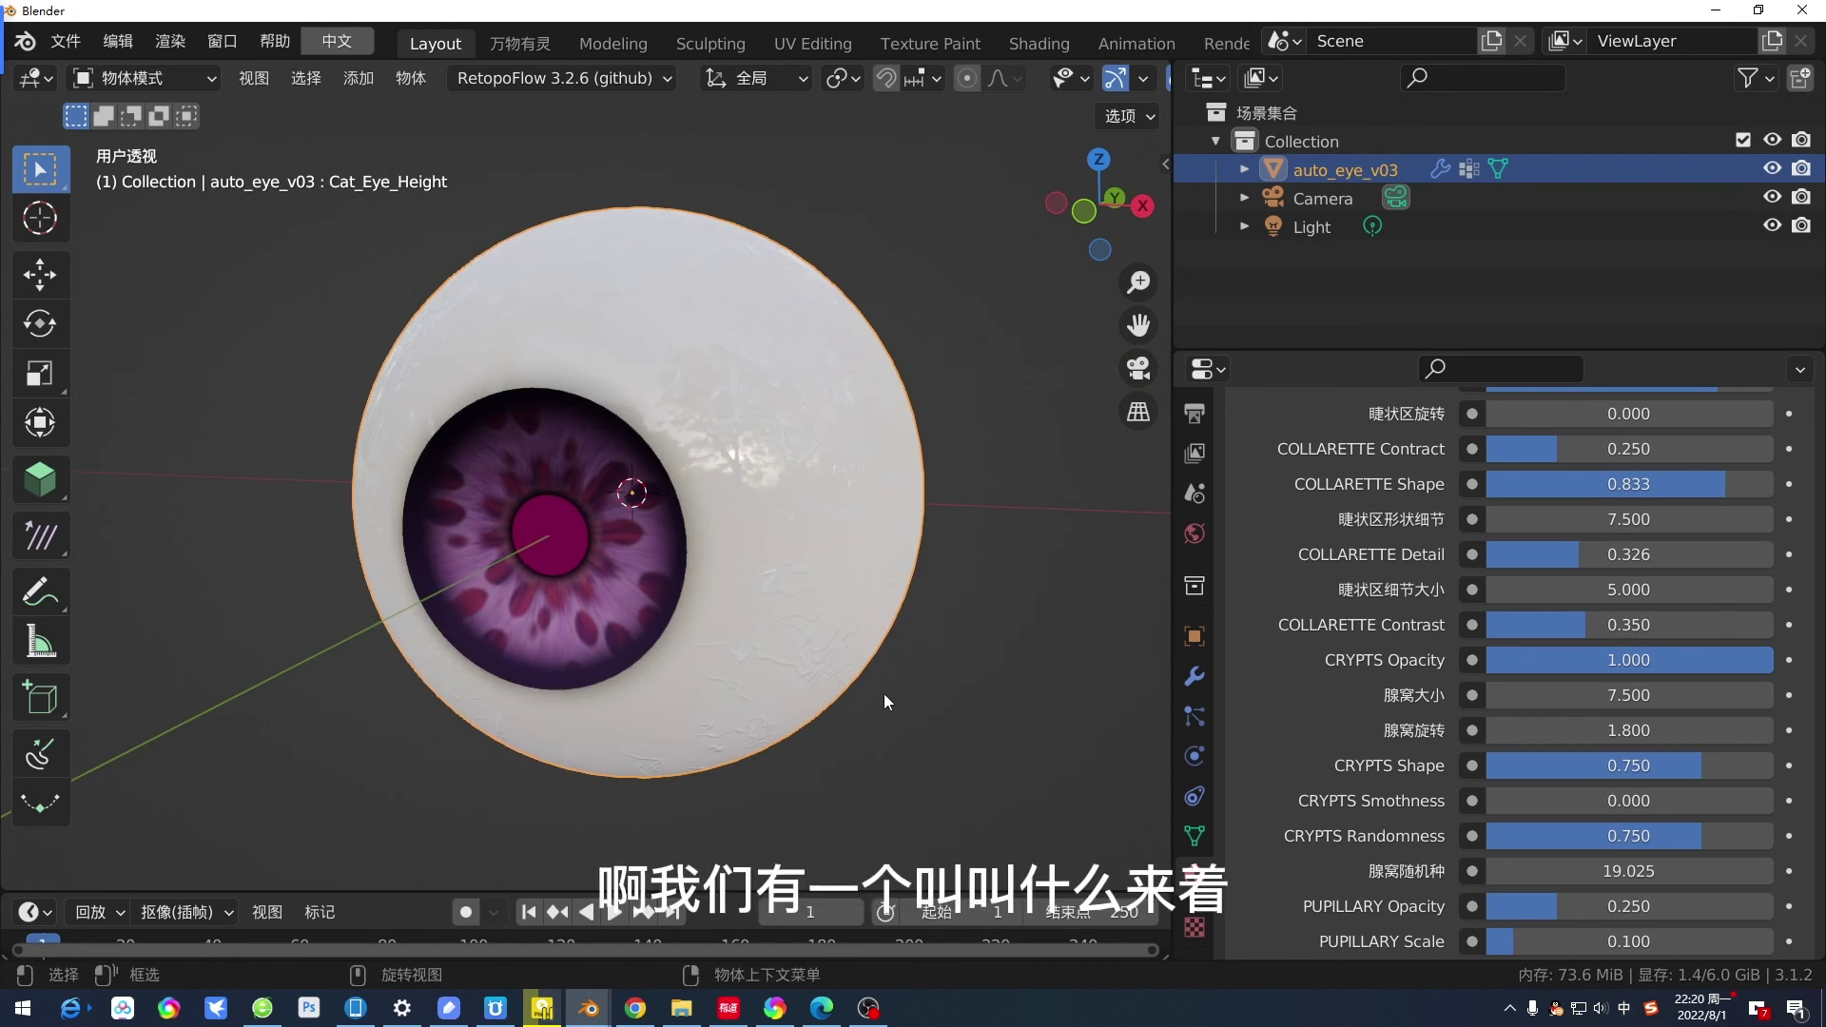
Hide Blender to show the Windows desktop, then bring OBS Studio to the front.
{"action": "key", "text": "super+d"}
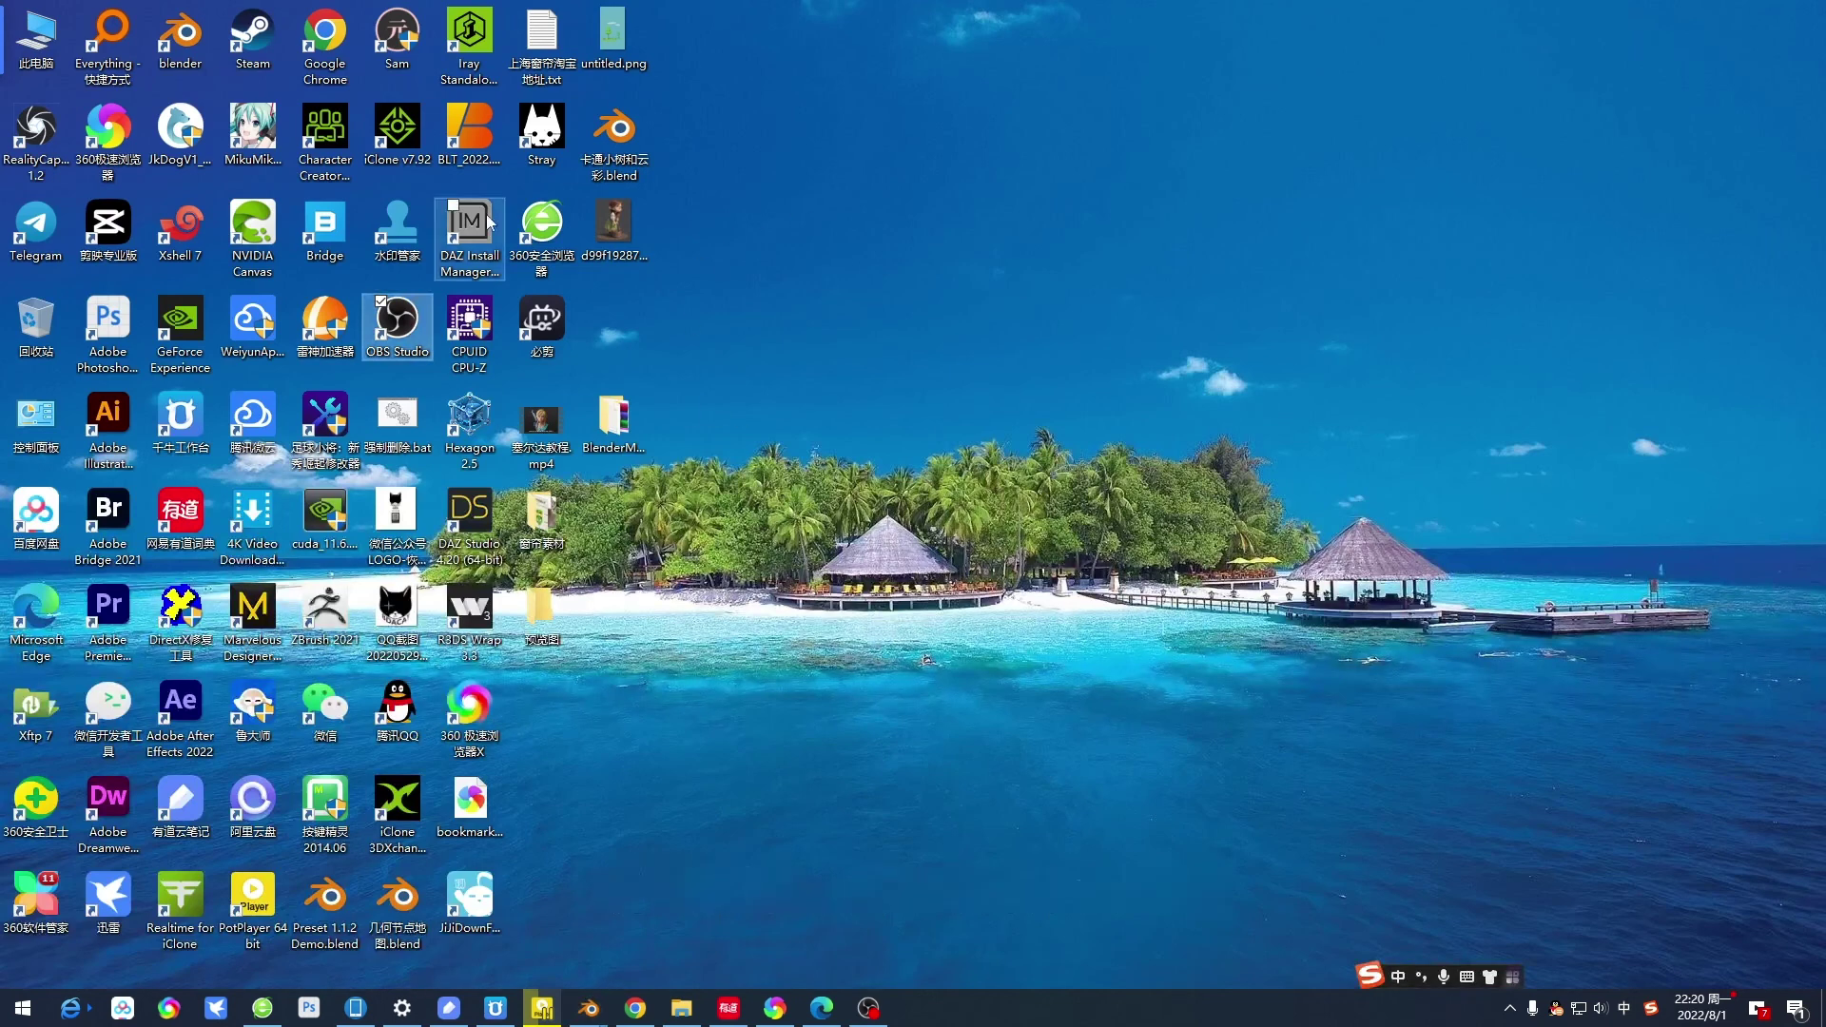
{"action": "left_click", "coordinate": [496, 163]}
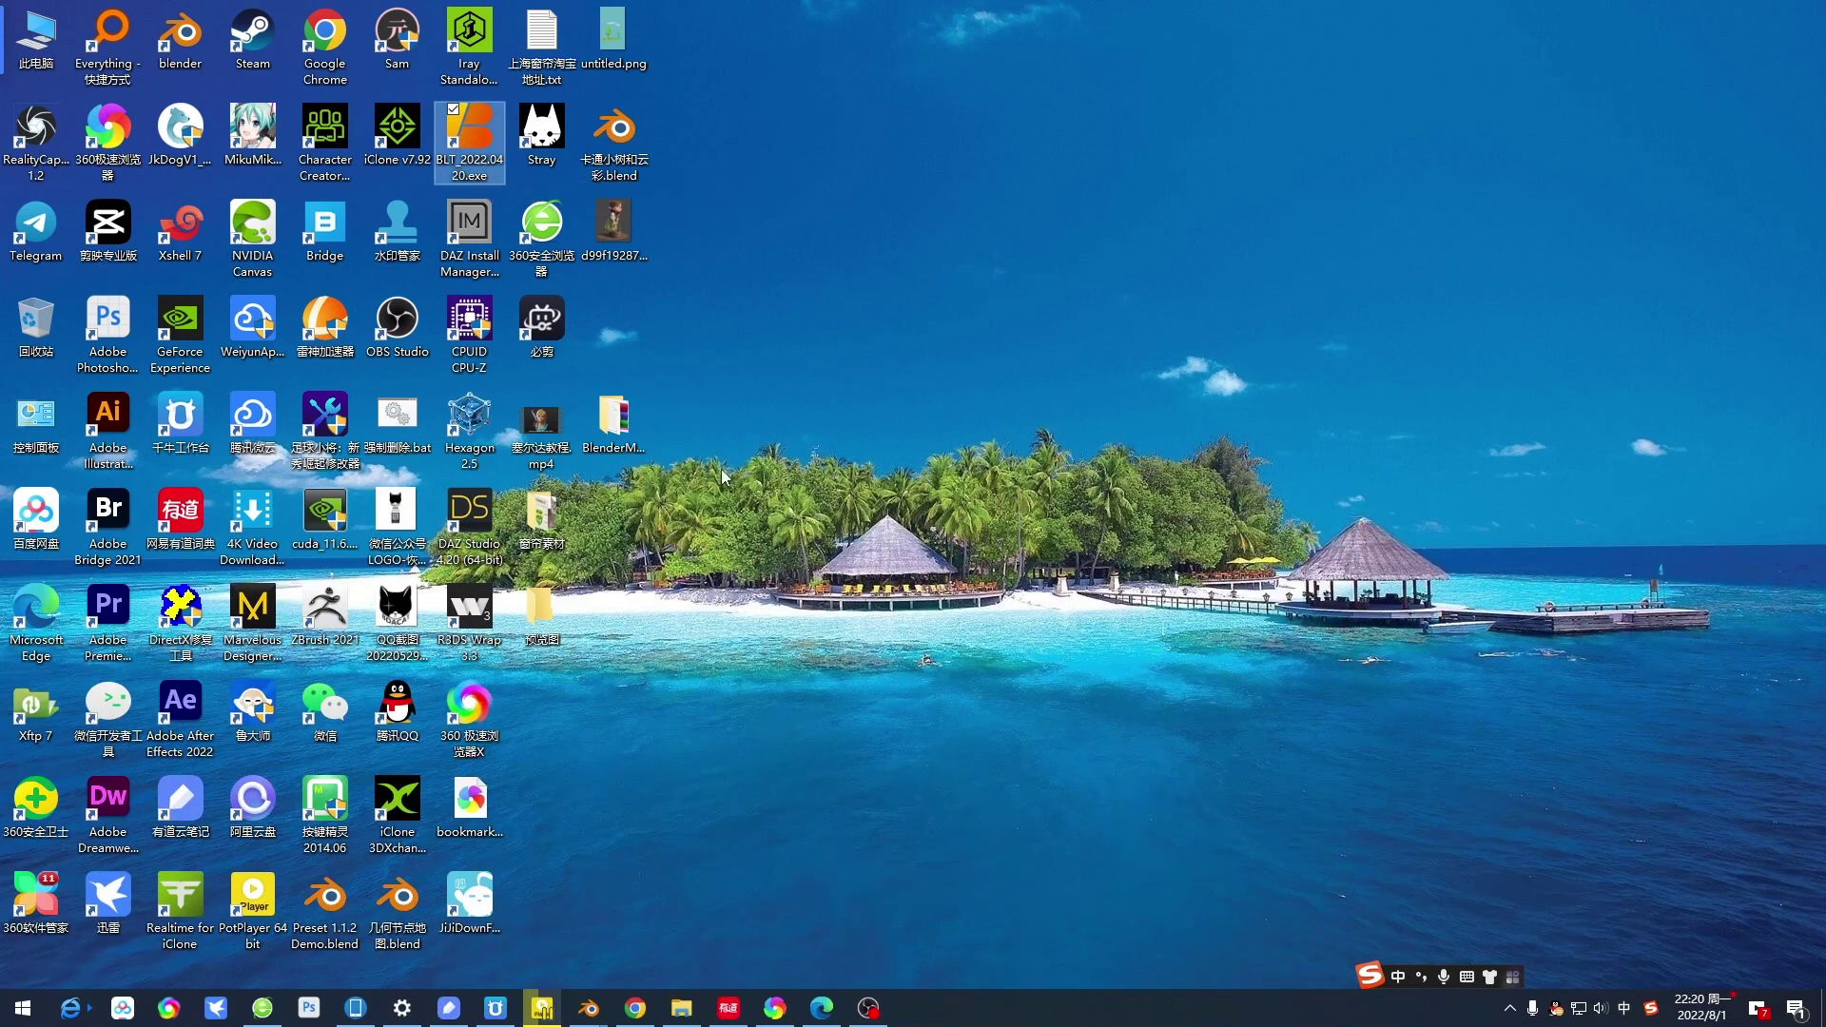
{"action": "left_click", "coordinate": [866, 1005]}
{"action": "mouse_move", "coordinate": [820, 1007]}
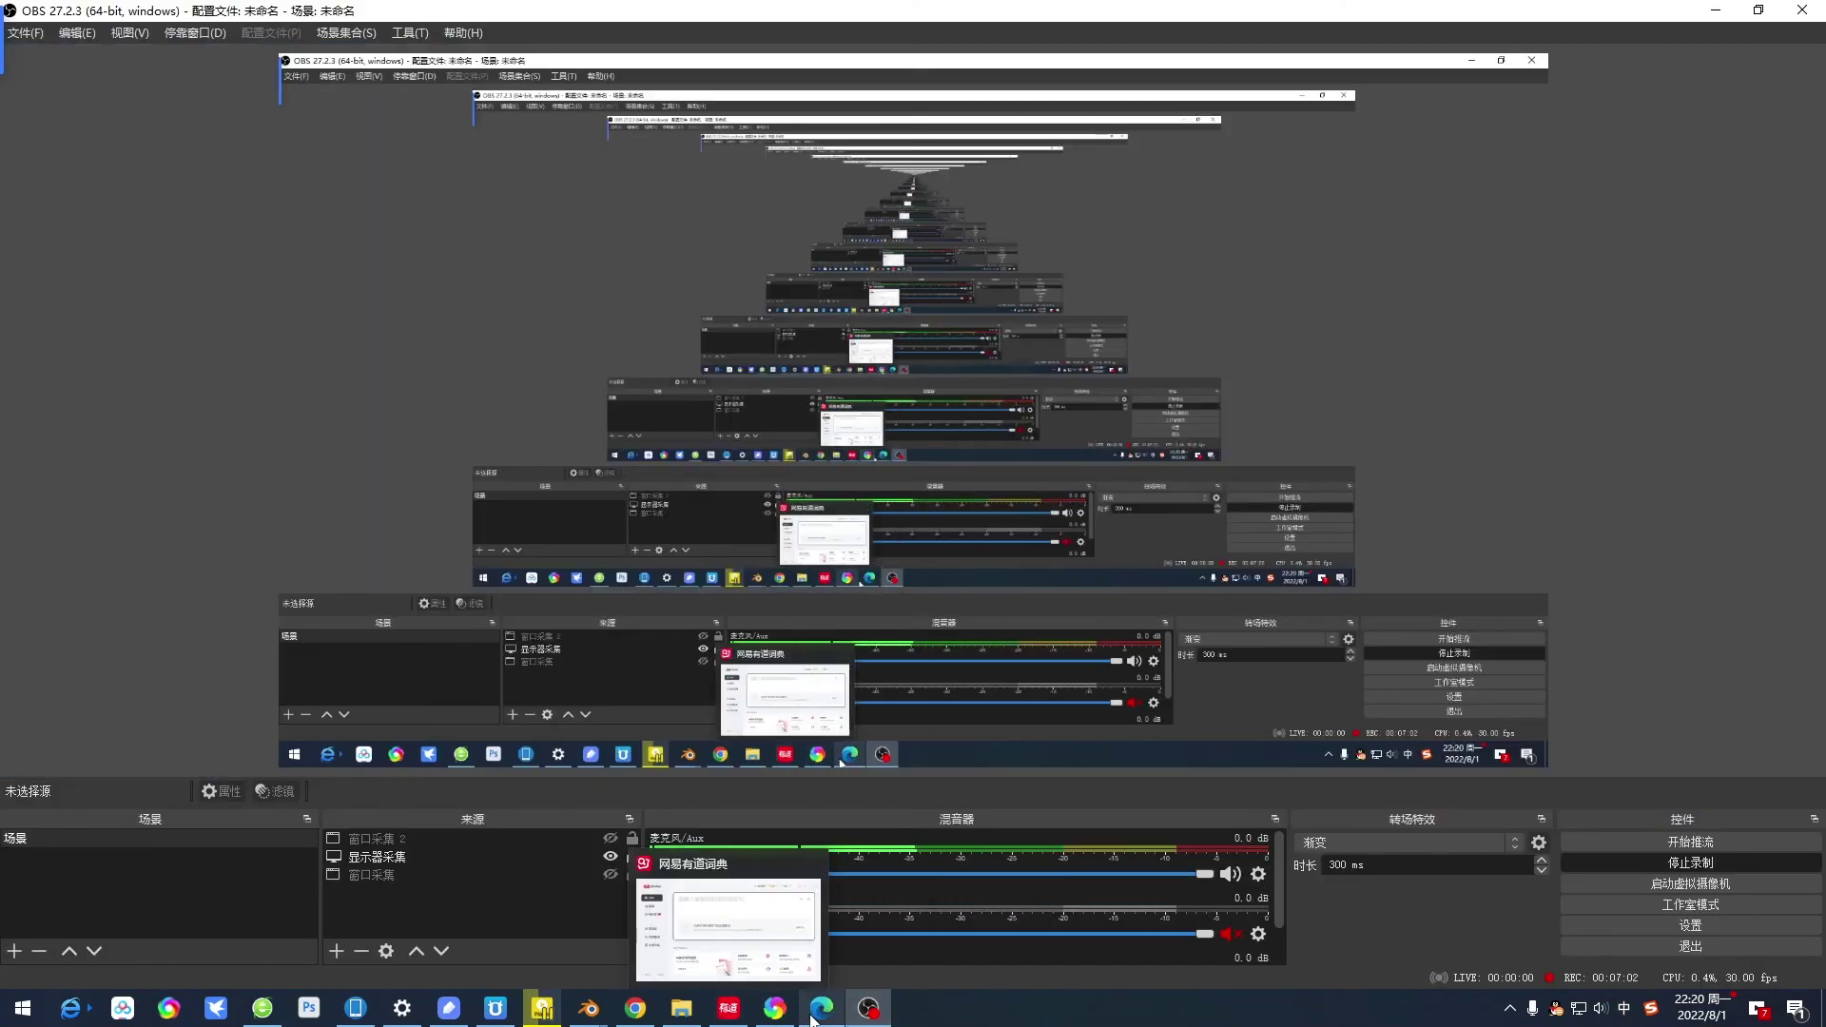
Bring Blender back to the front on the purple-iris eyeball scene.
{"action": "mouse_move", "coordinate": [587, 1008]}
{"action": "left_click", "coordinate": [699, 937]}
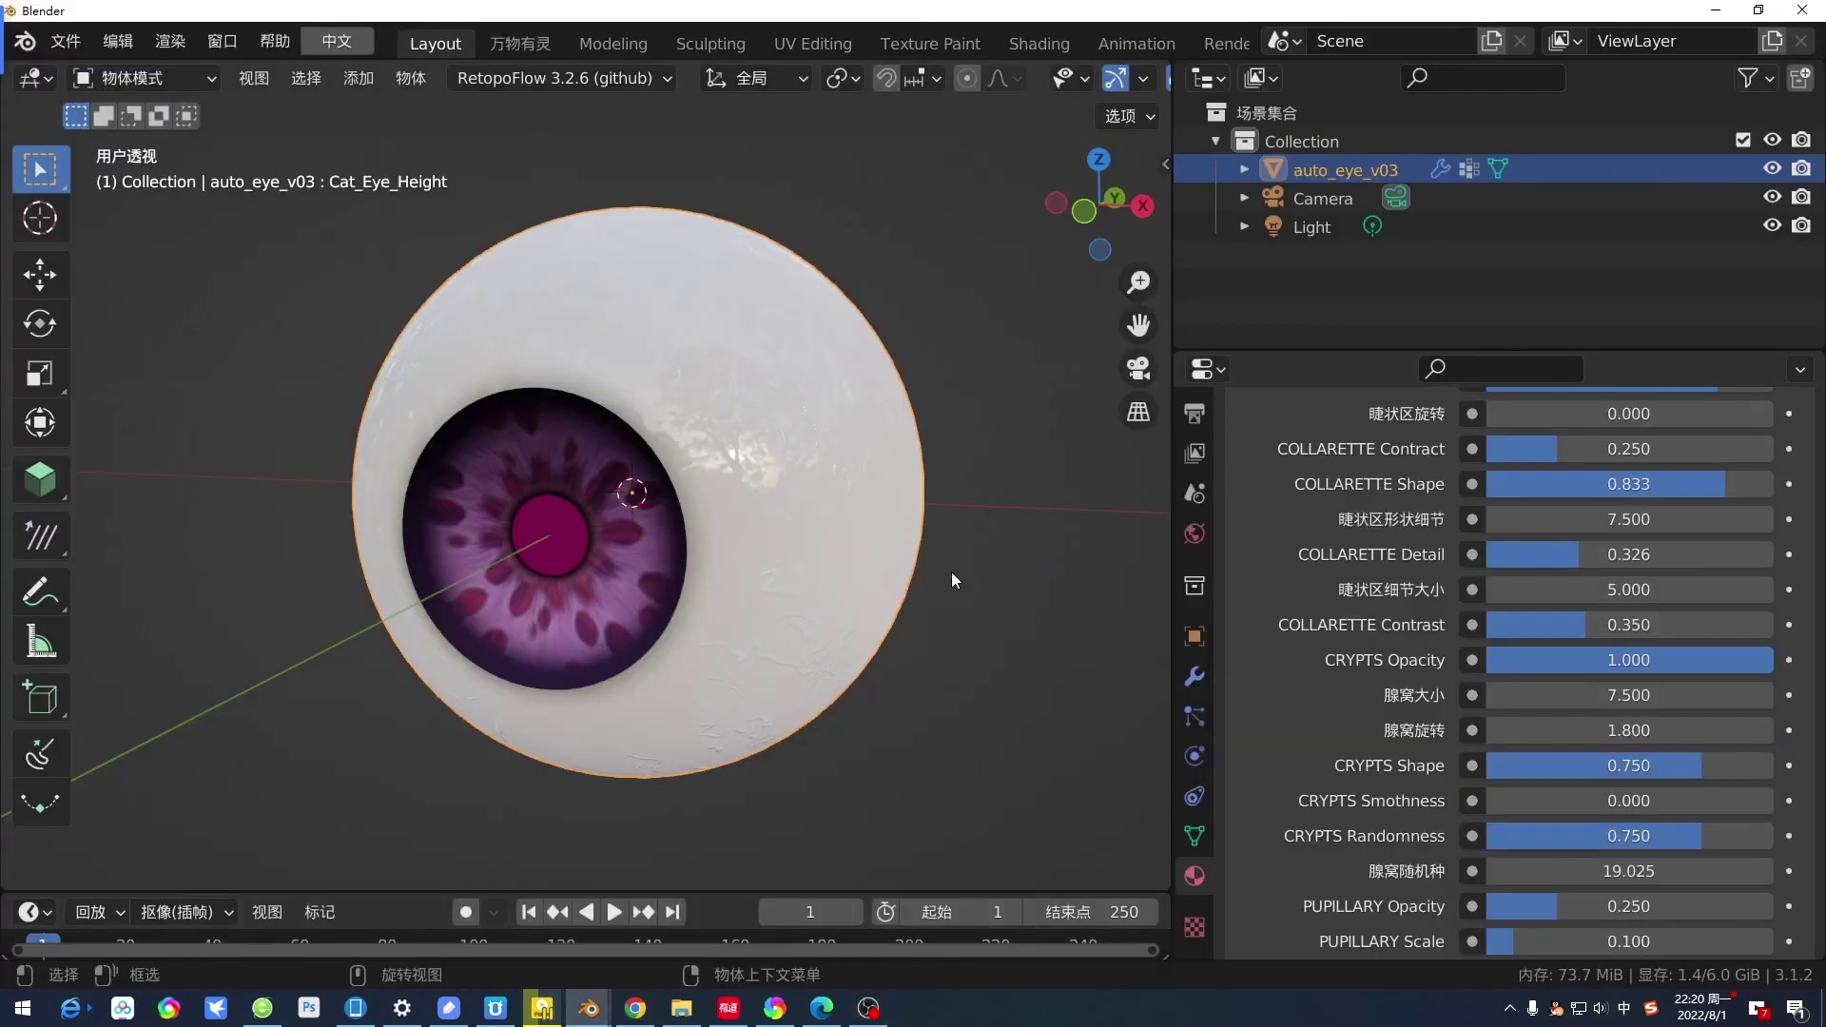